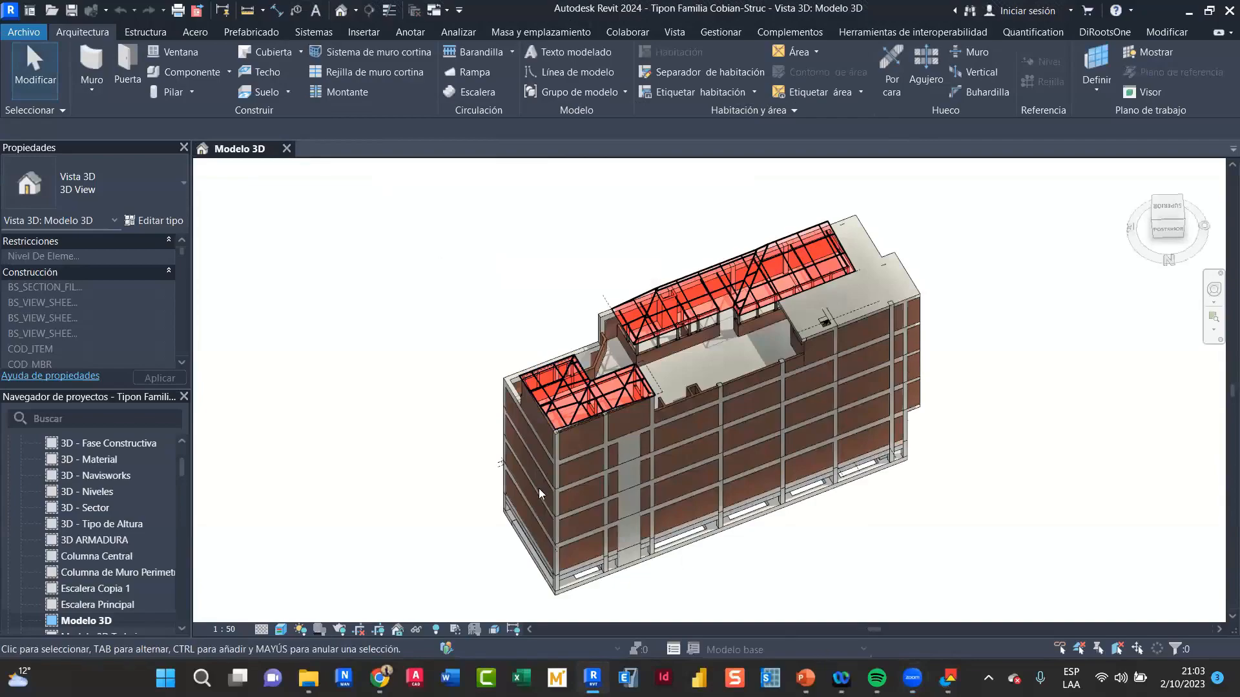
# Examine the building from several sides in the Modelo 3D view
pyautogui.click(948, 679)
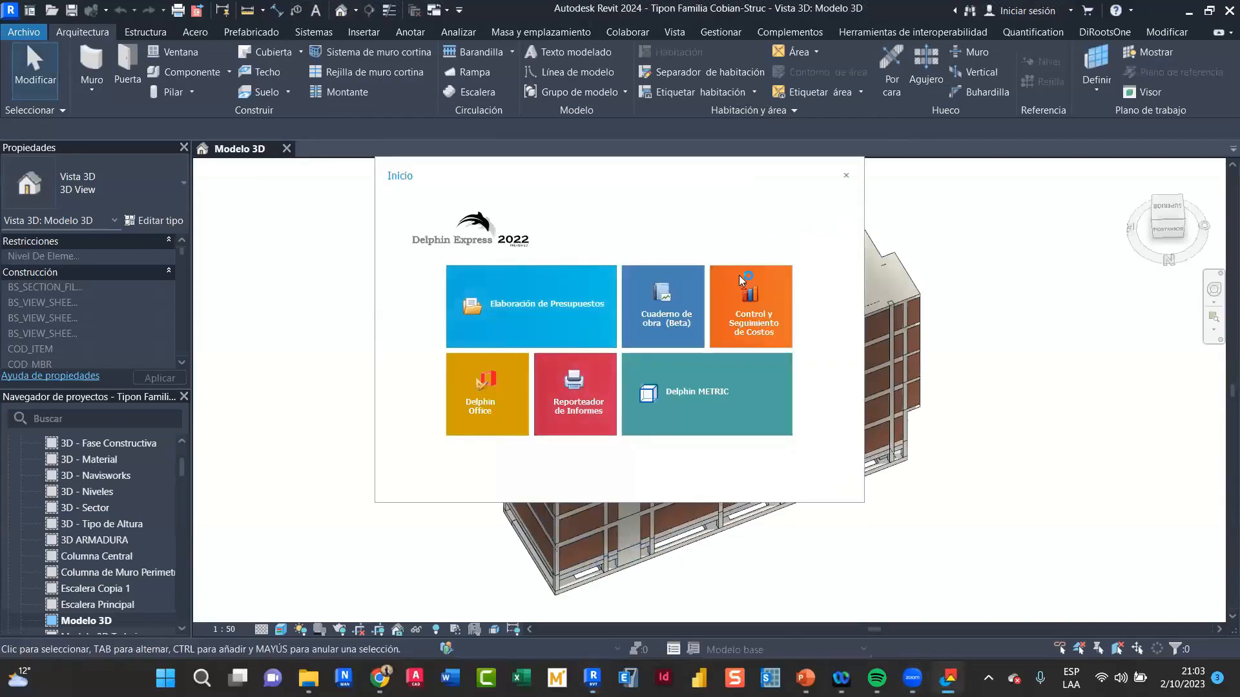
pyautogui.click(1086, 322)
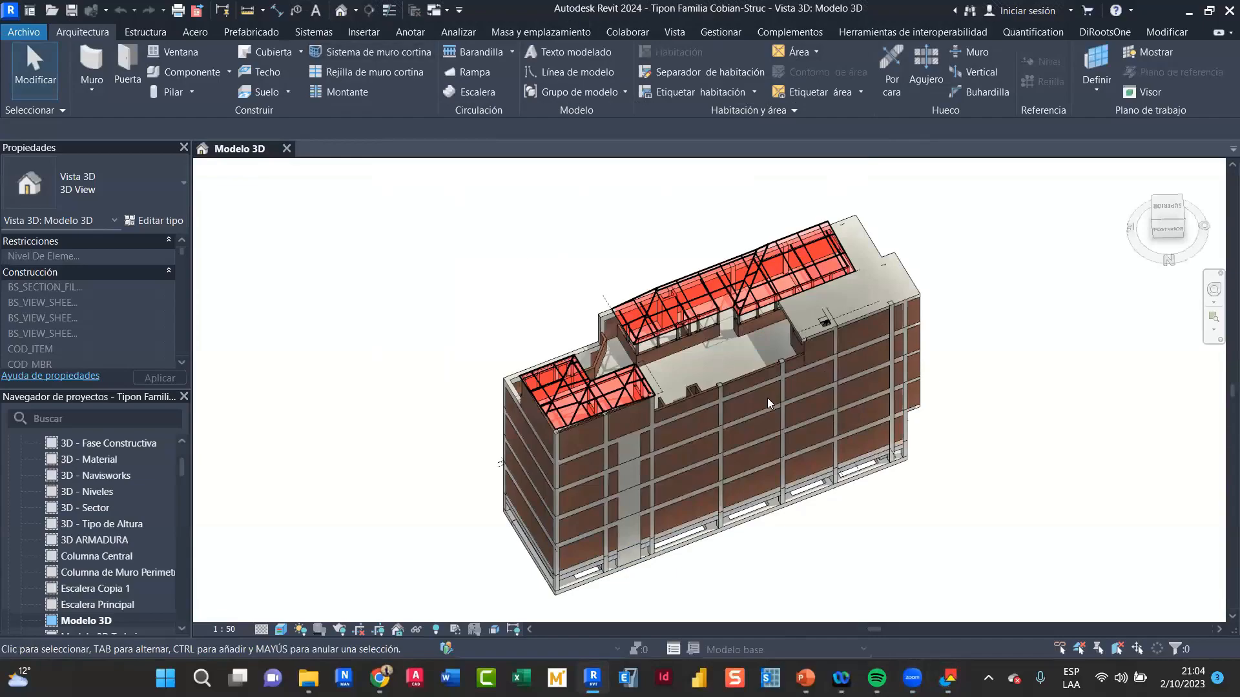
pyautogui.click(1154, 221)
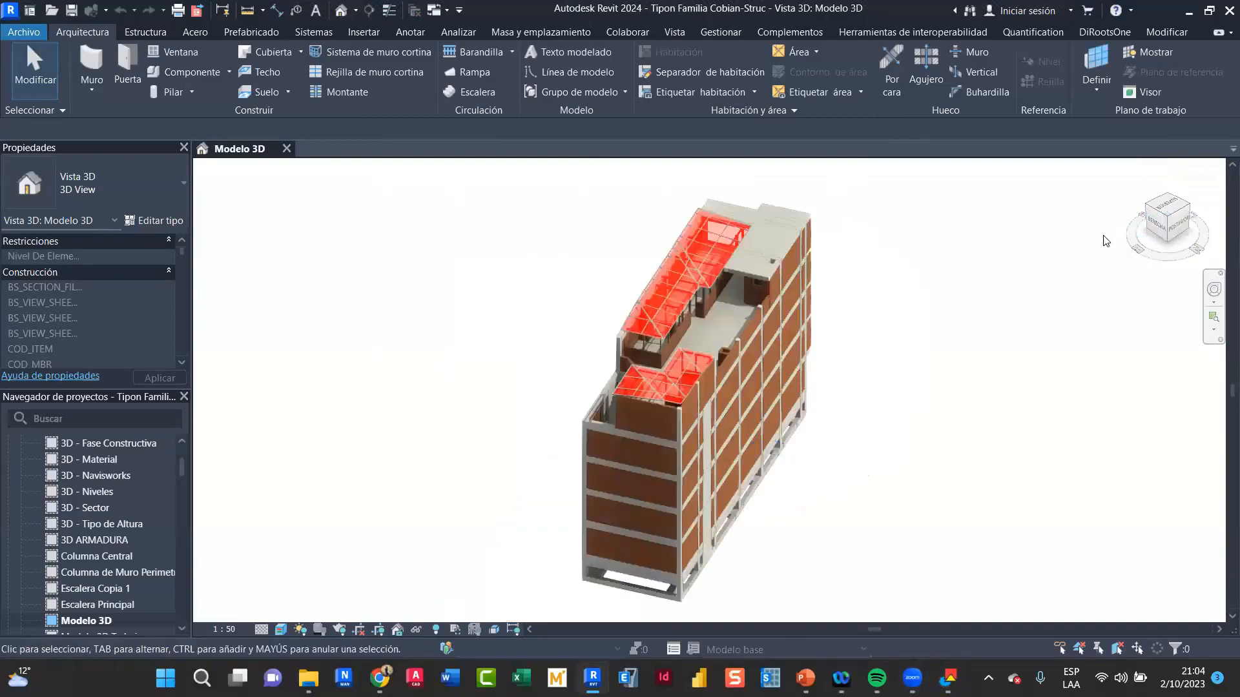
pyautogui.click(1145, 210)
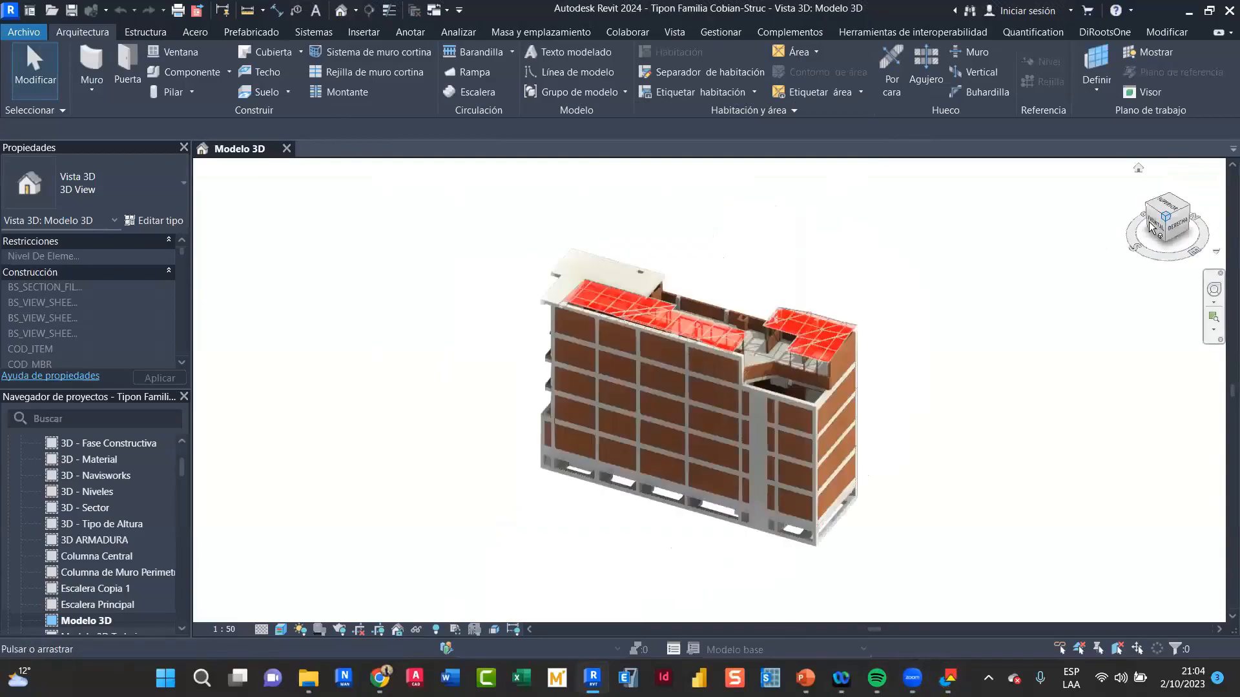
pyautogui.click(1147, 213)
pyautogui.click(1147, 212)
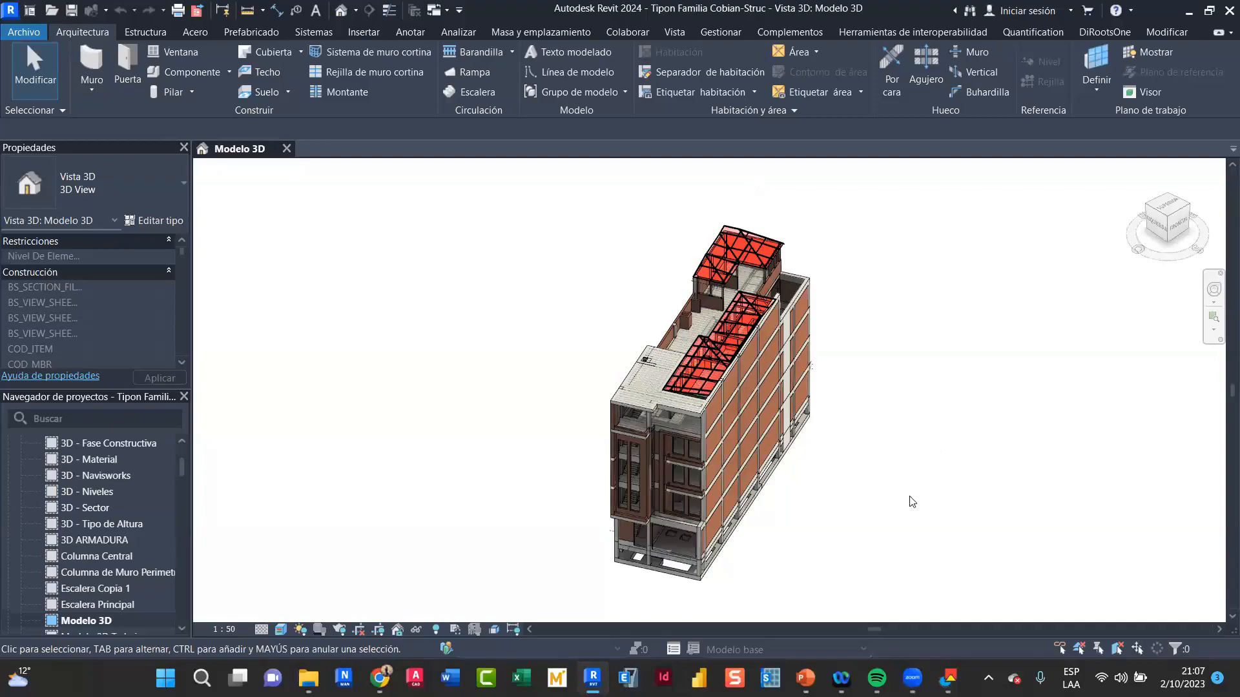
pyautogui.moveTo(876, 503); pyautogui.dragTo(812, 432)
pyautogui.moveTo(939, 285); pyautogui.dragTo(899, 524)
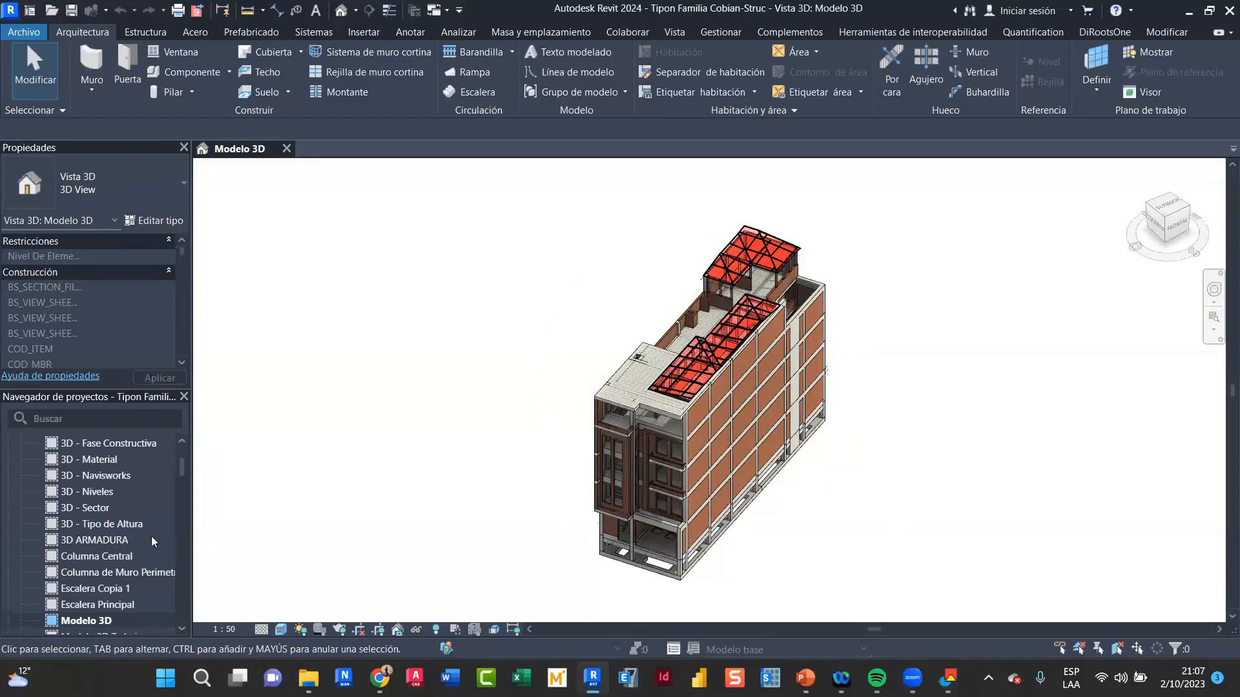
# Open the Modelo 3D Sectorización view from the project's 3D views
pyautogui.scroll(-5, 151, 539)
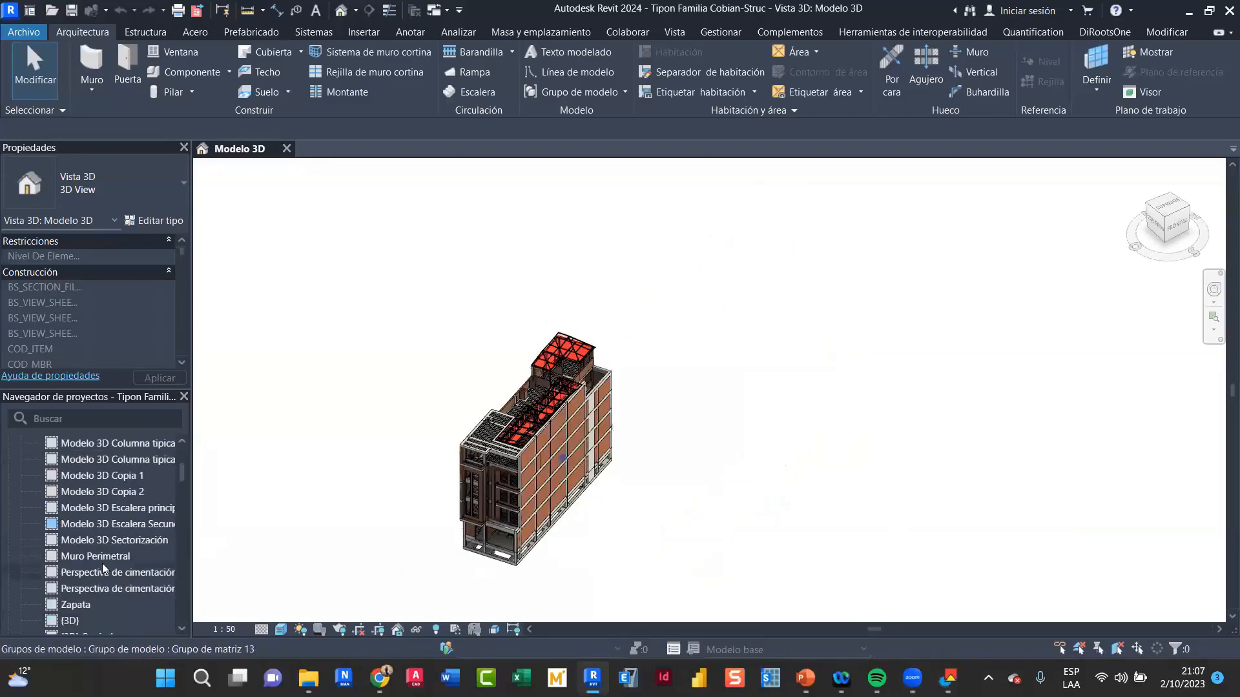
pyautogui.scroll(-3, 103, 559)
pyautogui.scroll(3, 113, 538)
pyautogui.click(136, 537)
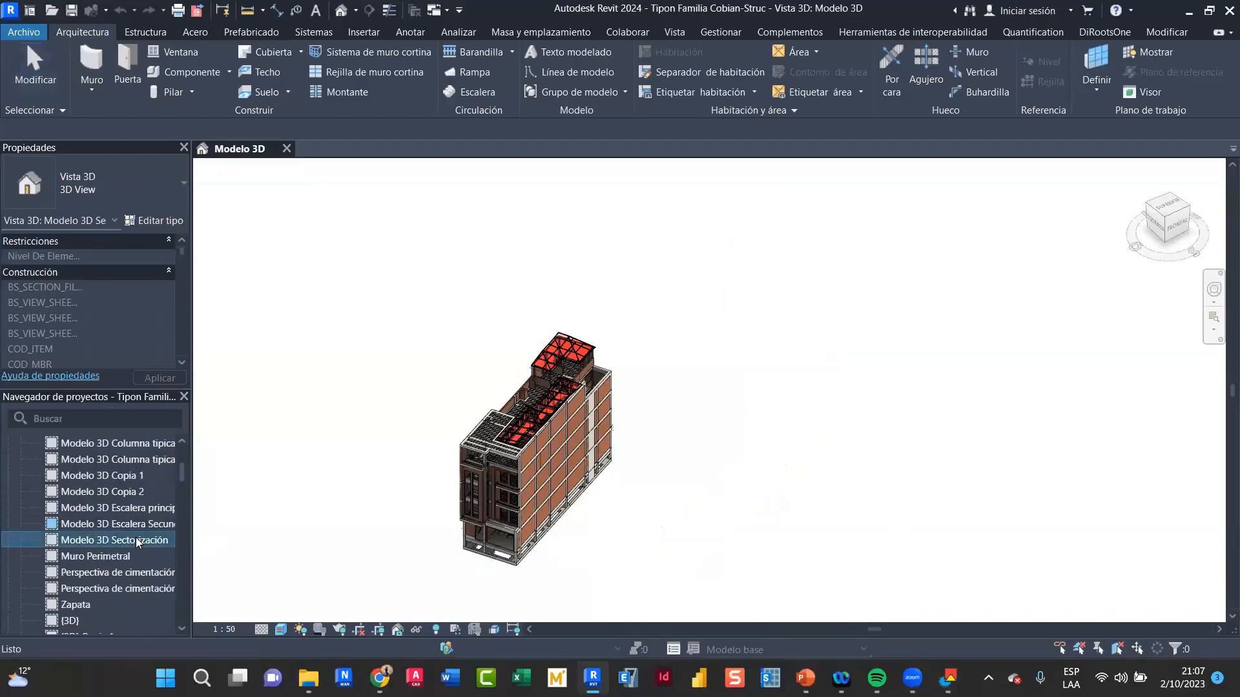
pyautogui.doubleClick(135, 540)
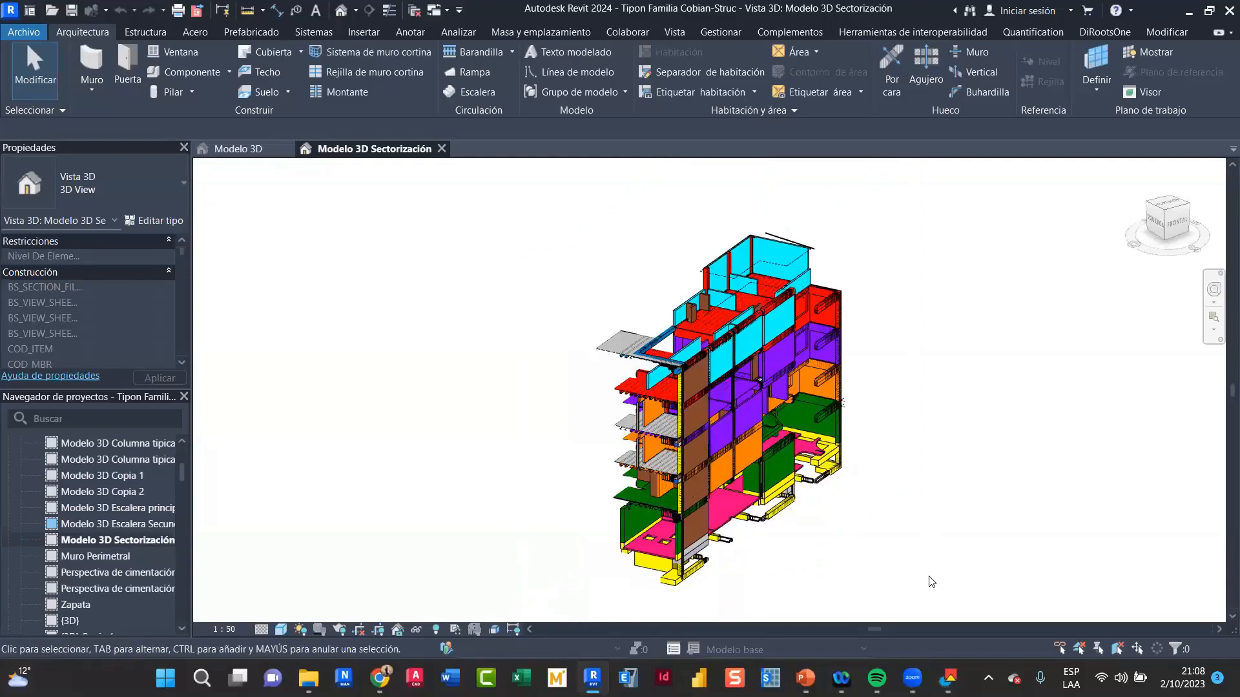
pyautogui.moveTo(939, 586); pyautogui.dragTo(587, 516)
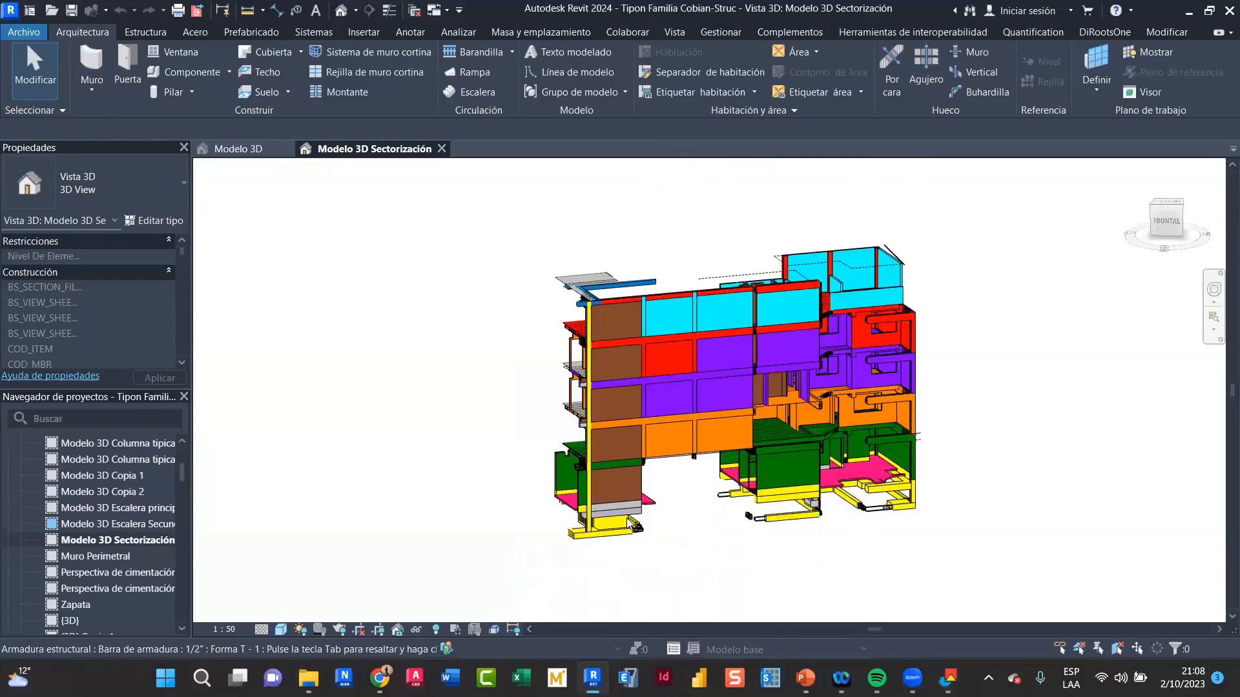
pyautogui.scroll(5, 626, 518)
pyautogui.scroll(3, 635, 522)
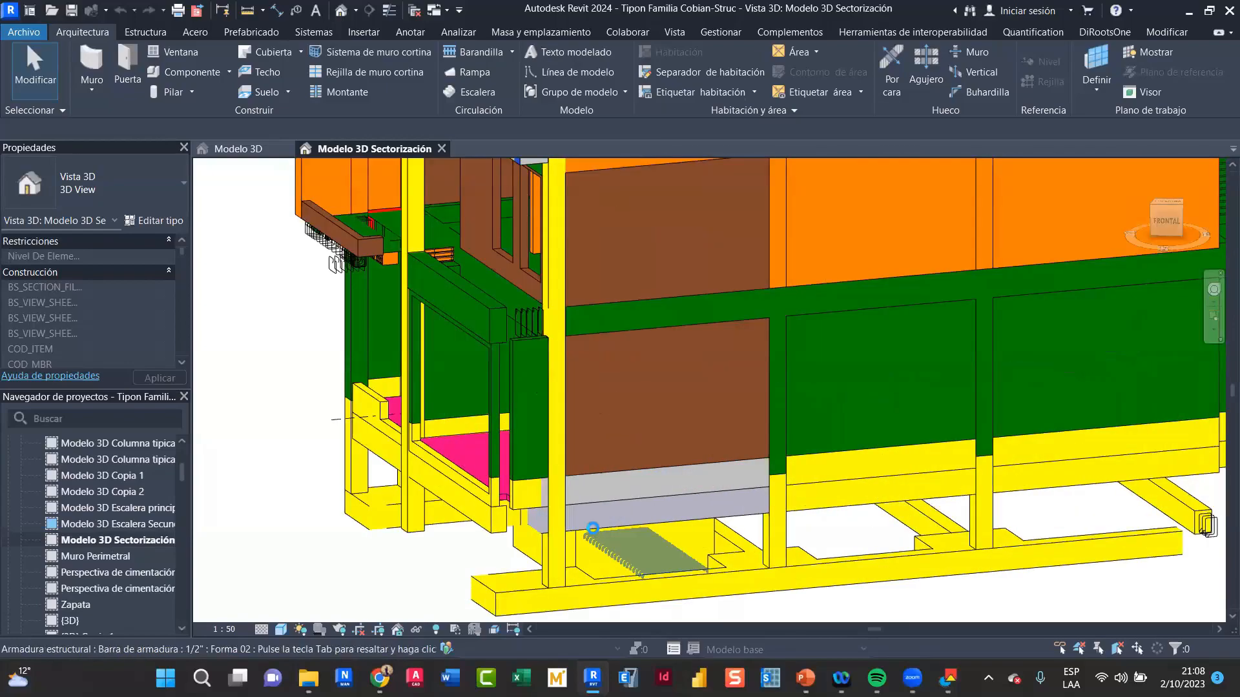
pyautogui.scroll(2, 593, 521)
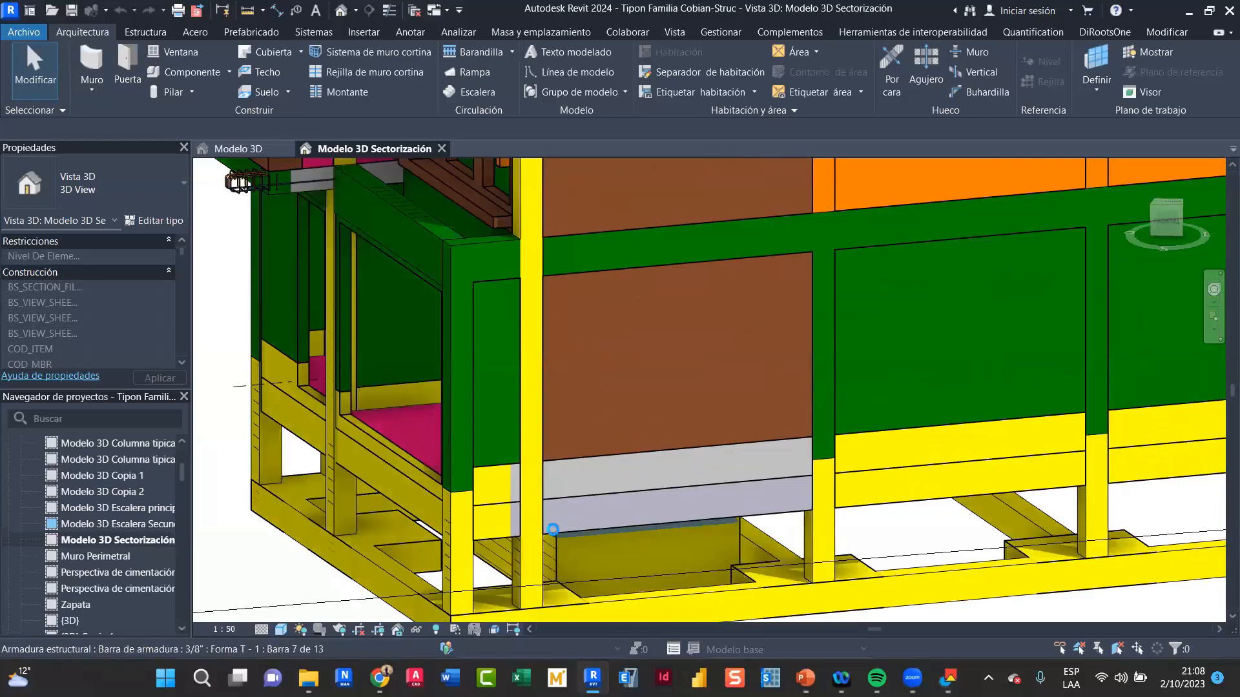
pyautogui.click(554, 531)
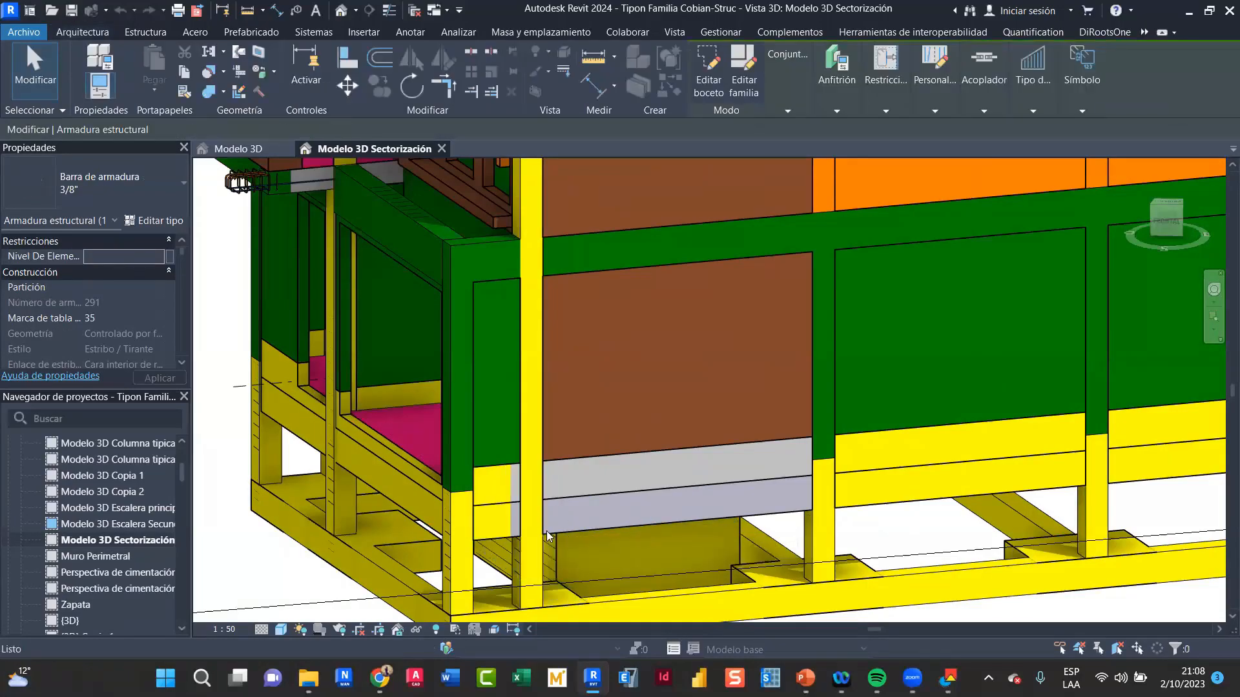
pyautogui.press('Escape')
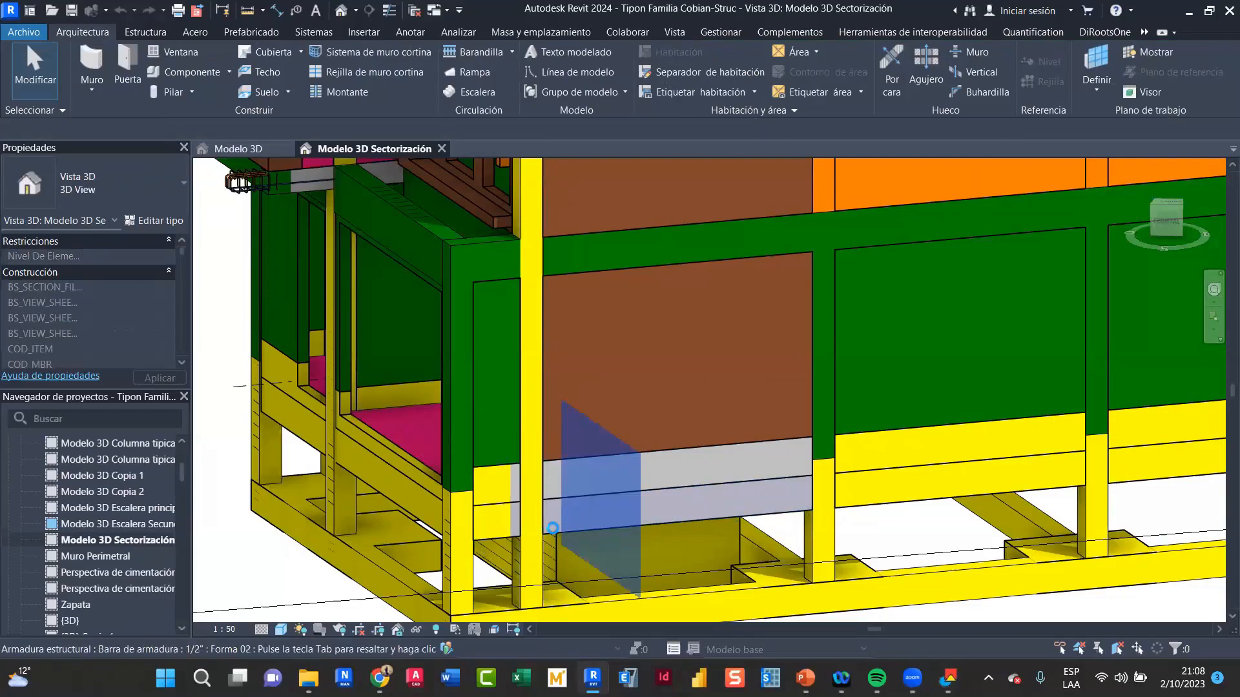
pyautogui.click(553, 528)
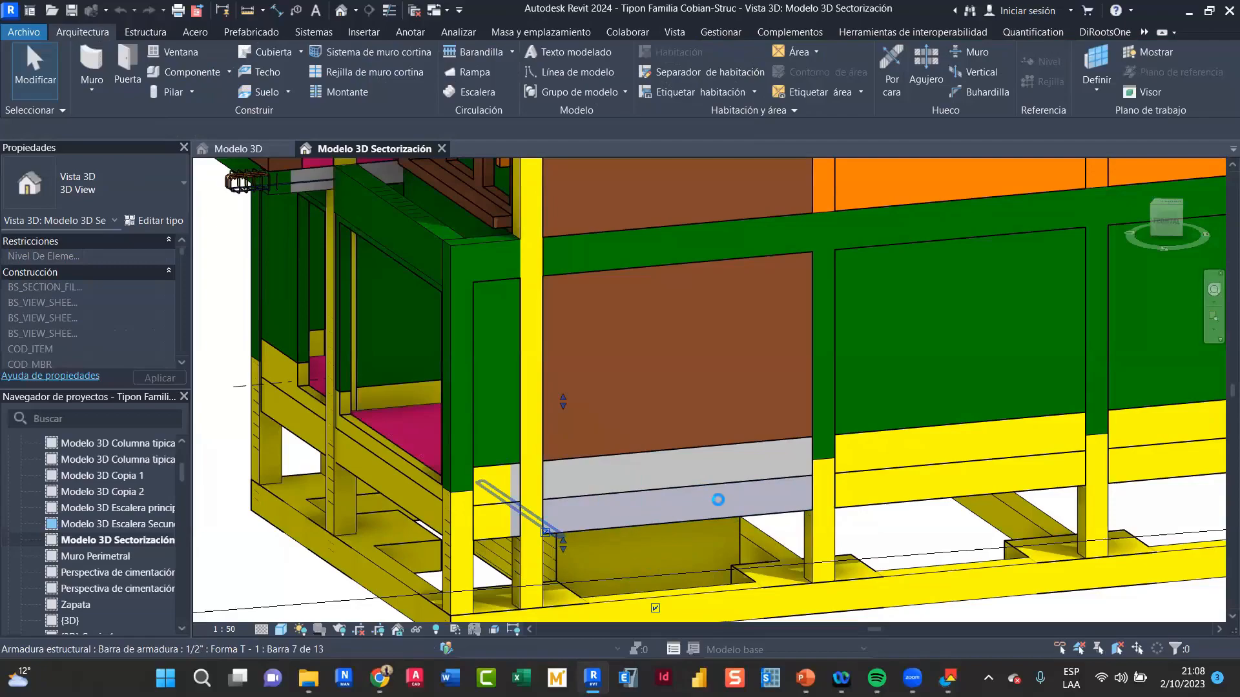
pyautogui.press('Escape')
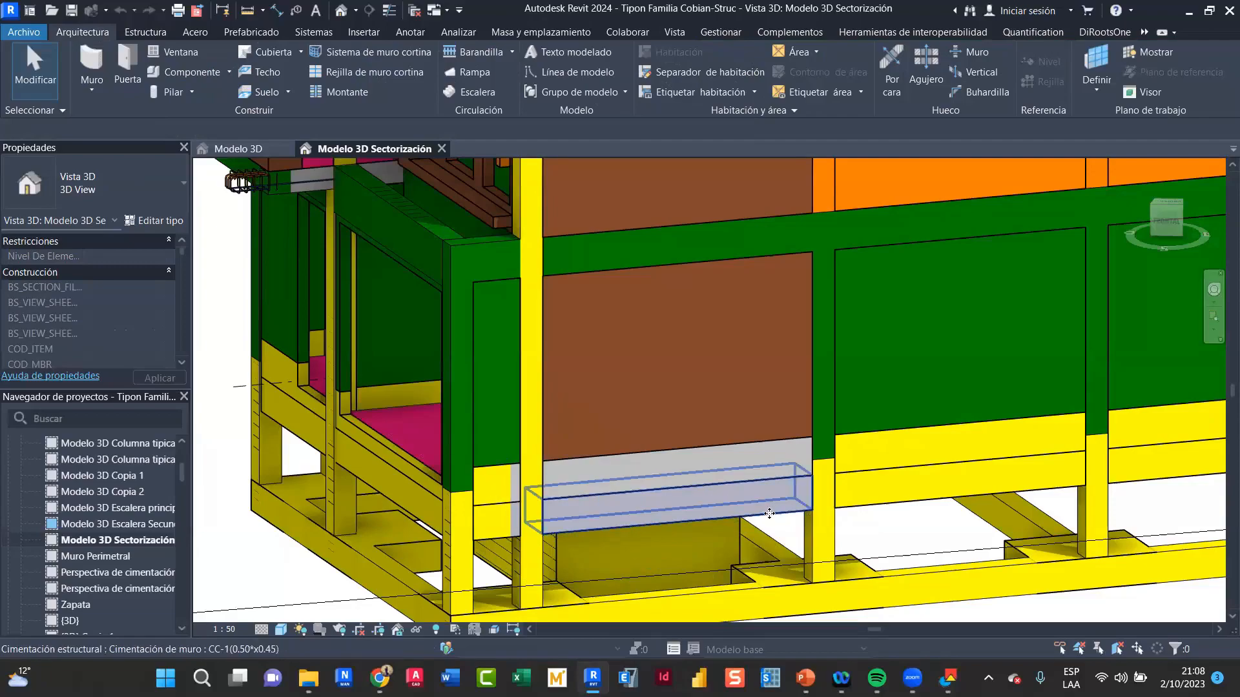
# Set the Sector parameter to 1 for the grey CC-1(0.50*x0.45) wall foundation beside the building's front corner
pyautogui.click(740, 514)
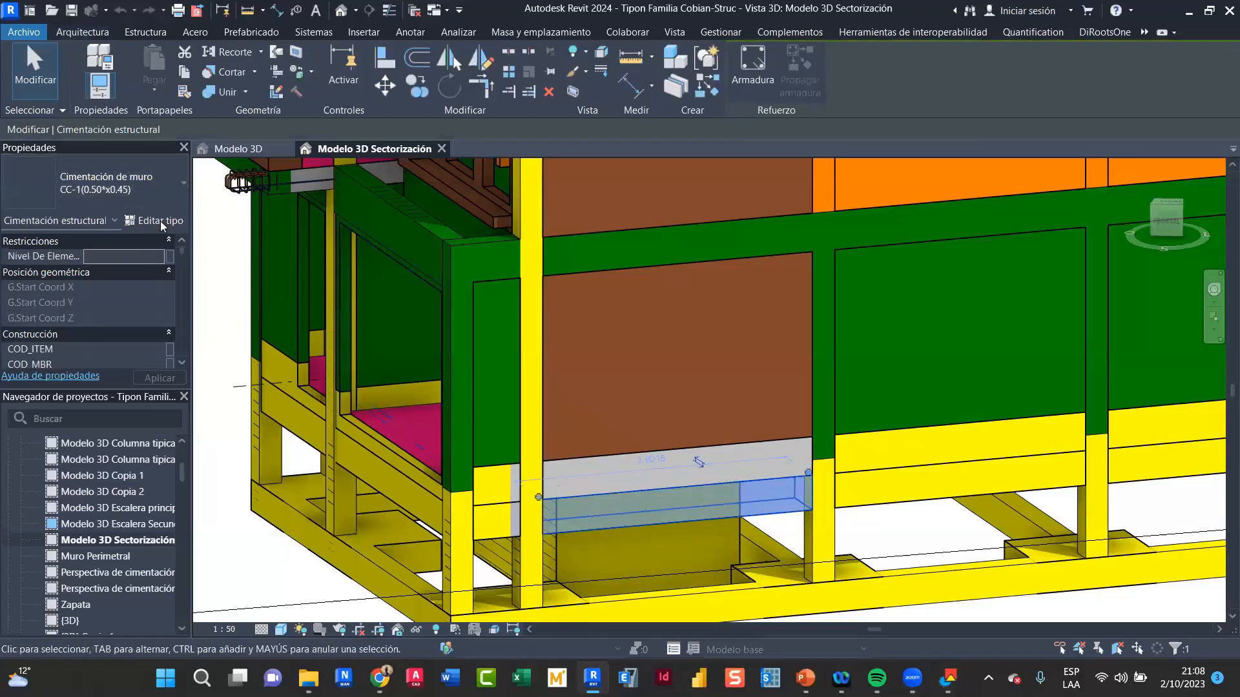
pyautogui.scroll(-5, 150, 343)
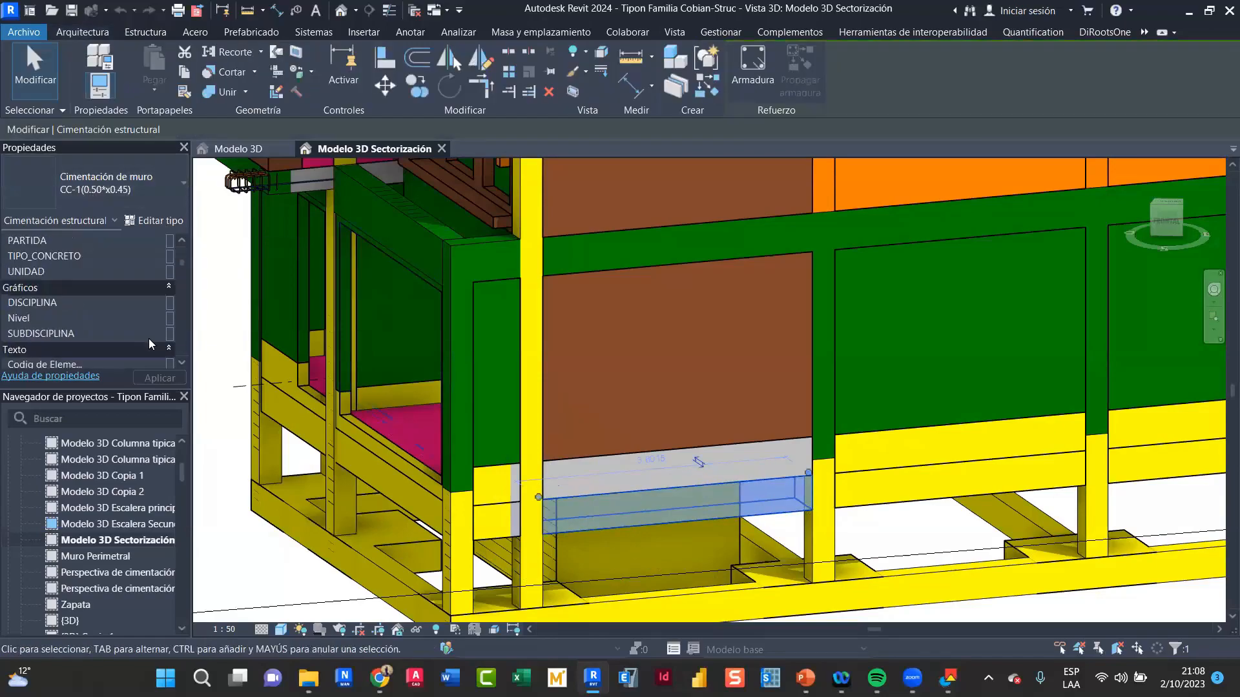
pyautogui.scroll(-3, 149, 343)
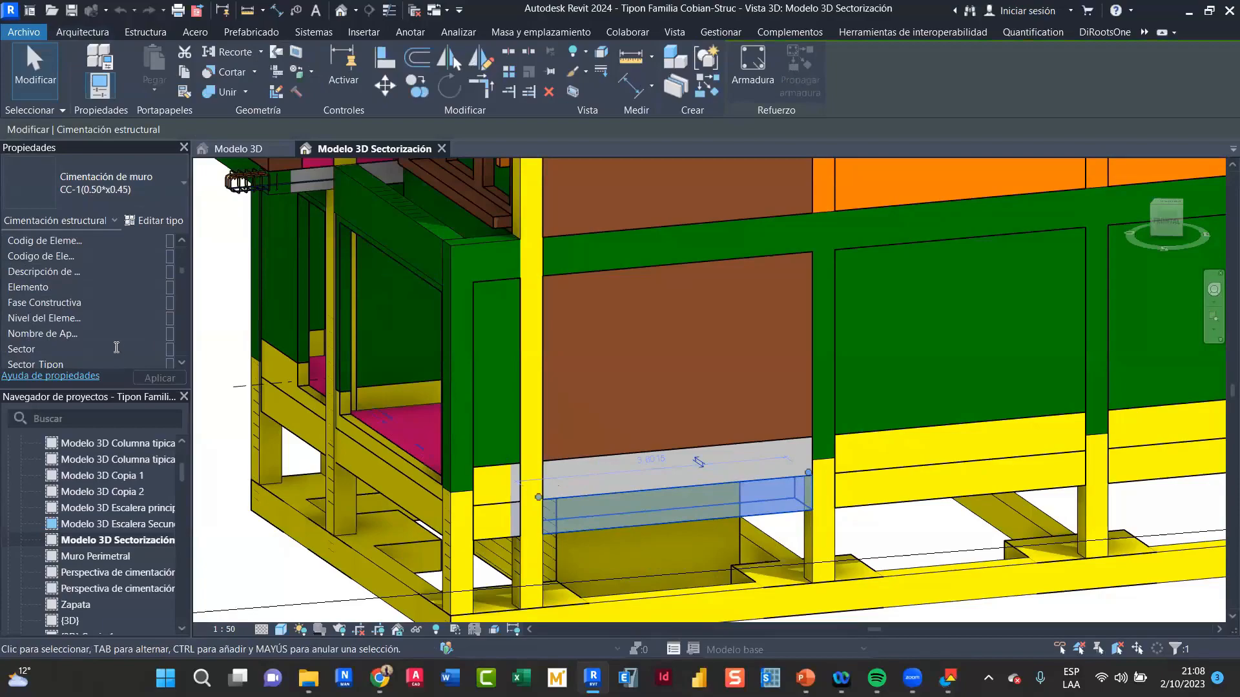
pyautogui.click(121, 350)
pyautogui.write('1')
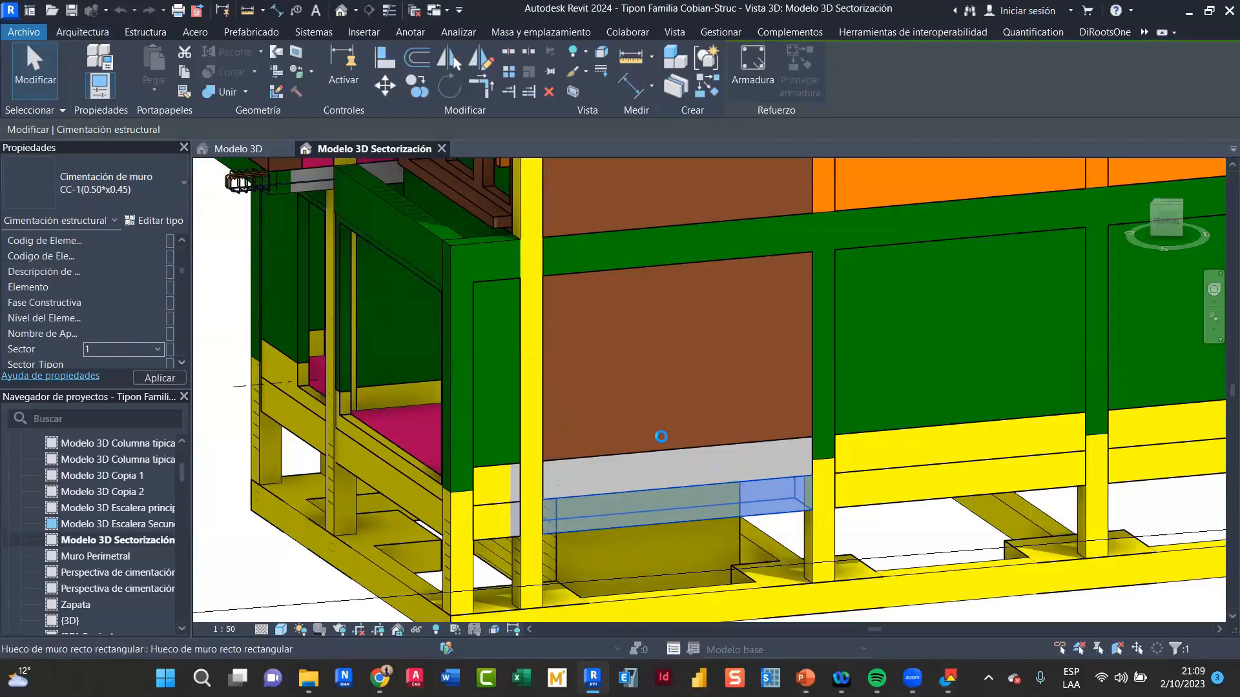
pyautogui.scroll(-2, 661, 436)
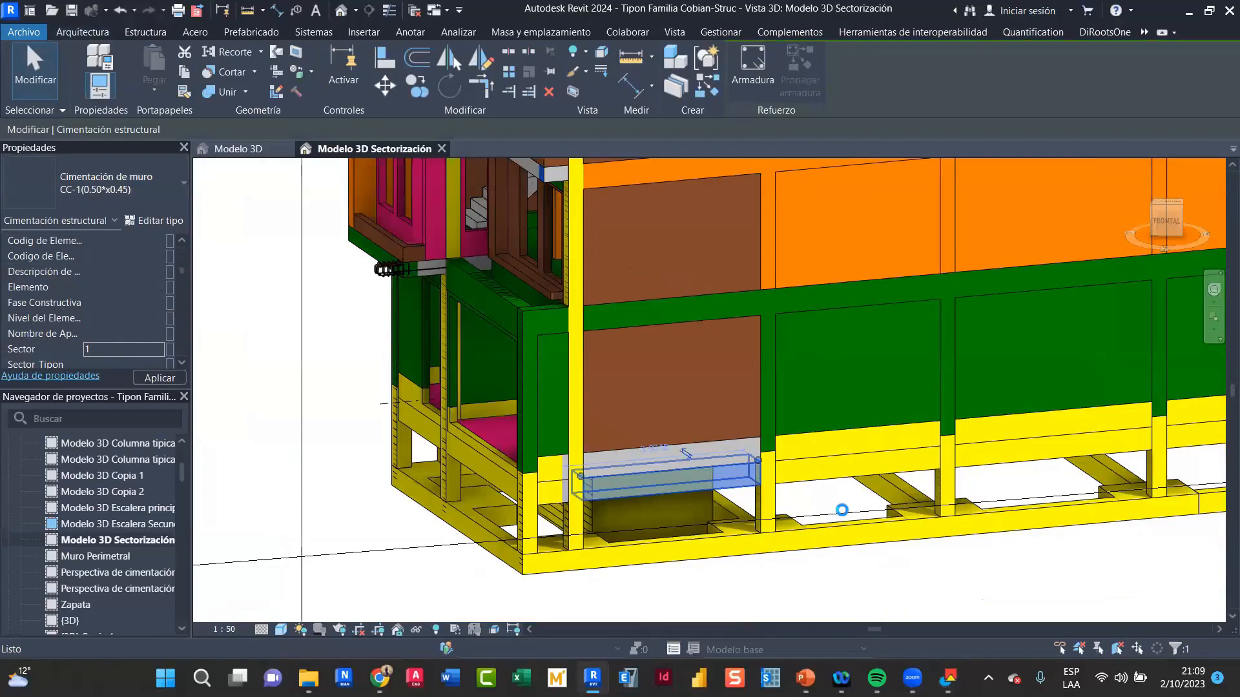
pyautogui.click(842, 510)
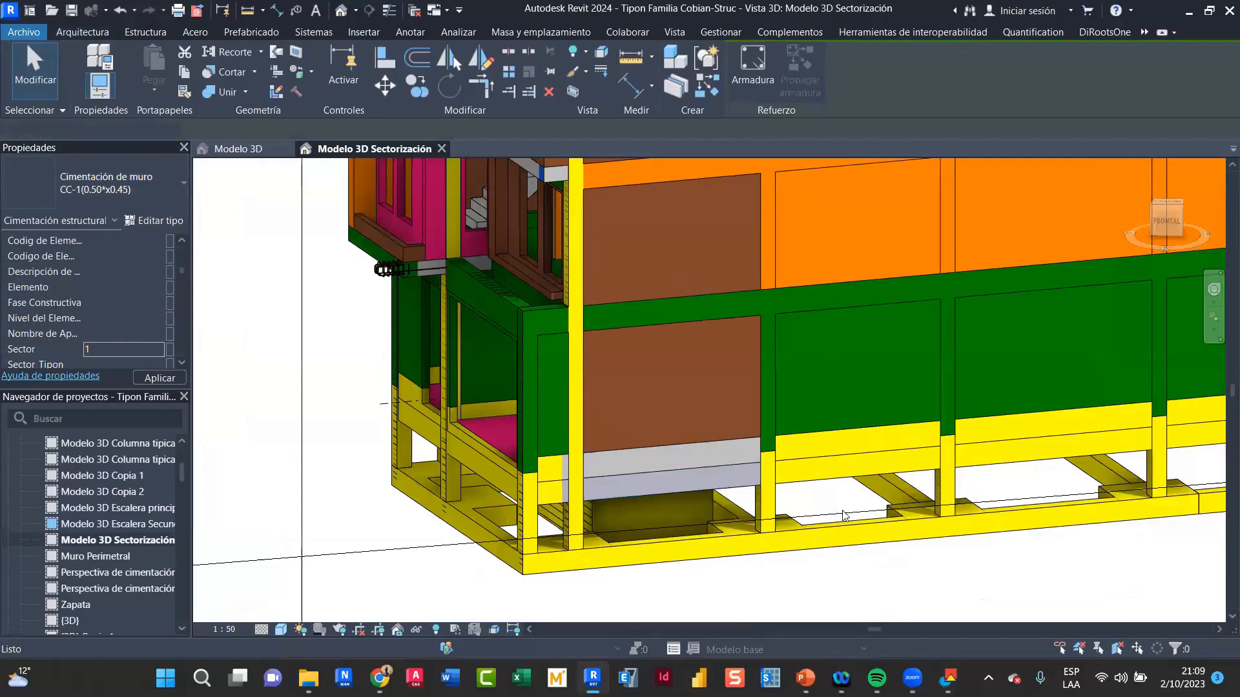
# Check the neighbouring yellow foundation's parameters and set Sector_Tipon to 1 for the grey CC-1(0.50*x0.45) wall foundation
pyautogui.click(791, 491)
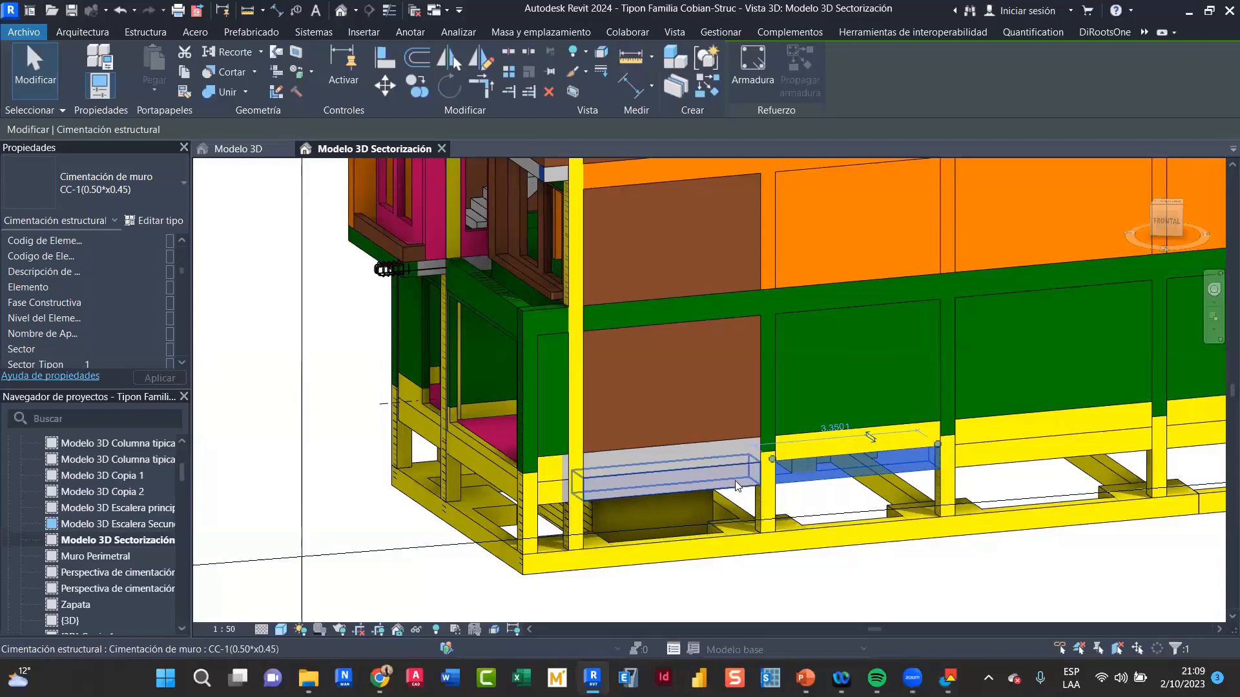
pyautogui.click(551, 417)
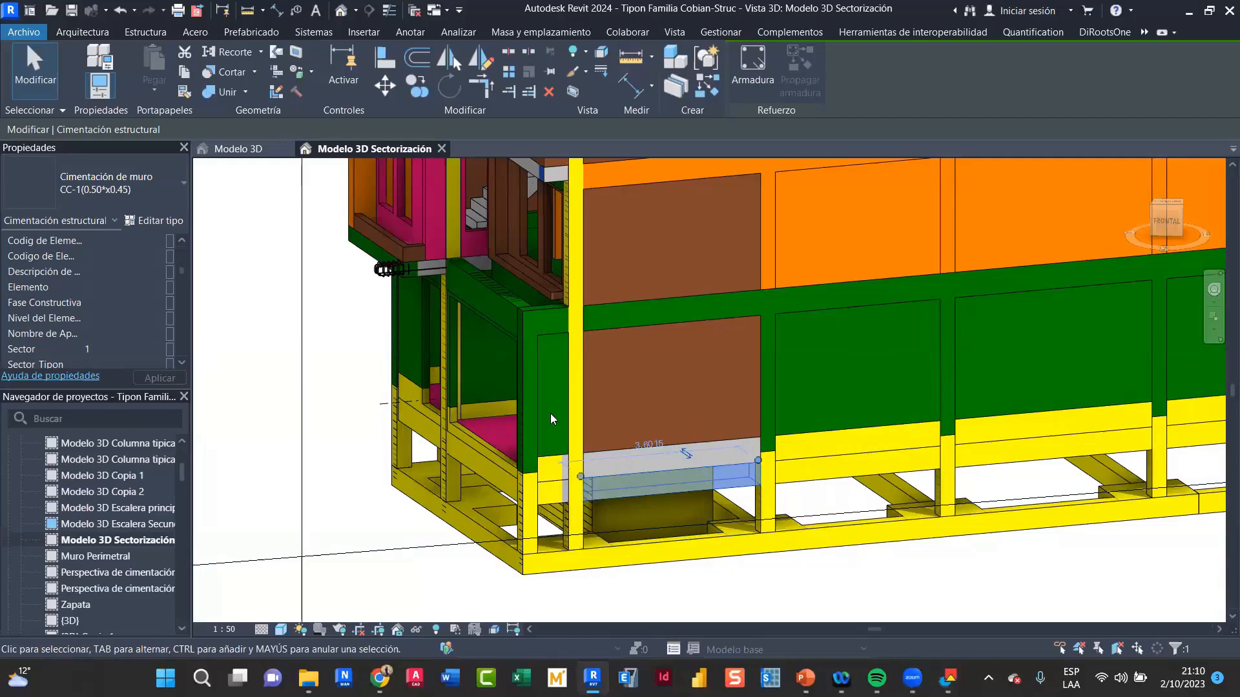
pyautogui.click(130, 364)
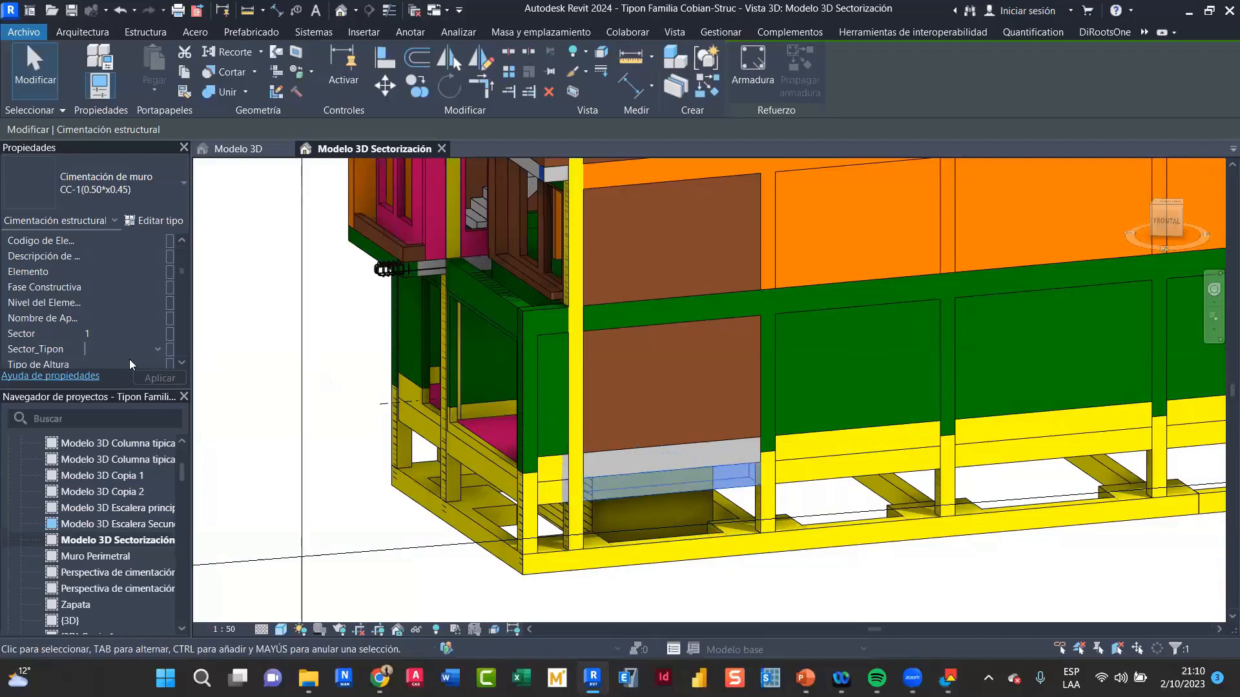
pyautogui.write('1')
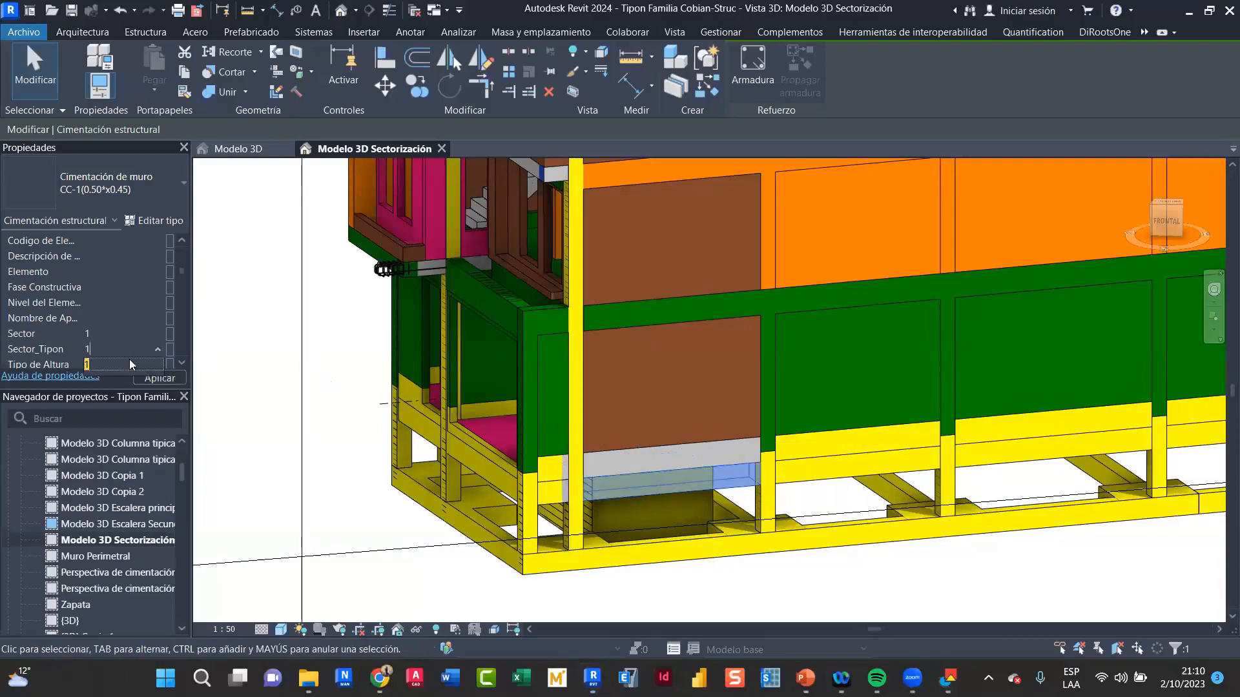
pyautogui.click(129, 363)
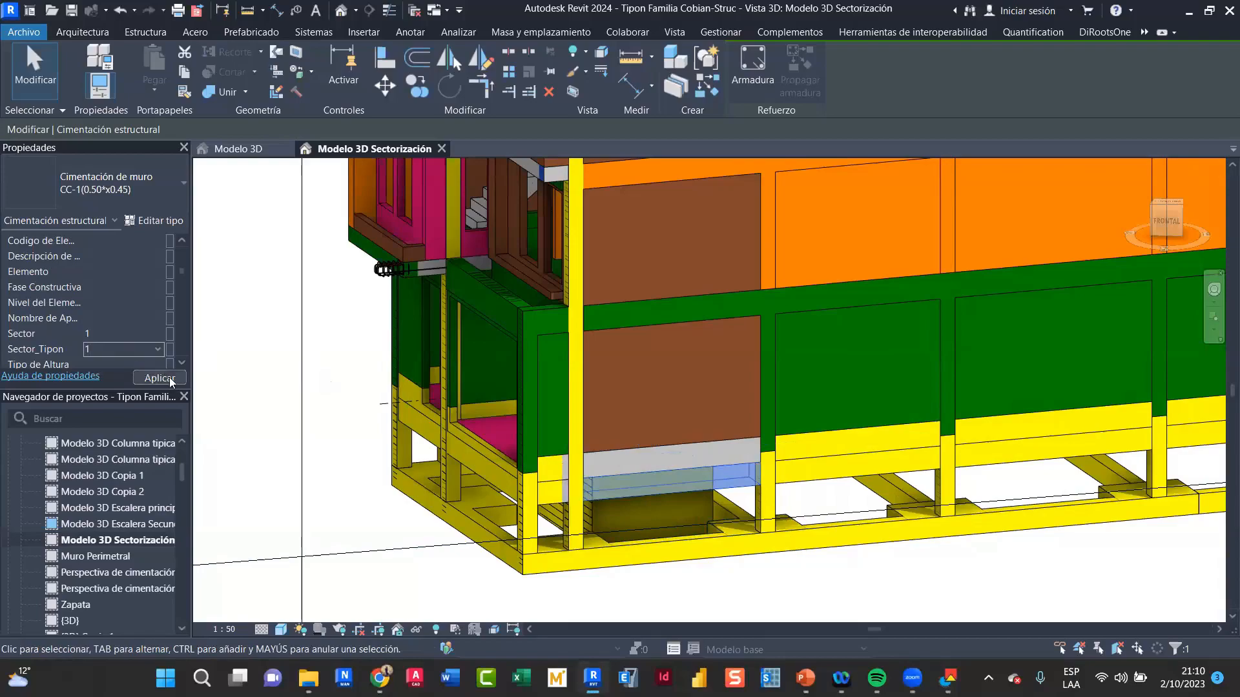
pyautogui.click(171, 379)
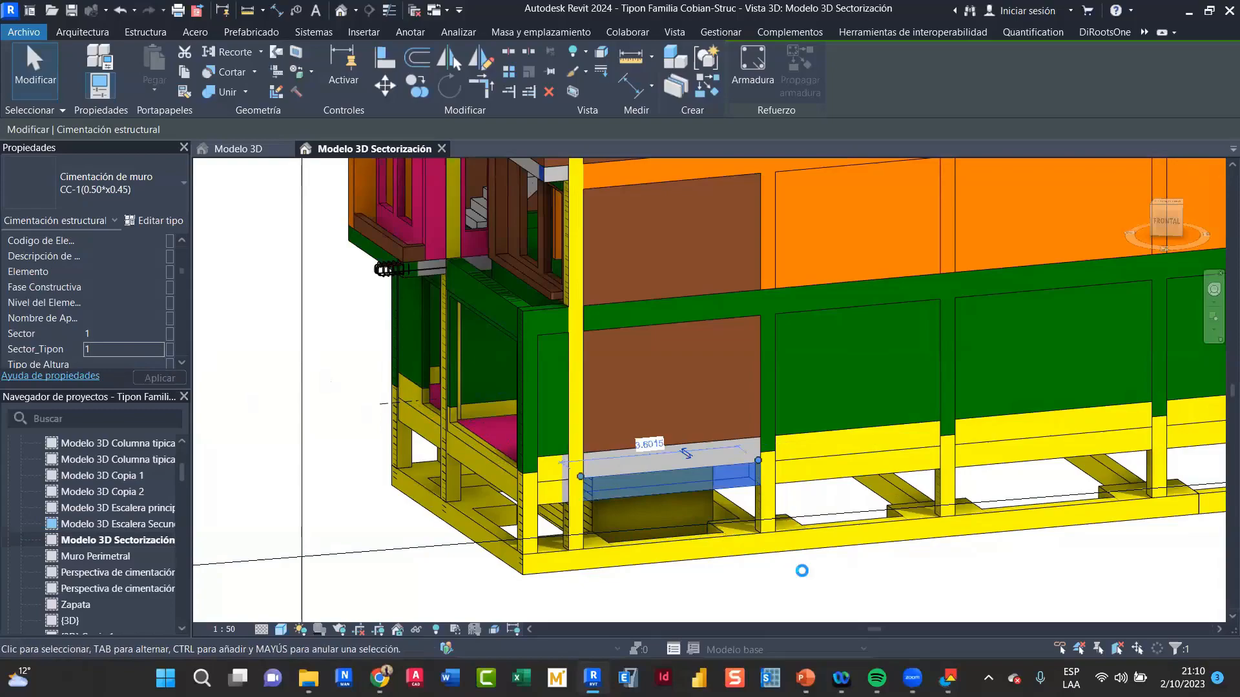
pyautogui.click(803, 573)
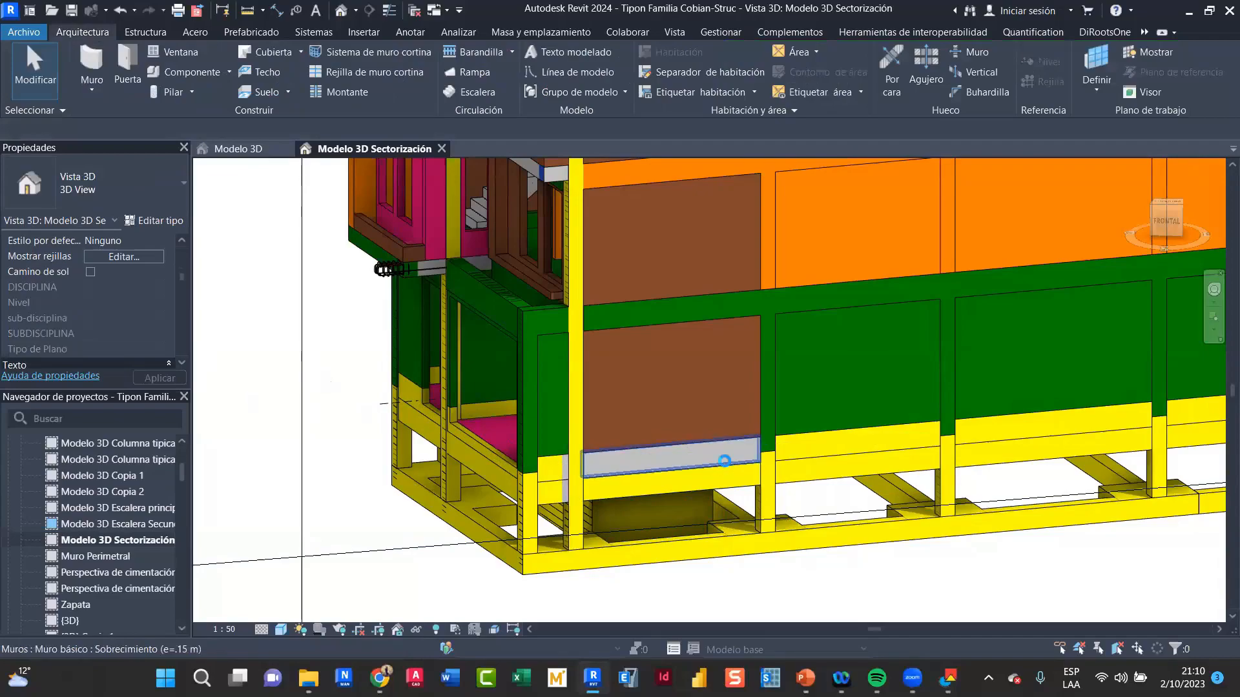
# Set Sector_Tipon to 1 for the grey Sobrecimiento (e=.15 m) wall directly above that foundation
pyautogui.click(725, 461)
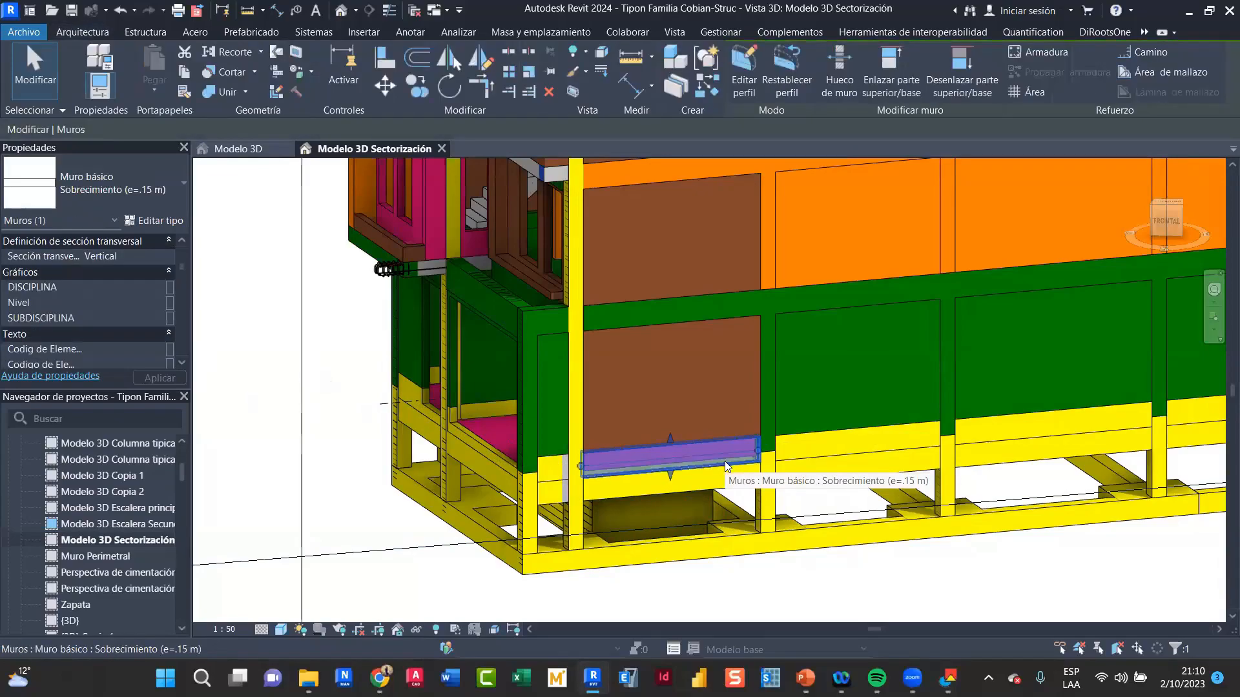
pyautogui.scroll(-1, 114, 328)
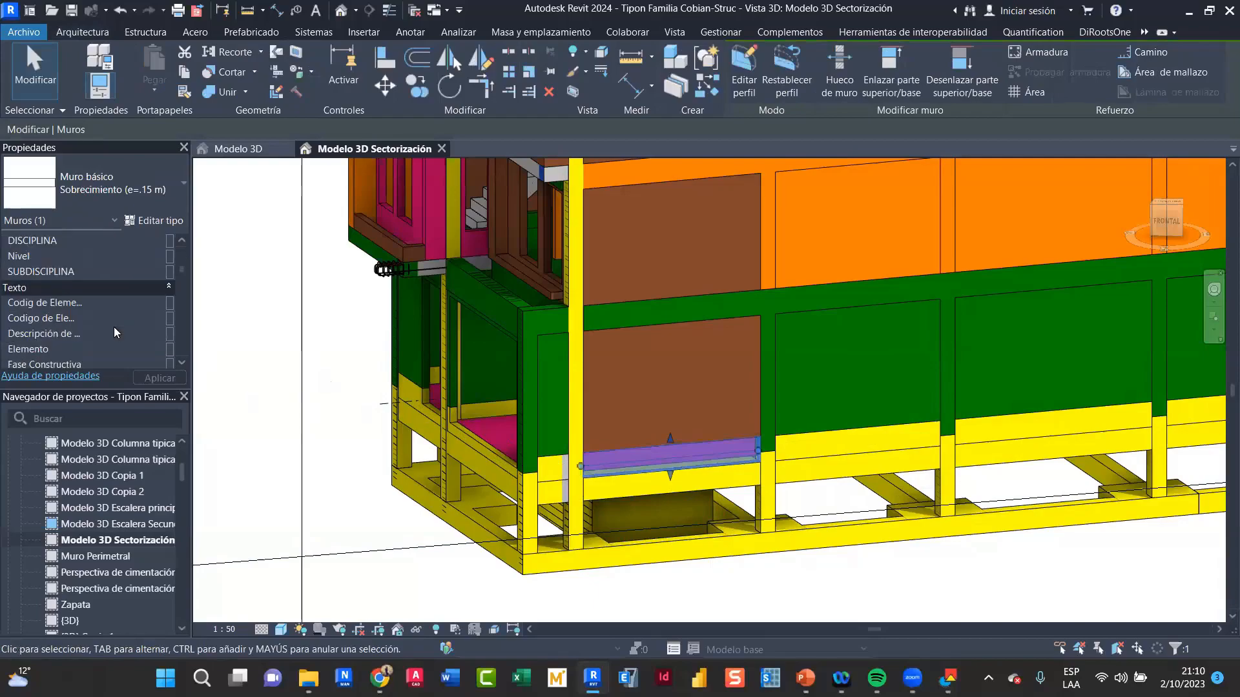
pyautogui.scroll(-4, 113, 327)
pyautogui.click(112, 274)
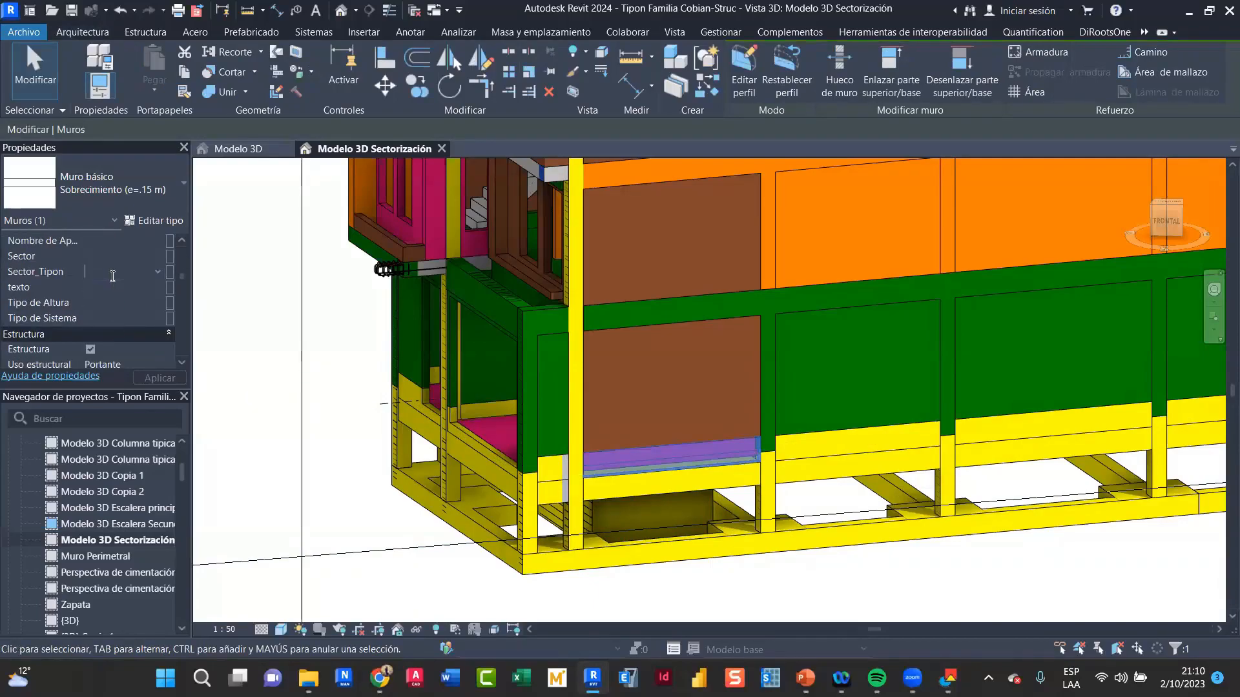
pyautogui.write('1')
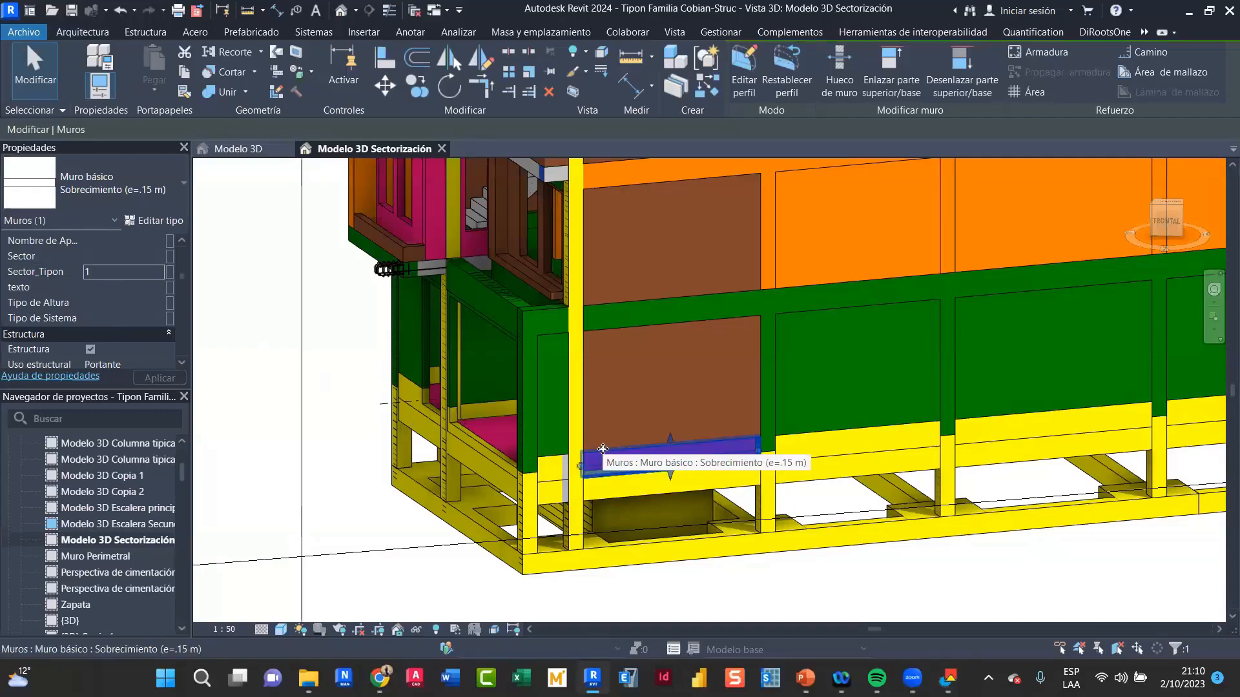
pyautogui.click(845, 573)
# Look through the instance parameters of the brown Albañileria 0.15 m wall above the foundation's yellow base to locate the sector parameter
pyautogui.scroll(-1, 831, 574)
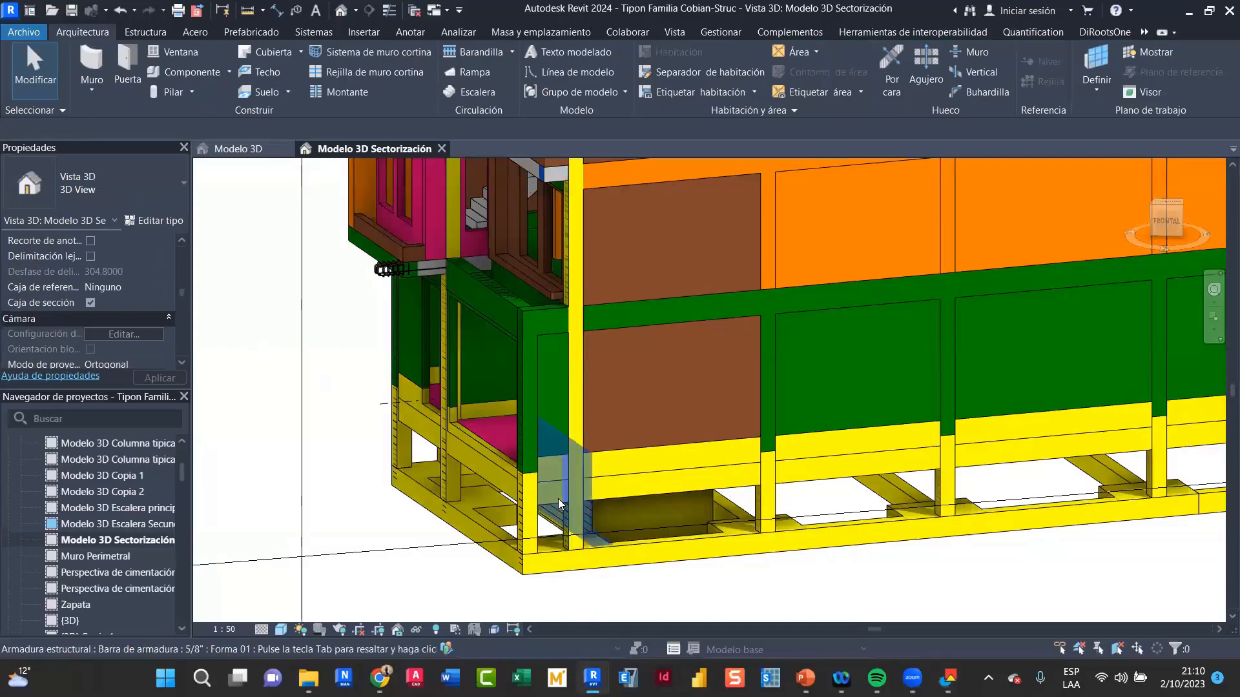
pyautogui.scroll(5, 559, 504)
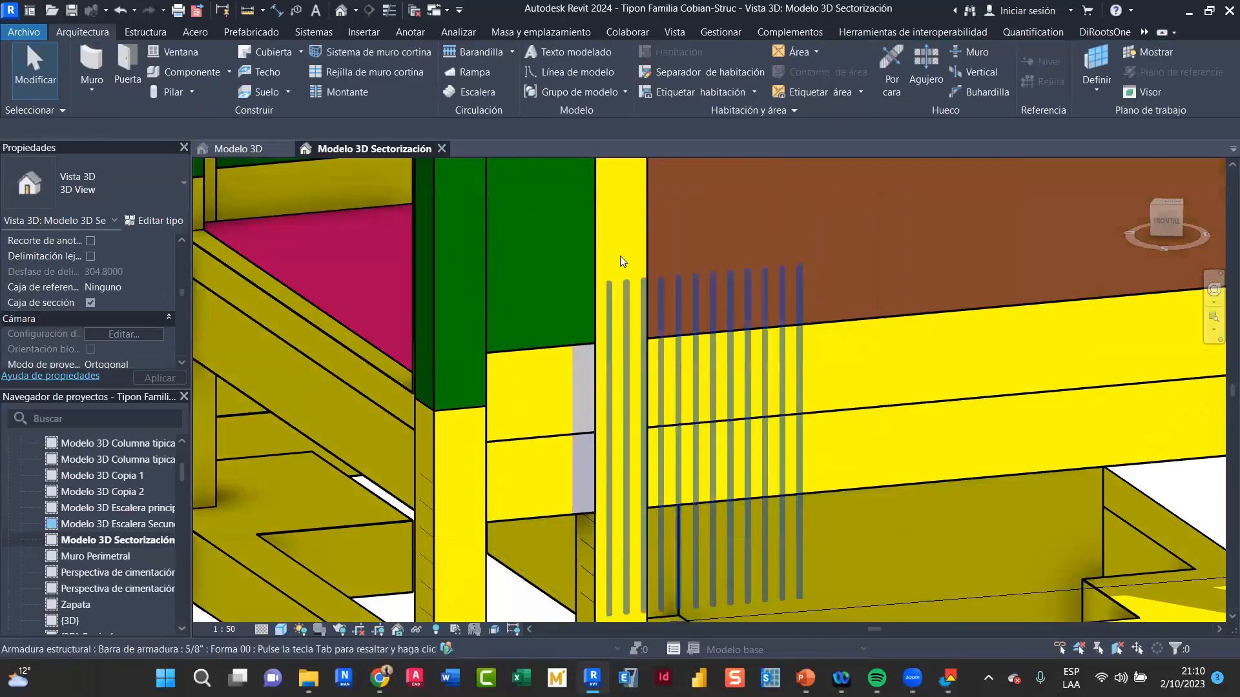
pyautogui.scroll(-3, 631, 216)
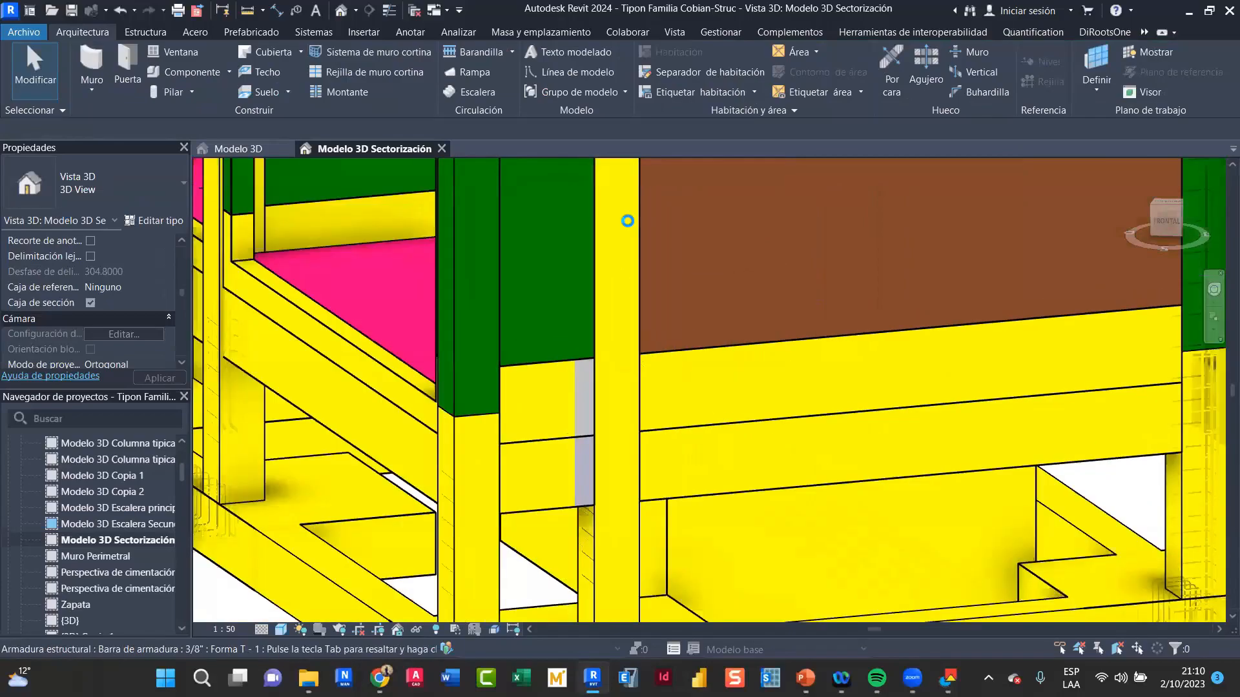
pyautogui.scroll(-1, 625, 220)
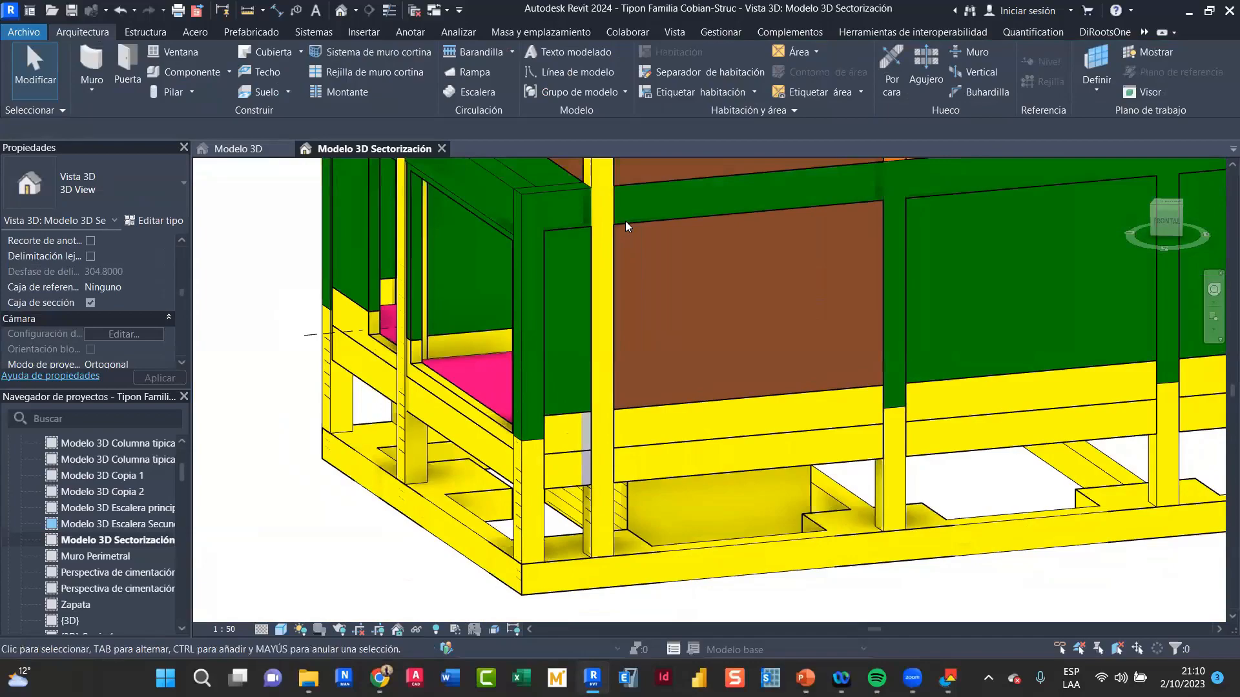
pyautogui.click(627, 228)
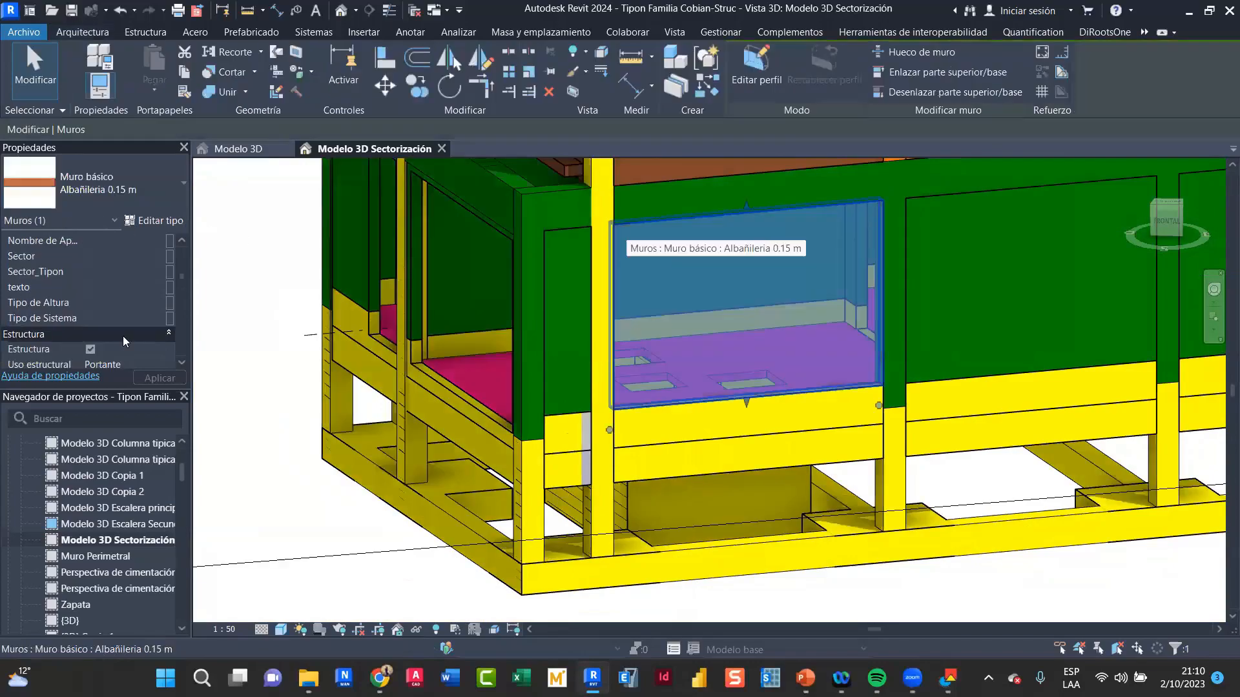
pyautogui.scroll(-8, 124, 341)
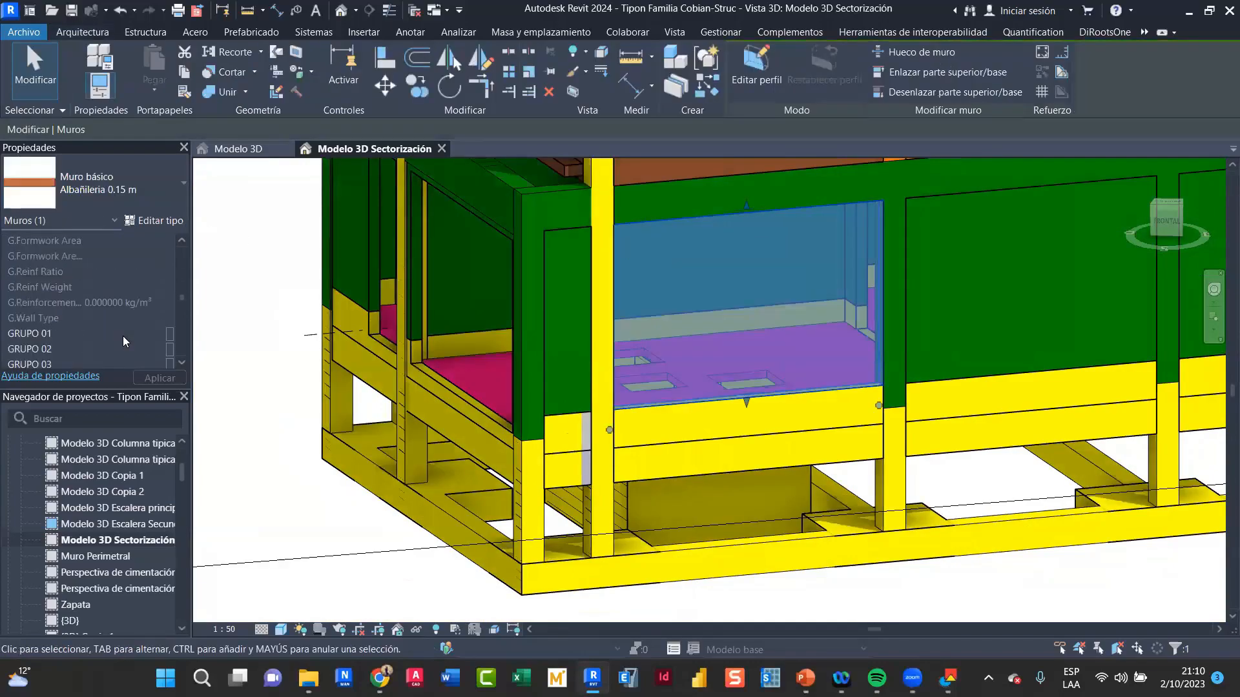
pyautogui.scroll(-10, 123, 336)
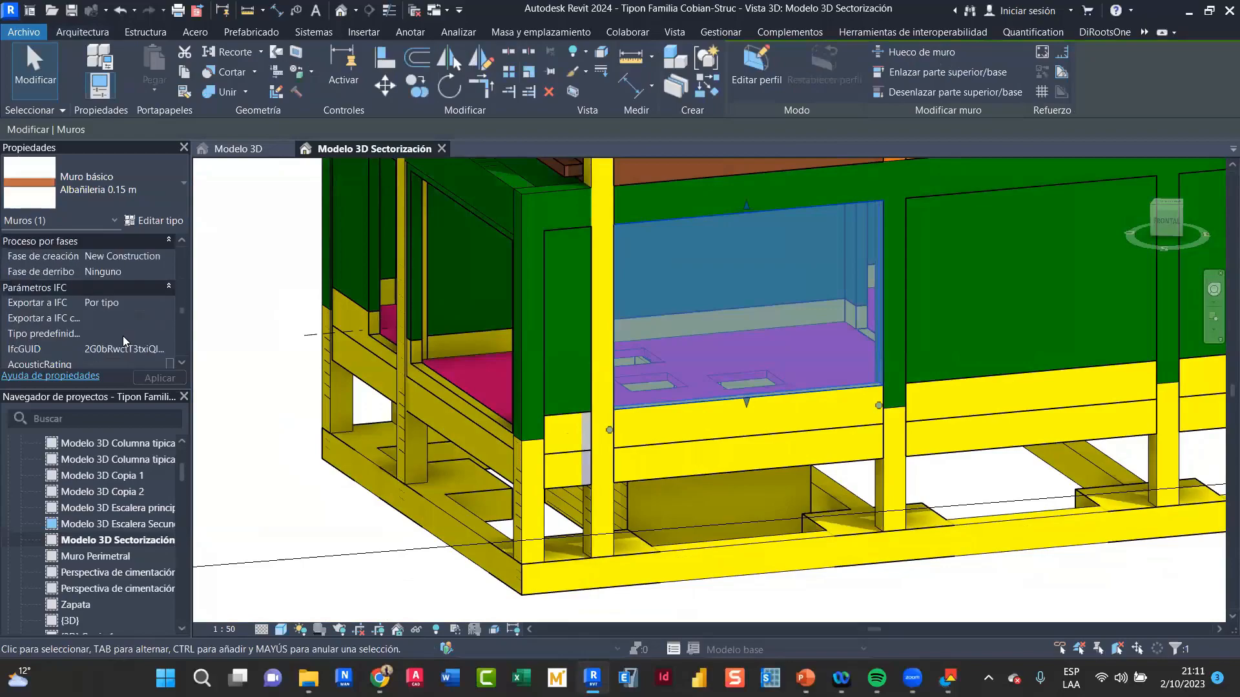
pyautogui.scroll(-10, 123, 336)
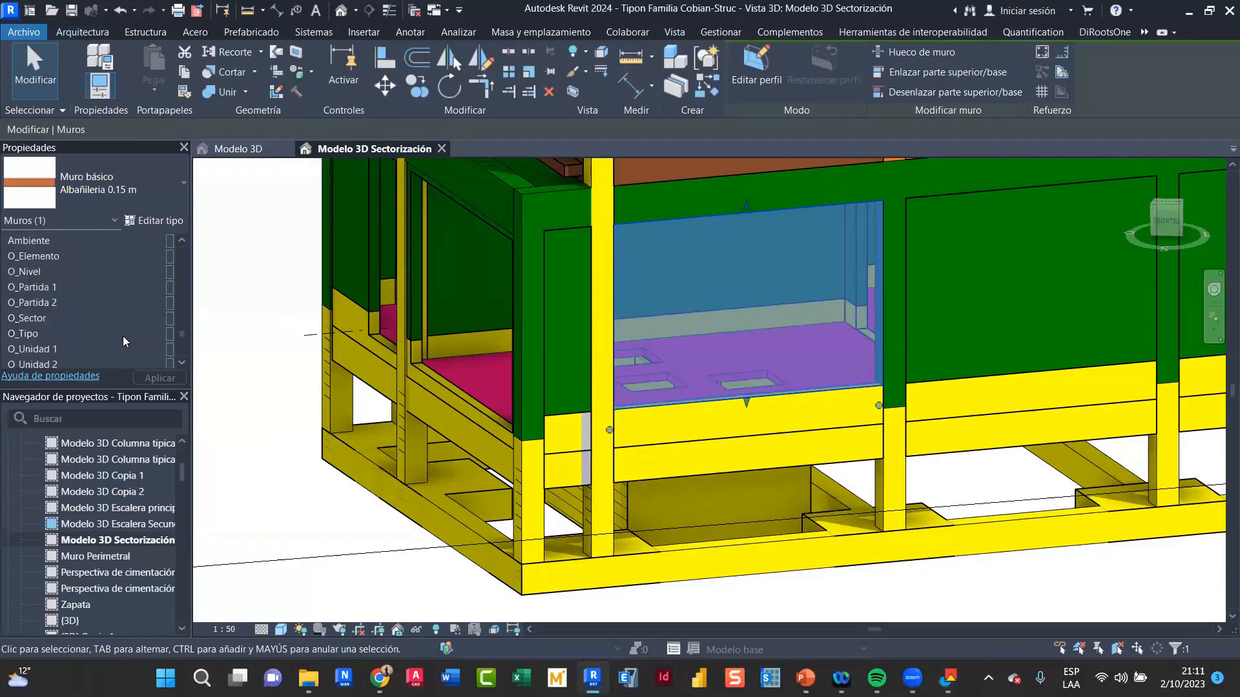
pyautogui.scroll(-10, 122, 336)
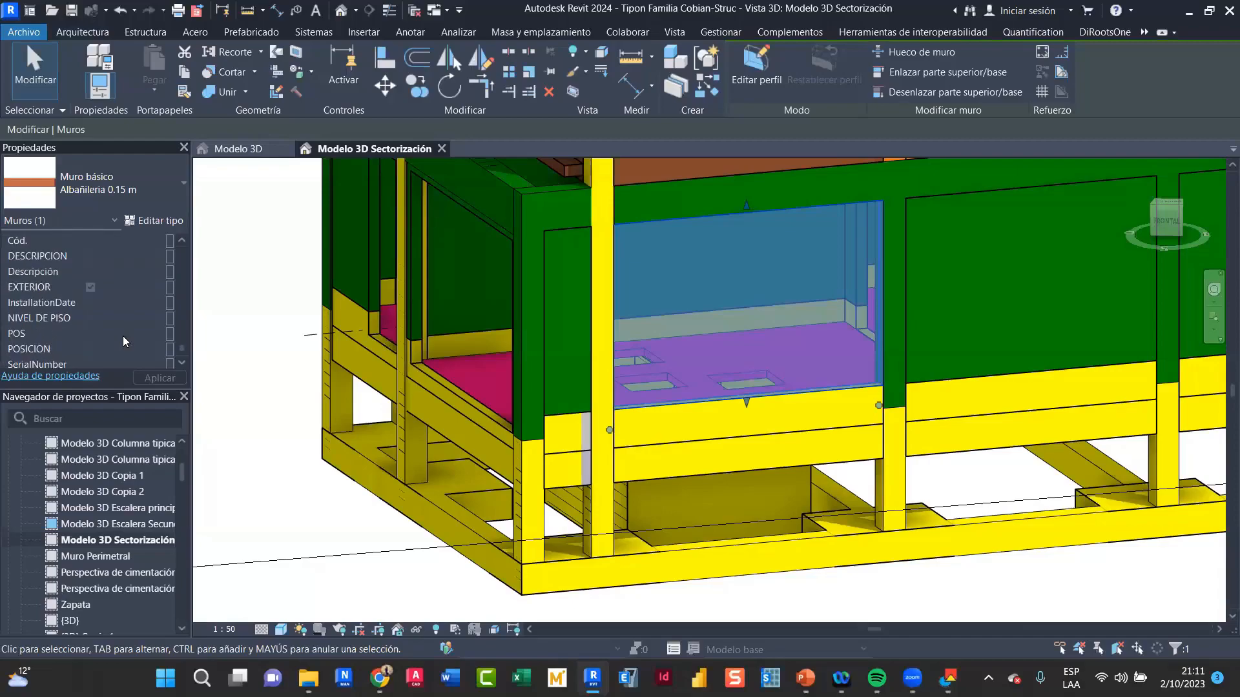
pyautogui.scroll(1, 125, 341)
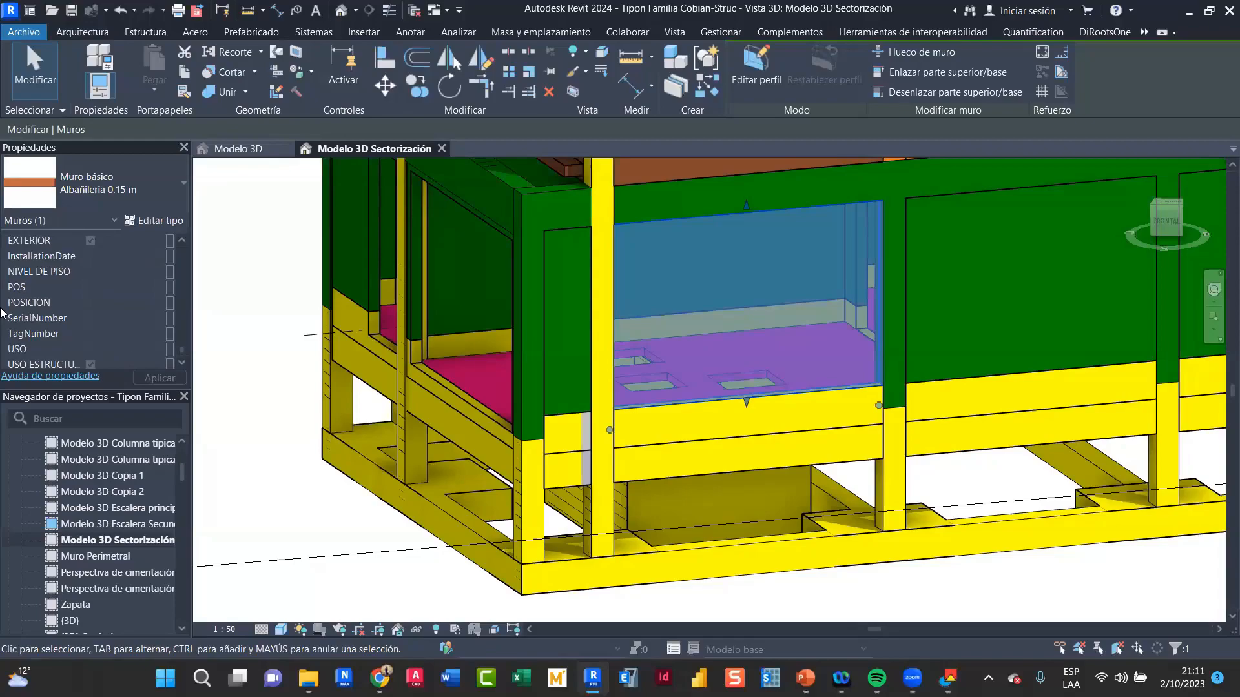
pyautogui.scroll(5, 120, 332)
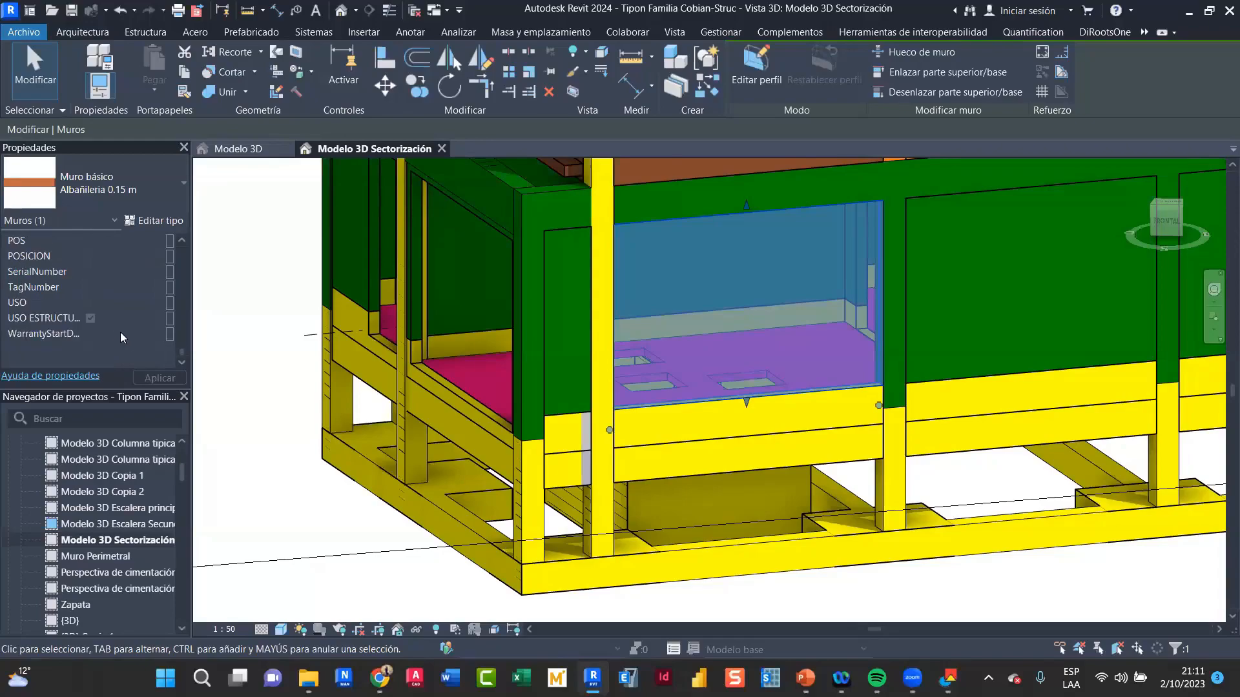
pyautogui.scroll(-8, 120, 332)
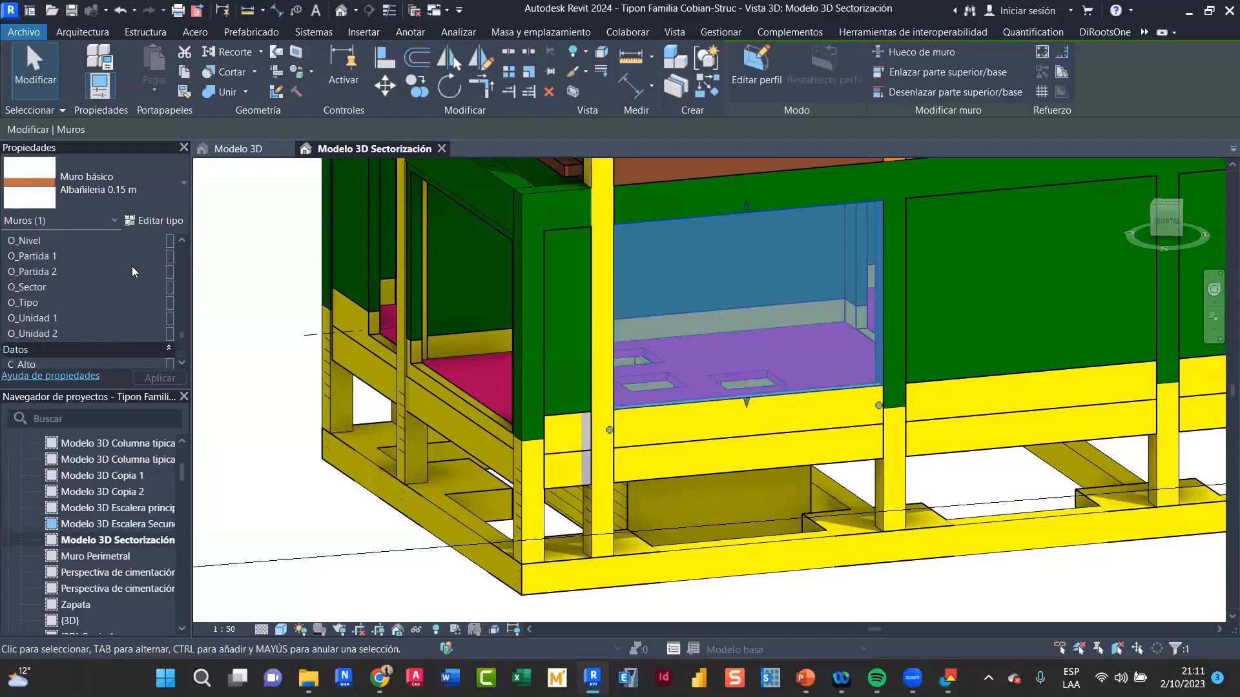
pyautogui.click(112, 288)
pyautogui.scroll(-5, 111, 279)
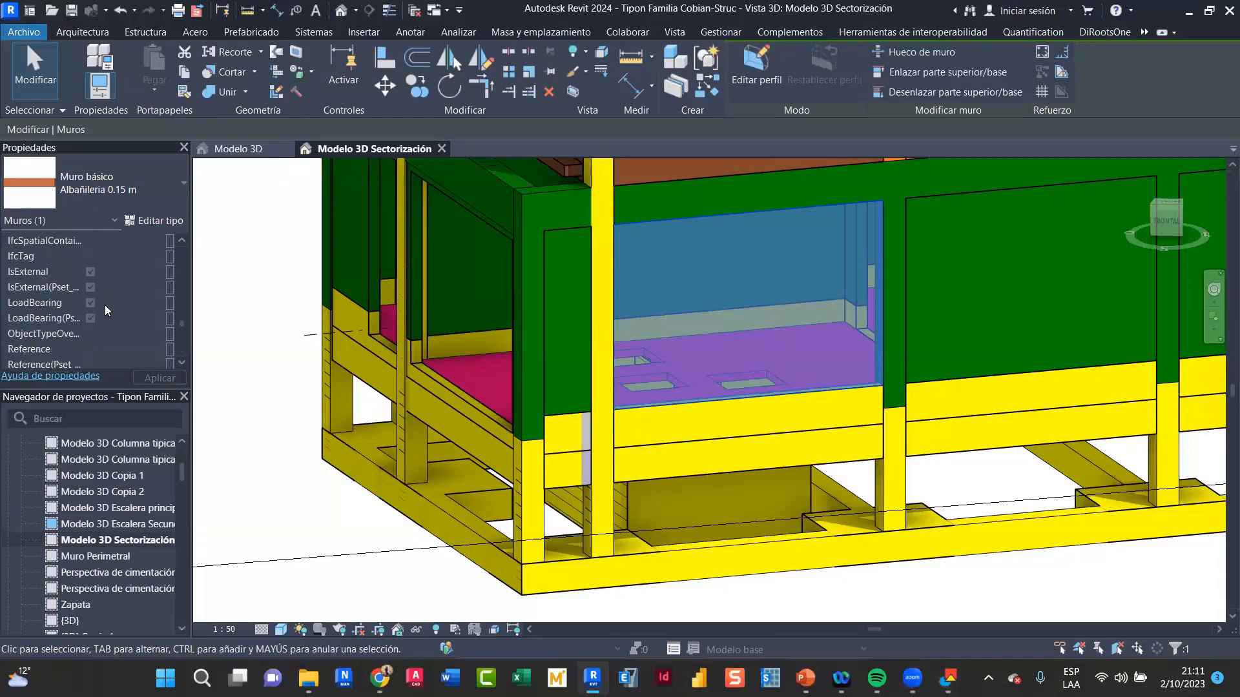
pyautogui.scroll(-5, 105, 305)
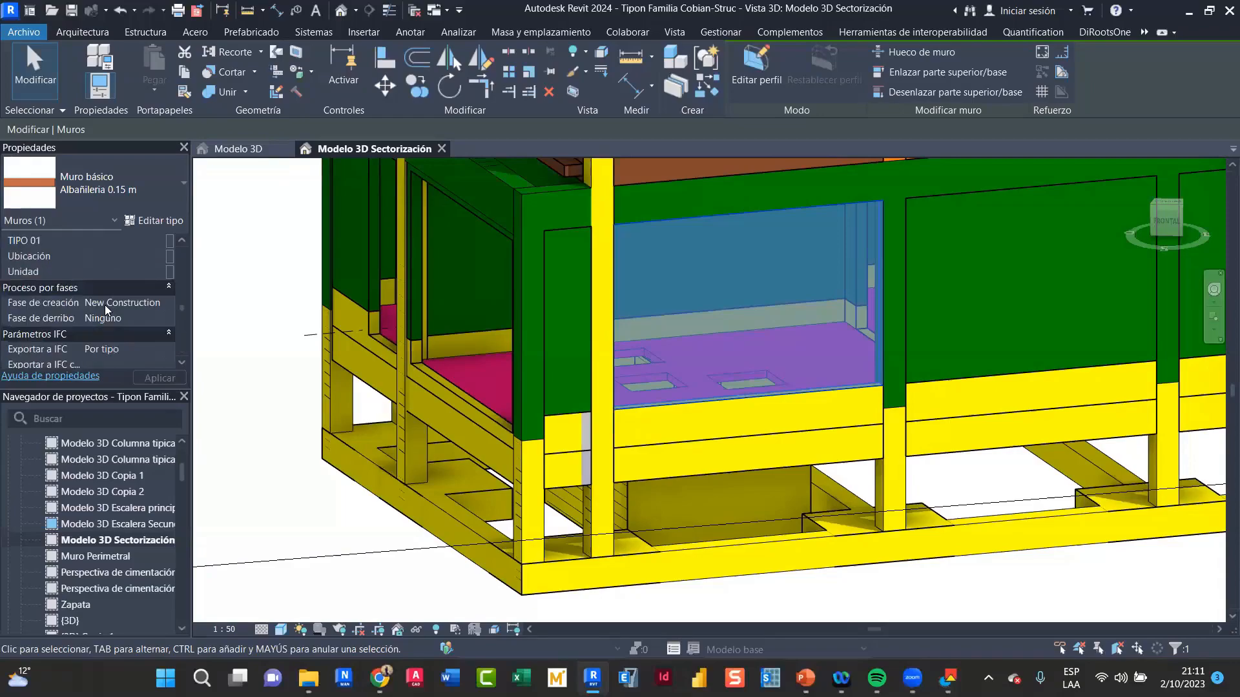
pyautogui.scroll(2, 105, 305)
pyautogui.scroll(-2, 104, 305)
pyautogui.scroll(2, 105, 305)
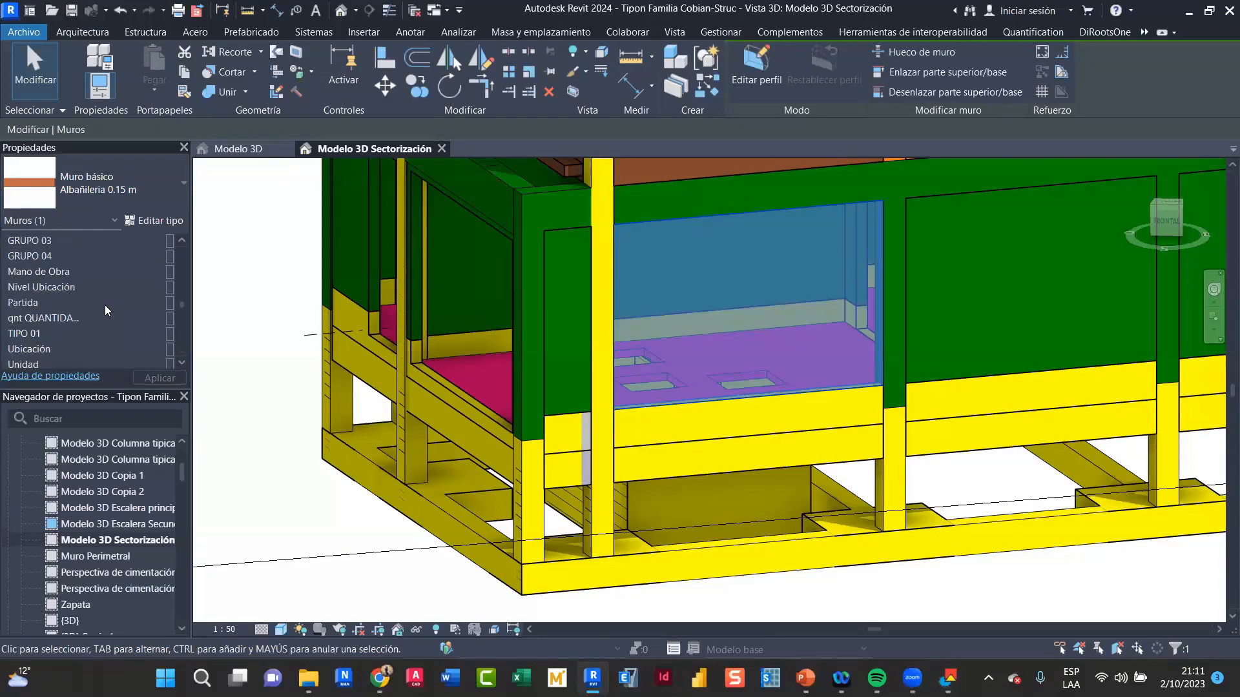
pyautogui.scroll(5, 104, 305)
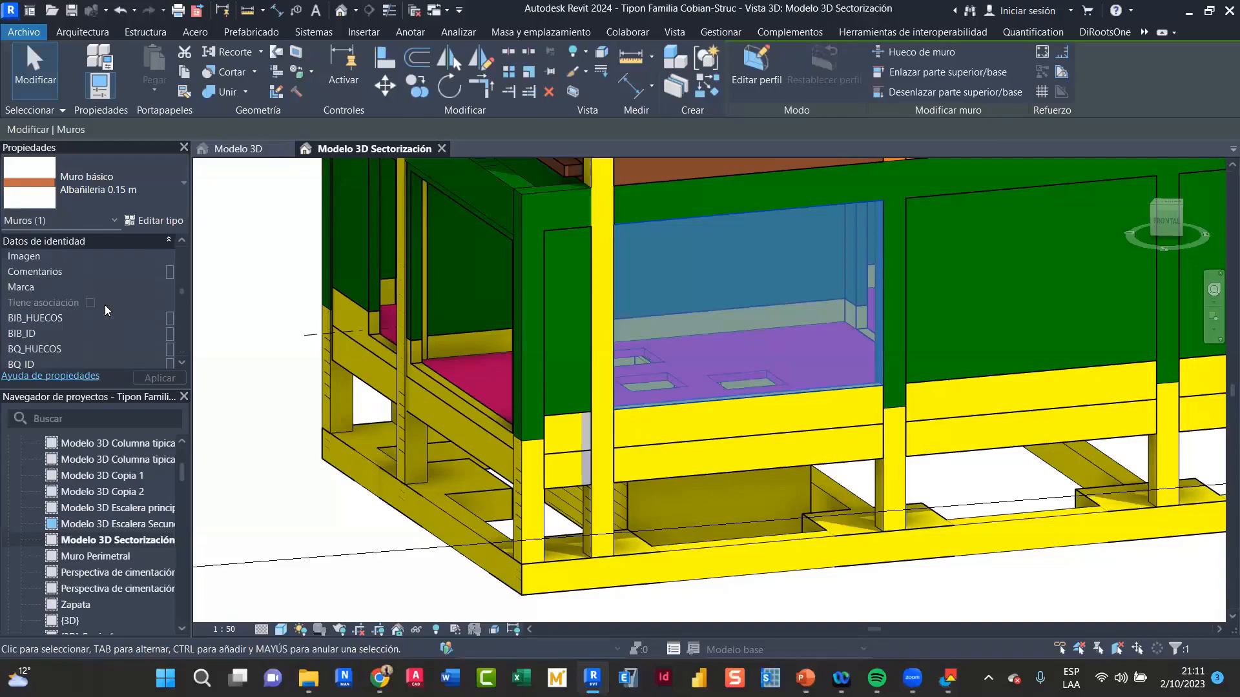
pyautogui.scroll(5, 104, 305)
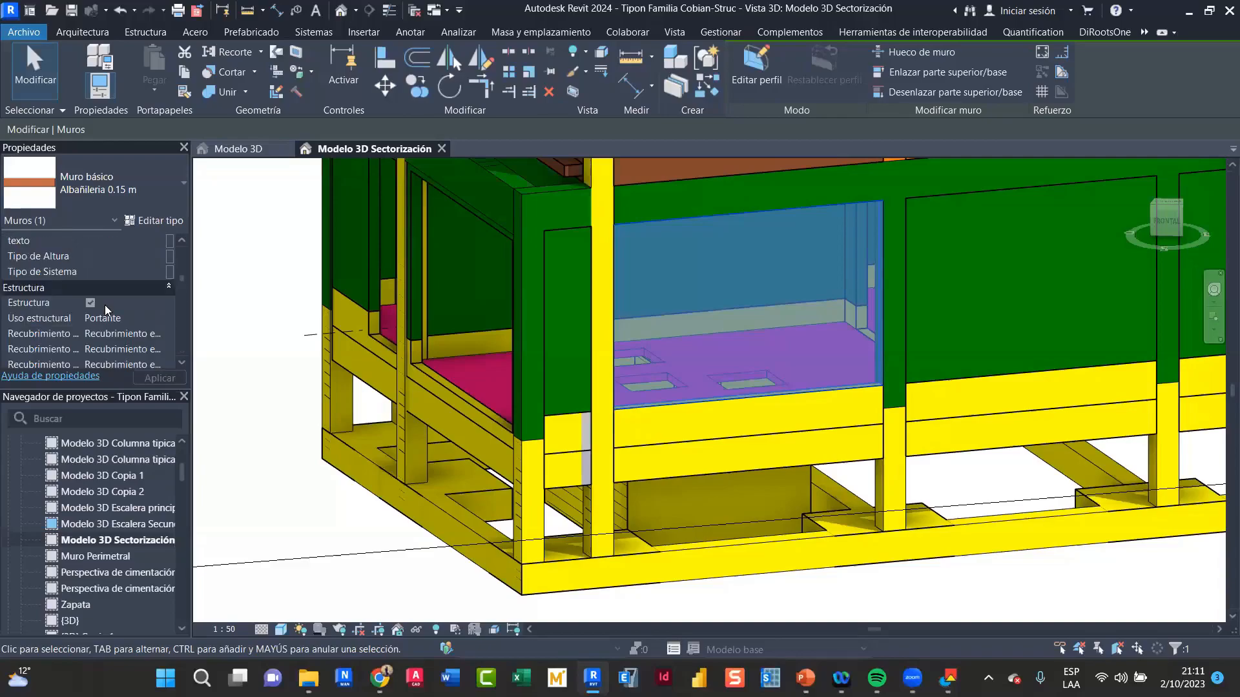
# Set Sector_Tipon to 2 for the brown Albañileria 0.15 m wall on the green level and clear the selection
pyautogui.scroll(1, 104, 305)
pyautogui.click(130, 271)
pyautogui.click(156, 273)
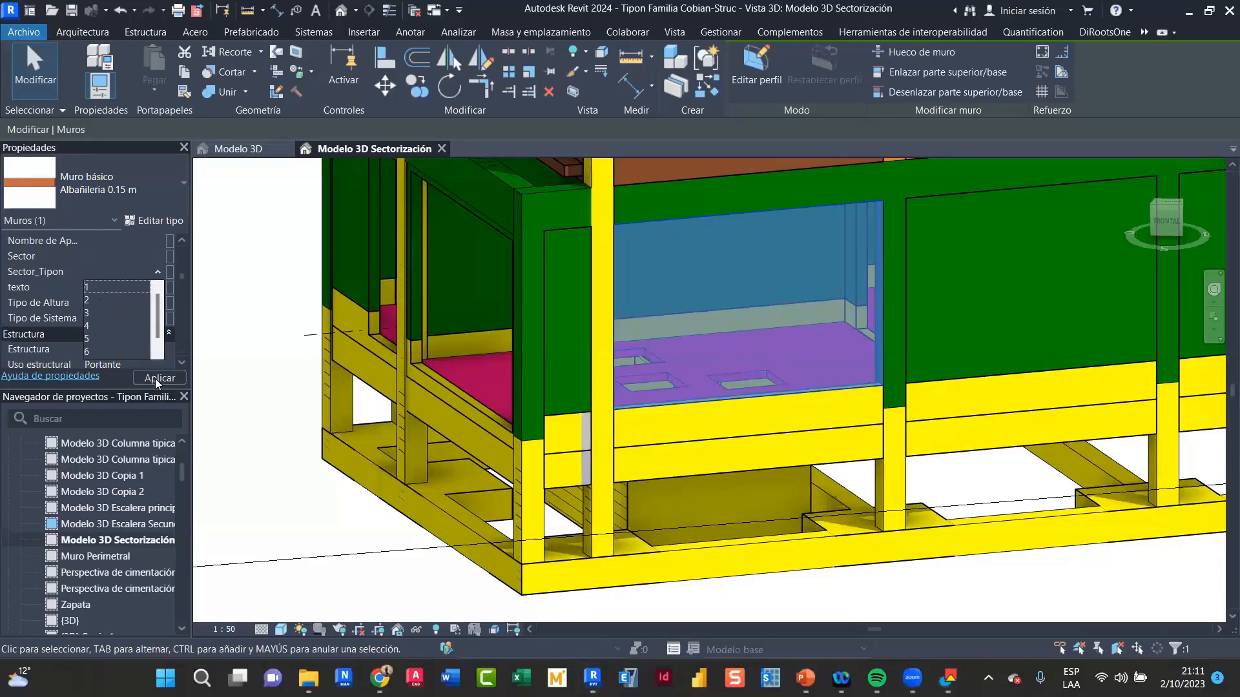
pyautogui.click(150, 282)
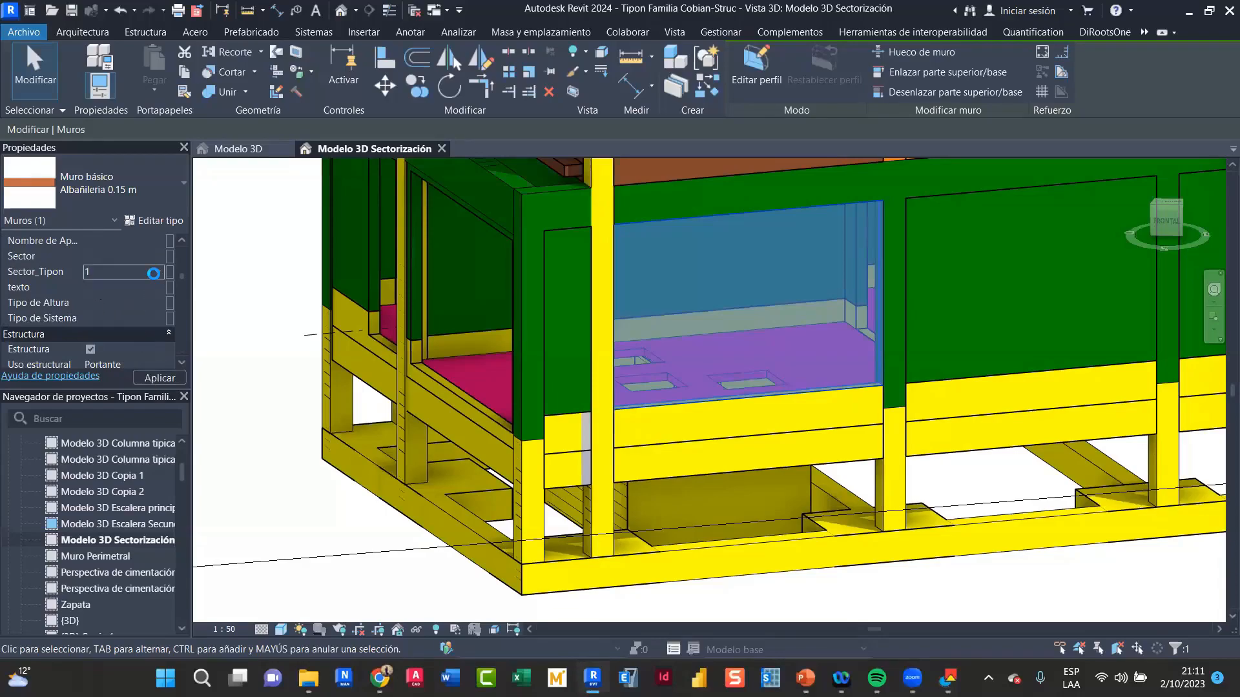
pyautogui.click(156, 274)
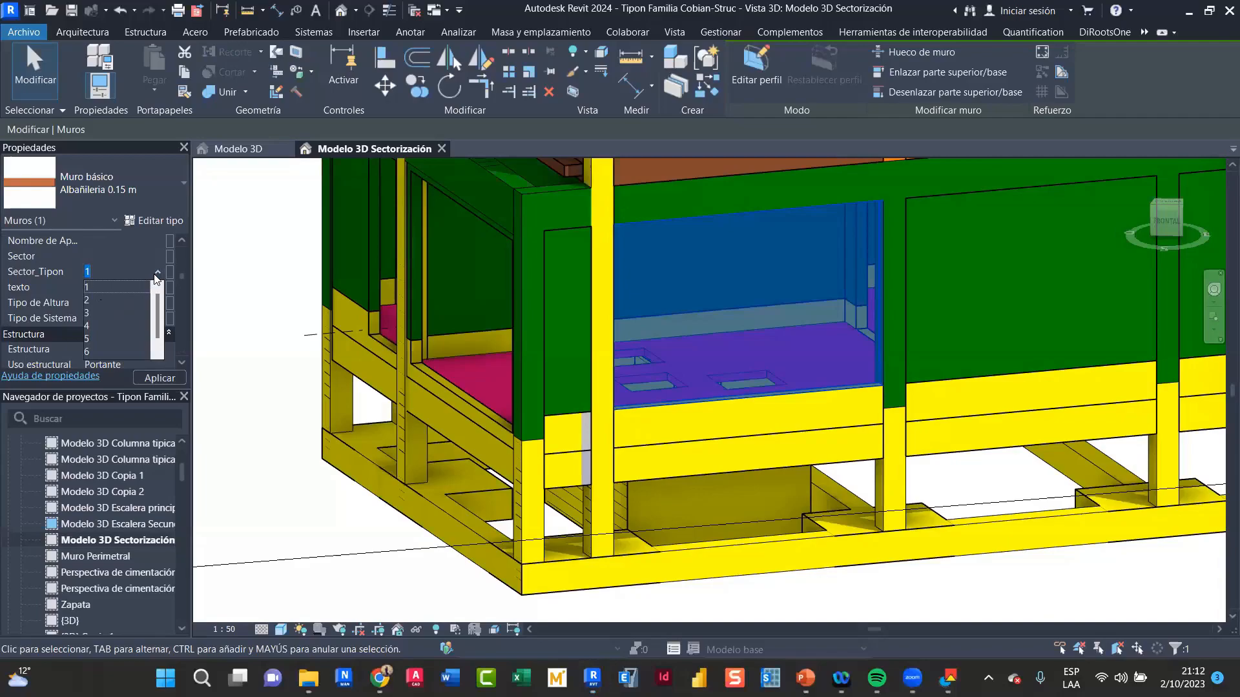
pyautogui.click(102, 299)
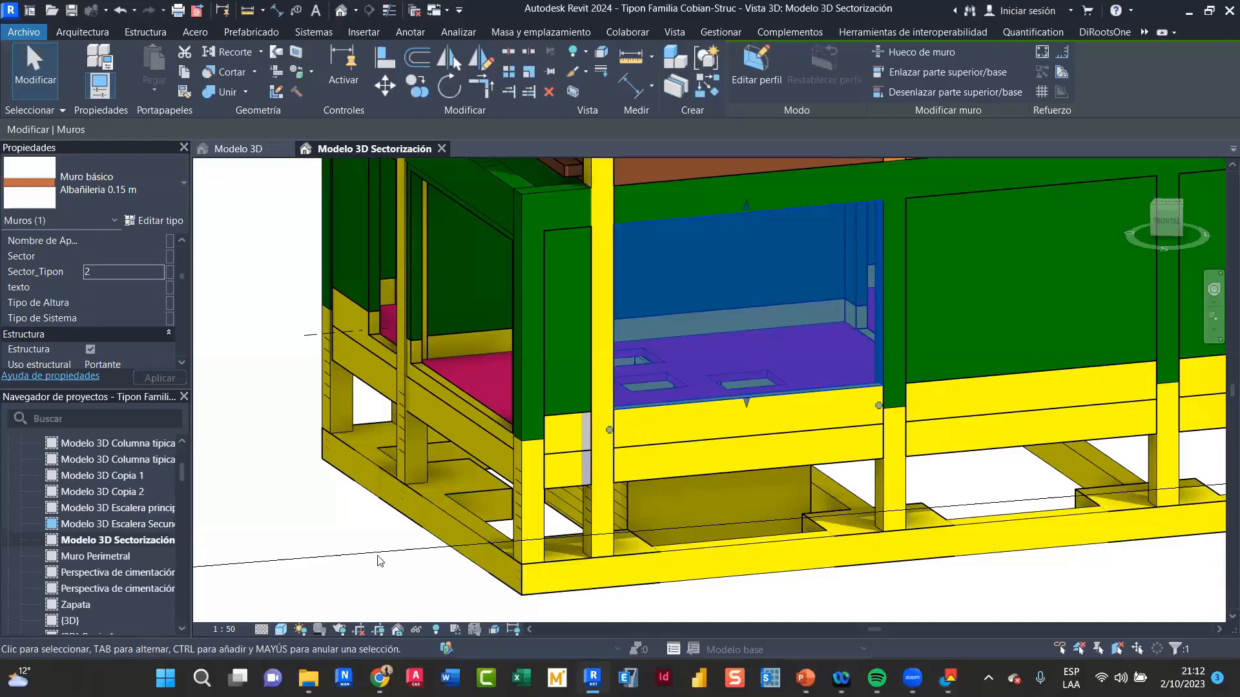
pyautogui.scroll(-1, 306, 526)
pyautogui.scroll(1, 305, 526)
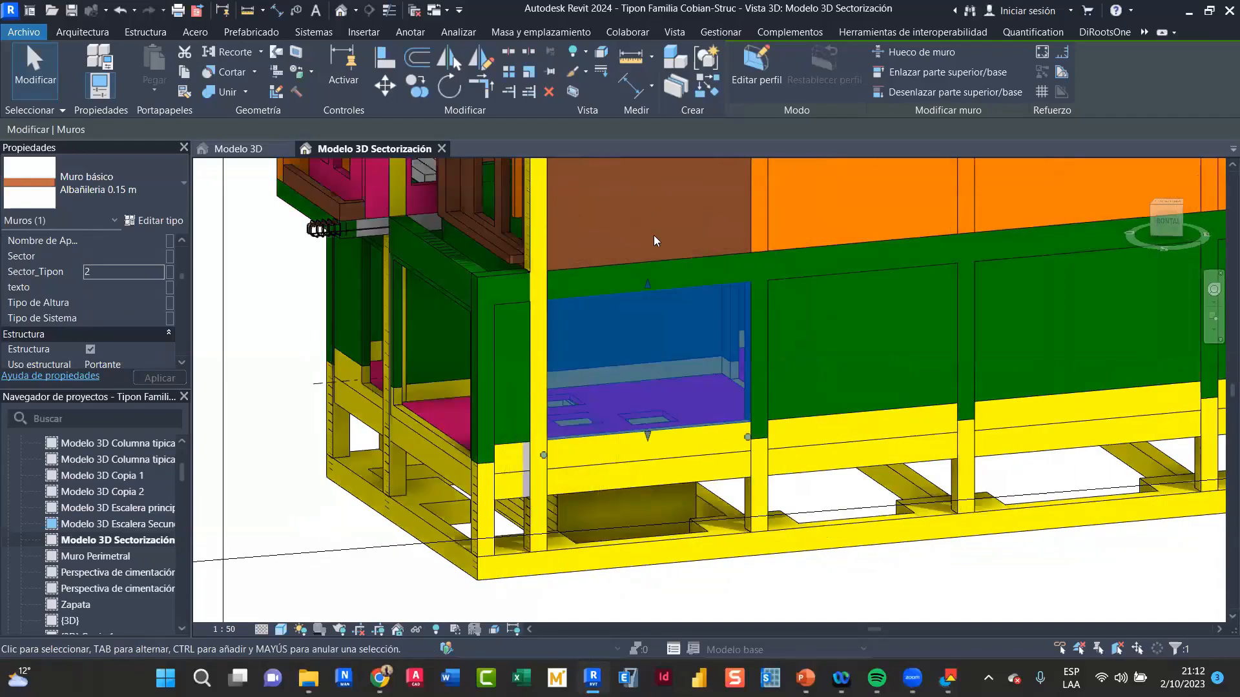
pyautogui.scroll(-1, 632, 286)
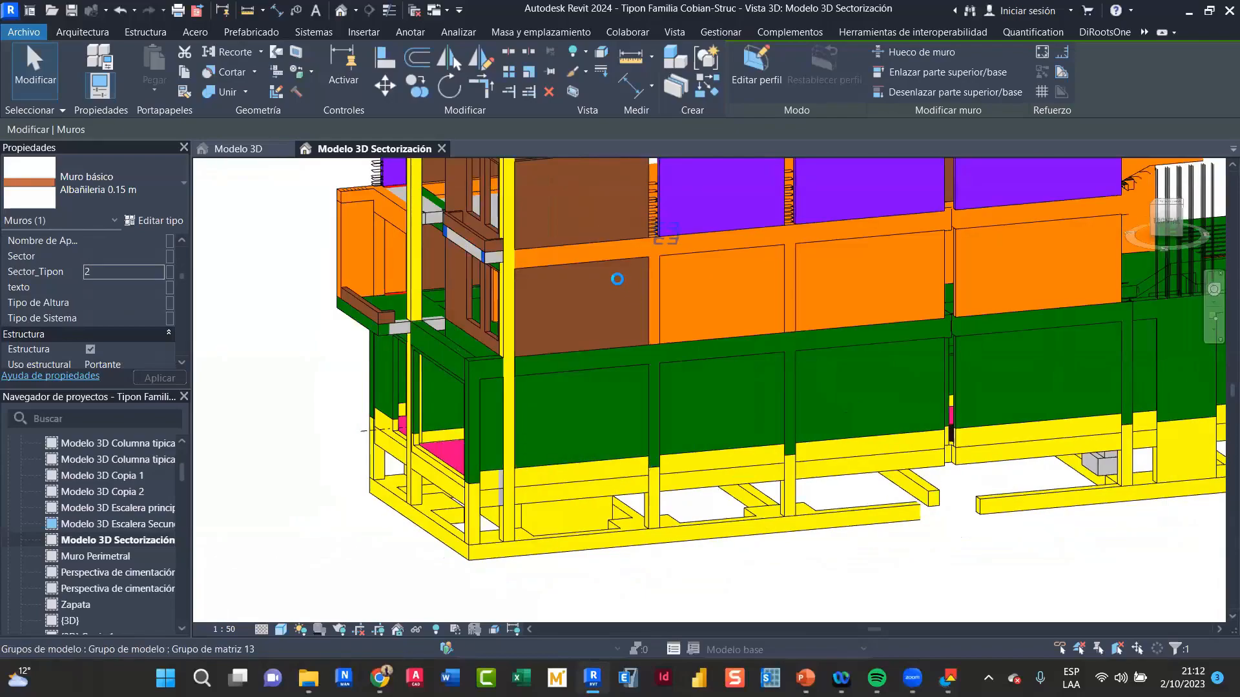
pyautogui.press('Escape')
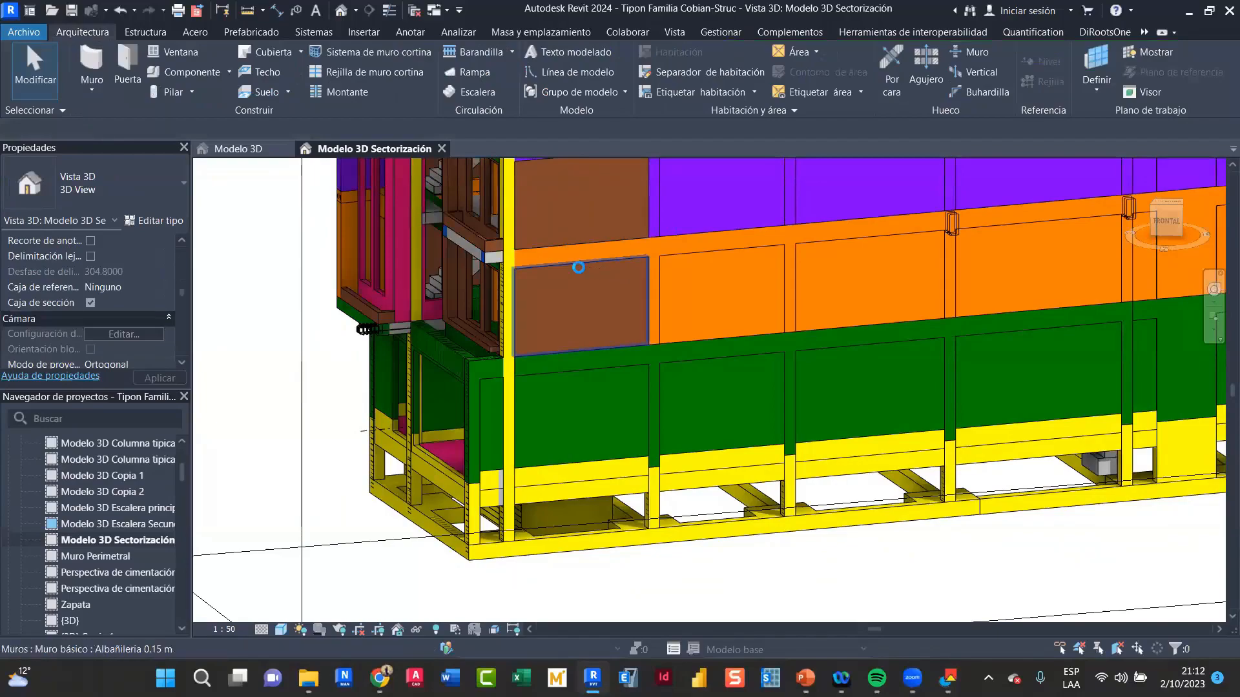
# Look through the instance parameters of the brown Albañileria 0.15 m wall on the orange level to locate the sector parameter
pyautogui.click(576, 268)
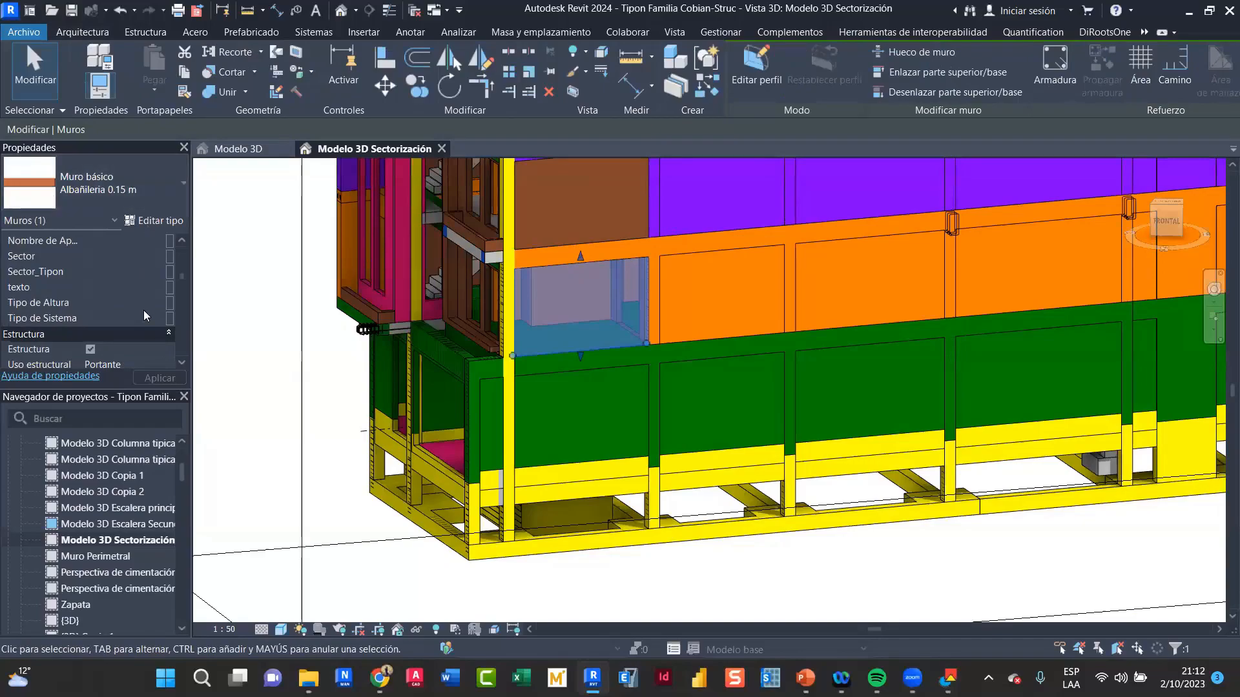
pyautogui.scroll(-5, 144, 311)
pyautogui.scroll(-5, 144, 315)
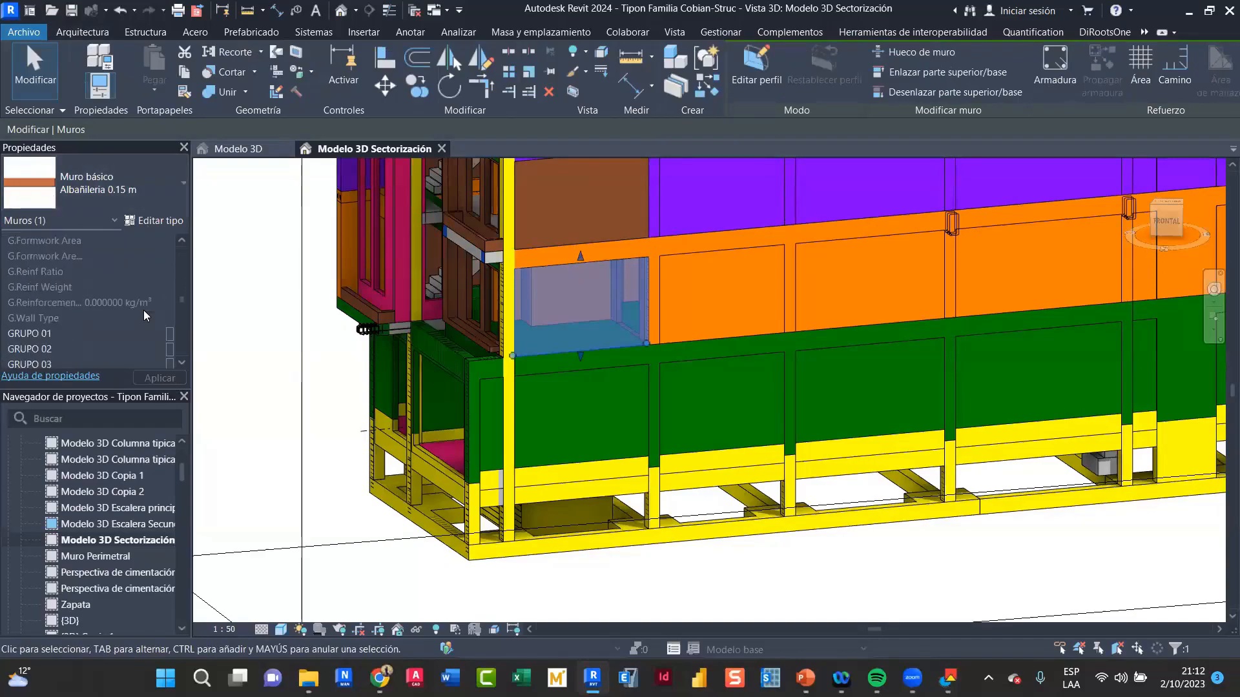
pyautogui.scroll(-5, 144, 316)
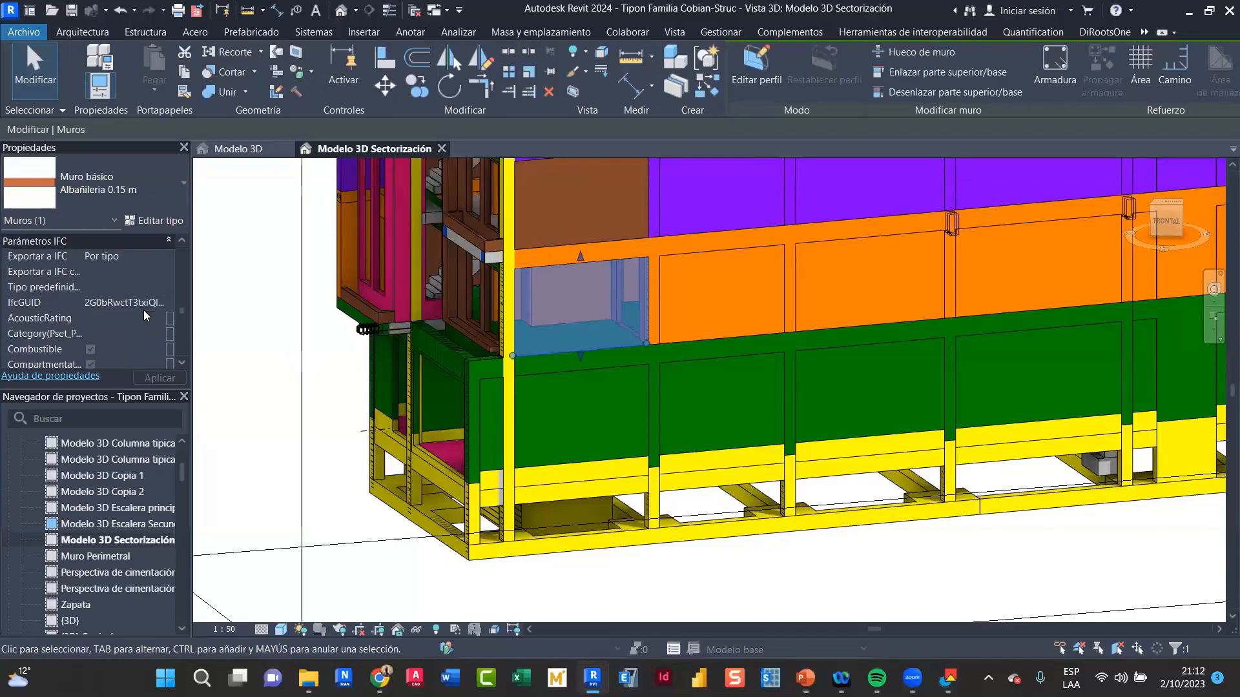
pyautogui.scroll(-5, 144, 315)
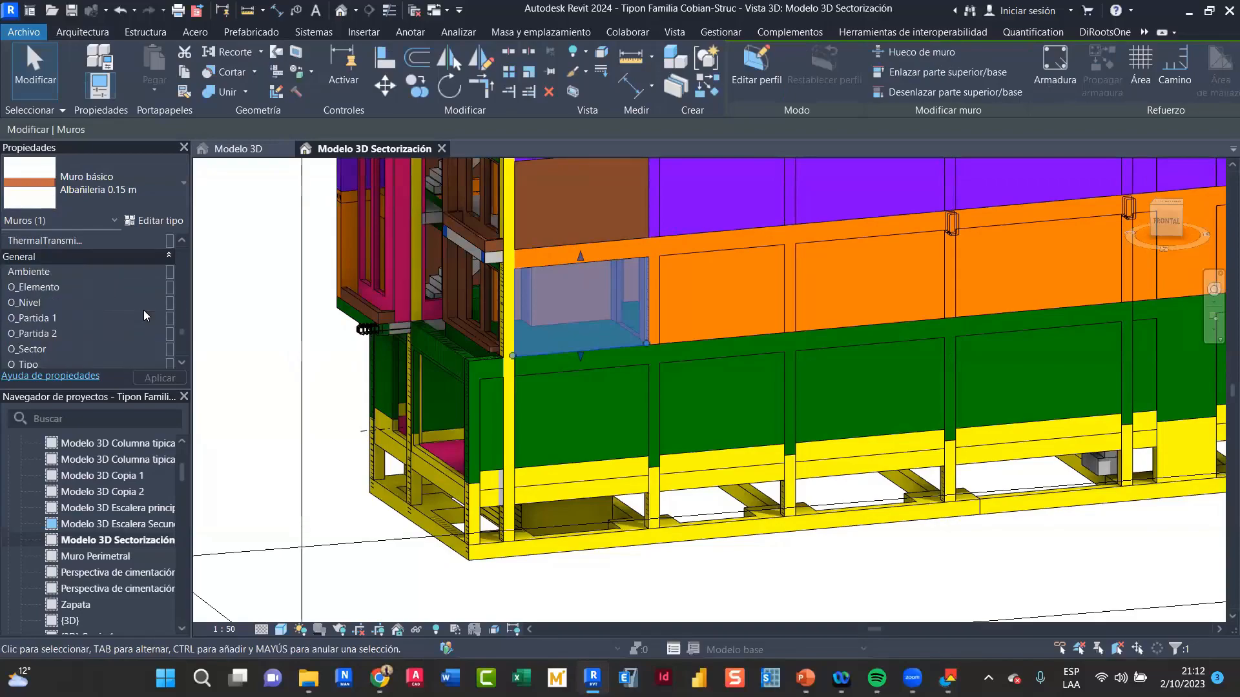
pyautogui.scroll(-5, 144, 313)
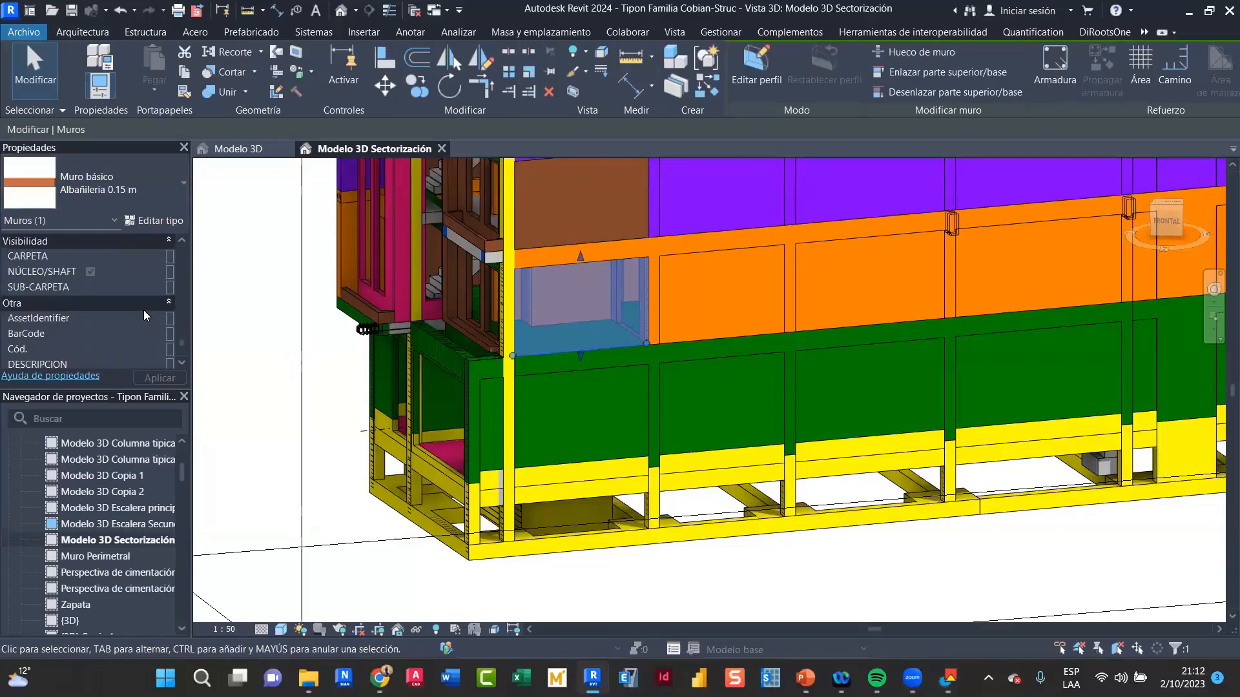
pyautogui.scroll(-3, 144, 315)
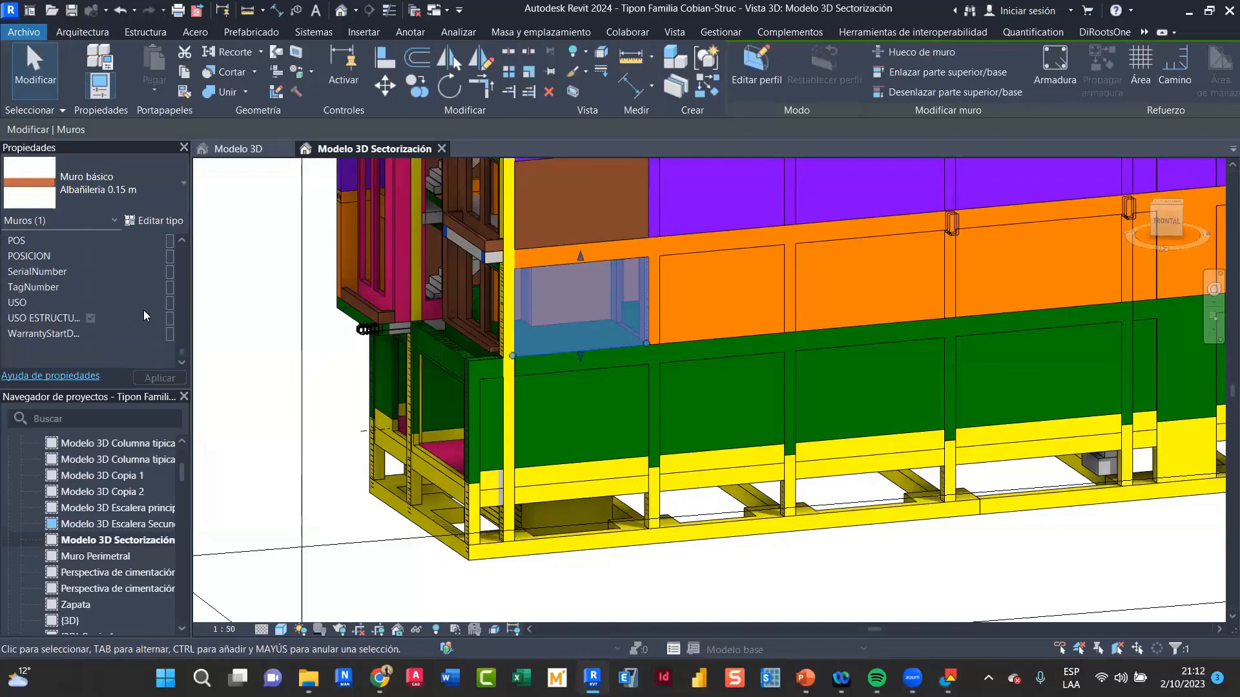
pyautogui.scroll(3, 144, 315)
pyautogui.scroll(7, 144, 310)
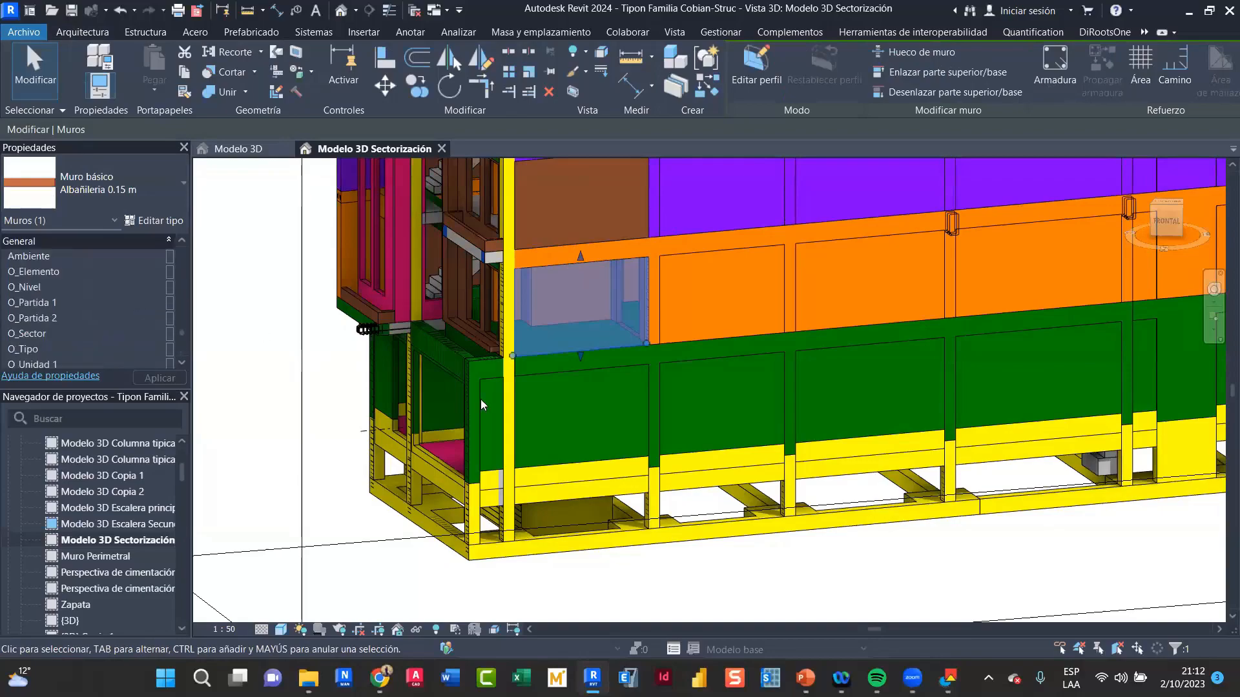
pyautogui.scroll(-4, 116, 318)
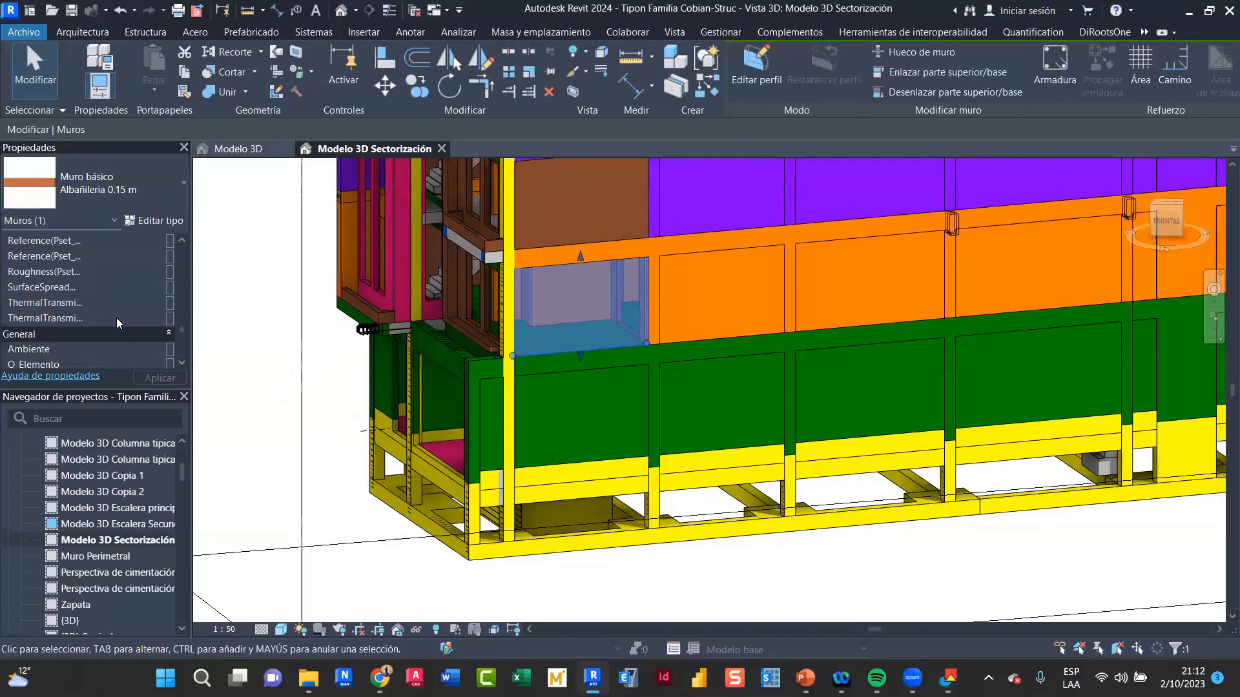
pyautogui.scroll(-6, 116, 318)
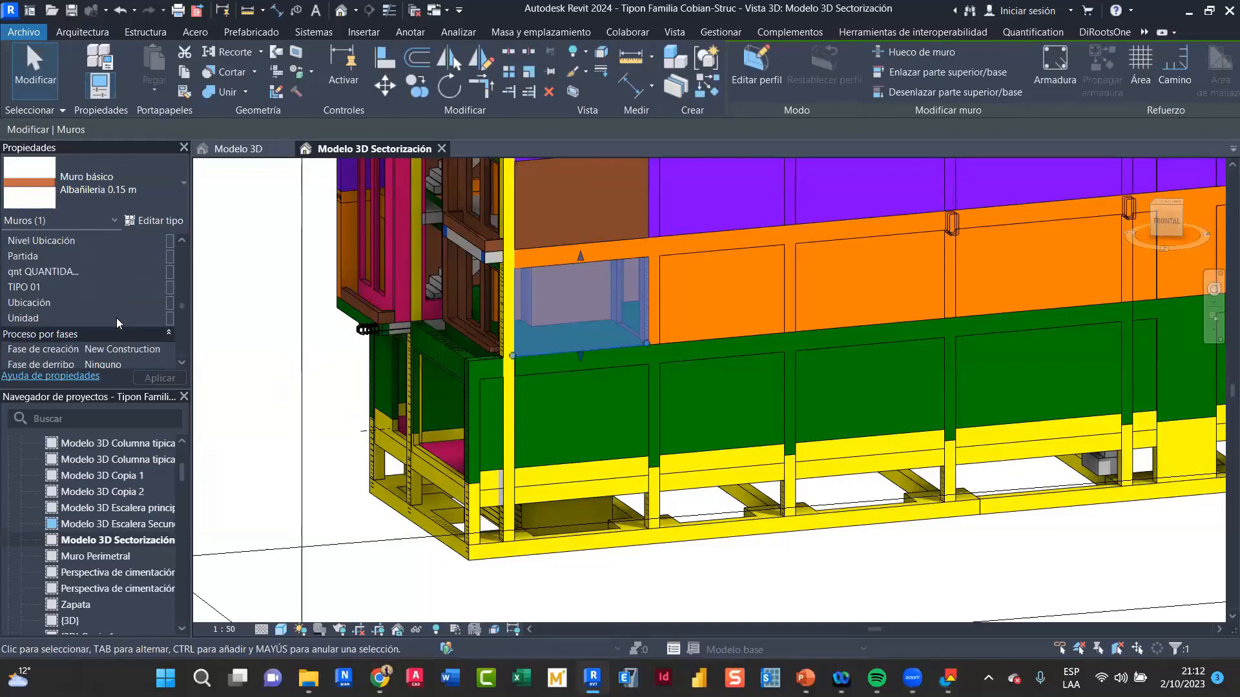
pyautogui.scroll(8, 117, 317)
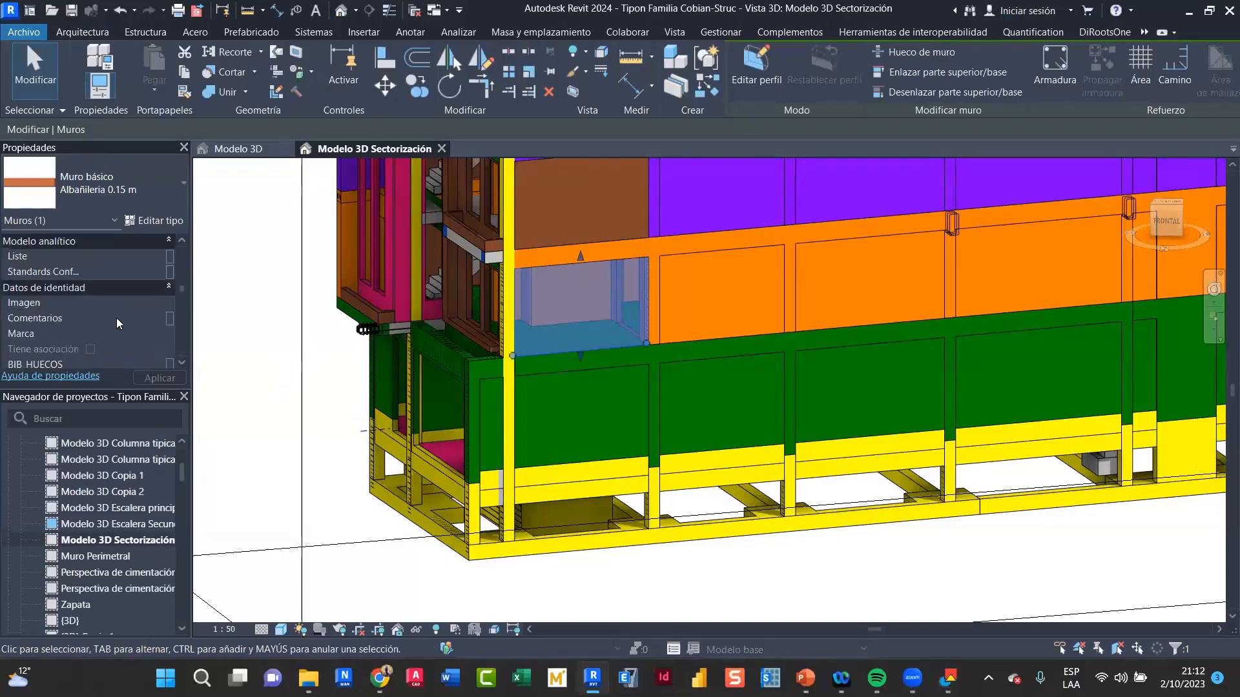
pyautogui.scroll(3, 116, 318)
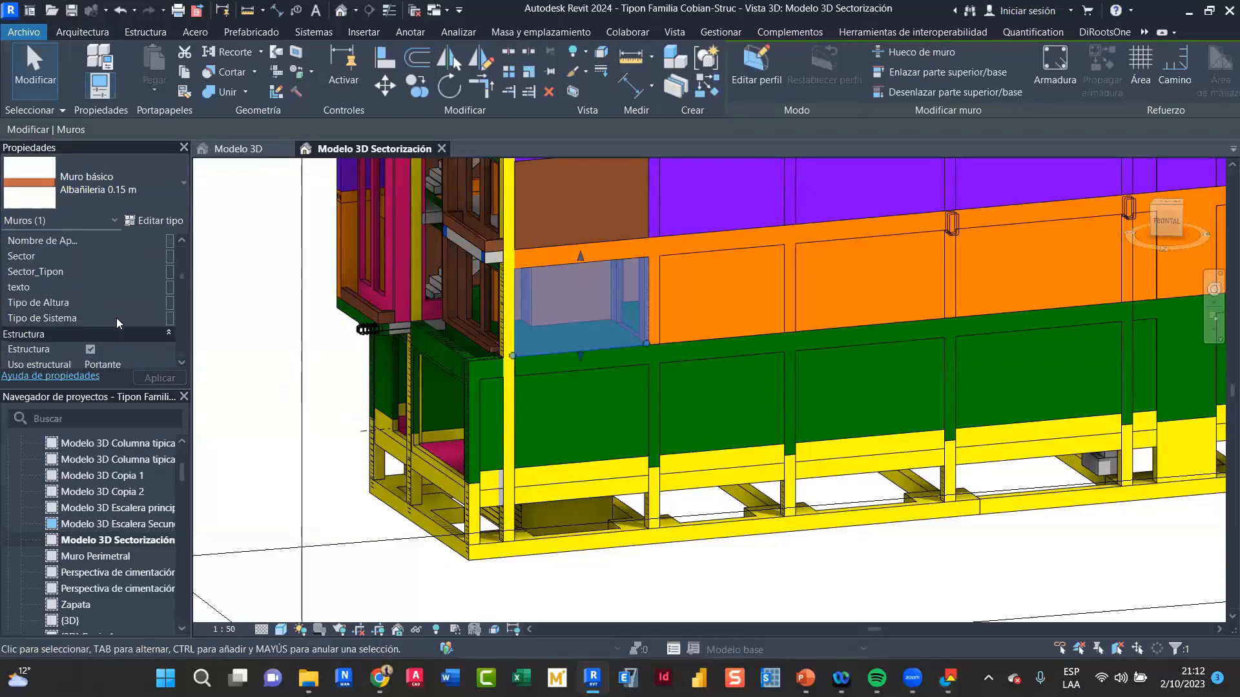
# Set Sector_Tipon to 3 for the selected Albañileria 0.15 m wall on the orange level
pyautogui.click(154, 273)
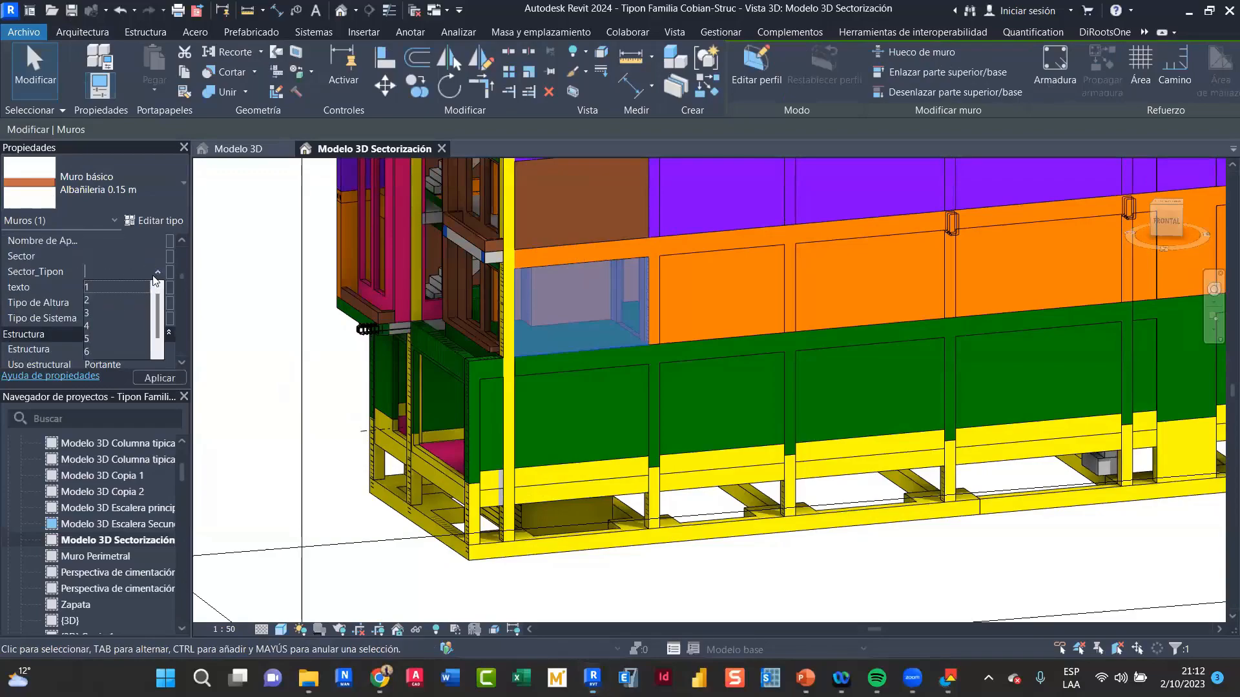
pyautogui.click(104, 314)
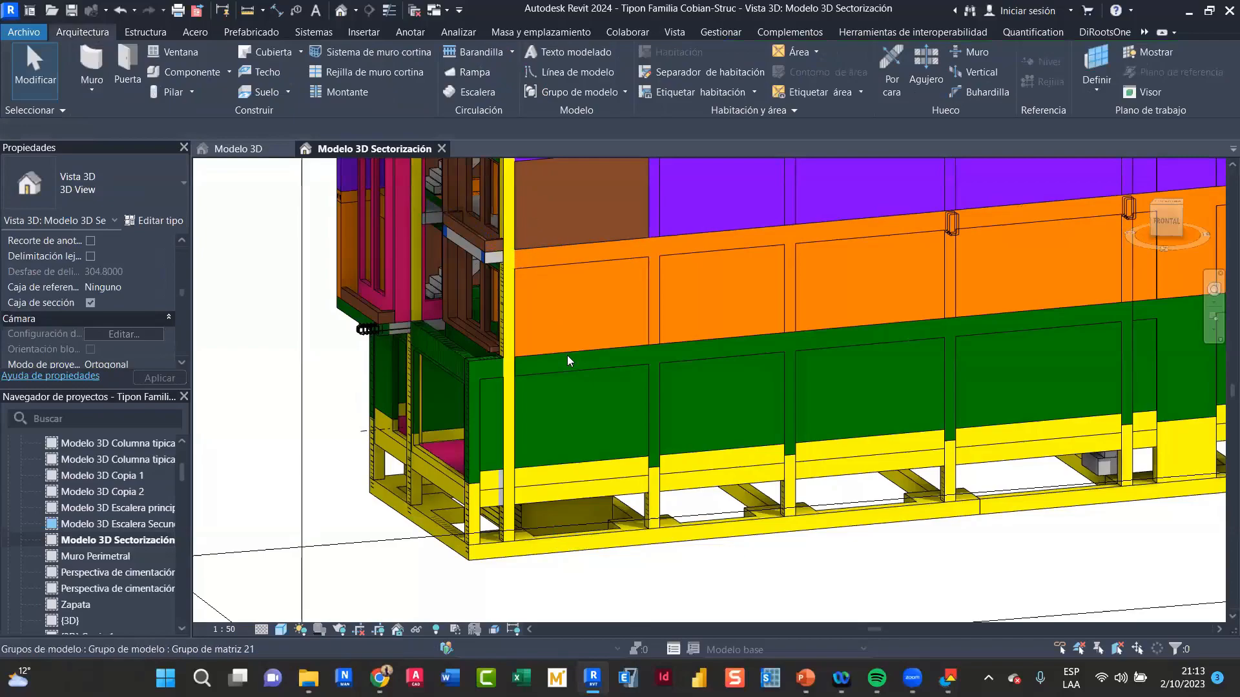
# Set Sector_Tipon to 4 for the brown Albañileria 0.15 m wall on the purple level, apply it and clear the selection
pyautogui.scroll(-1, 567, 354)
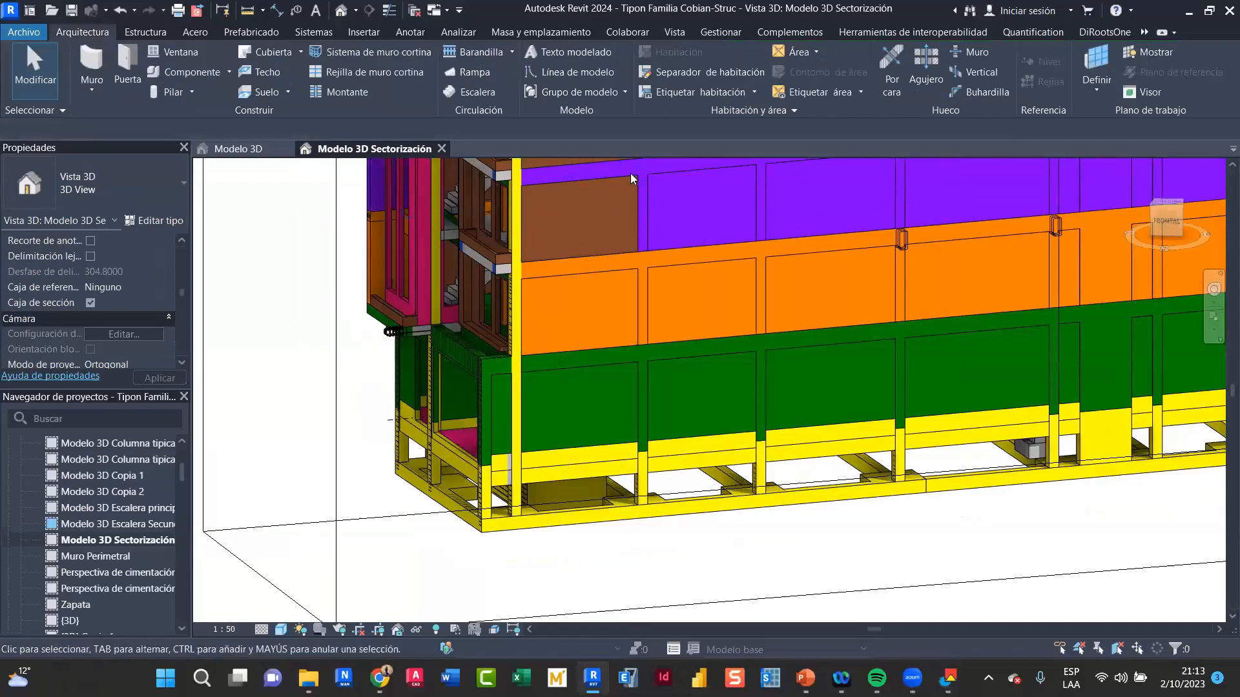
pyautogui.scroll(-2, 638, 294)
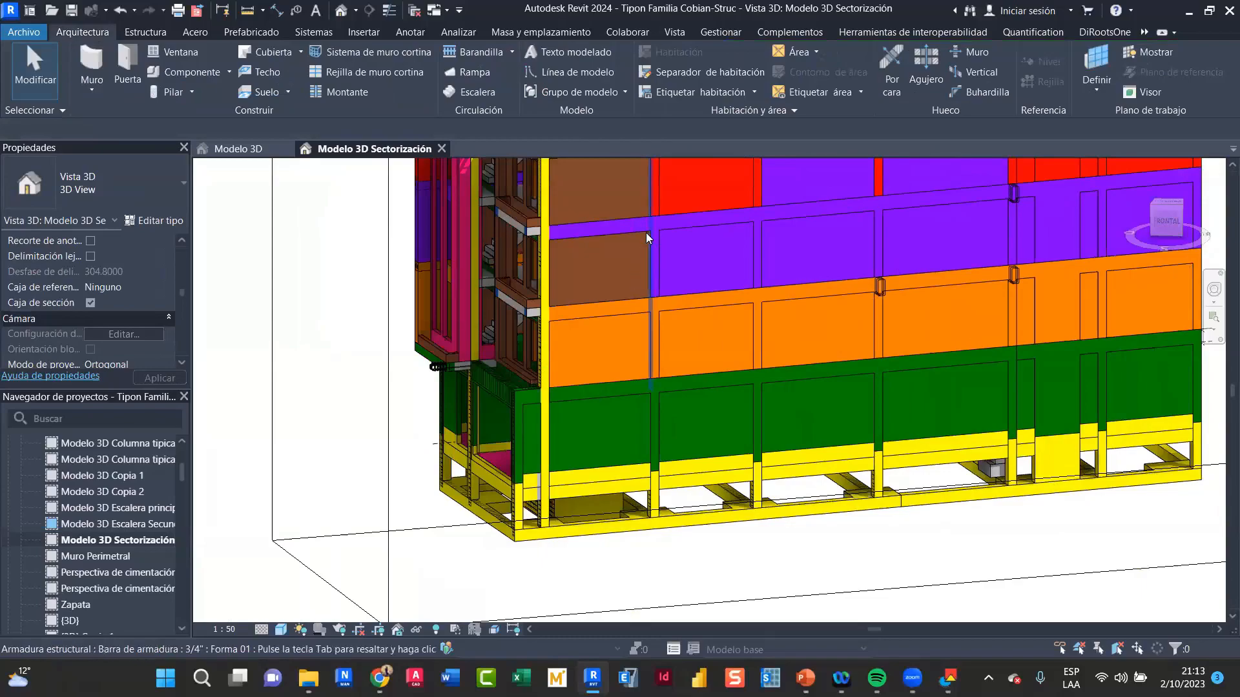
pyautogui.scroll(5, 644, 233)
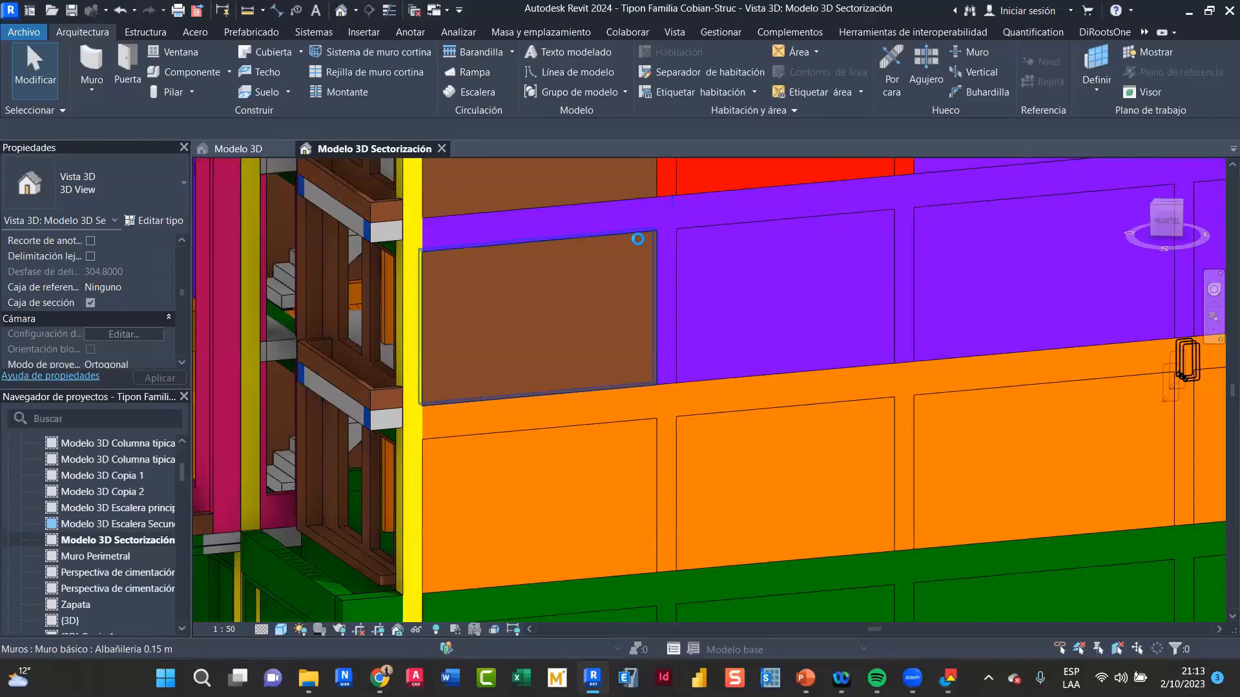
pyautogui.click(639, 239)
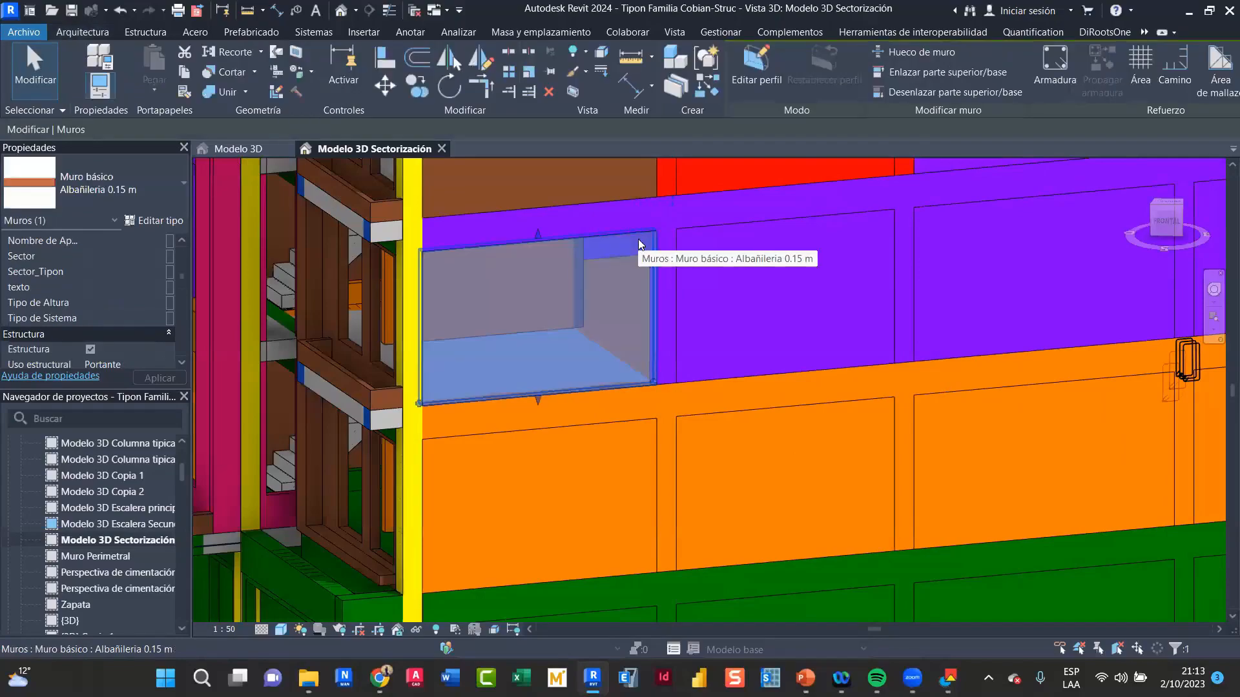
pyautogui.click(153, 274)
pyautogui.click(124, 322)
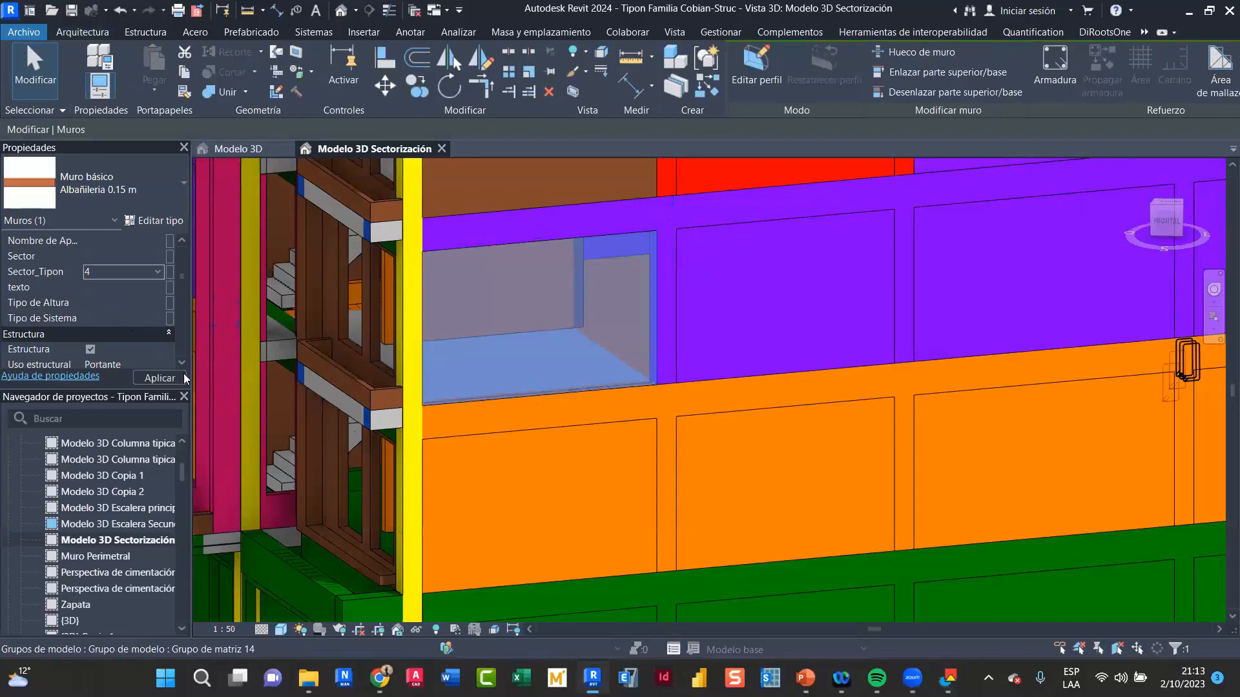
pyautogui.click(155, 378)
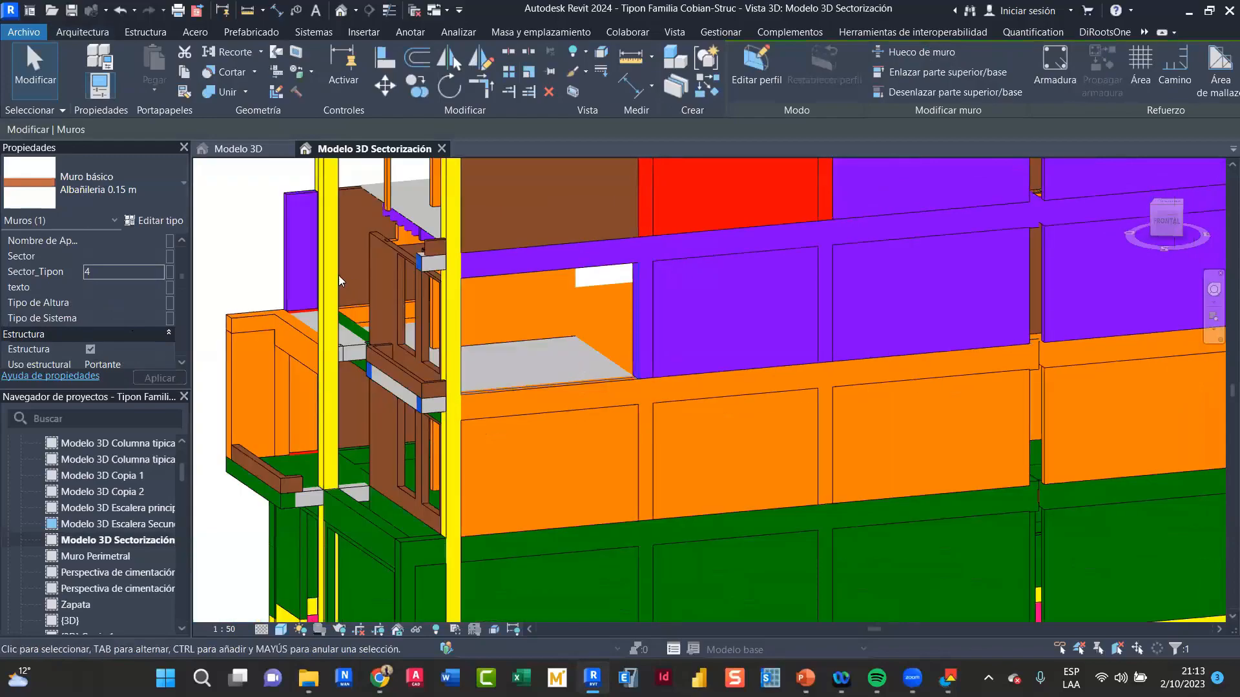
pyautogui.scroll(-3, 336, 277)
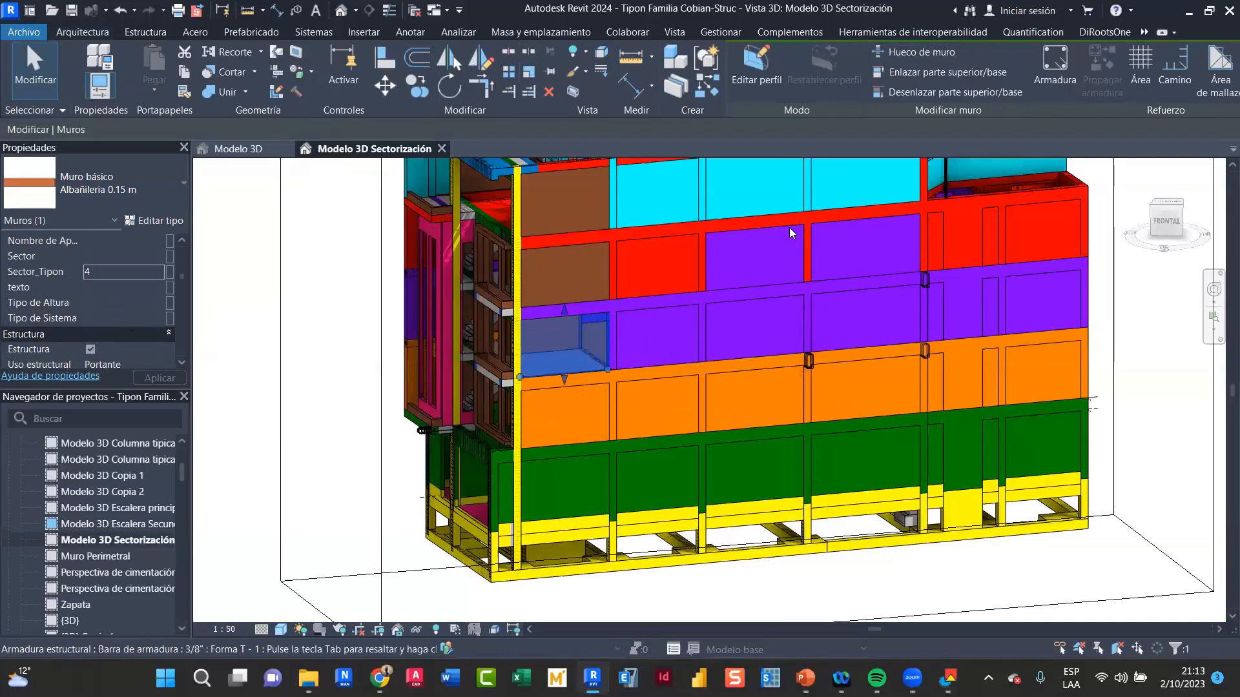
pyautogui.press('Escape')
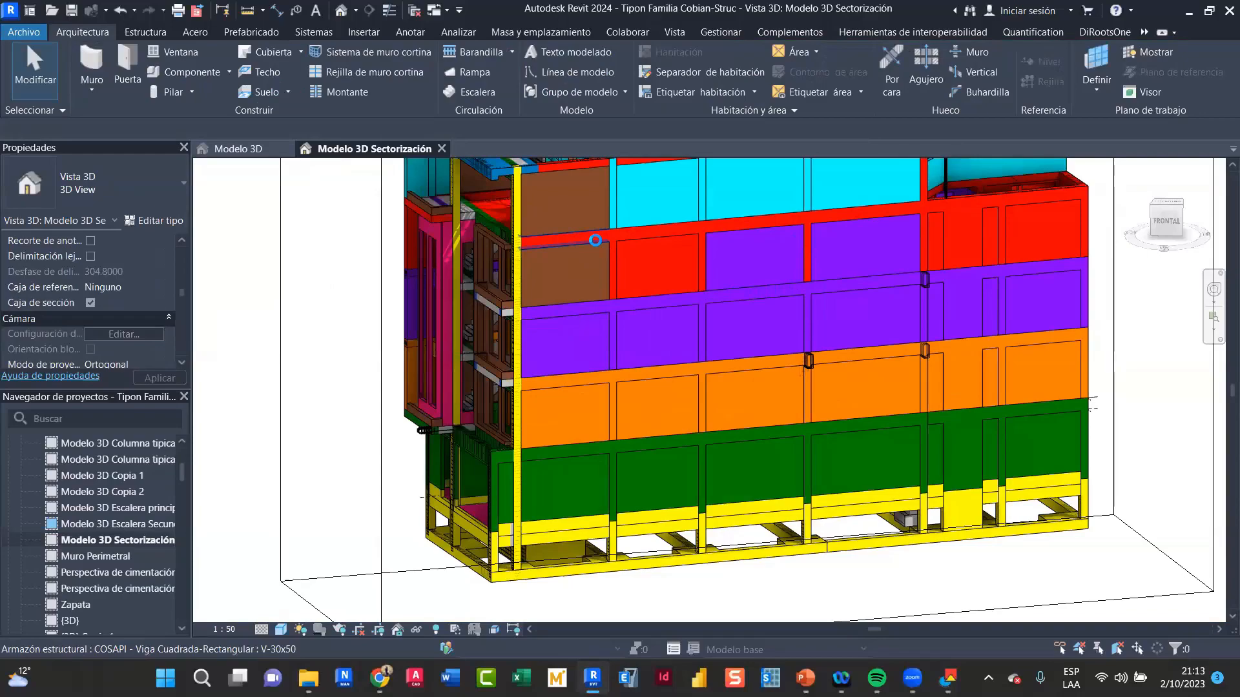
pyautogui.click(595, 240)
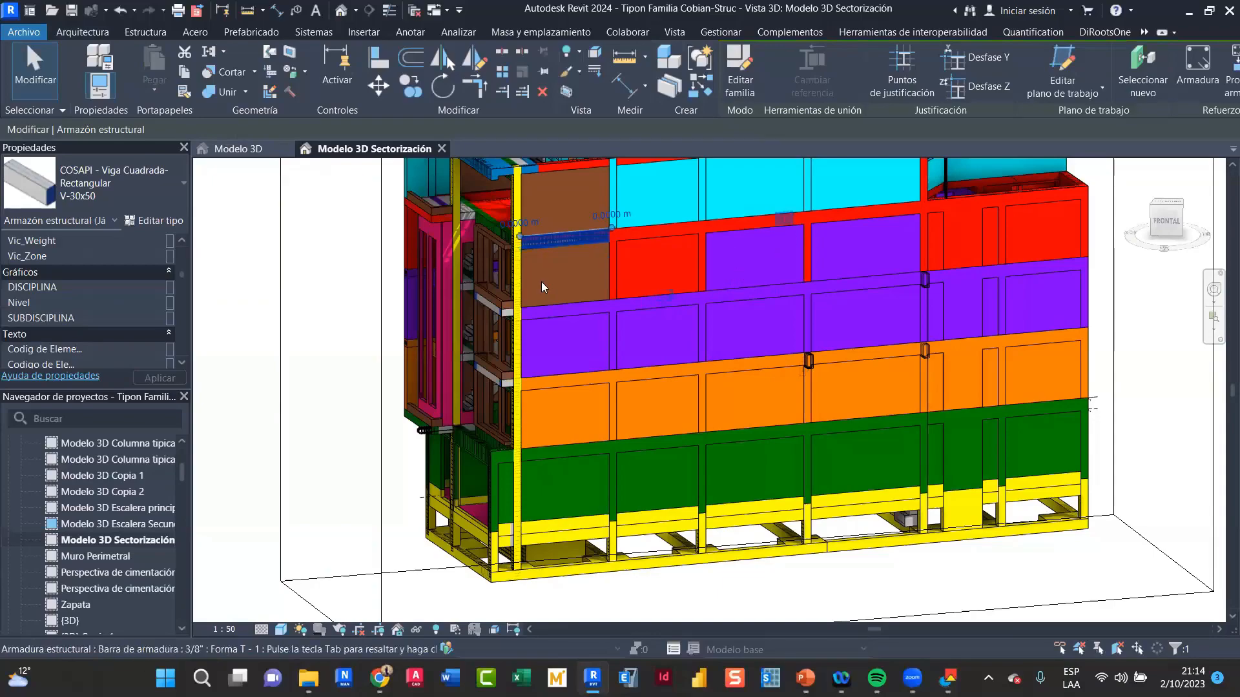
pyautogui.scroll(3, 534, 284)
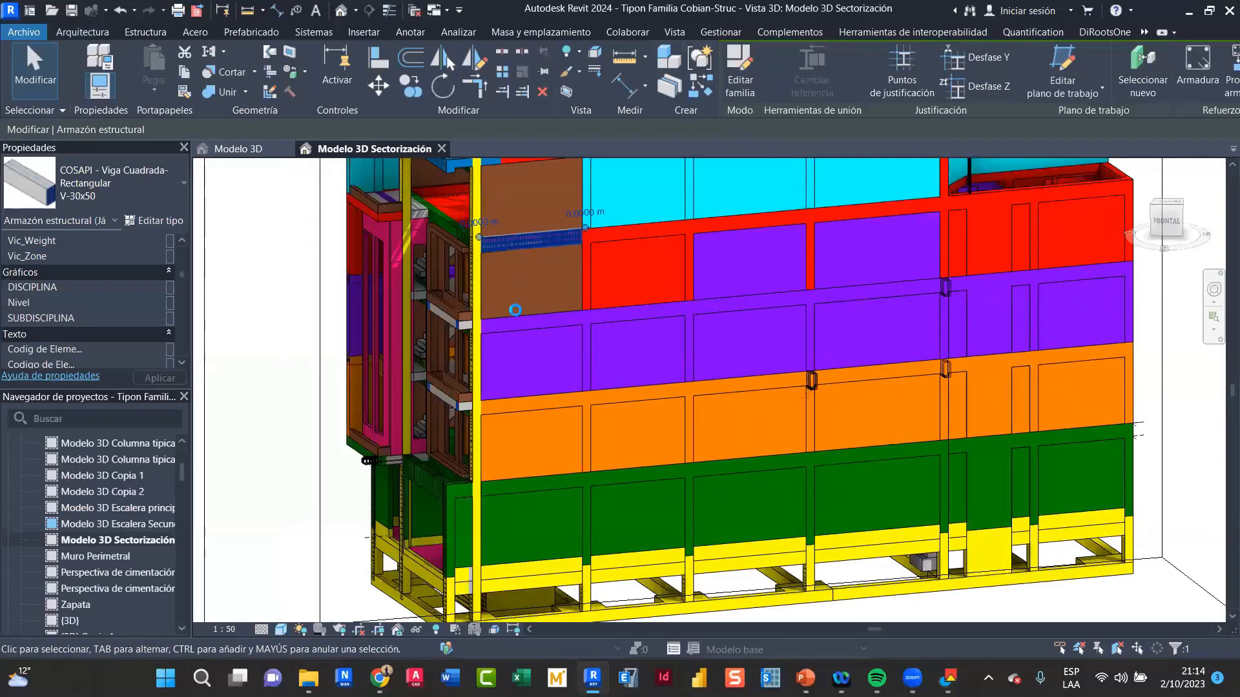
pyautogui.press('Escape')
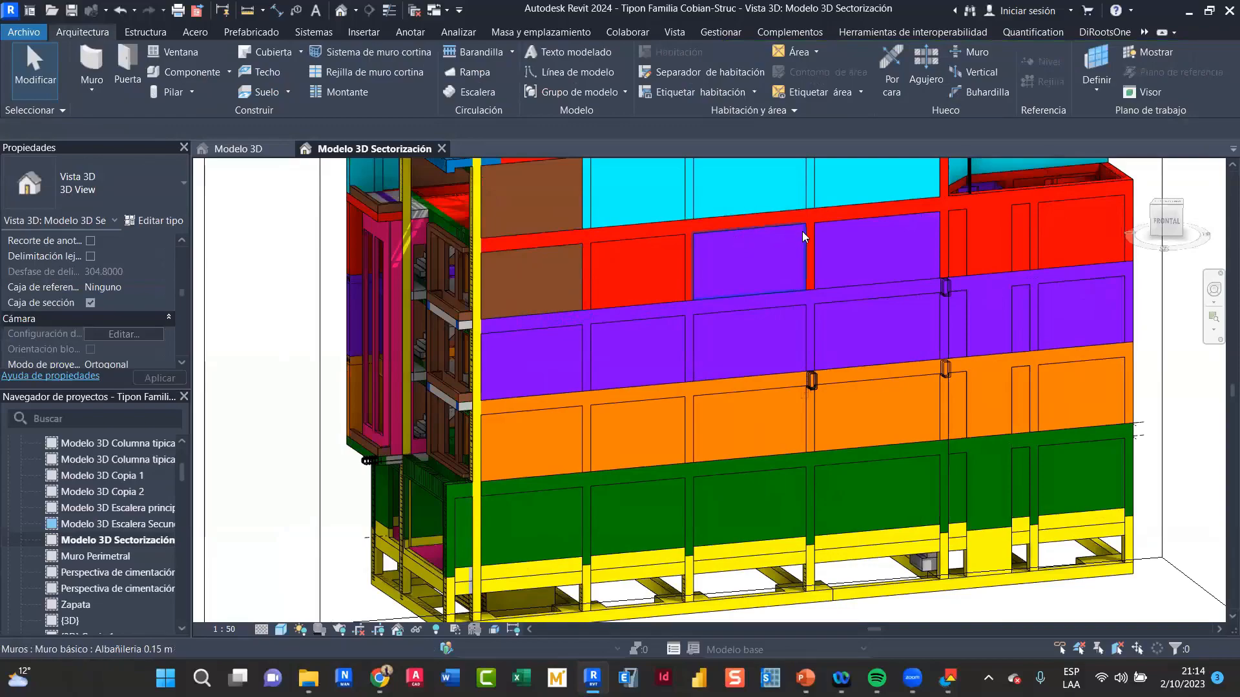
# Set Sector_Tipon to 5 for the purple Albañileria 0.15 m wall beside the red wall on the red level and clear the selection
pyautogui.click(839, 236)
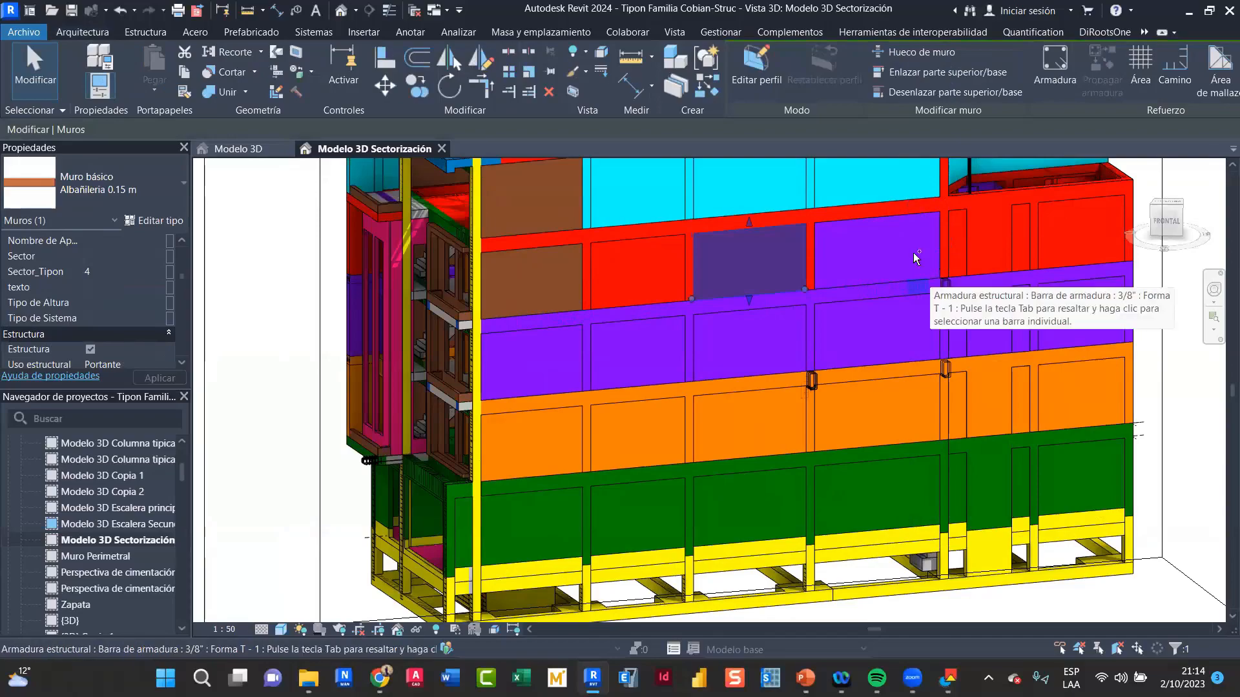
pyautogui.click(153, 272)
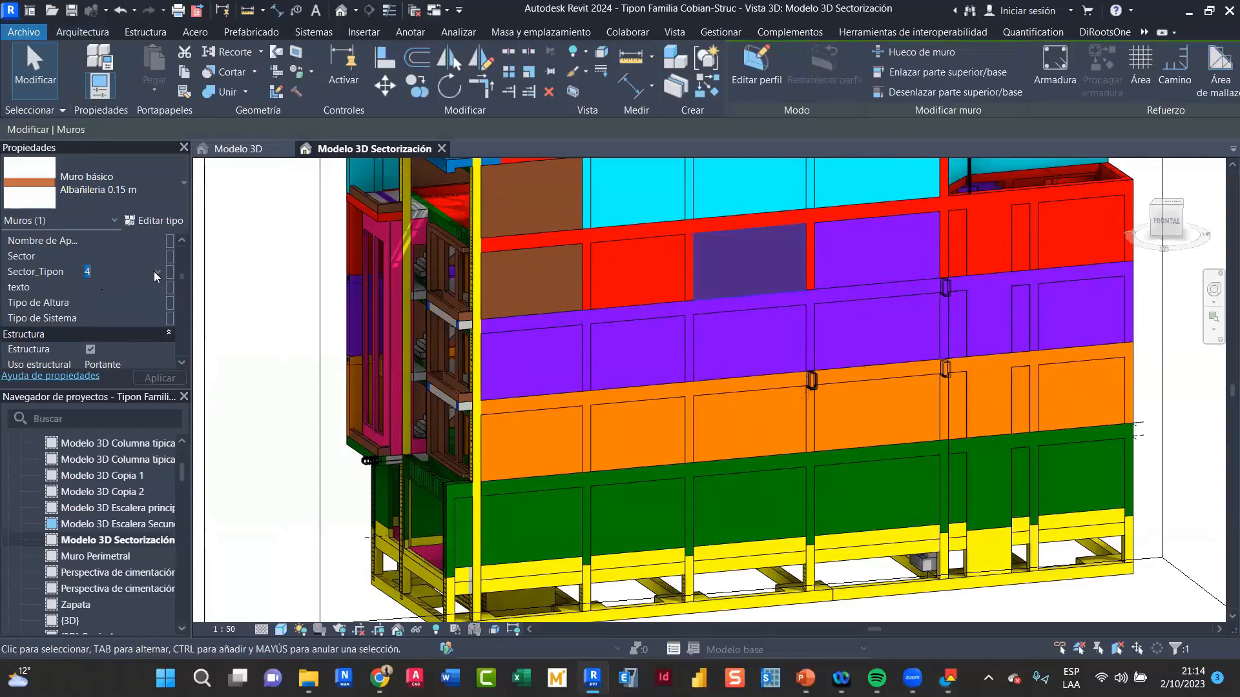
pyautogui.click(158, 271)
pyautogui.click(90, 328)
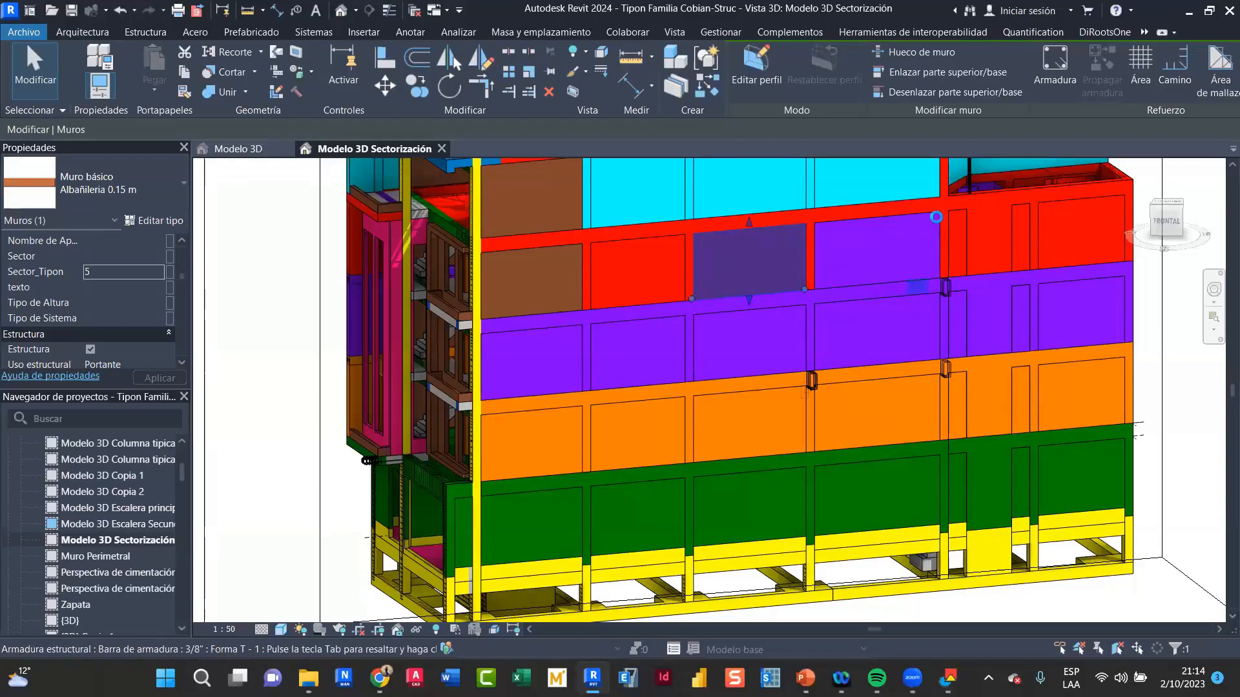
pyautogui.press('Escape')
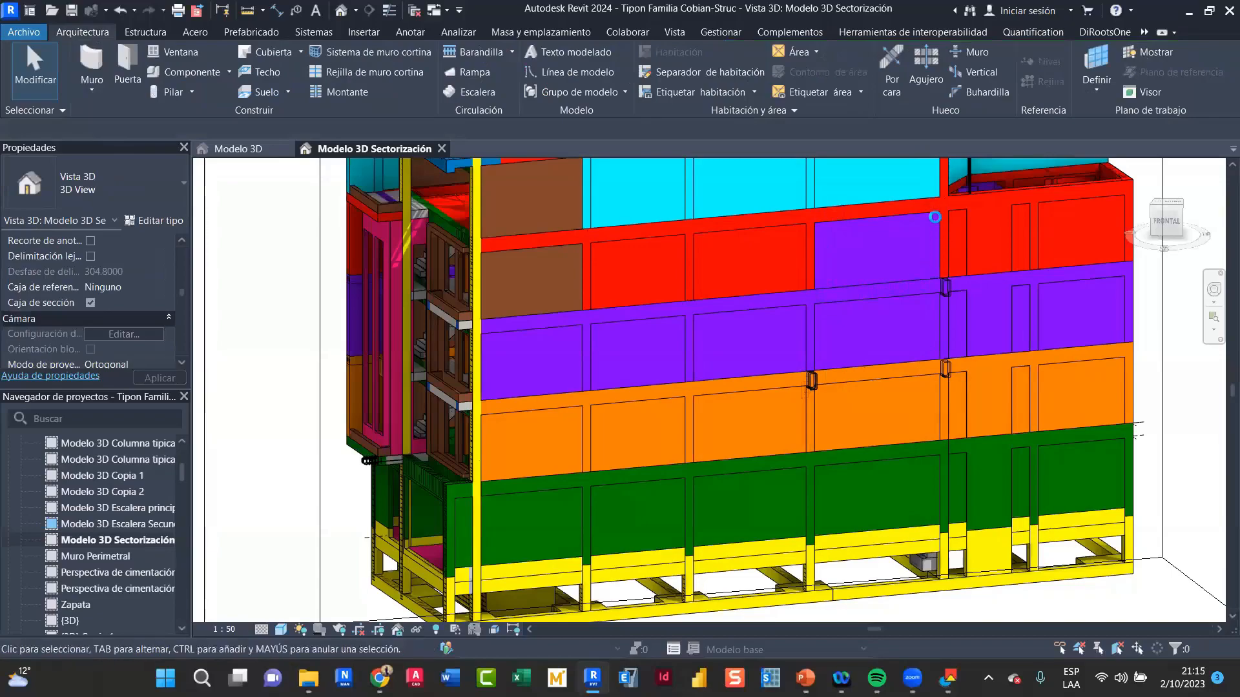
# Set Sector_Tipon to 6 for the brown Albañileria 0.15 m wall on the cyan level and clear the selection
pyautogui.click(571, 222)
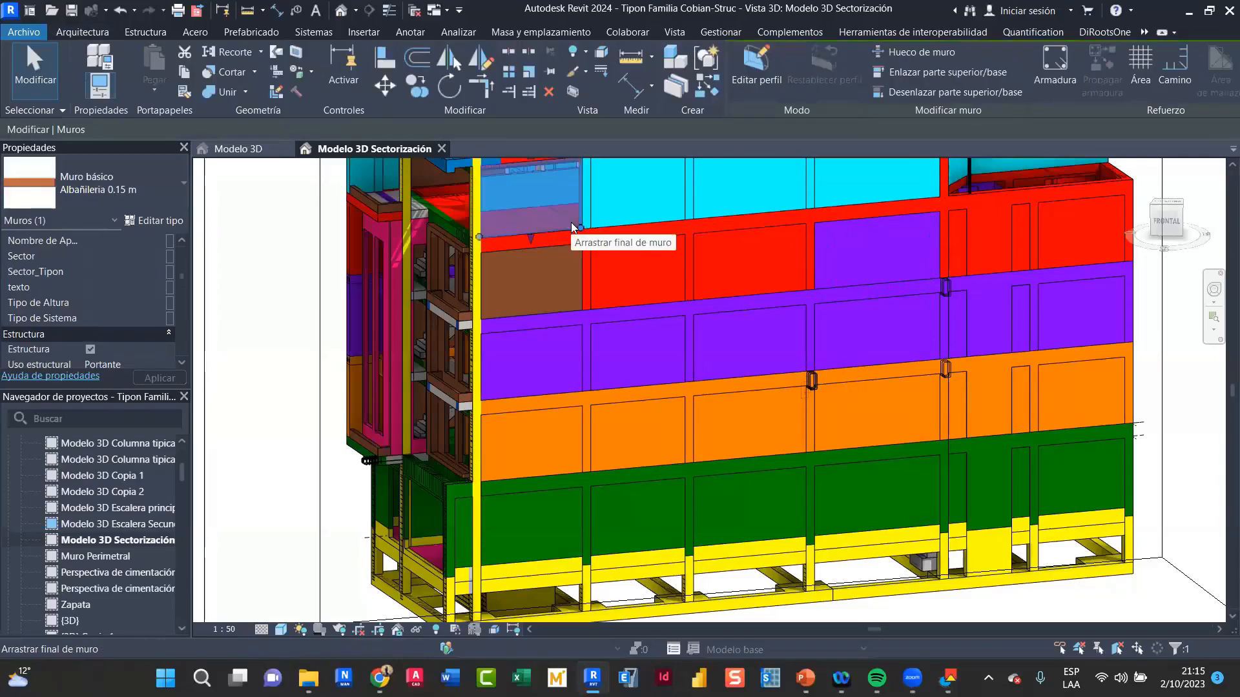
pyautogui.click(159, 273)
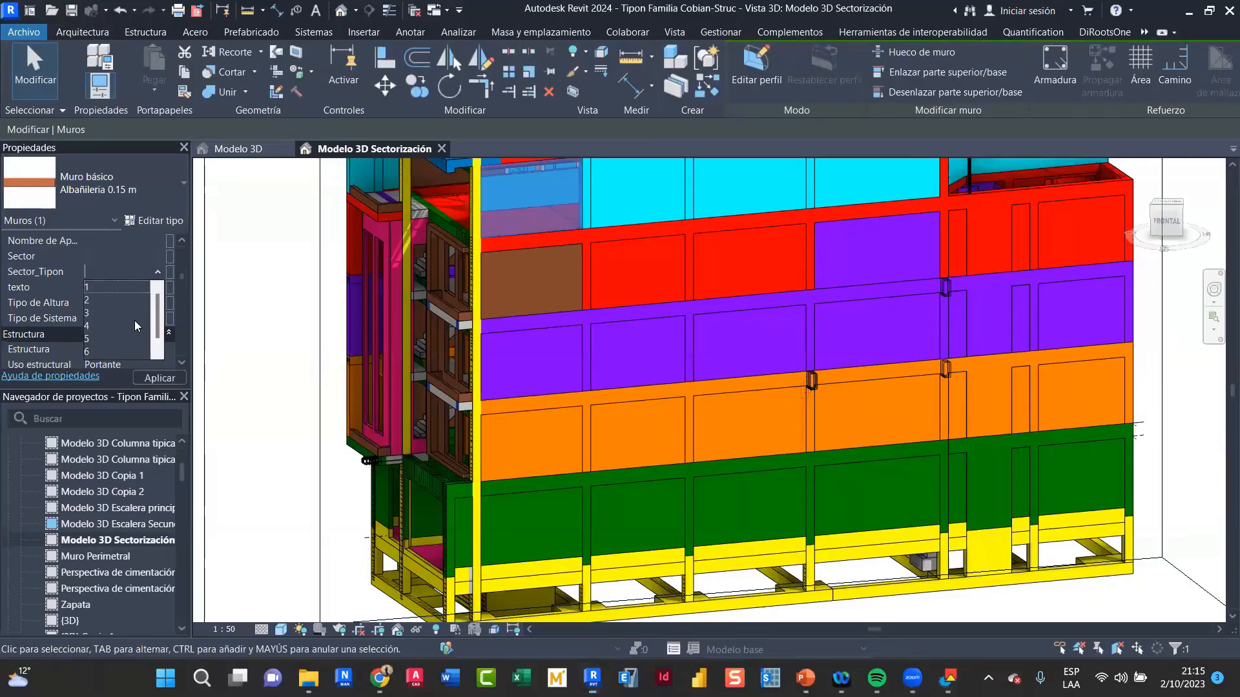
pyautogui.click(107, 350)
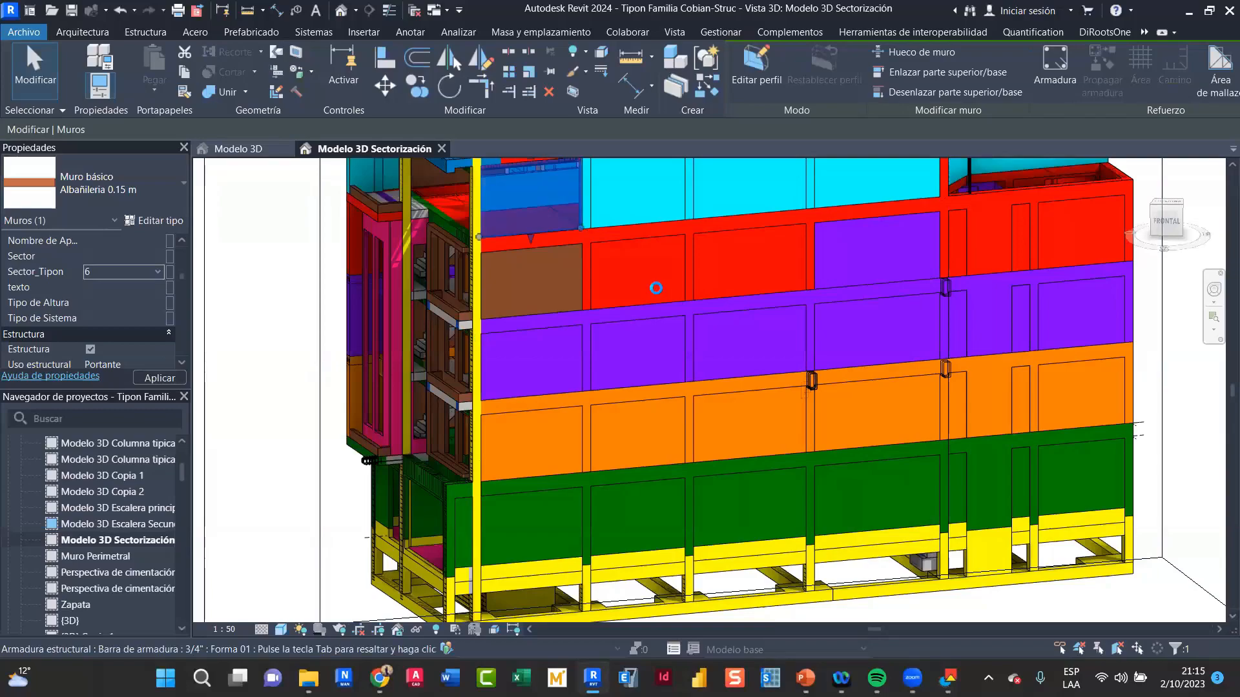
pyautogui.press('Escape')
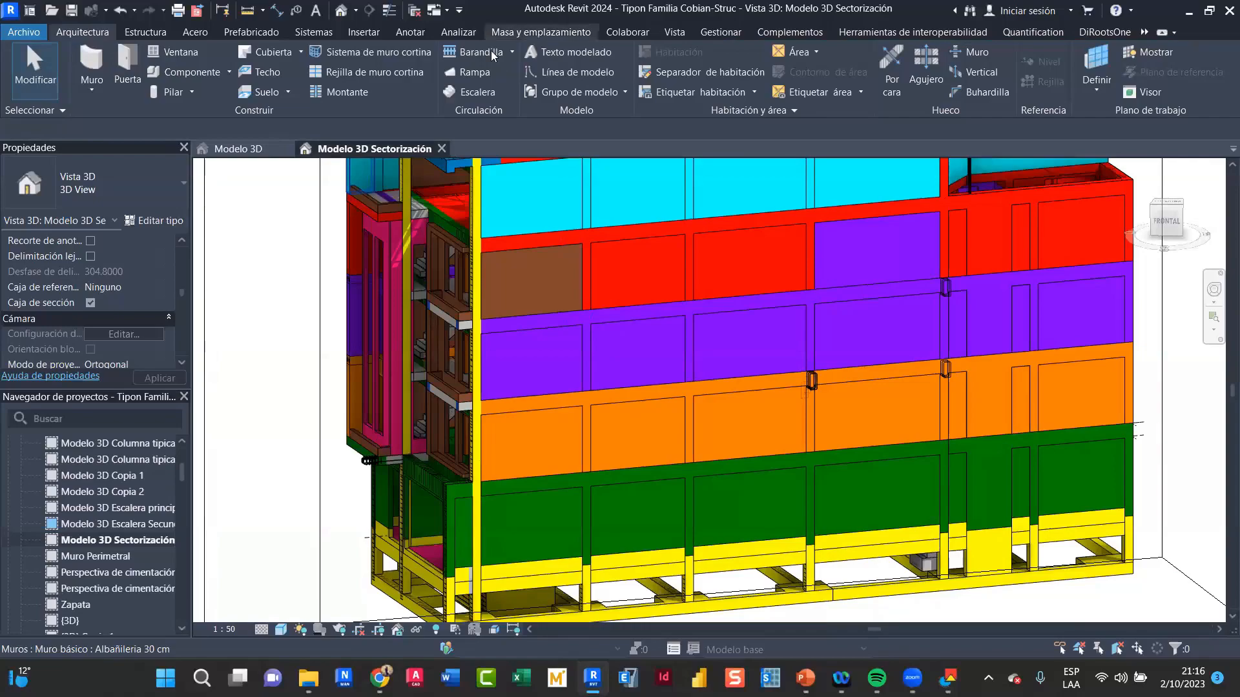
# Create a new building component schedule for the Cimentación estructural category in the New Construction phase
pyautogui.click(675, 32)
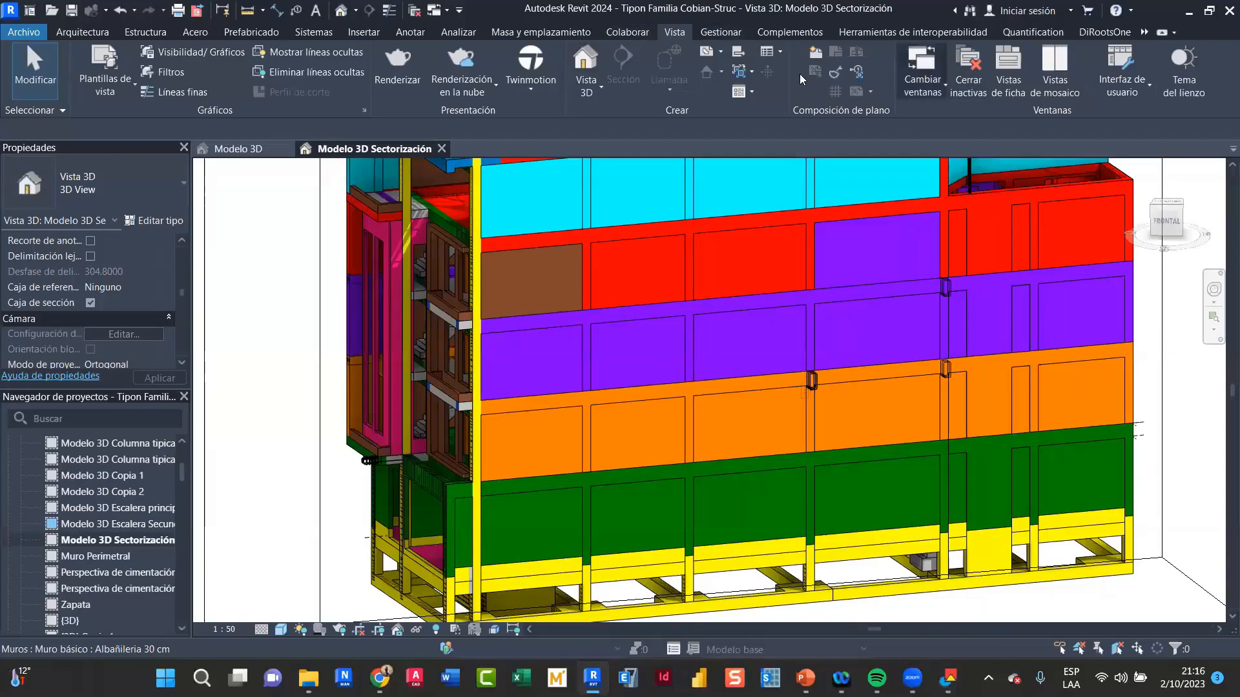
pyautogui.click(779, 53)
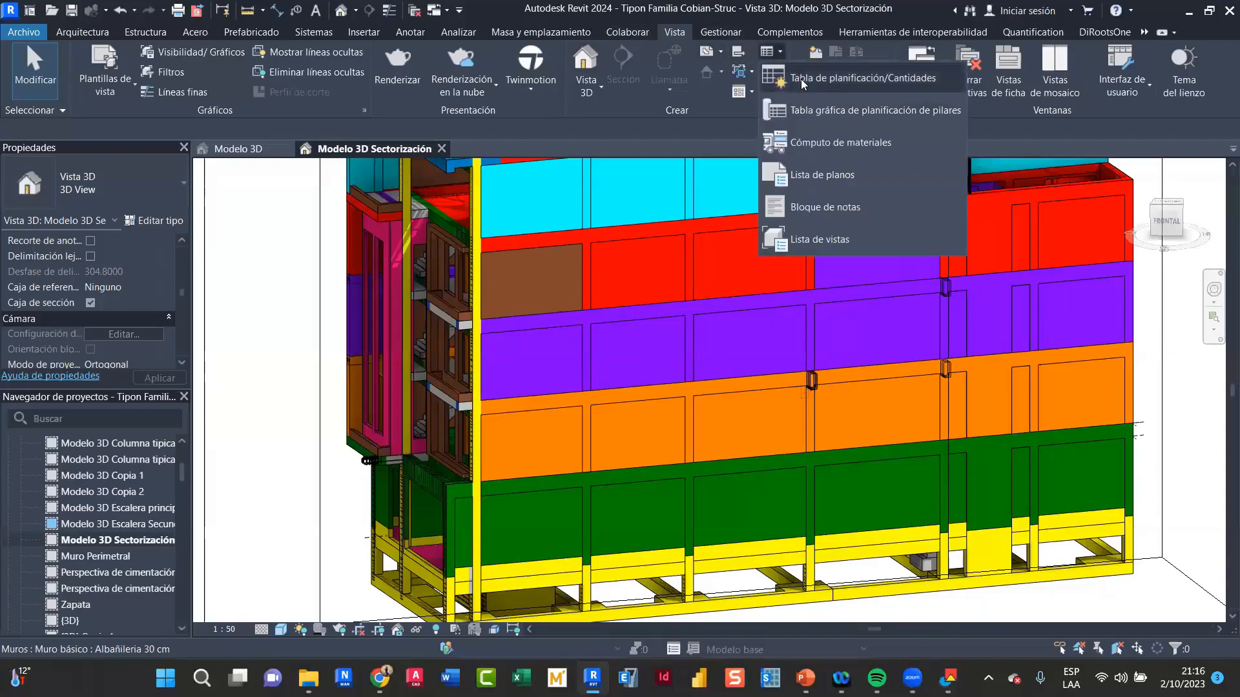
pyautogui.click(810, 81)
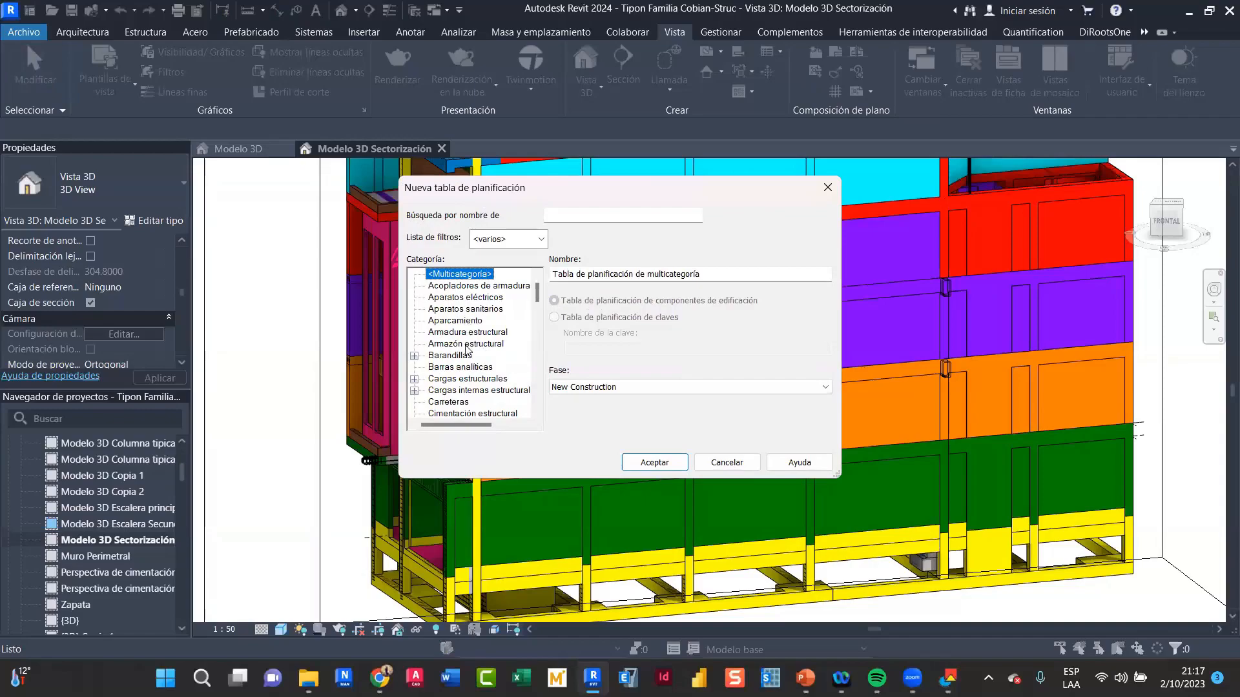
pyautogui.scroll(-3, 467, 350)
pyautogui.click(494, 379)
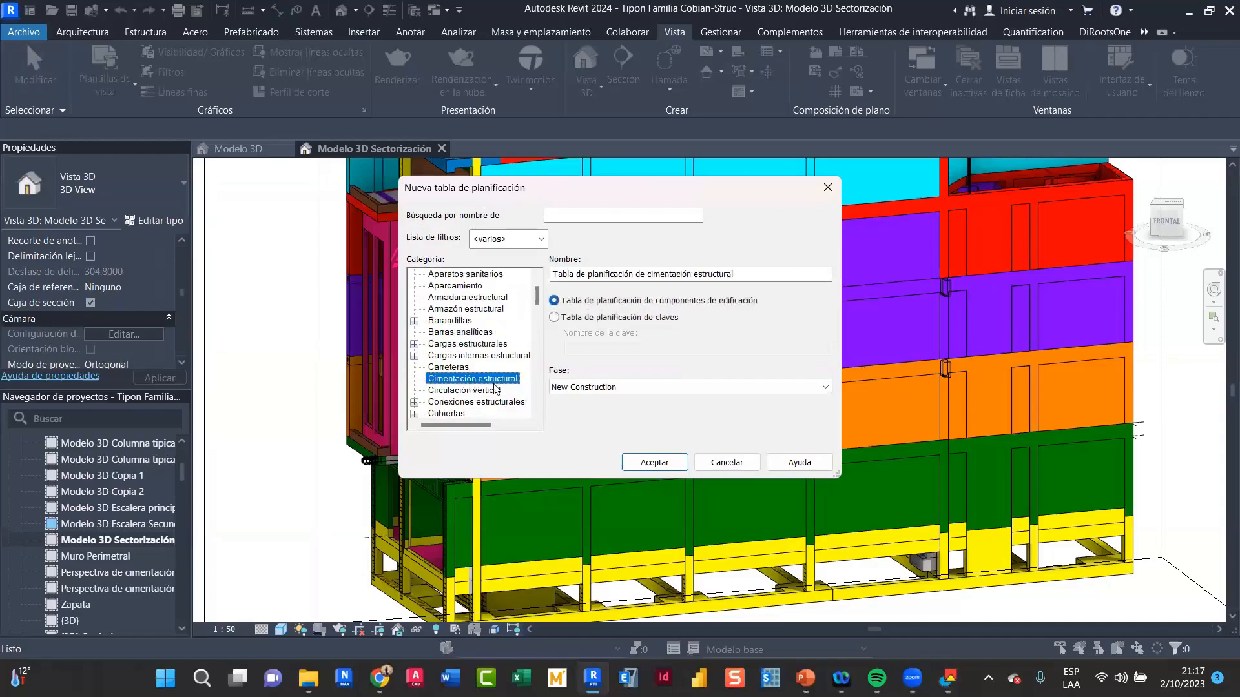
pyautogui.click(663, 461)
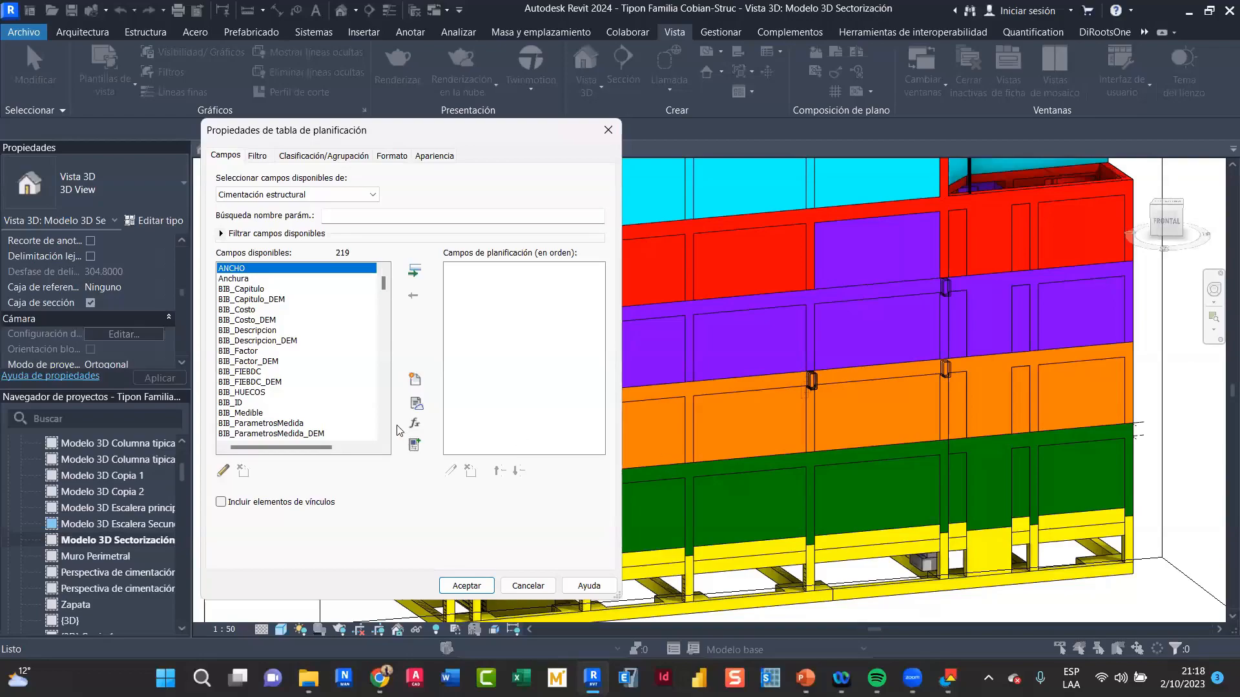
# Browse the available fields and add Anchura to the structural foundation schedule
pyautogui.scroll(-2, 352, 365)
pyautogui.scroll(-20, 384, 288)
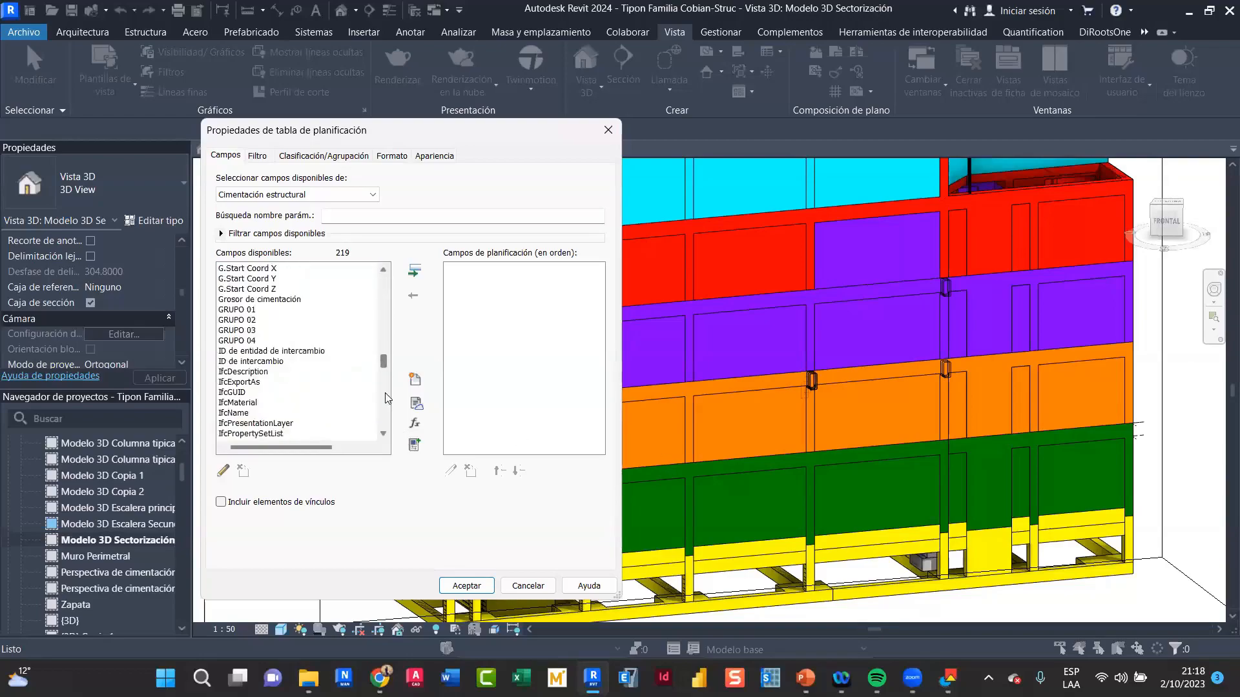
pyautogui.press('Home')
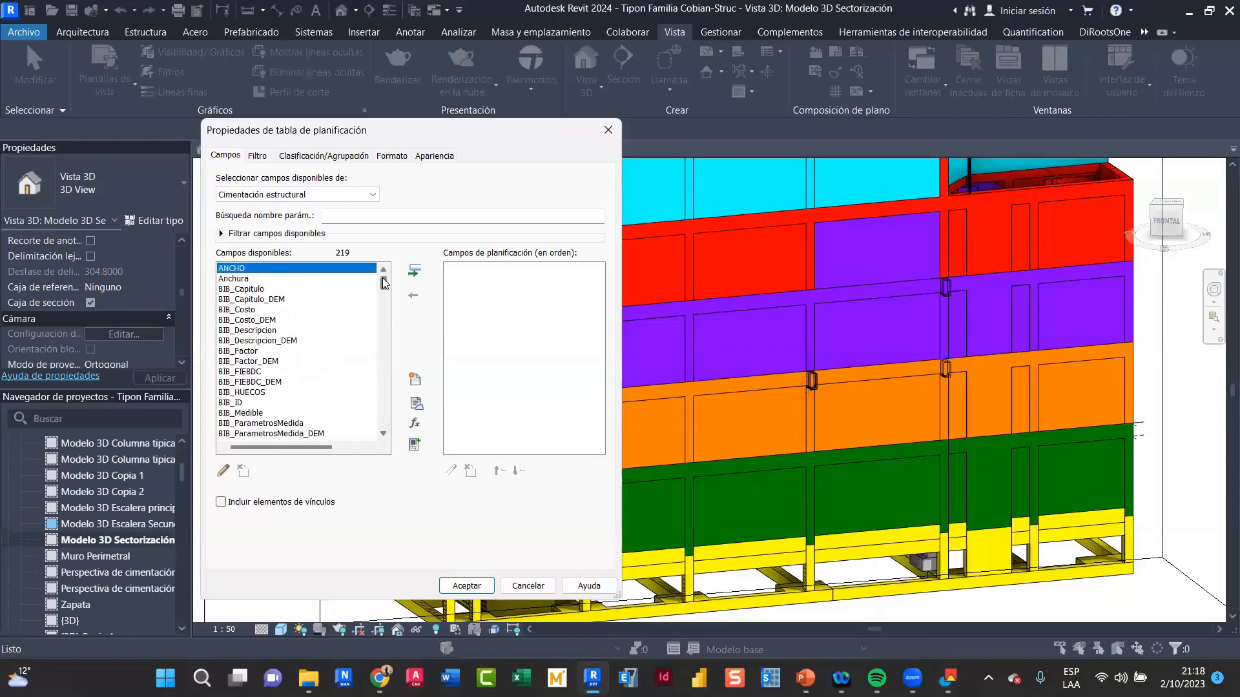
pyautogui.click(266, 278)
pyautogui.click(415, 272)
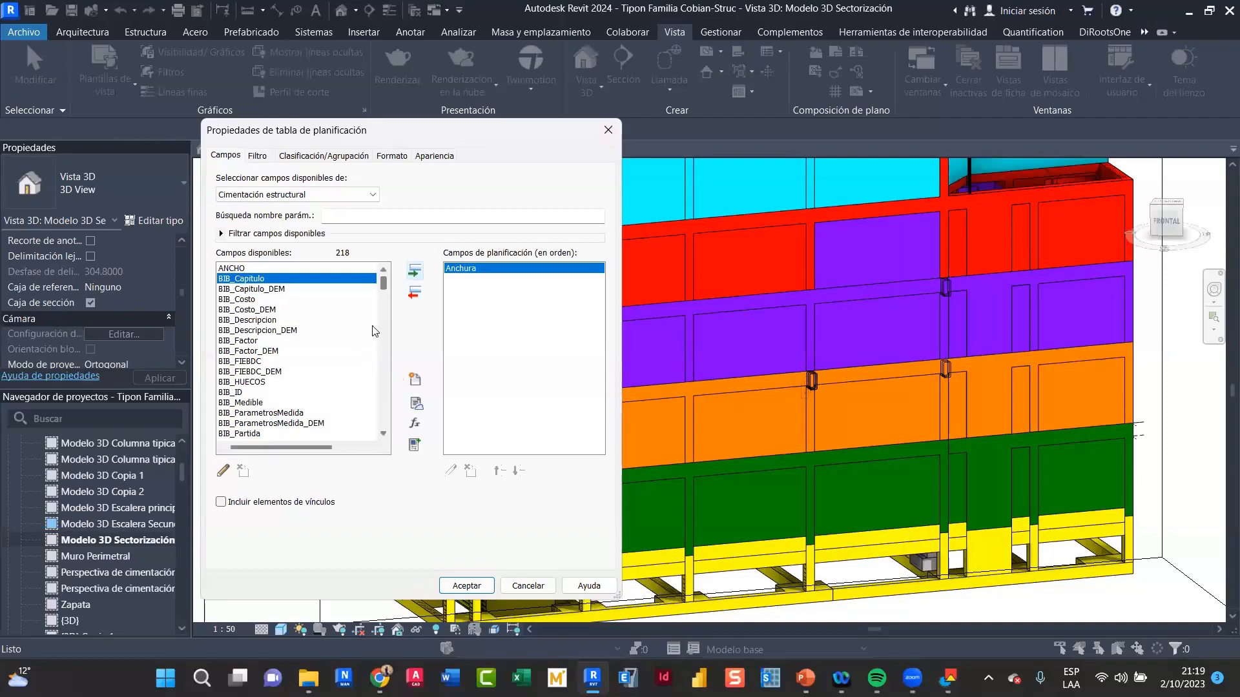
# Add the Volumen and Área fields to the structural foundation schedule
pyautogui.moveTo(382, 282); pyautogui.dragTo(363, 423)
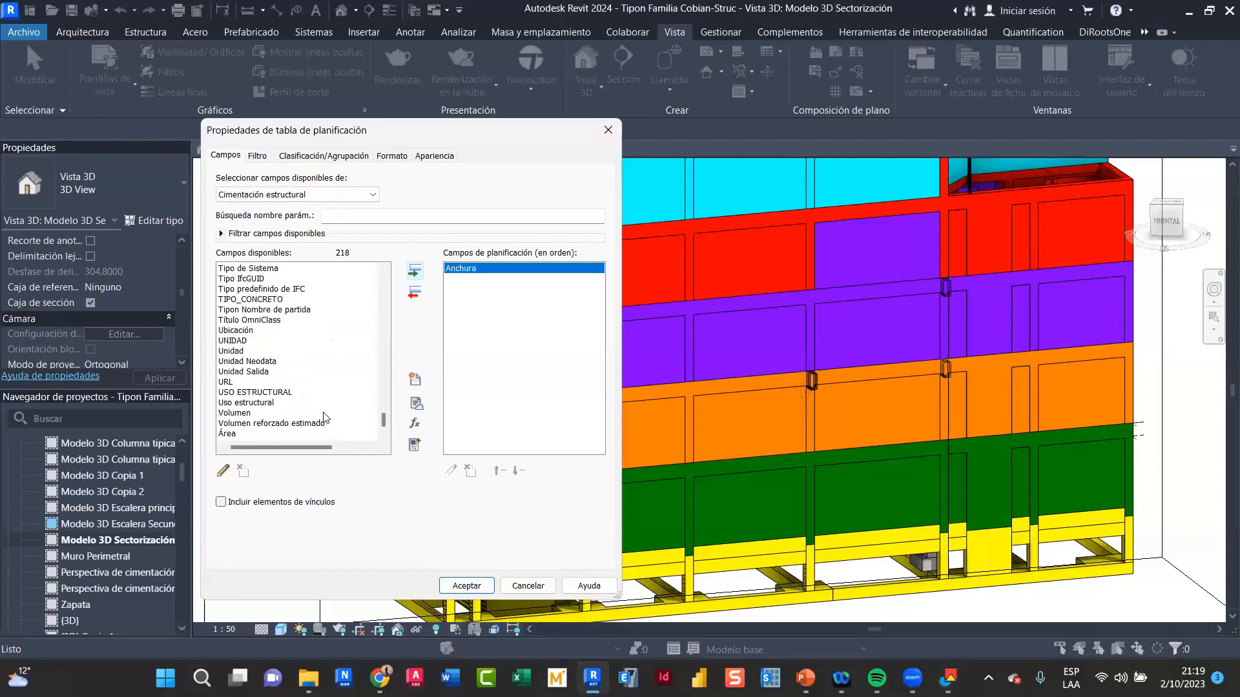
pyautogui.doubleClick(260, 414)
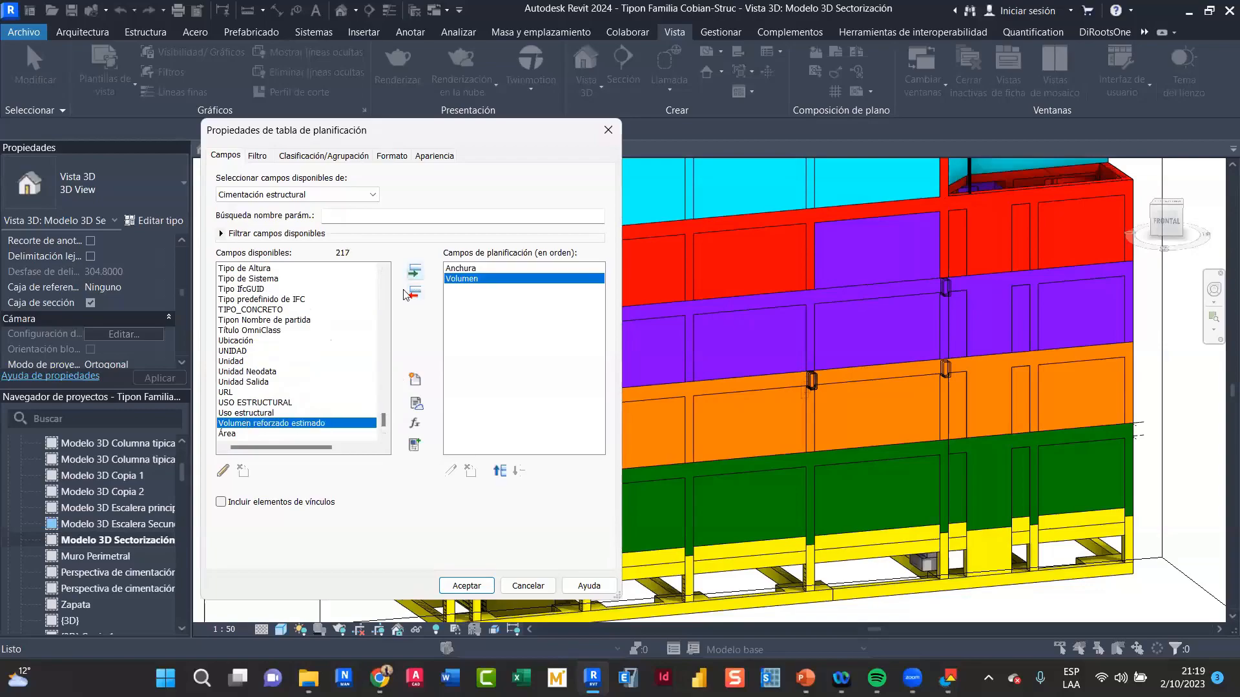
pyautogui.click(261, 434)
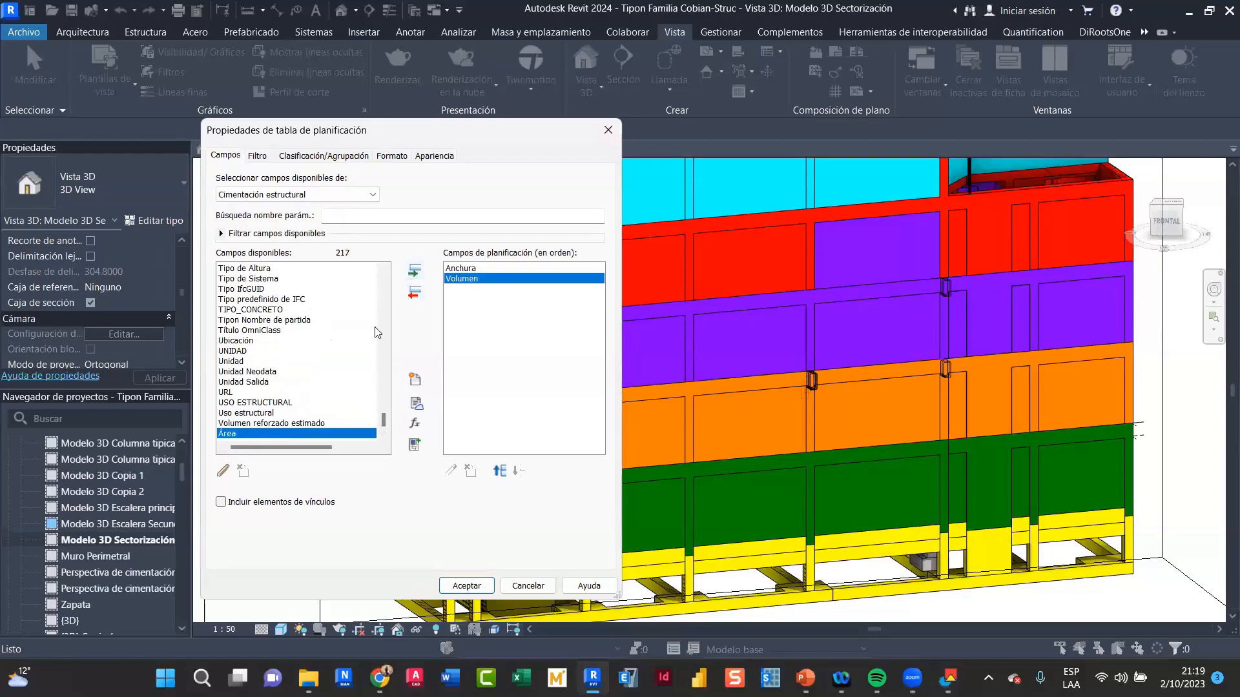
pyautogui.click(417, 273)
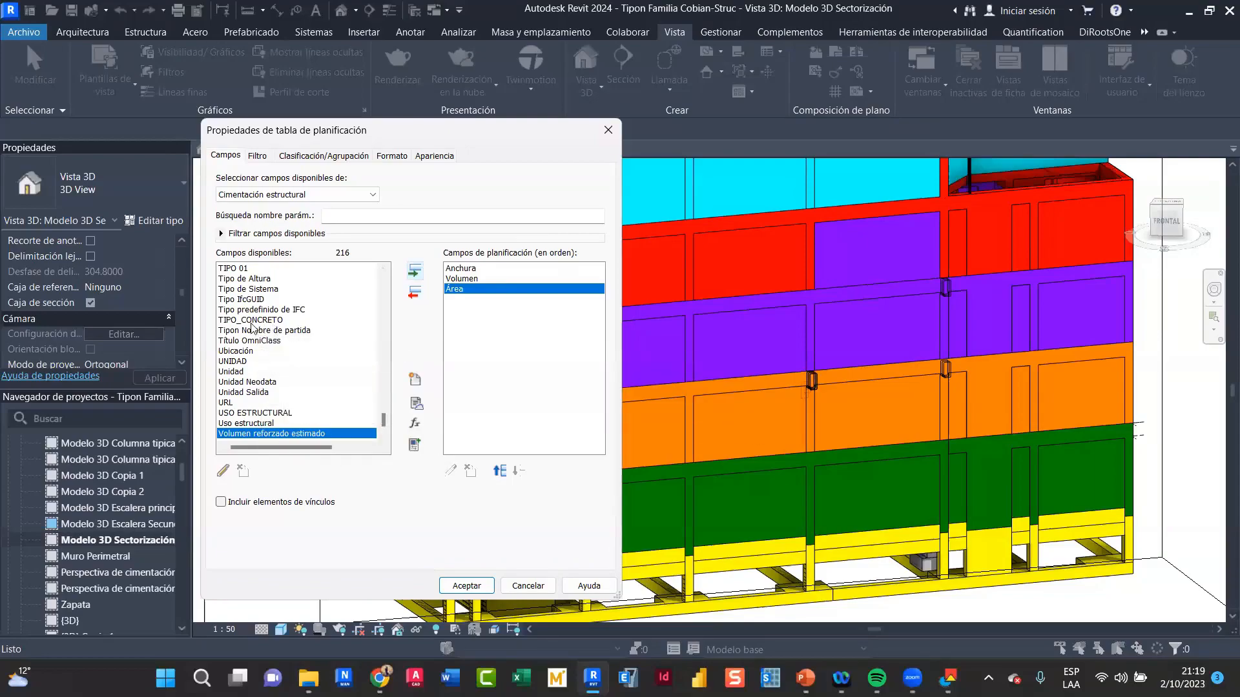
# Add the TIPO_CONCRETO and Tipon Nombre de partida fields to the structural foundation schedule
pyautogui.click(272, 320)
pyautogui.click(413, 273)
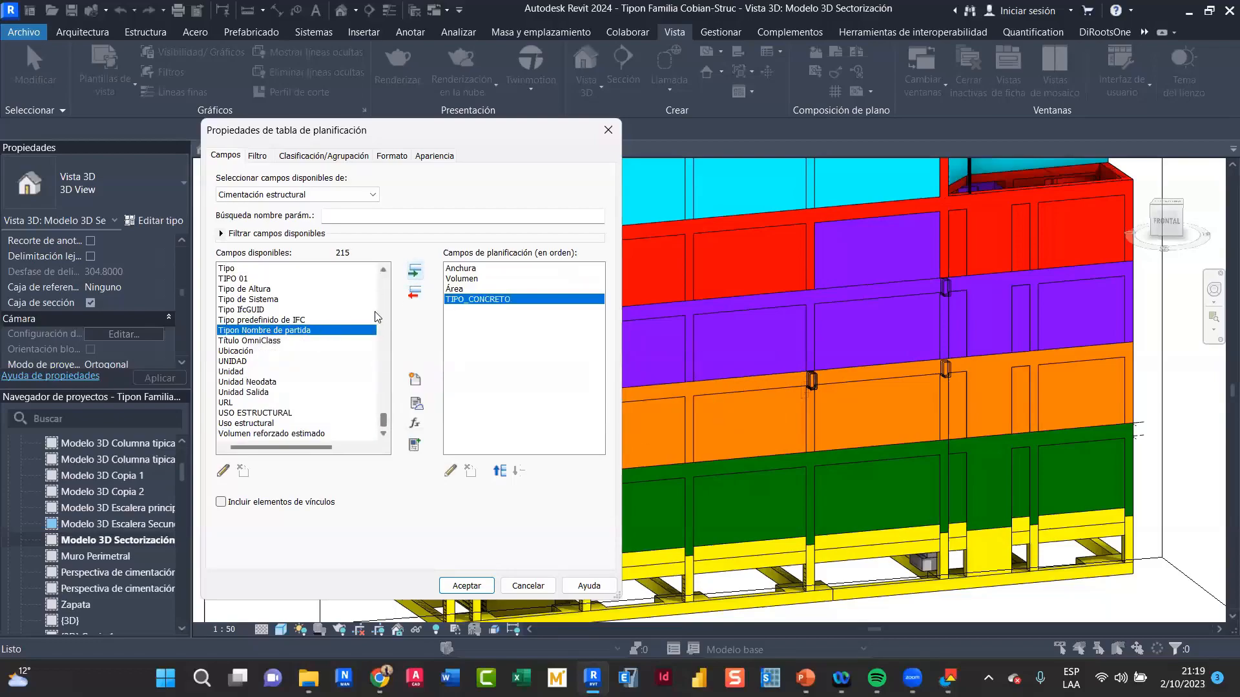
pyautogui.click(414, 280)
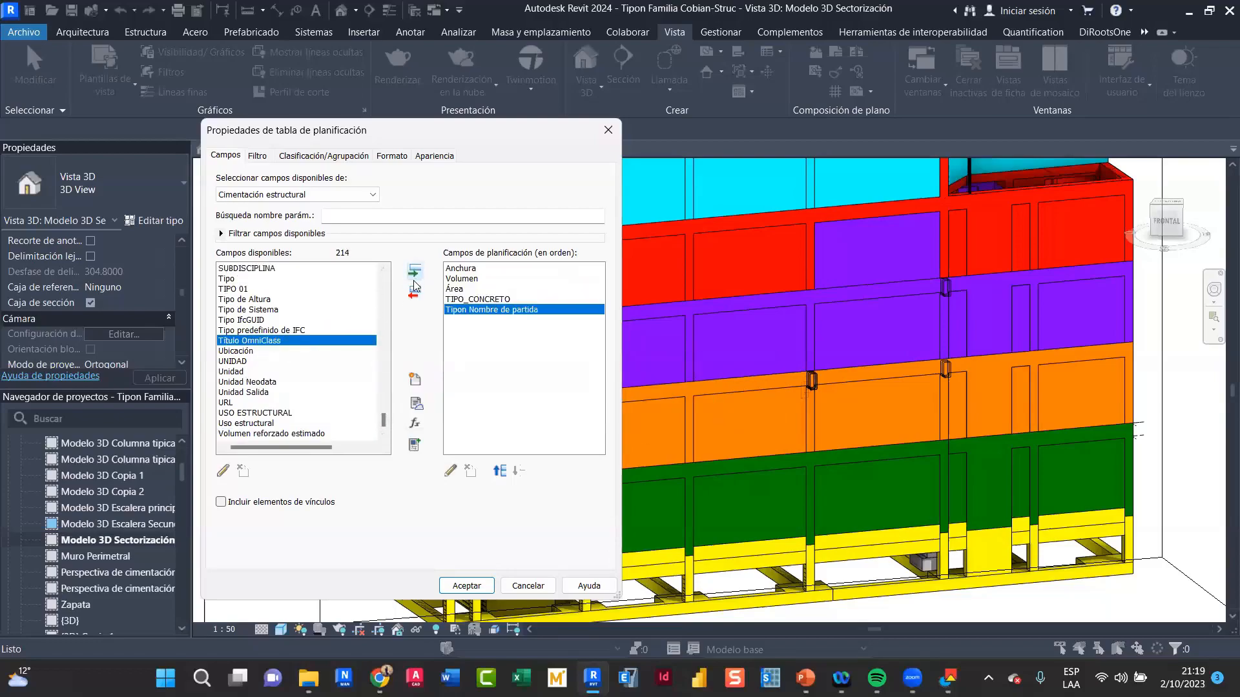
# Move Tipon Nombre de partida to the start of the scheduled field order and TIPO_CONCRETO directly after it
pyautogui.click(496, 472)
pyautogui.click(496, 472)
pyautogui.click(496, 472)
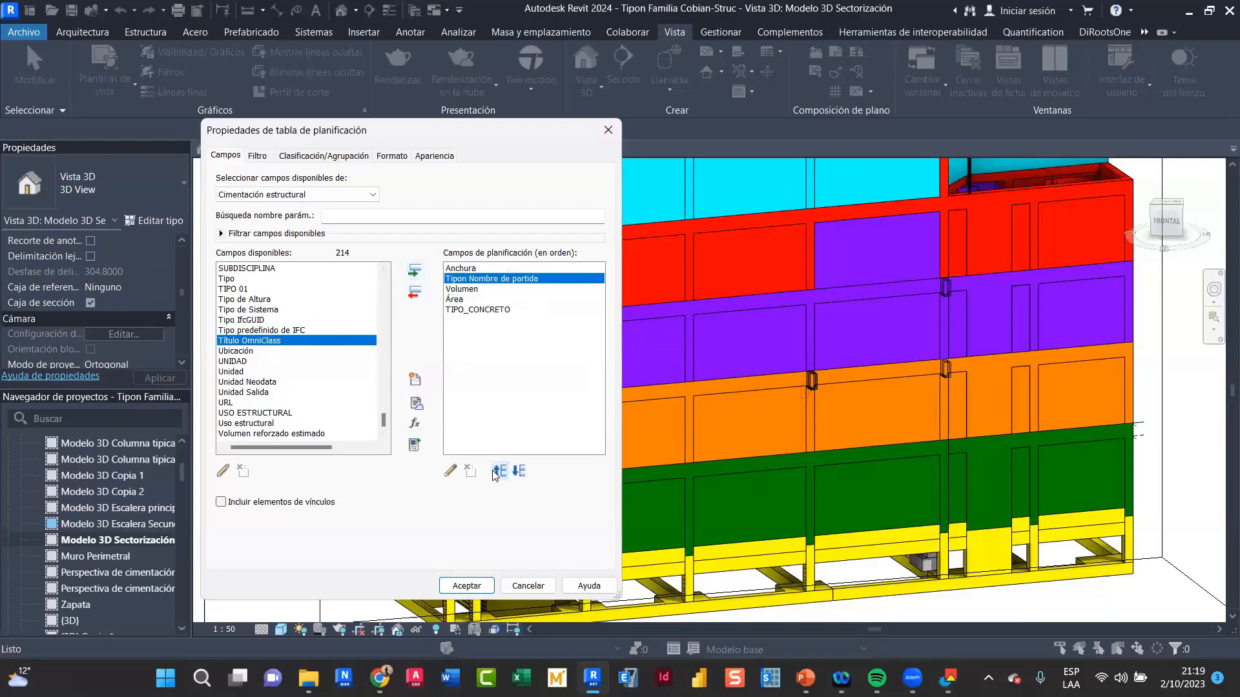
pyautogui.click(495, 472)
pyautogui.click(466, 311)
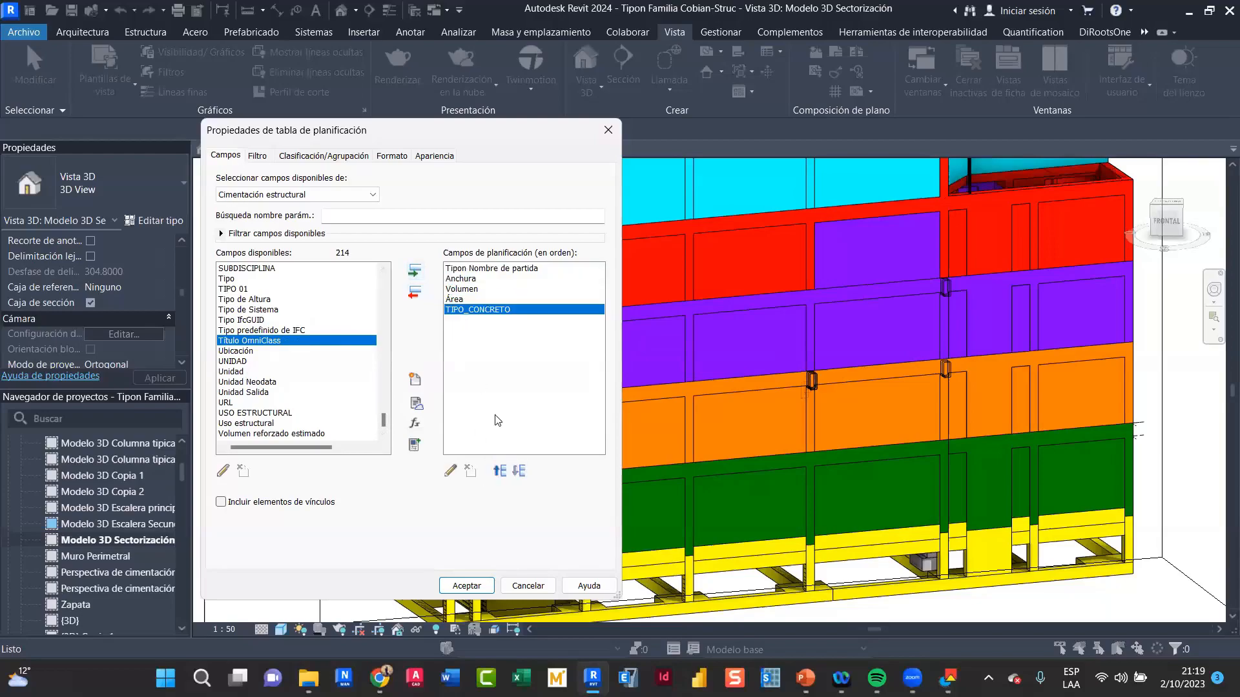
pyautogui.click(500, 472)
pyautogui.click(499, 472)
pyautogui.click(499, 472)
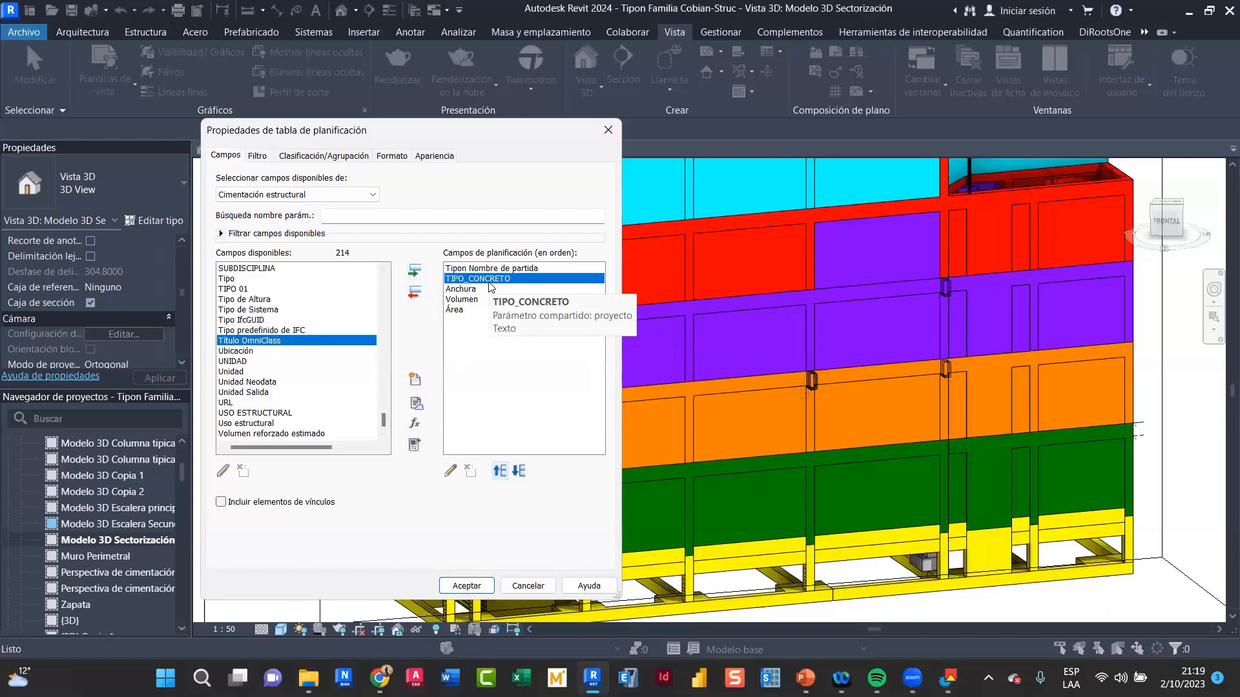
# Remove Volumen and Área from the scheduled fields, then re-add both after Anchura with Área ahead of Volumen
pyautogui.click(468, 300)
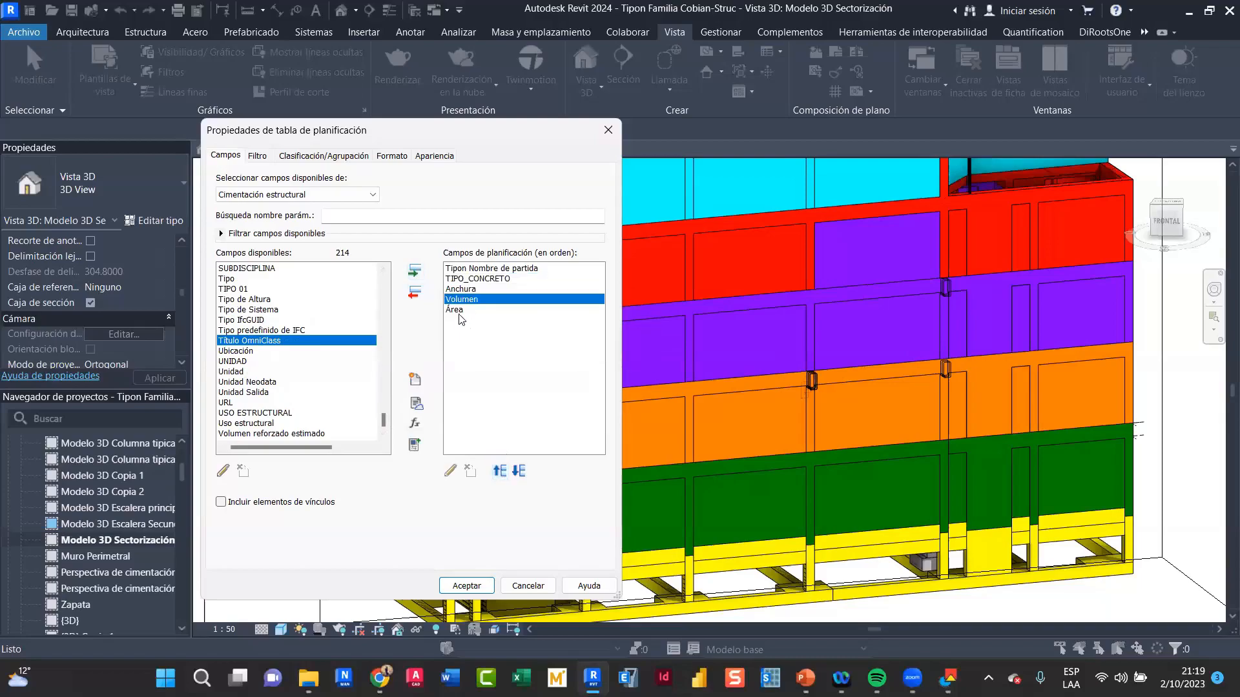
pyautogui.click(499, 470)
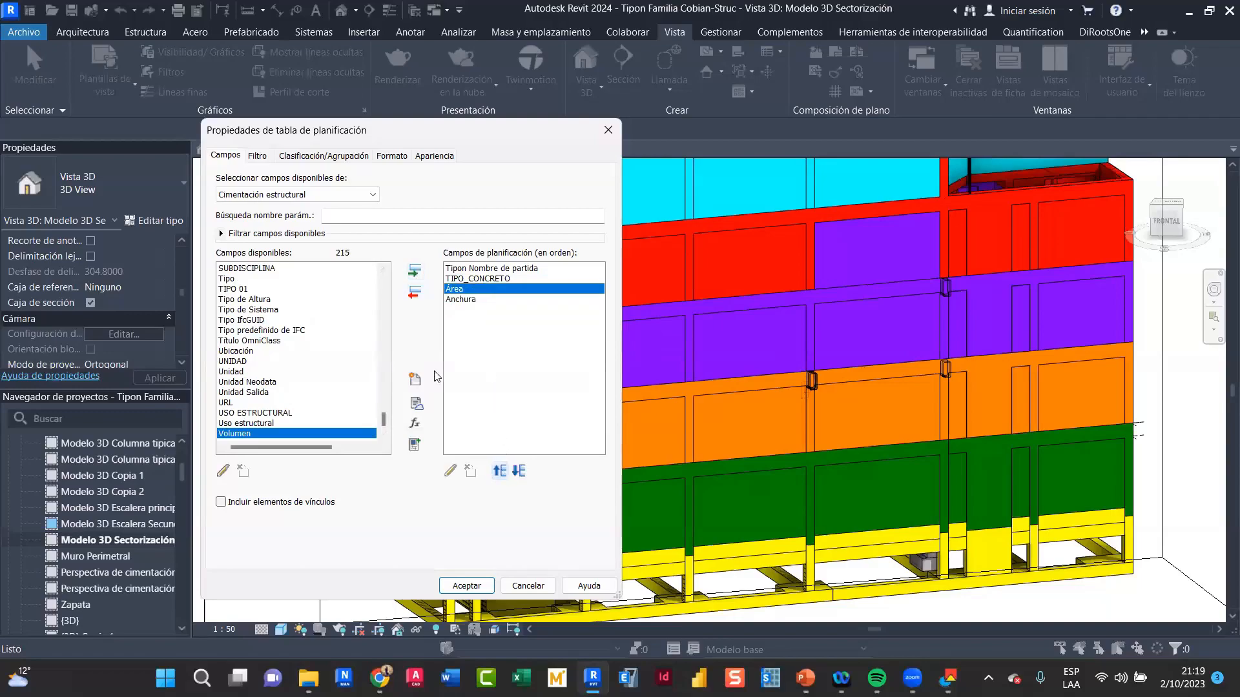
pyautogui.click(415, 291)
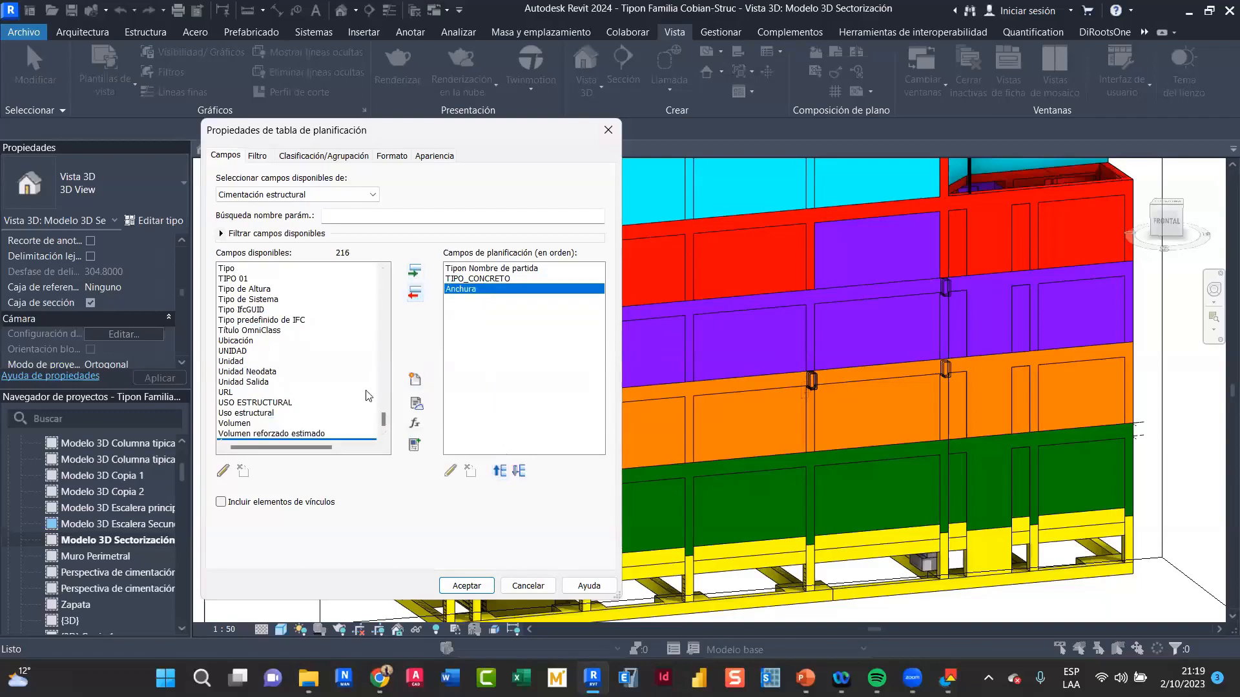
pyautogui.click(264, 423)
pyautogui.click(416, 273)
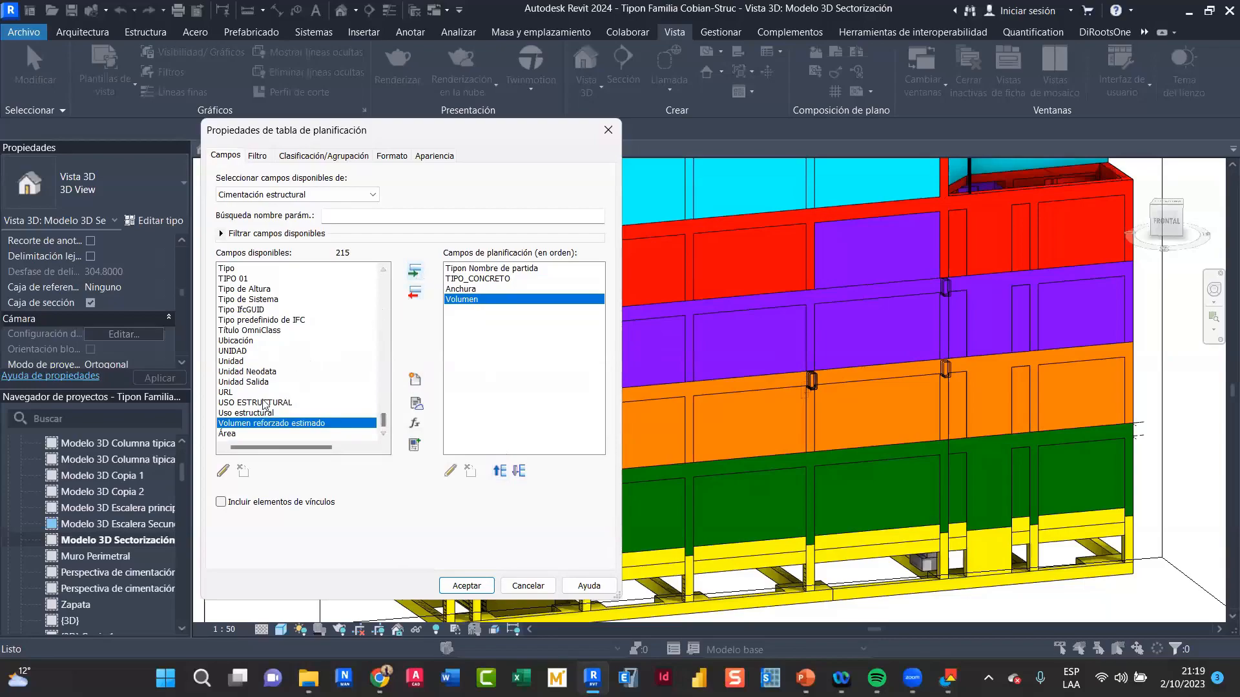
pyautogui.click(227, 434)
pyautogui.click(415, 272)
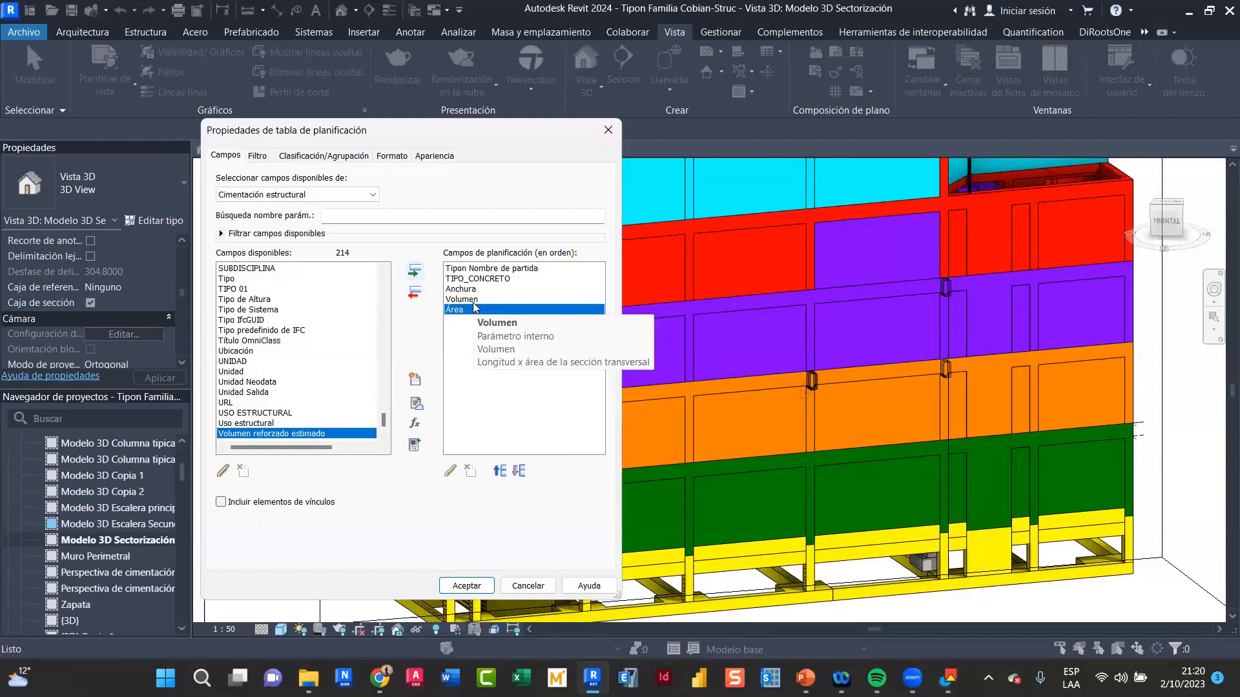
pyautogui.click(499, 471)
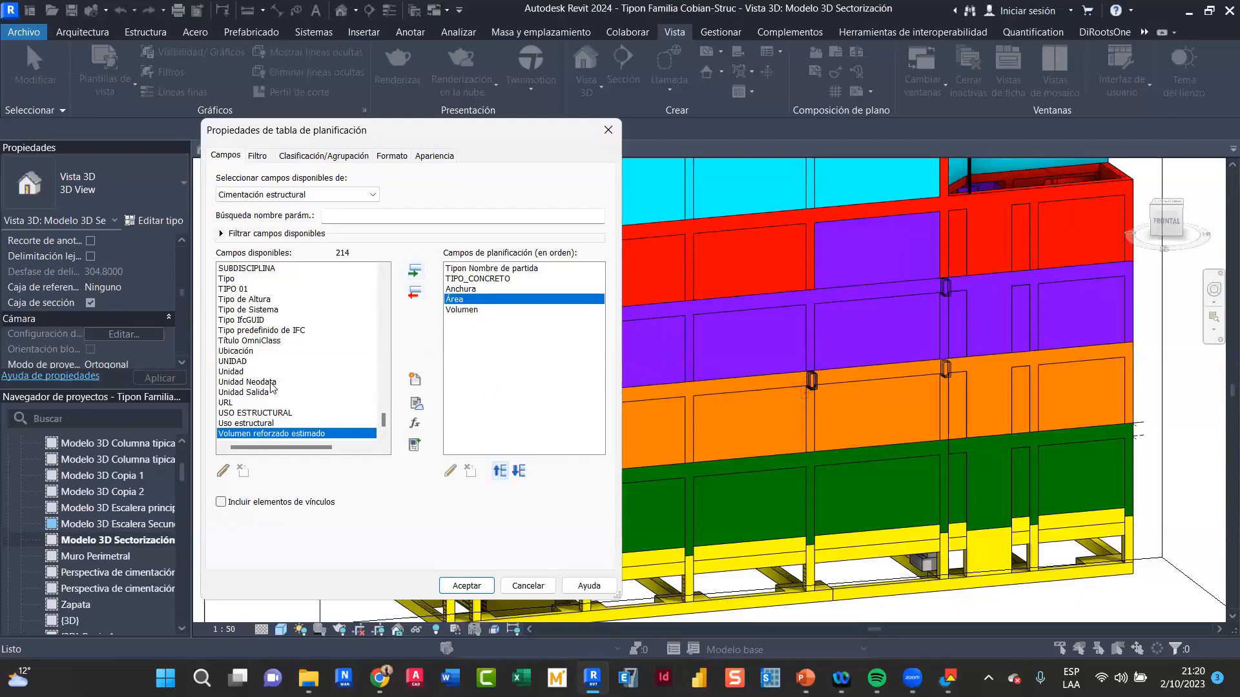
# Add the Sector_Tipon field to the structural foundation schedule
pyautogui.scroll(5, 271, 387)
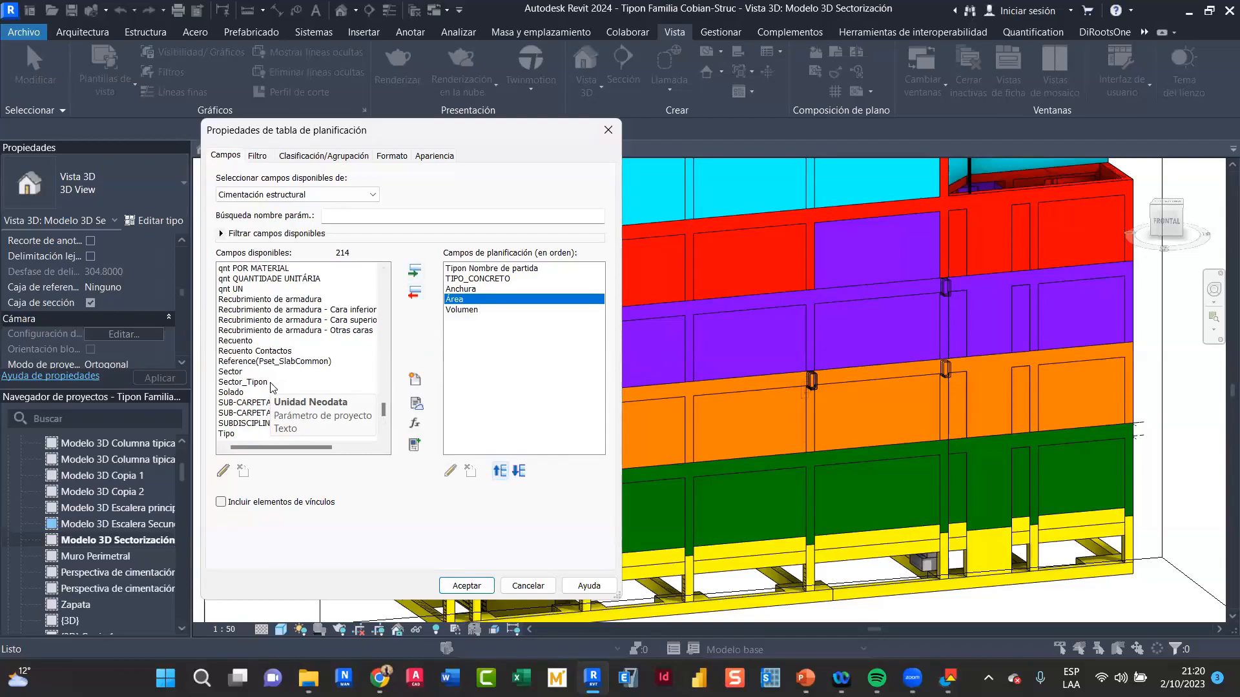
pyautogui.click(286, 382)
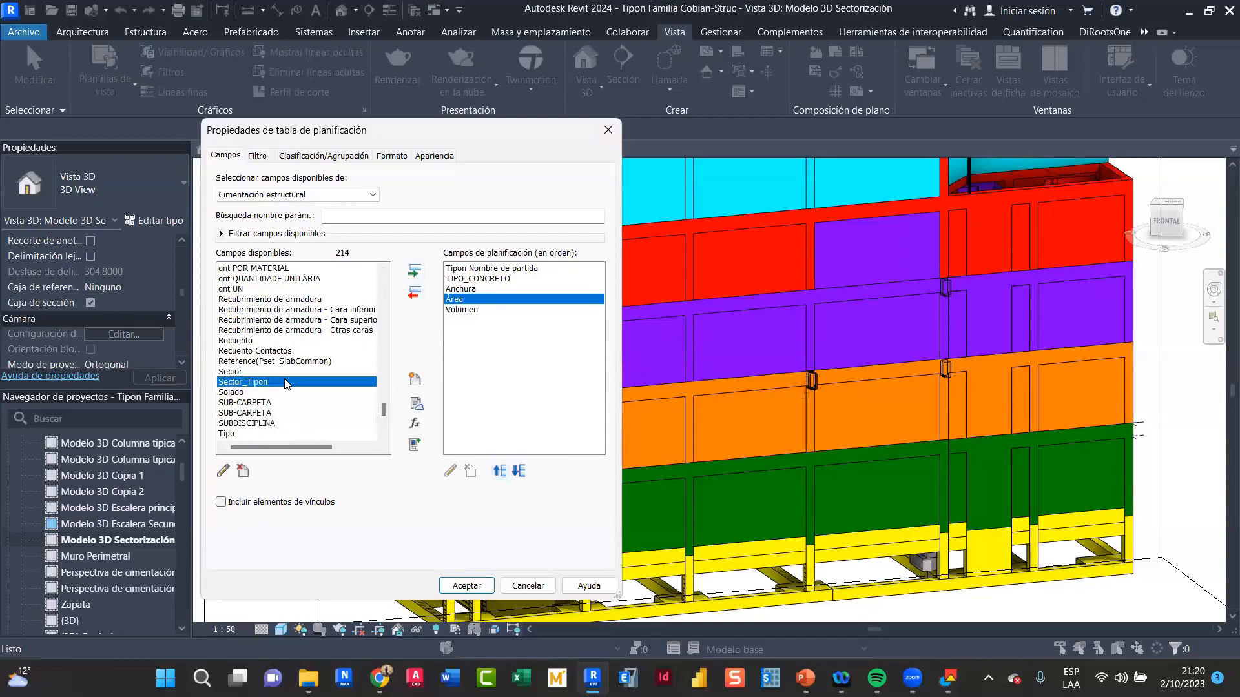
pyautogui.doubleClick(286, 383)
# Browse the available fields and add Grosor de cimentación to the structural foundation schedule
pyautogui.scroll(10, 286, 384)
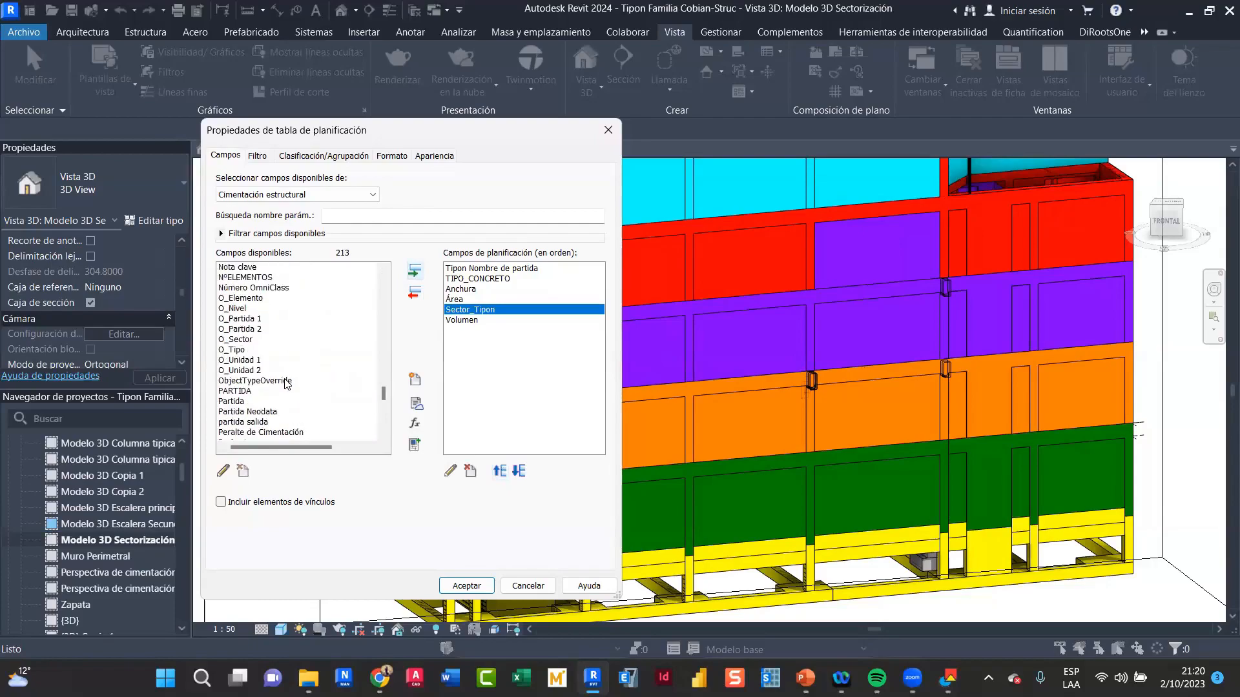
pyautogui.scroll(4, 286, 384)
pyautogui.scroll(4, 287, 384)
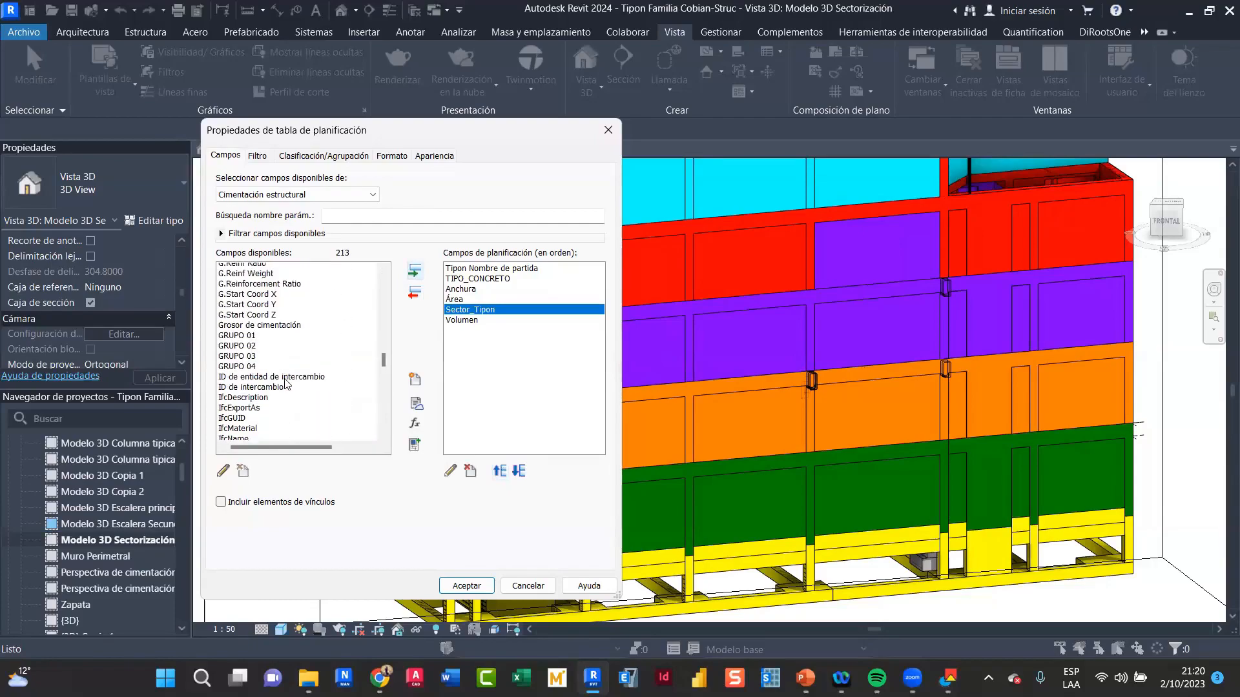
pyautogui.scroll(10, 287, 383)
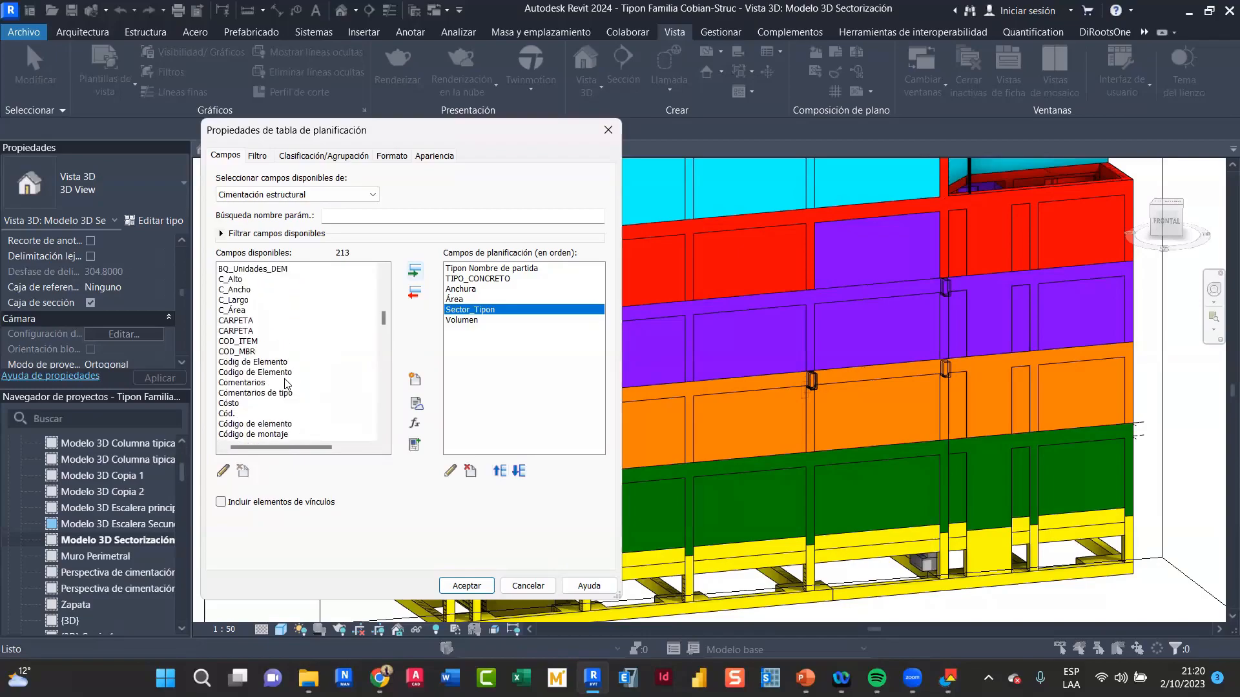
pyautogui.scroll(-10, 286, 383)
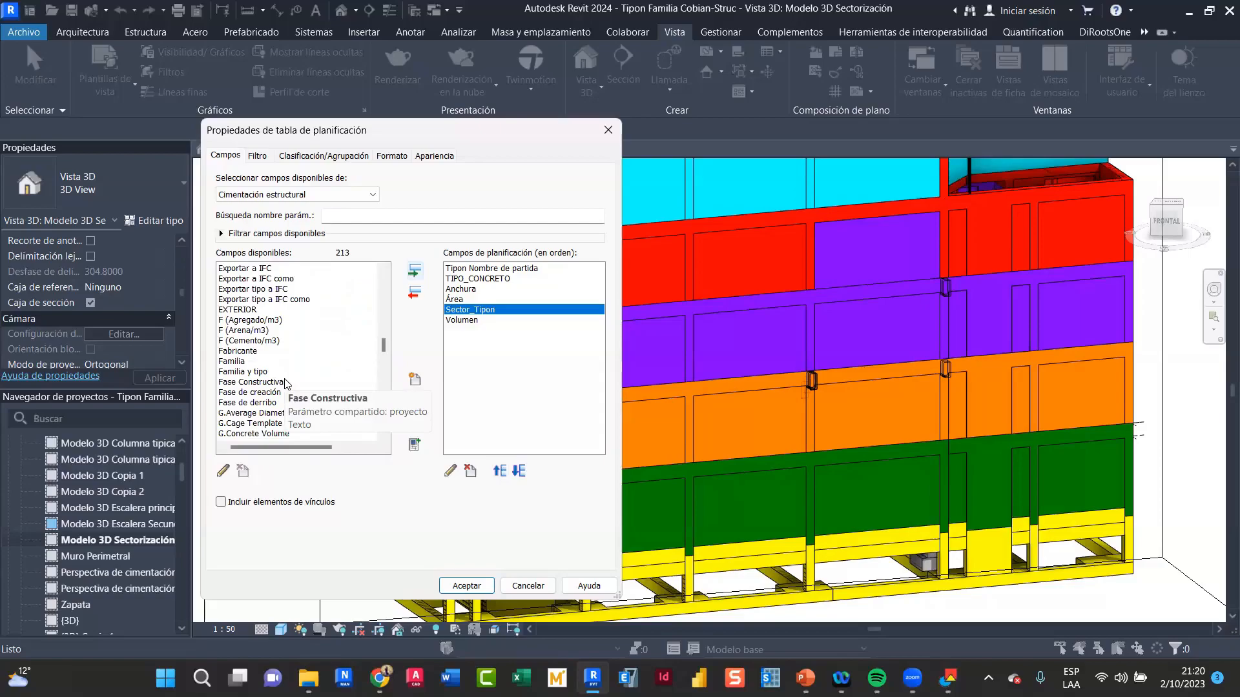
pyautogui.scroll(10, 287, 384)
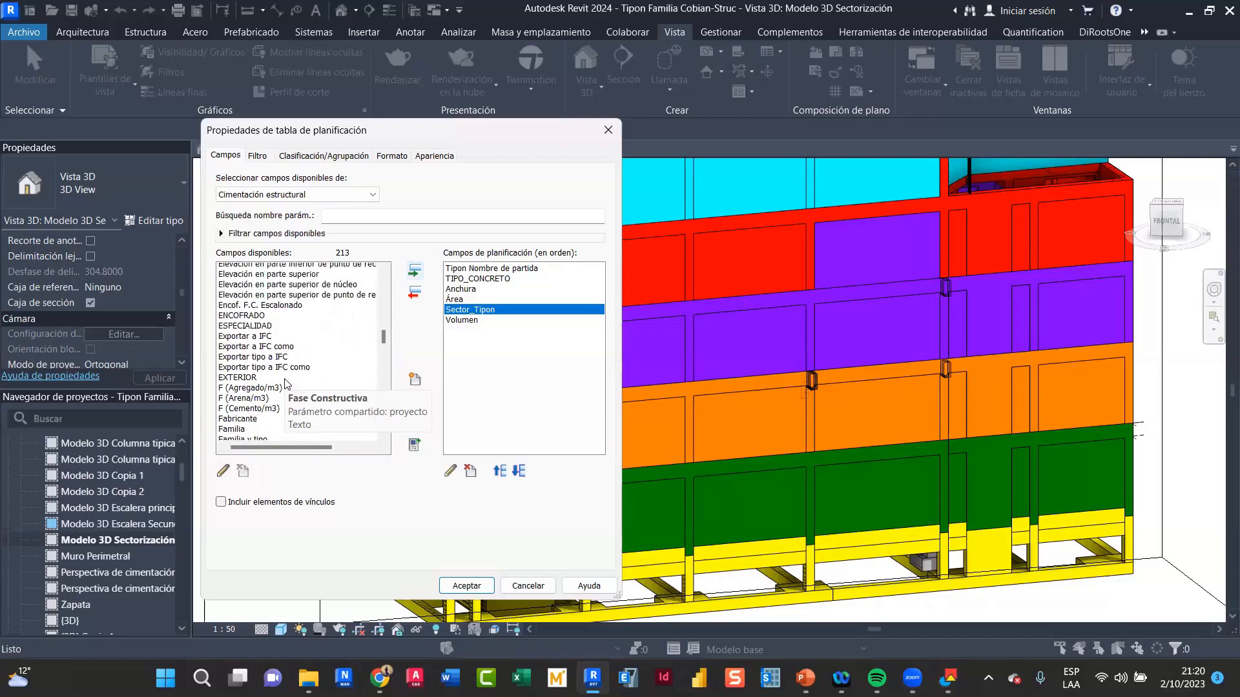
pyautogui.scroll(-10, 285, 383)
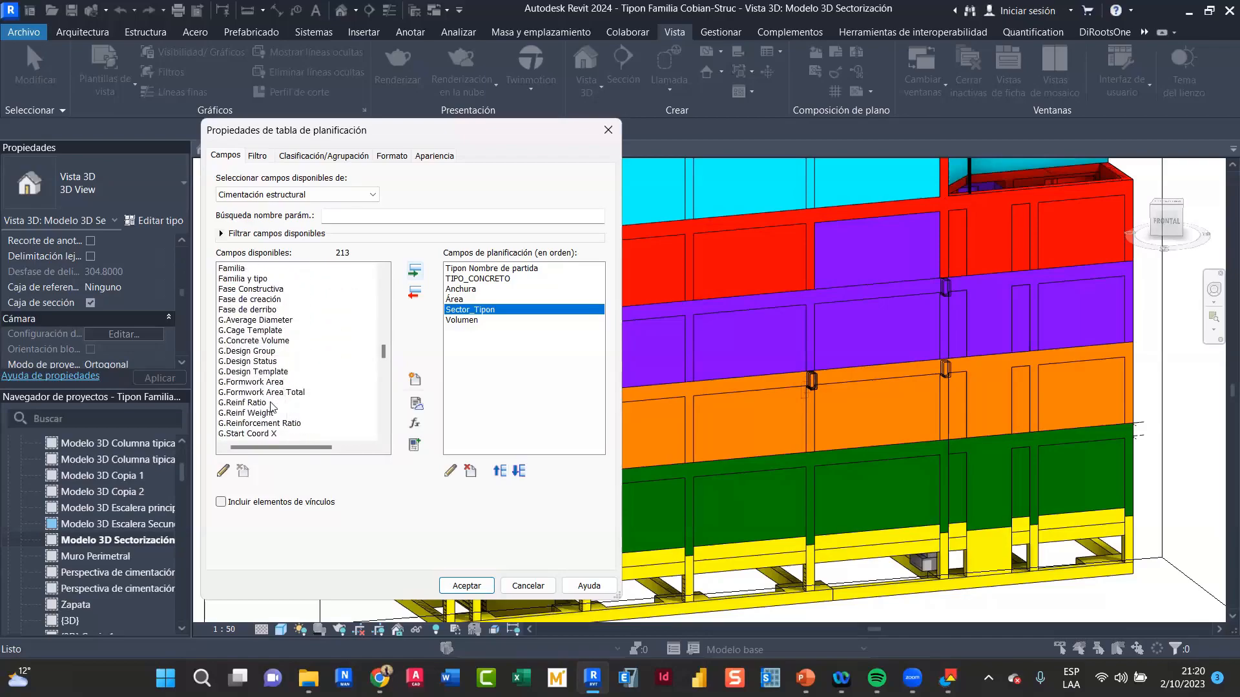
pyautogui.scroll(-4, 271, 407)
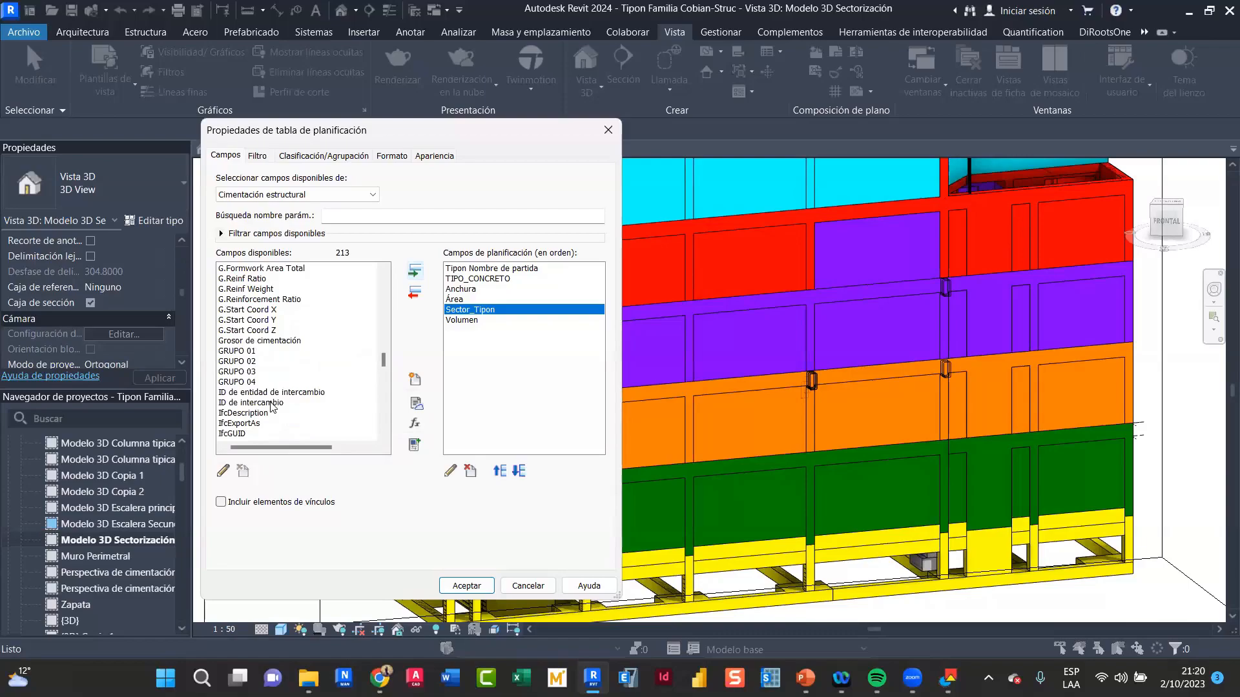
pyautogui.click(254, 351)
pyautogui.click(258, 341)
pyautogui.click(415, 271)
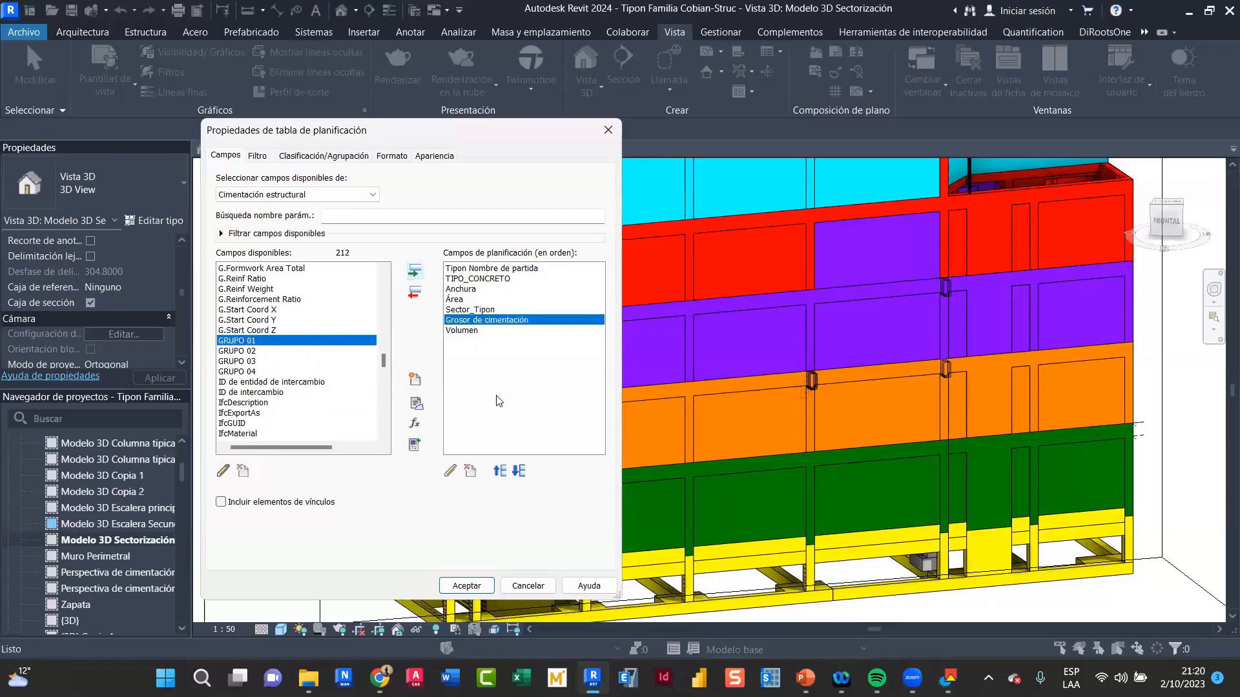
# Order Grosor de cimentación and Sector_Tipon directly after TIPO_CONCRETO, and accept the settings to create the schedule
pyautogui.click(500, 471)
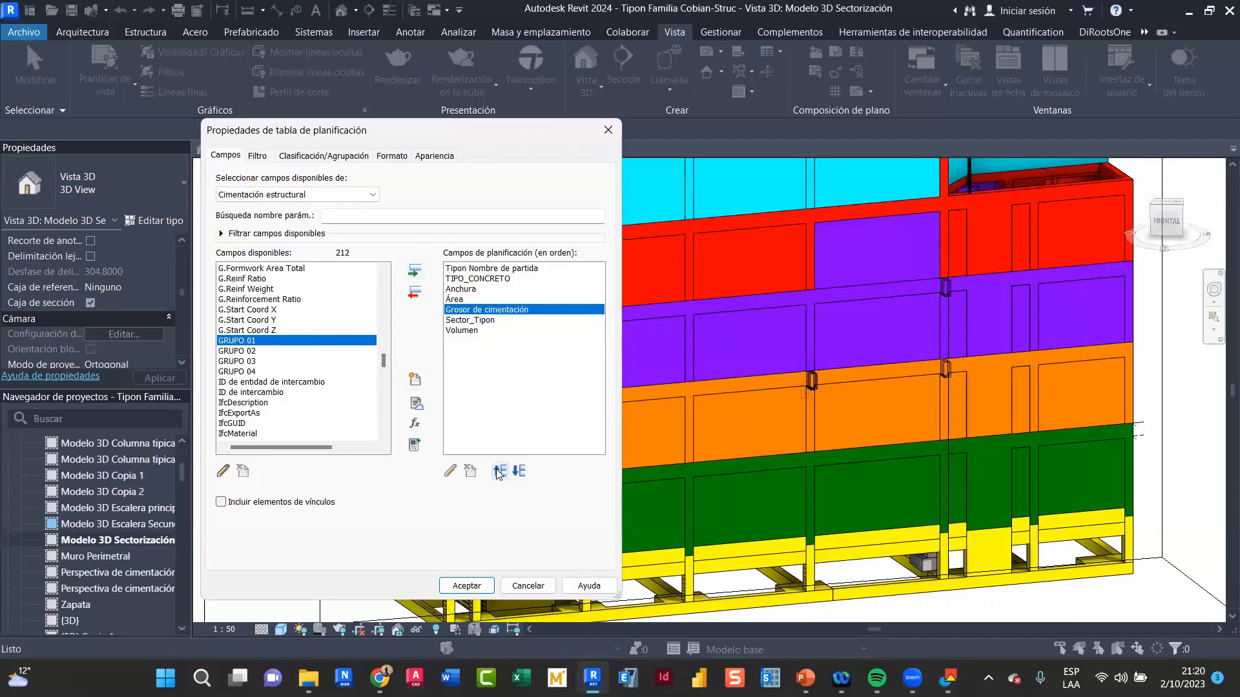
pyautogui.click(500, 472)
pyautogui.click(499, 471)
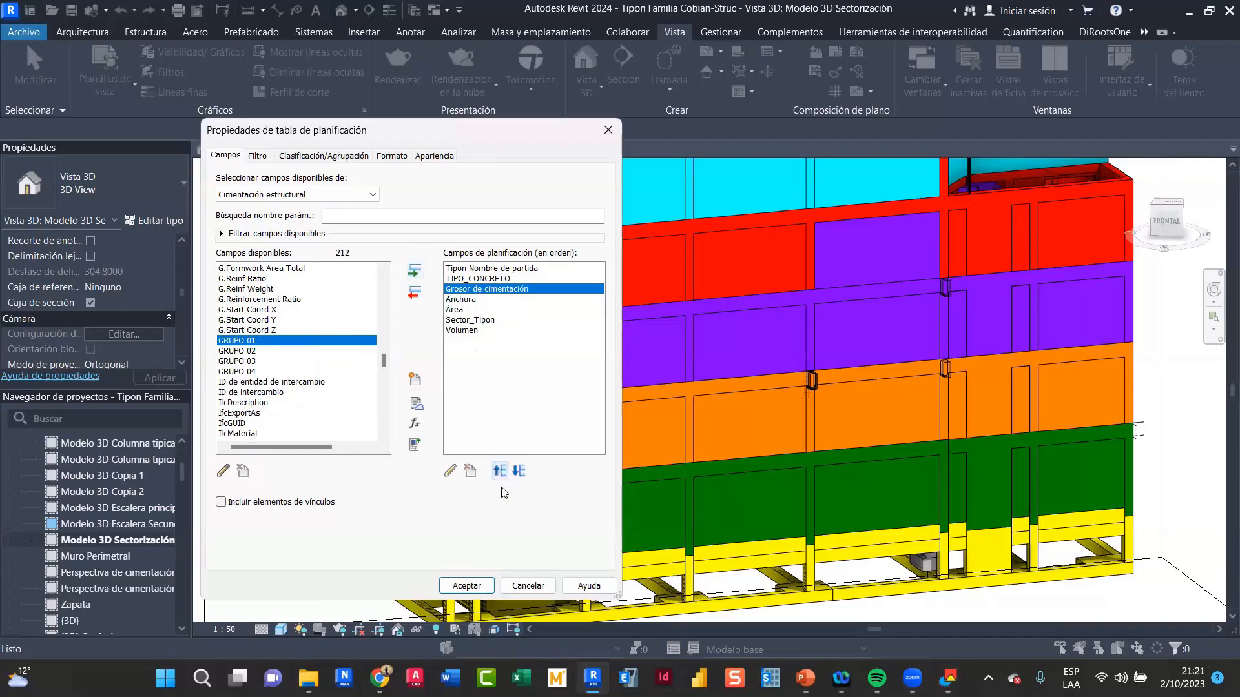
pyautogui.click(482, 321)
pyautogui.click(501, 473)
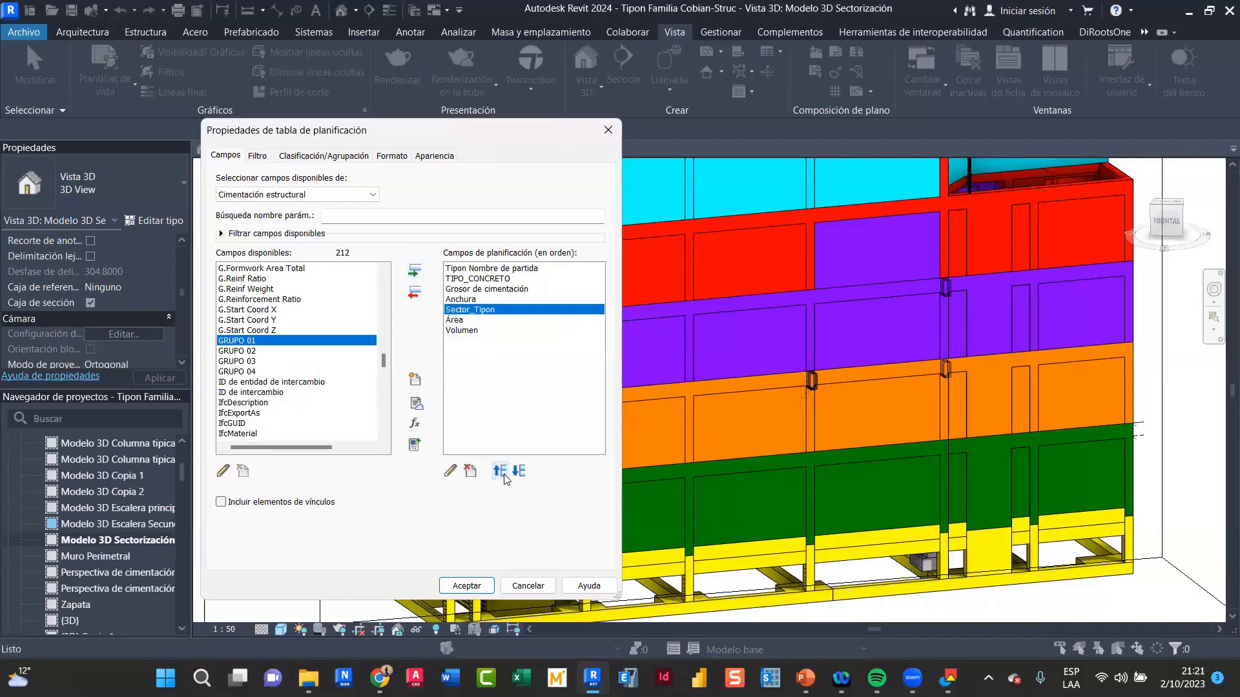
pyautogui.click(502, 473)
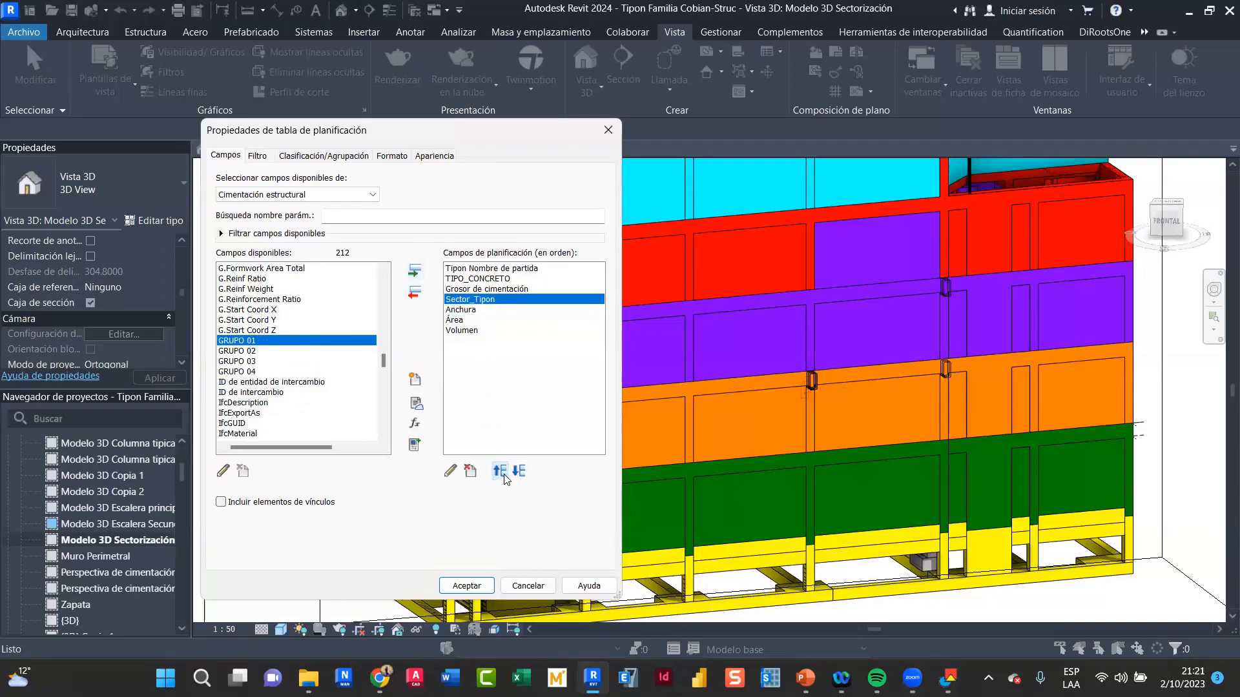
pyautogui.click(467, 585)
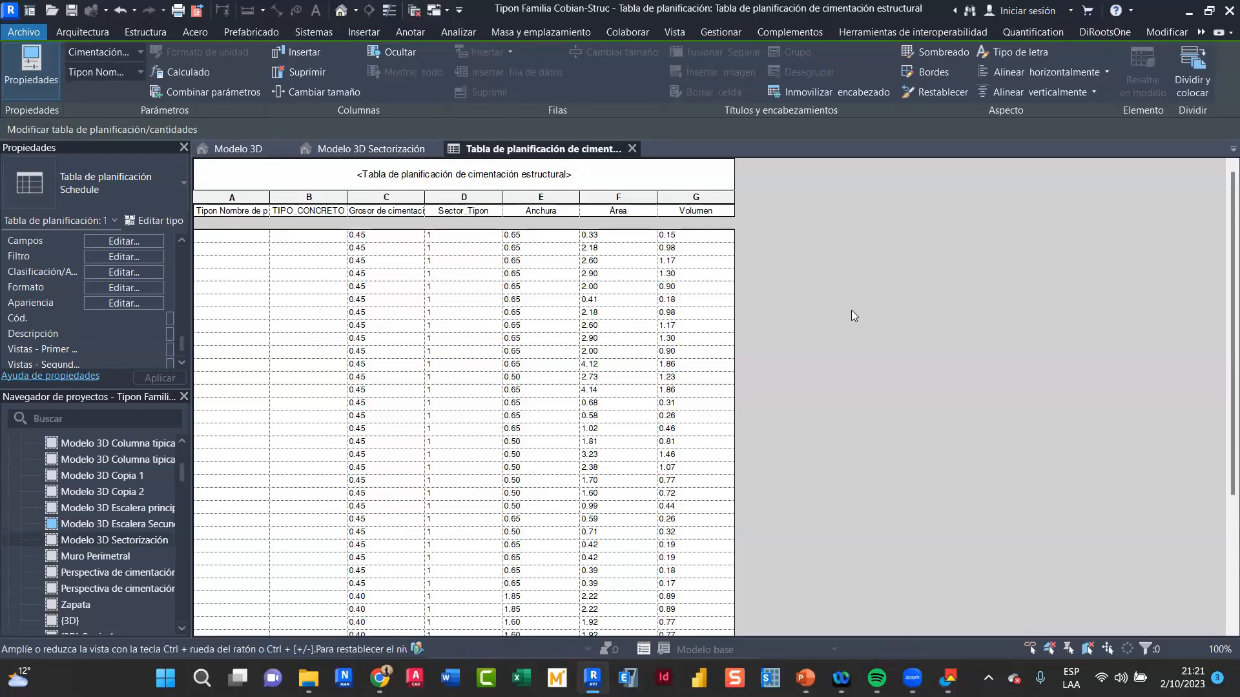
# Centre the schedule columns from Grosor de cimentación through Volumen horizontally
pyautogui.click(375, 197)
pyautogui.moveTo(438, 199); pyautogui.dragTo(707, 202)
pyautogui.rightClick(704, 205)
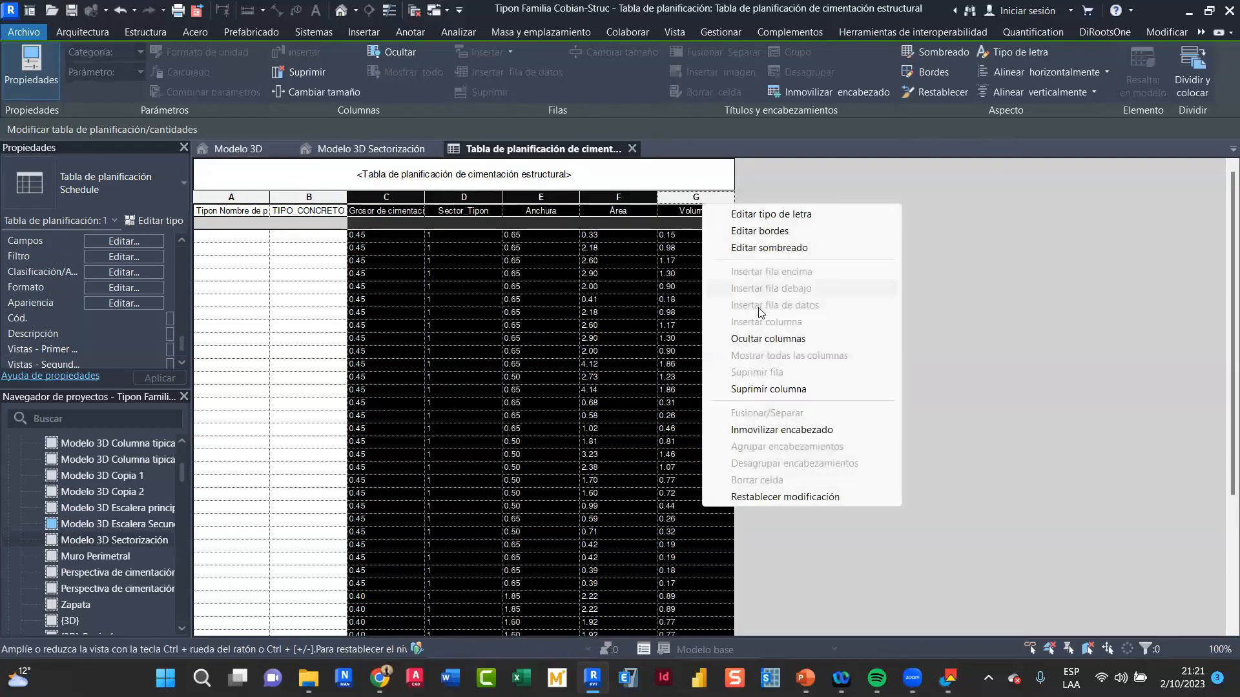
pyautogui.click(1034, 74)
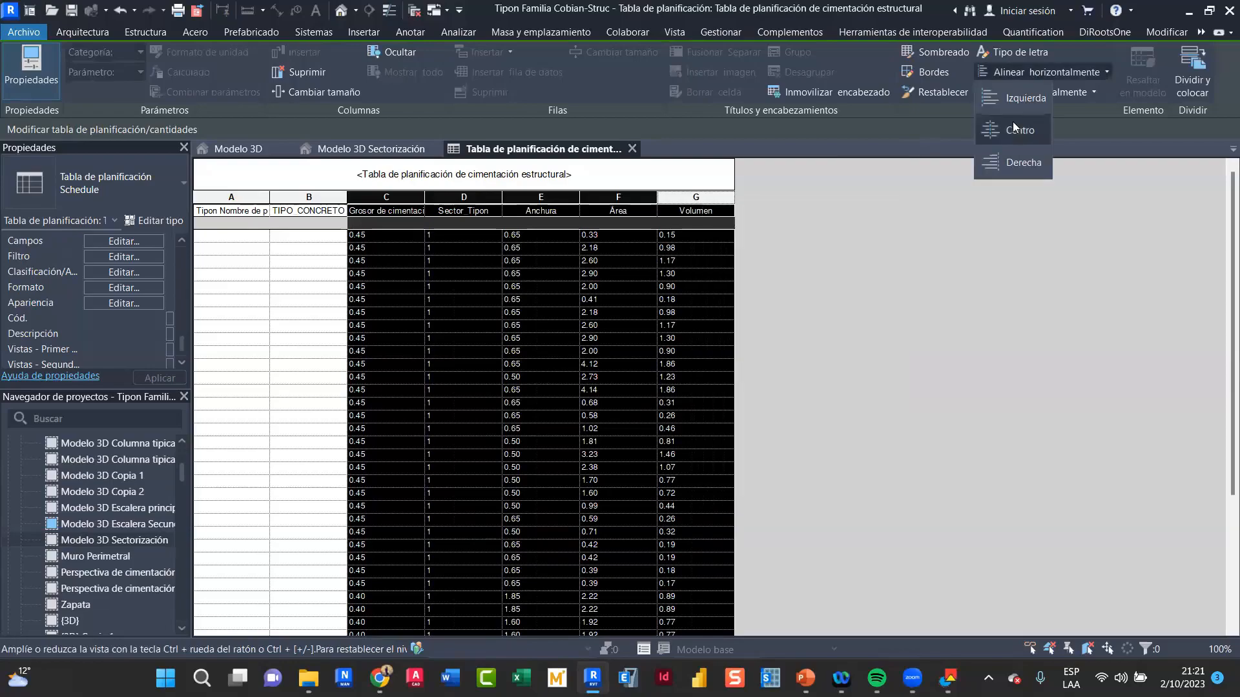
pyautogui.click(1012, 122)
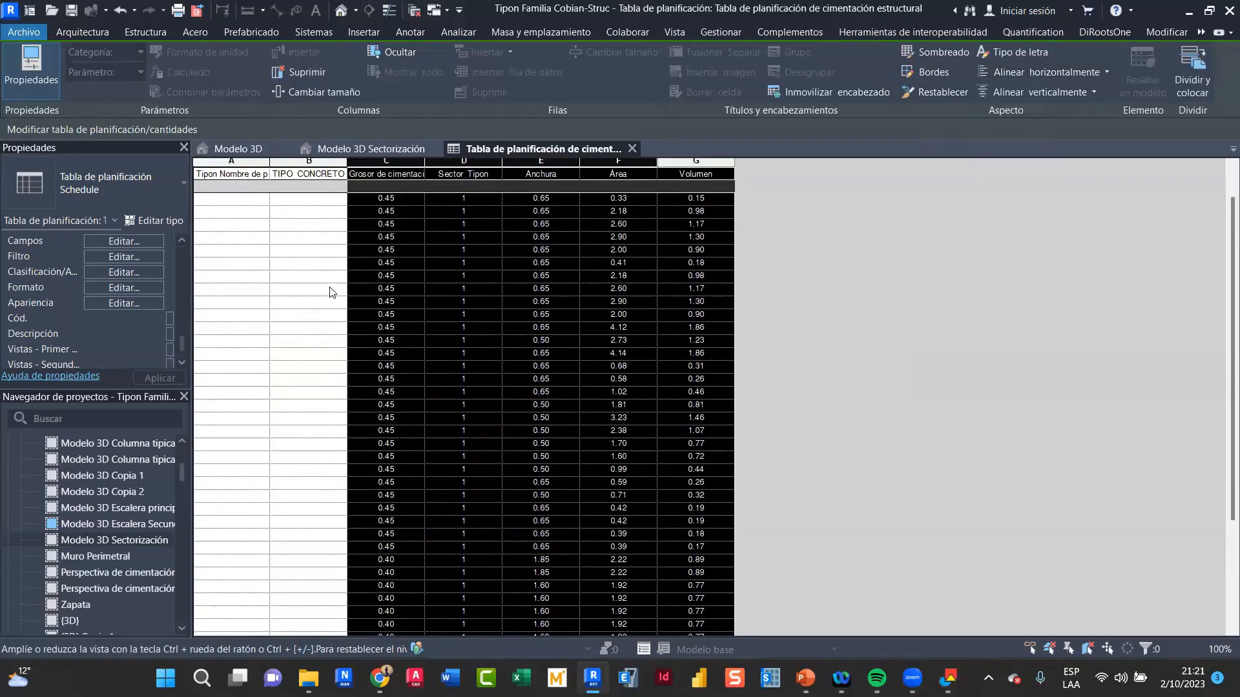
# Reopen the schedule's field settings, add the Tipo field and place it directly after Tipon Nombre de partida
pyautogui.click(134, 244)
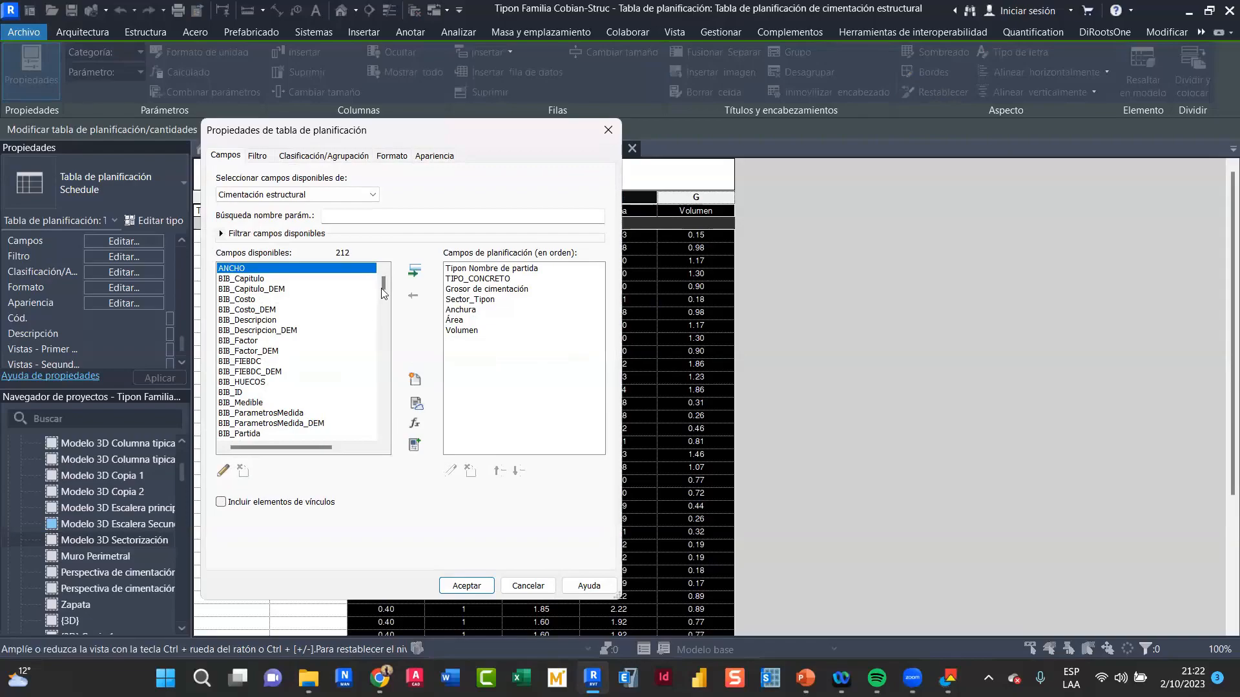
pyautogui.moveTo(383, 286); pyautogui.dragTo(382, 438)
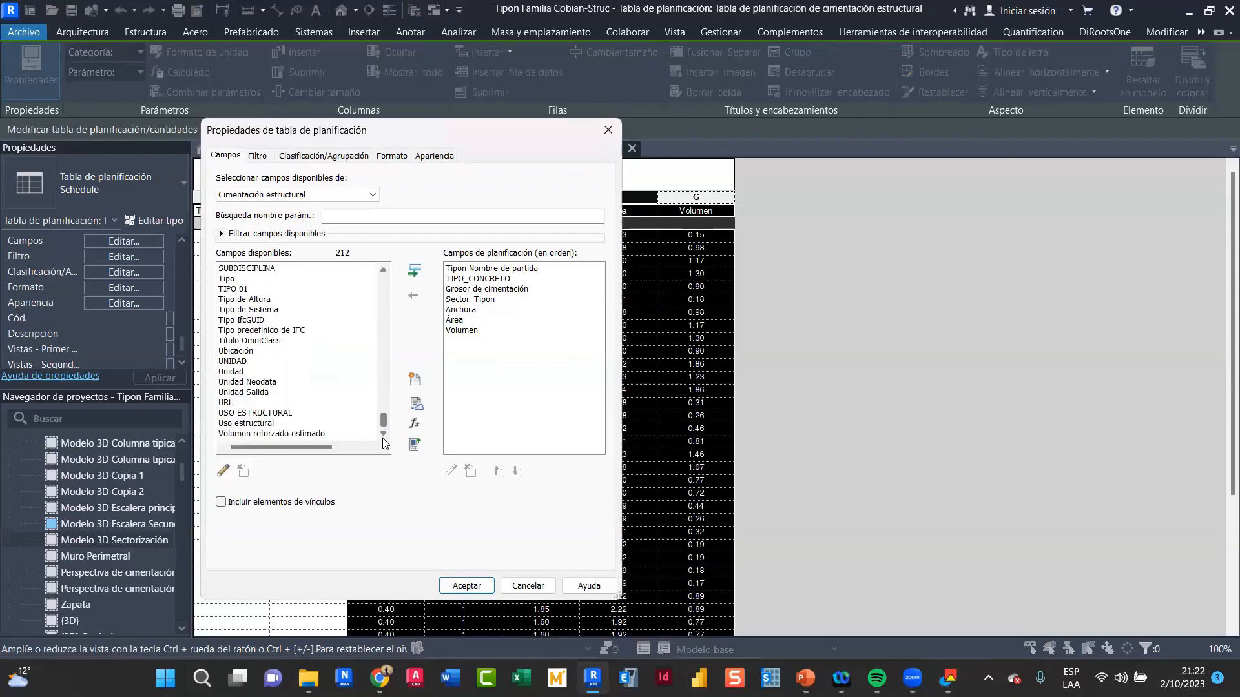
pyautogui.click(236, 278)
pyautogui.click(414, 275)
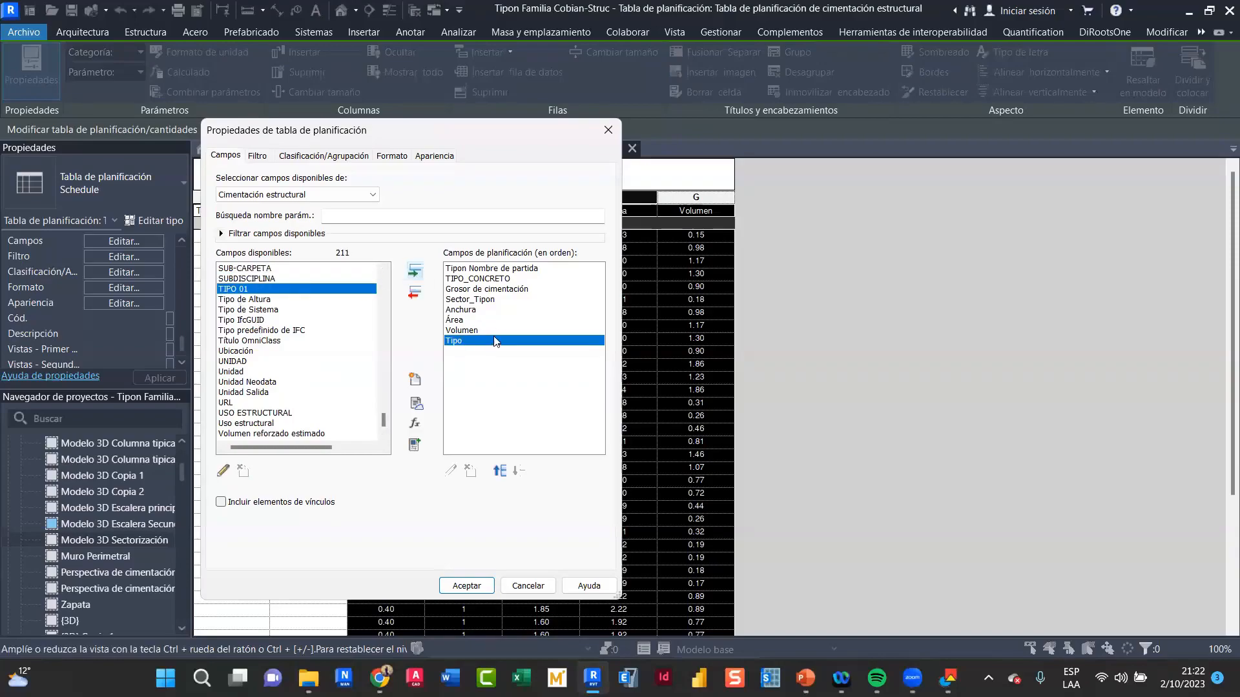
pyautogui.click(501, 471)
pyautogui.click(500, 471)
pyautogui.click(501, 471)
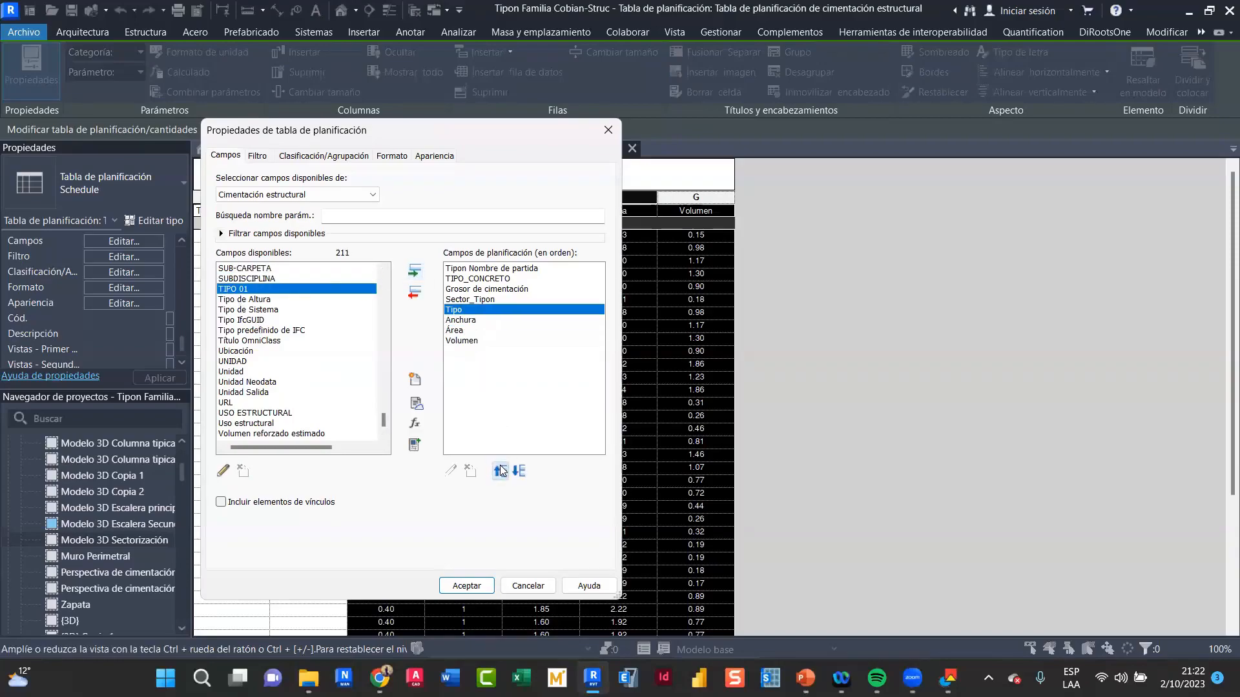
pyautogui.click(501, 470)
pyautogui.click(500, 471)
pyautogui.click(500, 471)
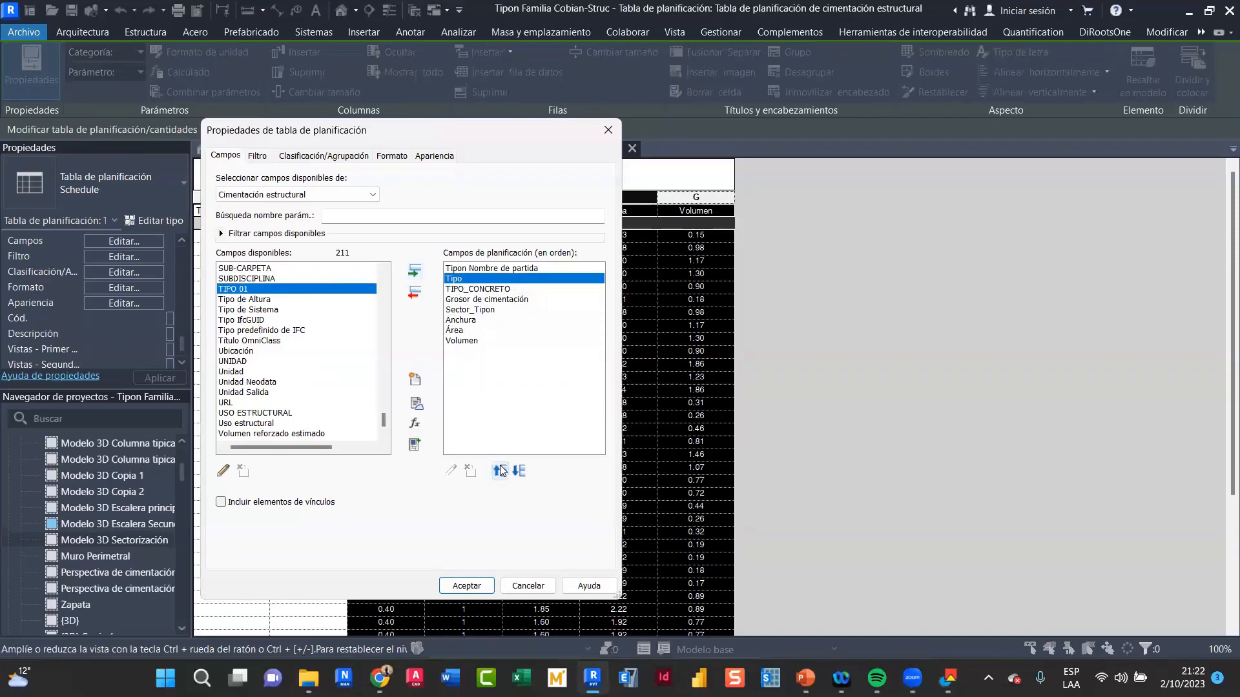
# Move TIPO_CONCRETO below Grosor de cimentación in the field order and apply the schedule changes
pyautogui.click(474, 290)
pyautogui.click(519, 471)
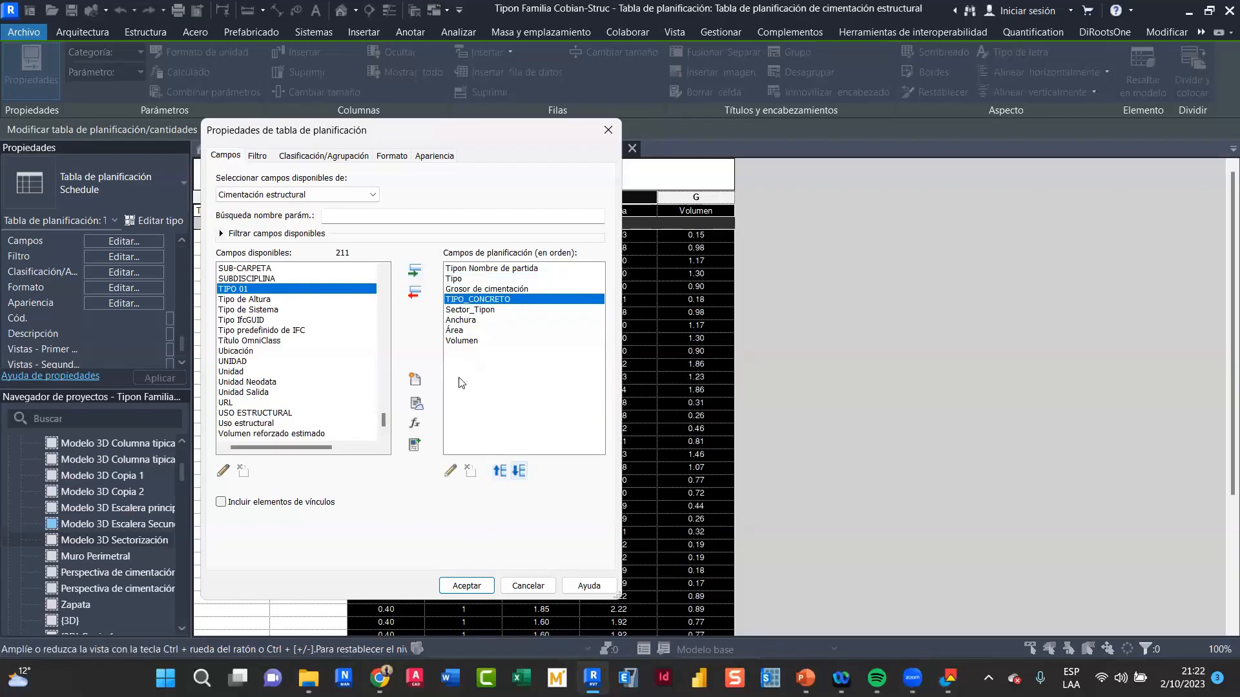
pyautogui.click(460, 585)
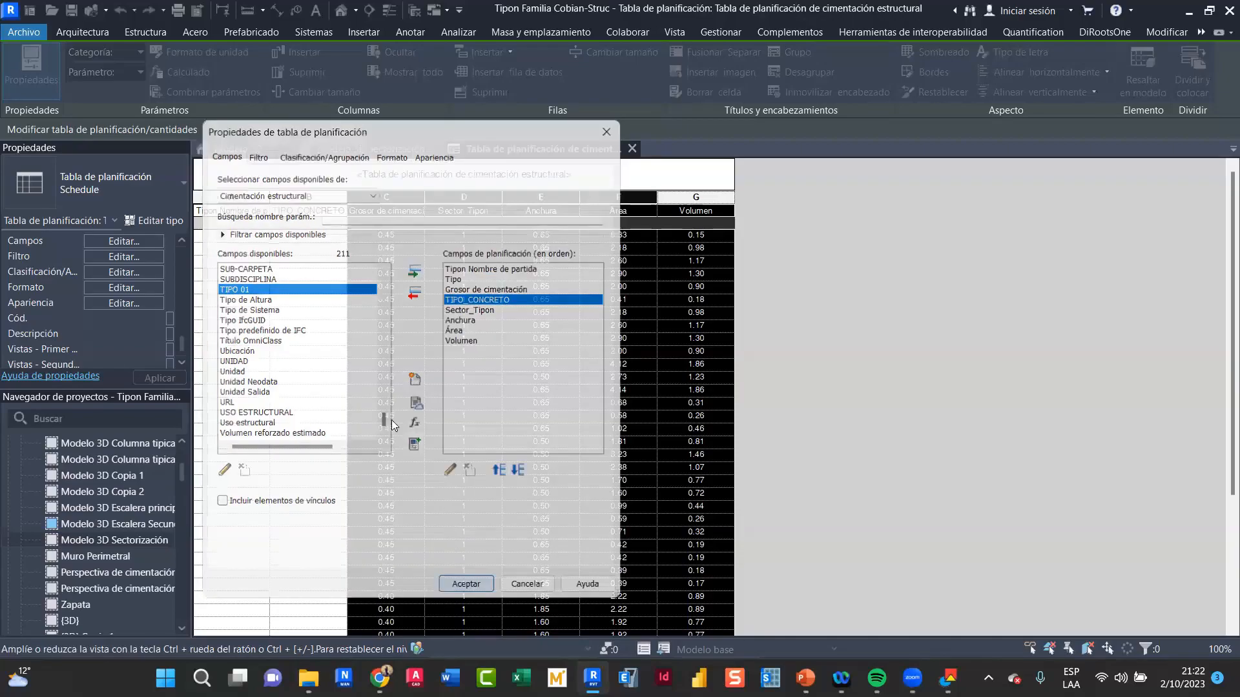
# Delete the empty TIPO_CONCRETO column from the structural foundation schedule
pyautogui.click(314, 200)
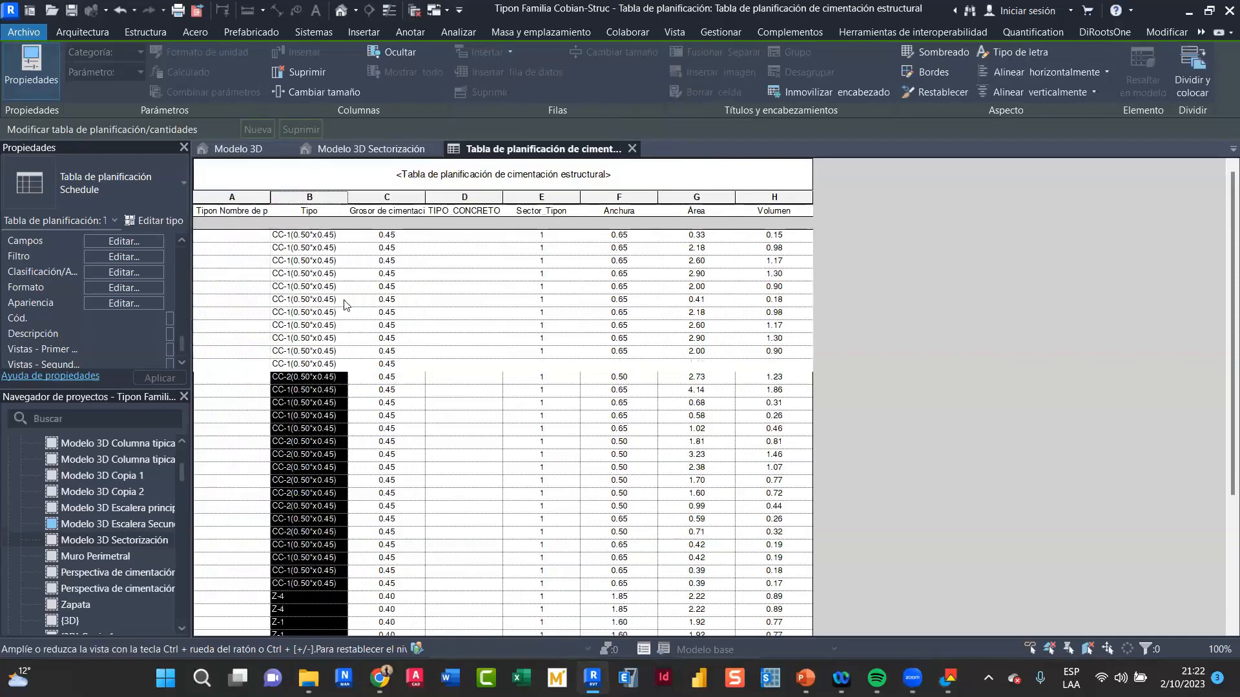
pyautogui.scroll(-5, 348, 488)
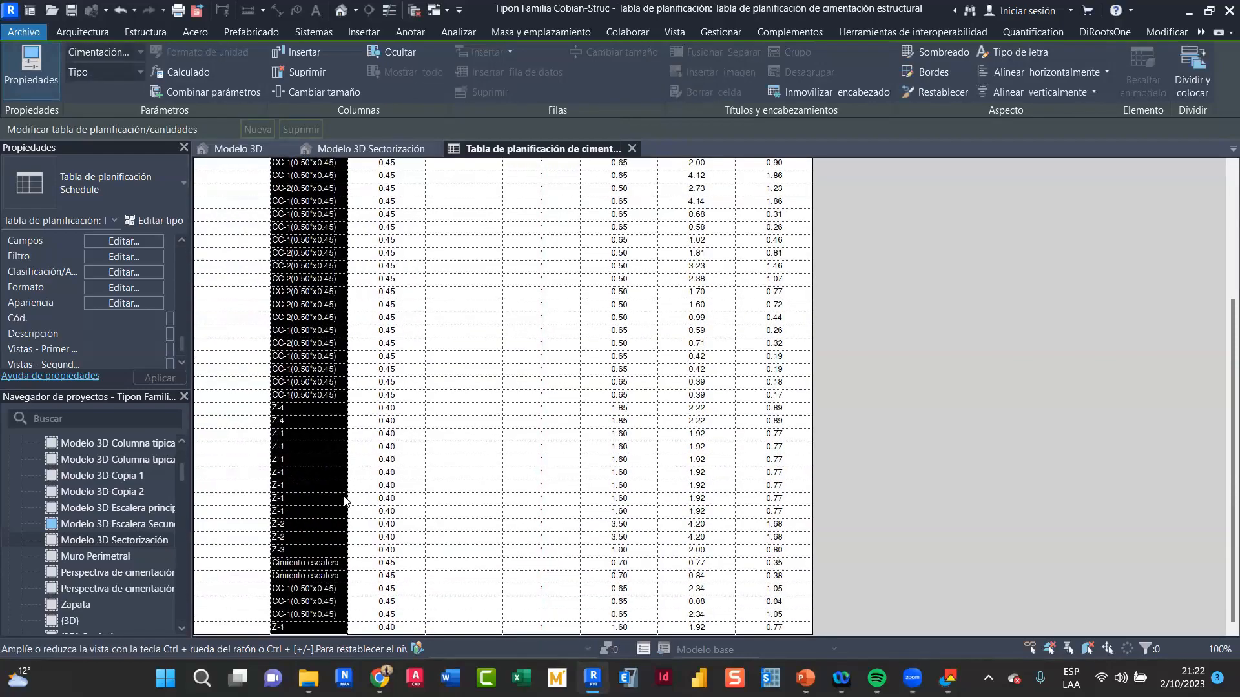
pyautogui.scroll(5, 345, 501)
pyautogui.click(492, 197)
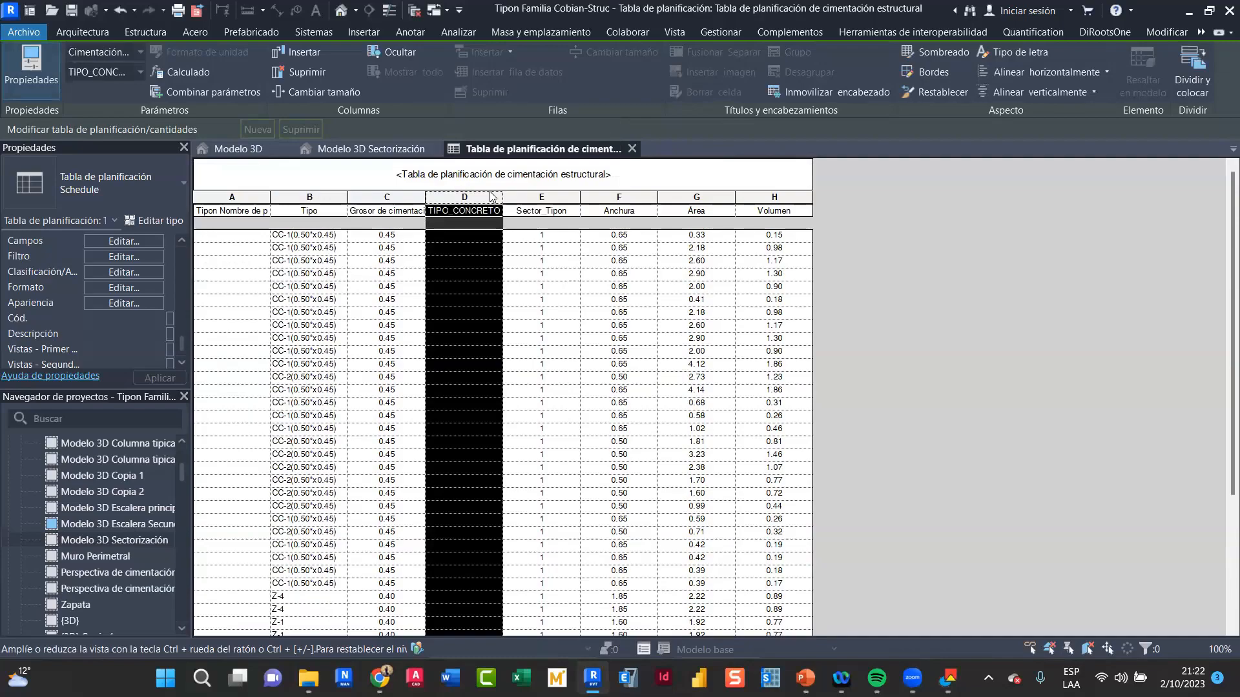
pyautogui.click(471, 234)
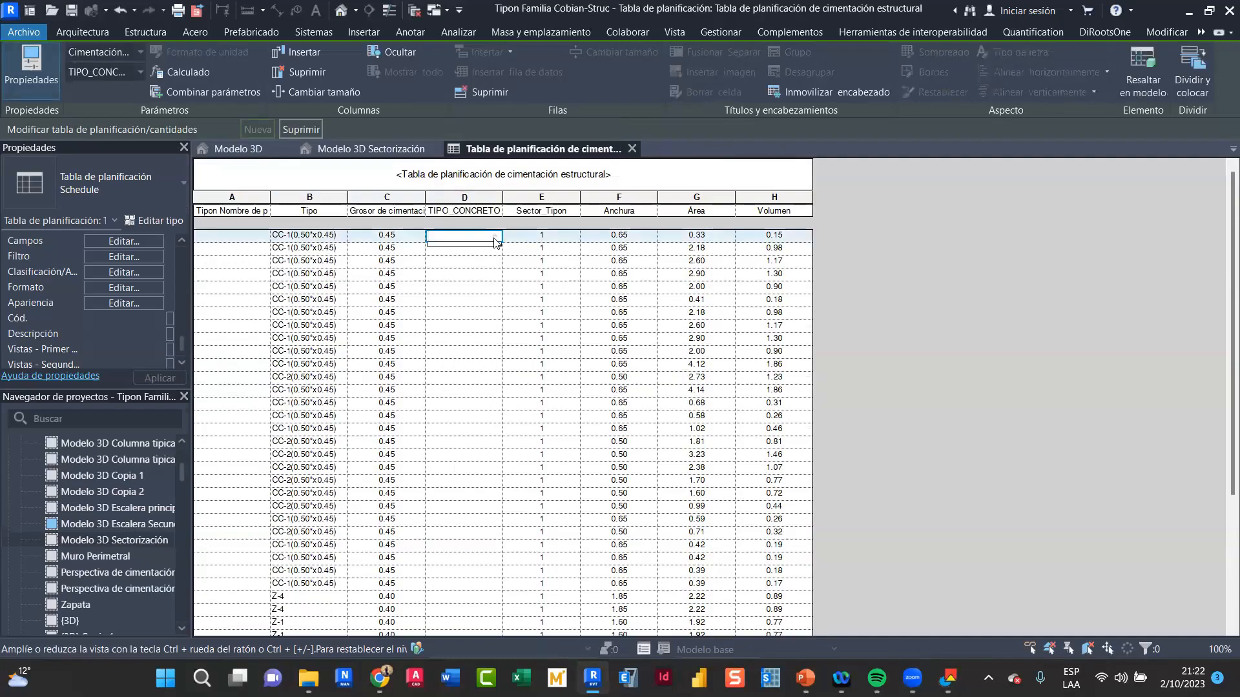
pyautogui.click(233, 204)
pyautogui.rightClick(233, 204)
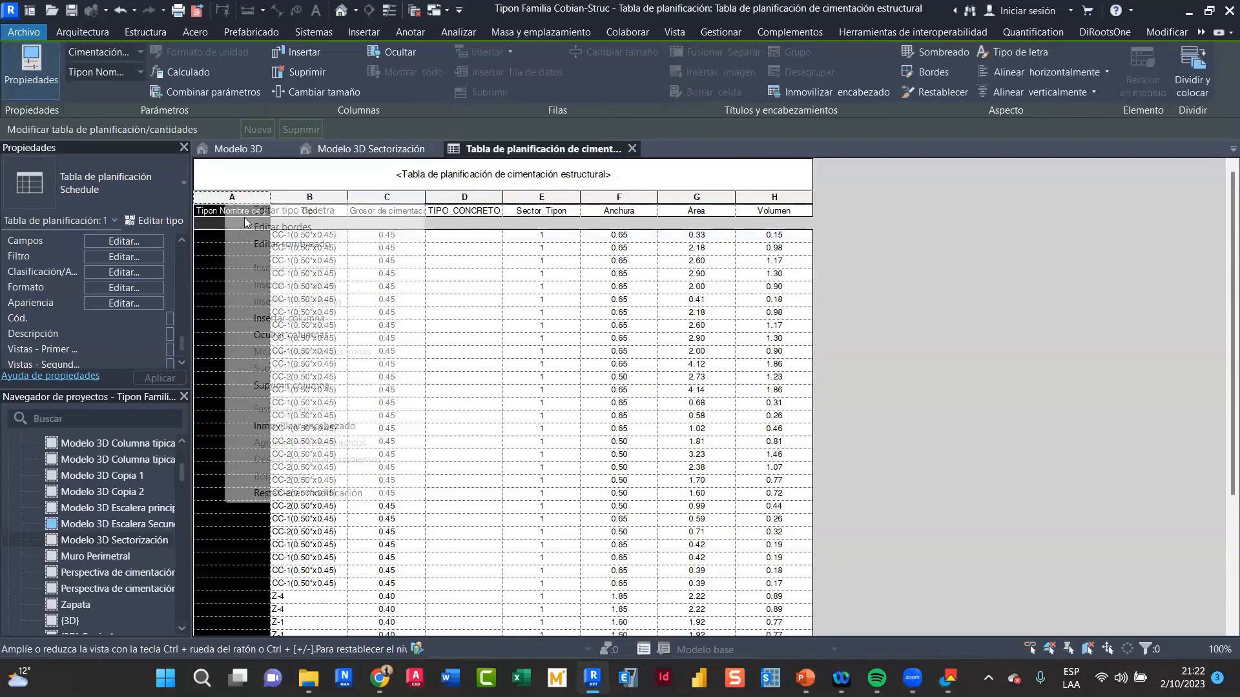
pyautogui.click(444, 210)
pyautogui.rightClick(465, 204)
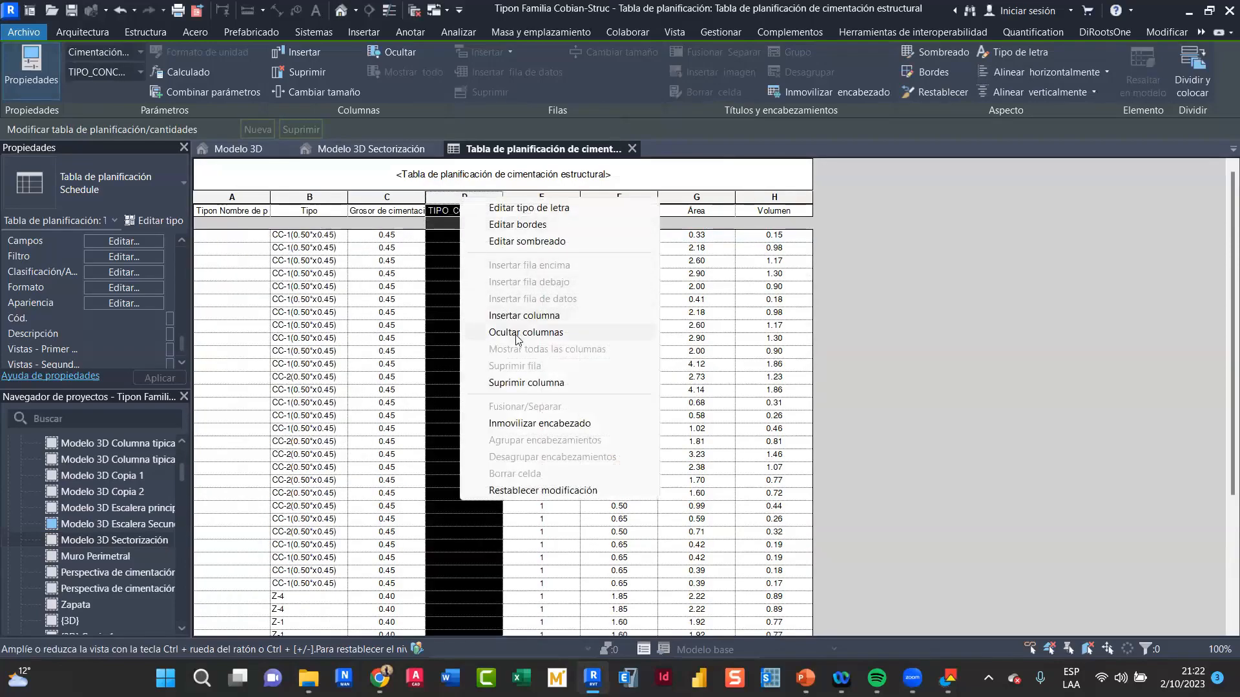
pyautogui.click(520, 383)
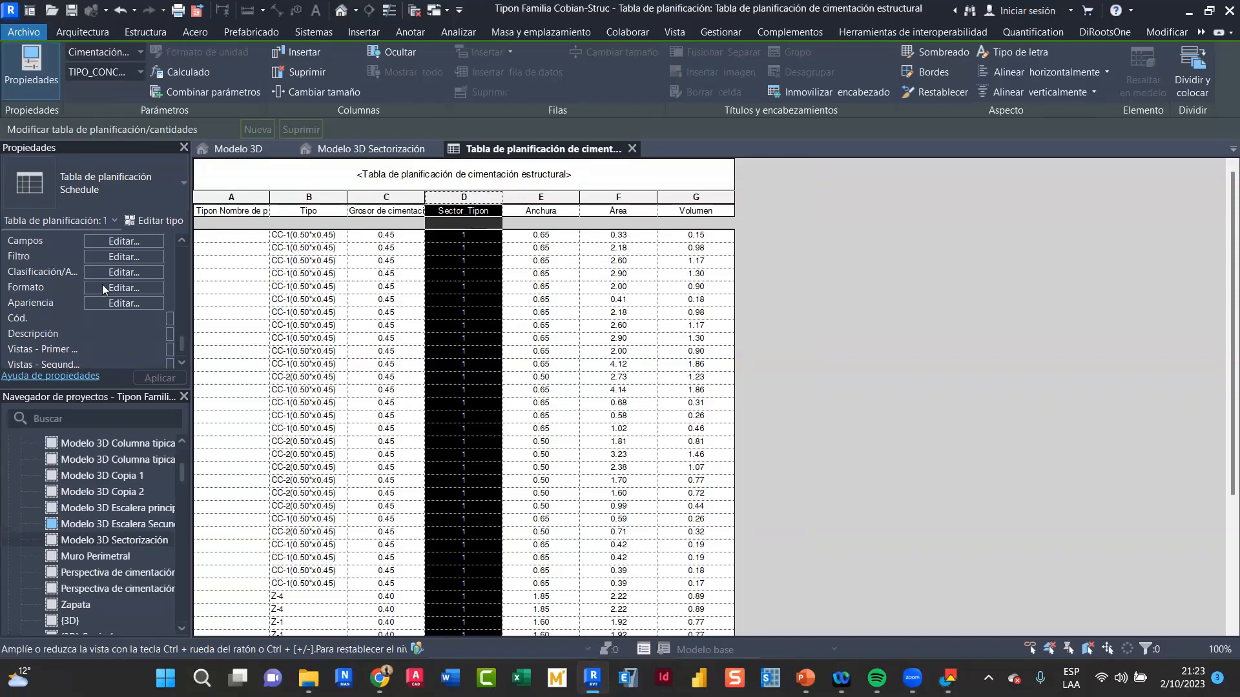
# Sort the schedule by Tipo in ascending order, with a header and a footer showing Título, recuento y totales
pyautogui.click(120, 272)
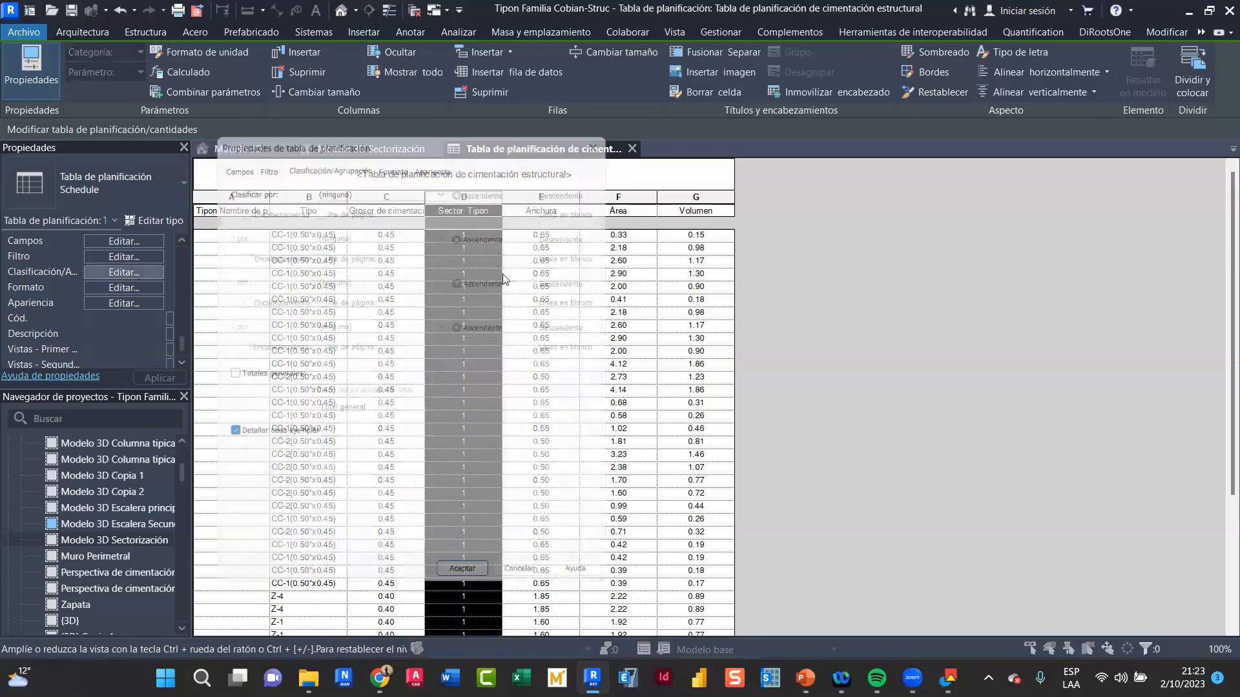
pyautogui.click(387, 181)
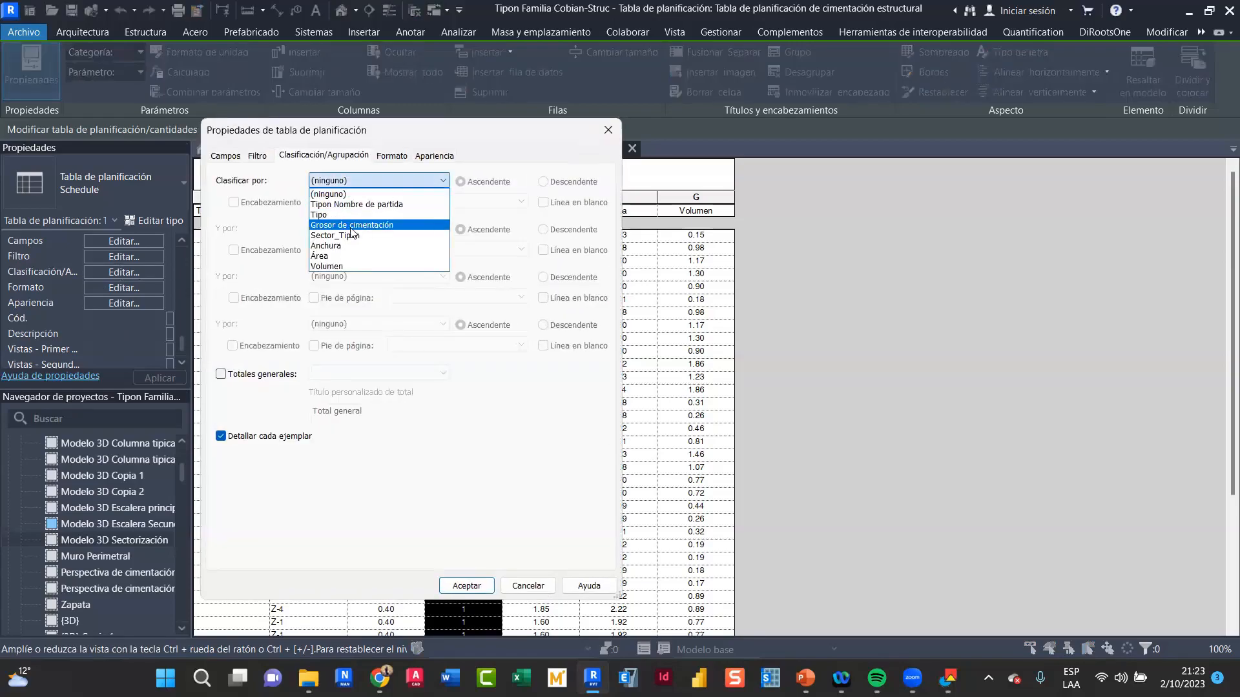
pyautogui.click(337, 215)
pyautogui.click(235, 202)
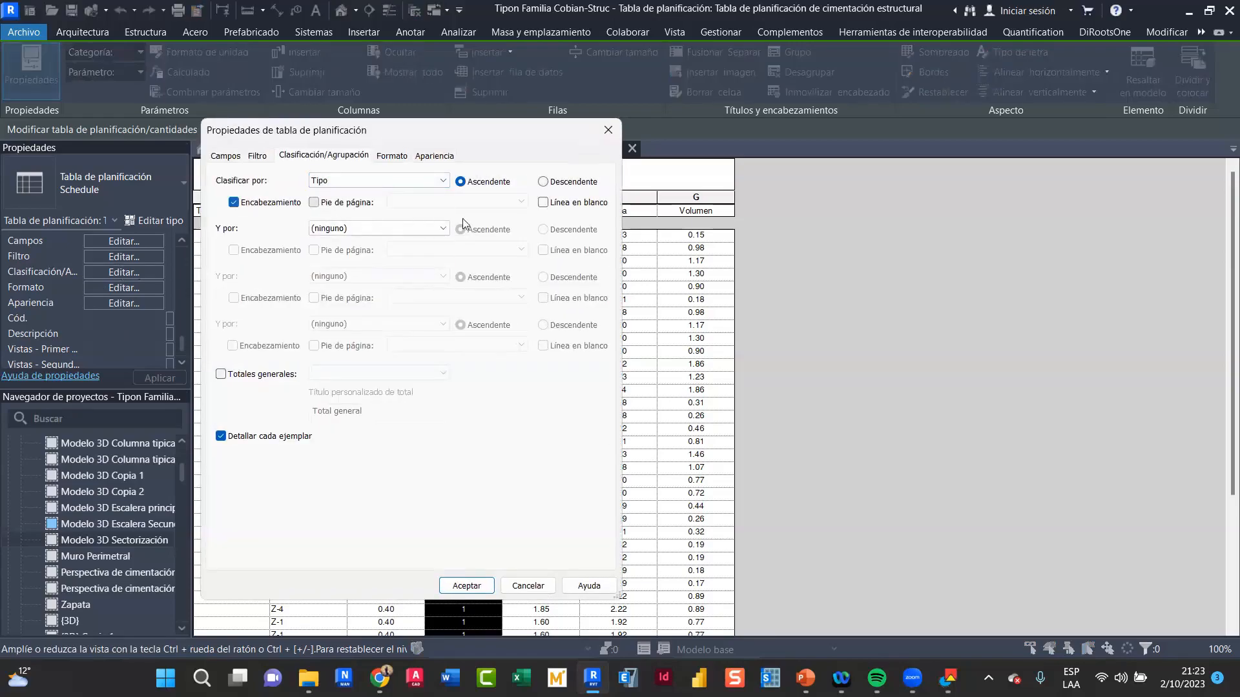
pyautogui.click(347, 202)
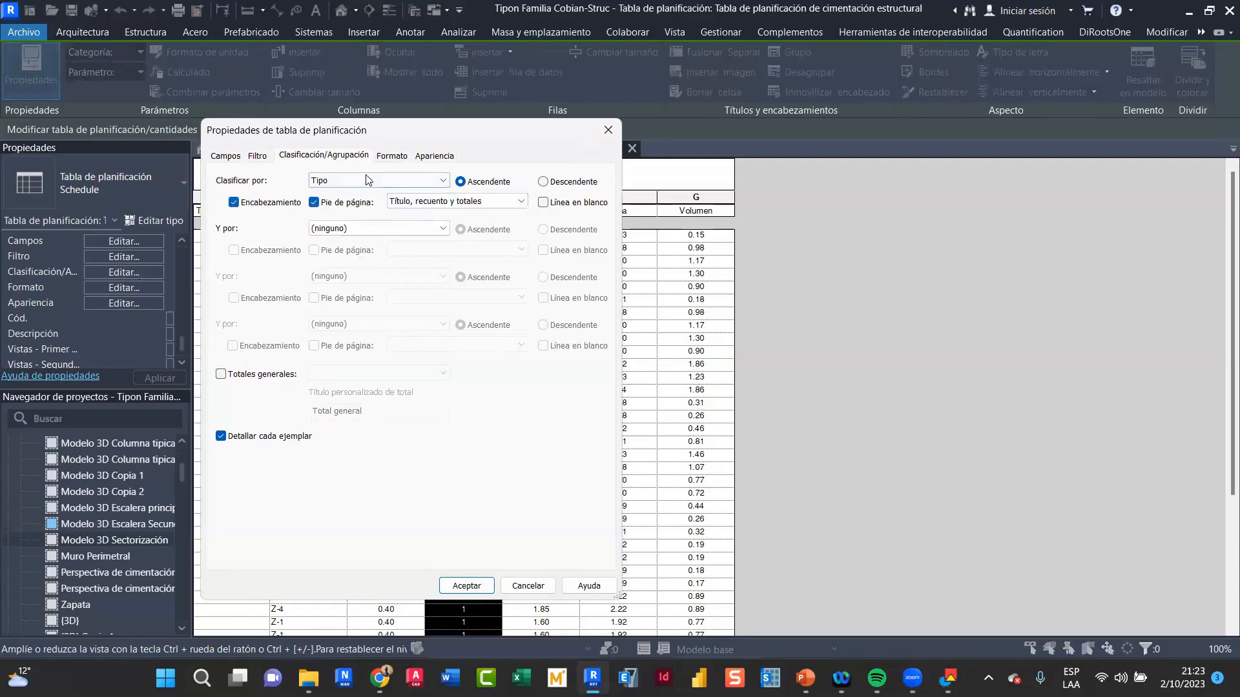
# Set the Volumen and Área fields to Calcular totales and accept the schedule properties
pyautogui.click(392, 156)
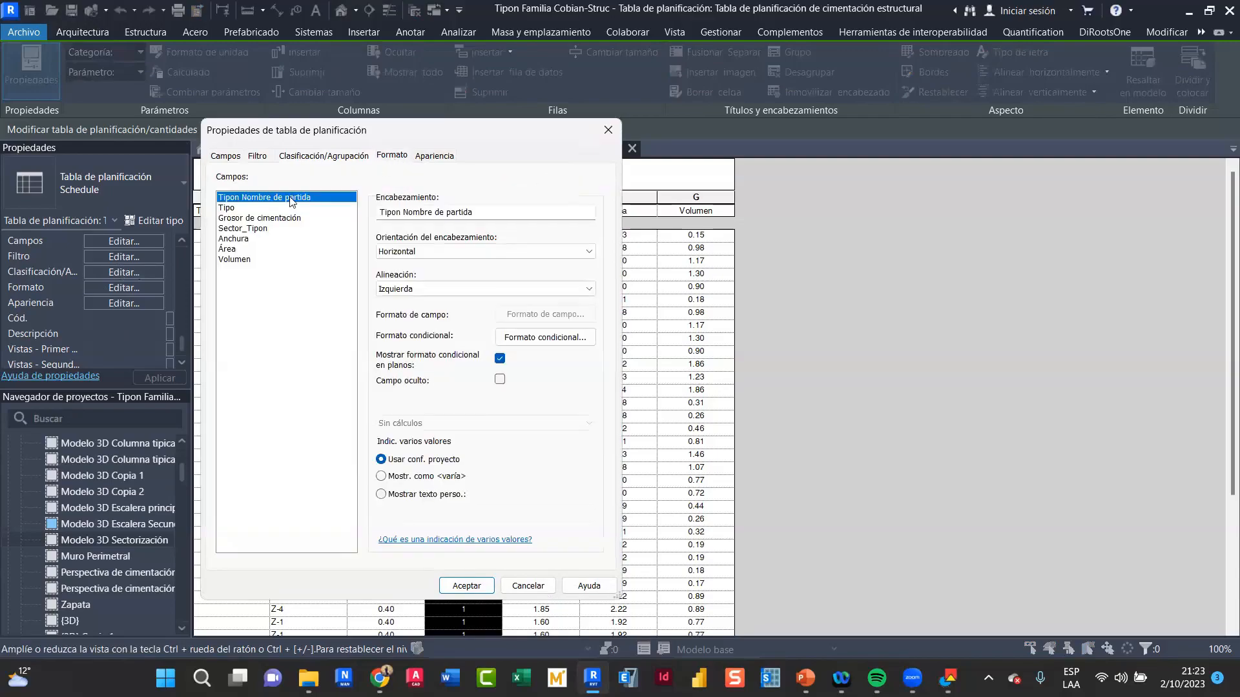
pyautogui.click(237, 261)
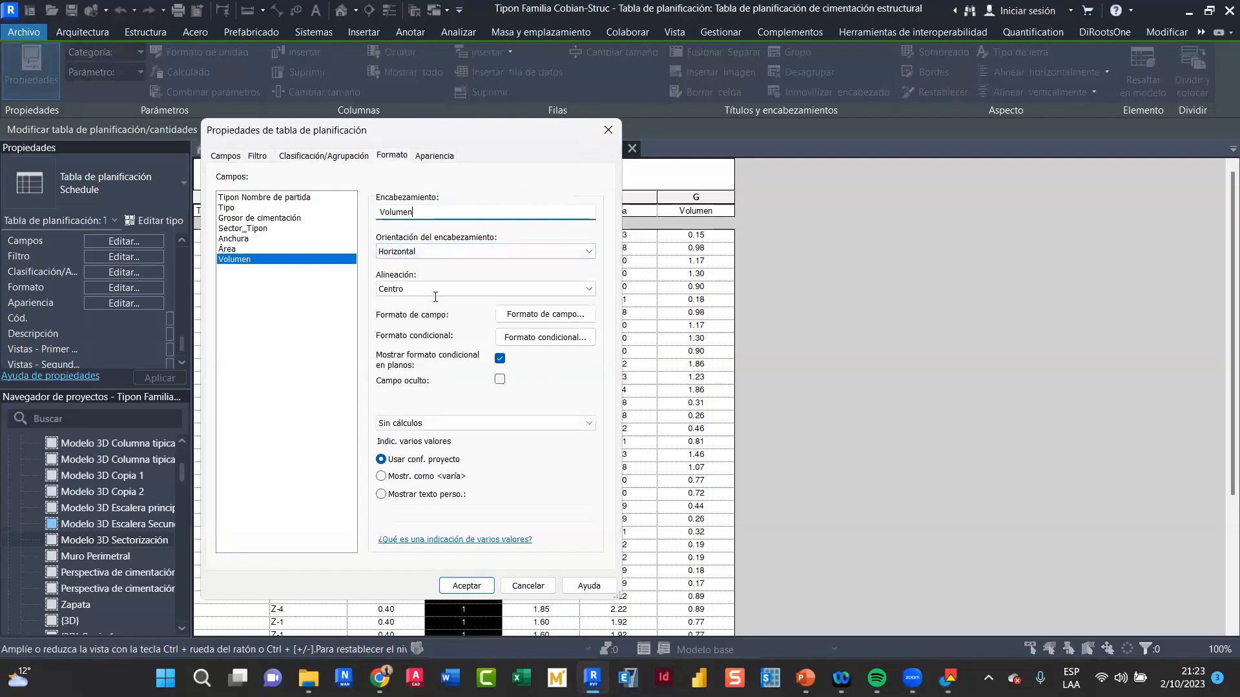
pyautogui.click(434, 424)
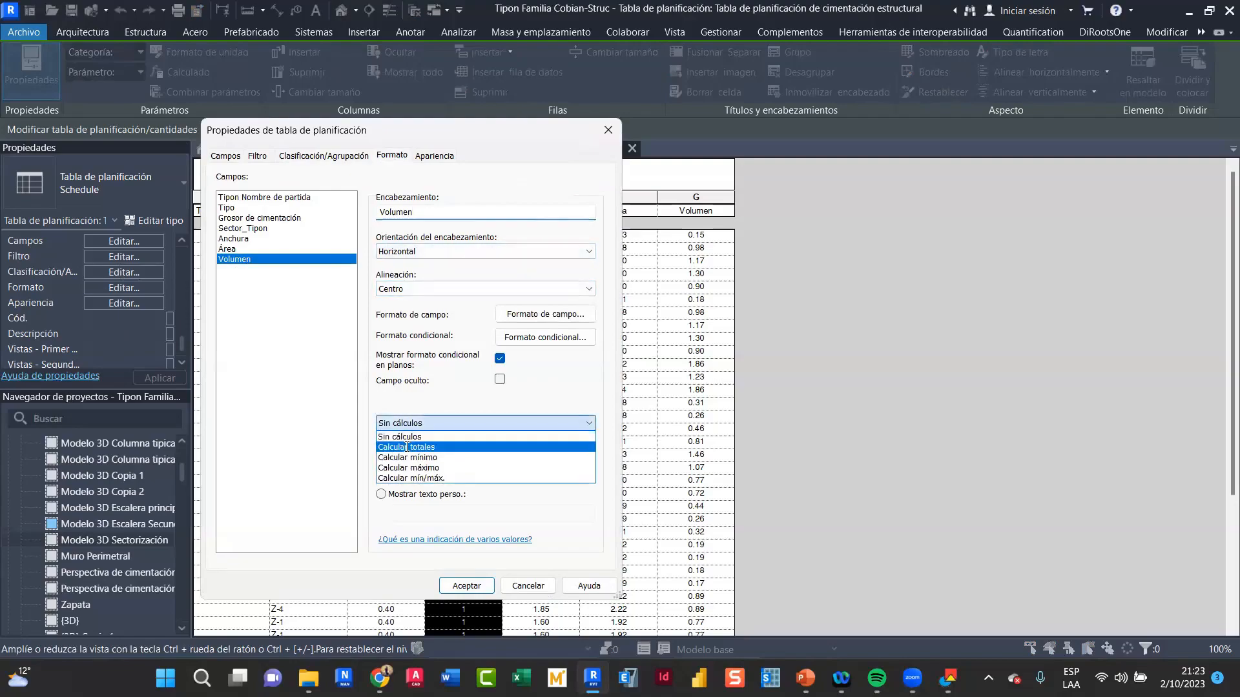
pyautogui.click(407, 447)
pyautogui.click(227, 249)
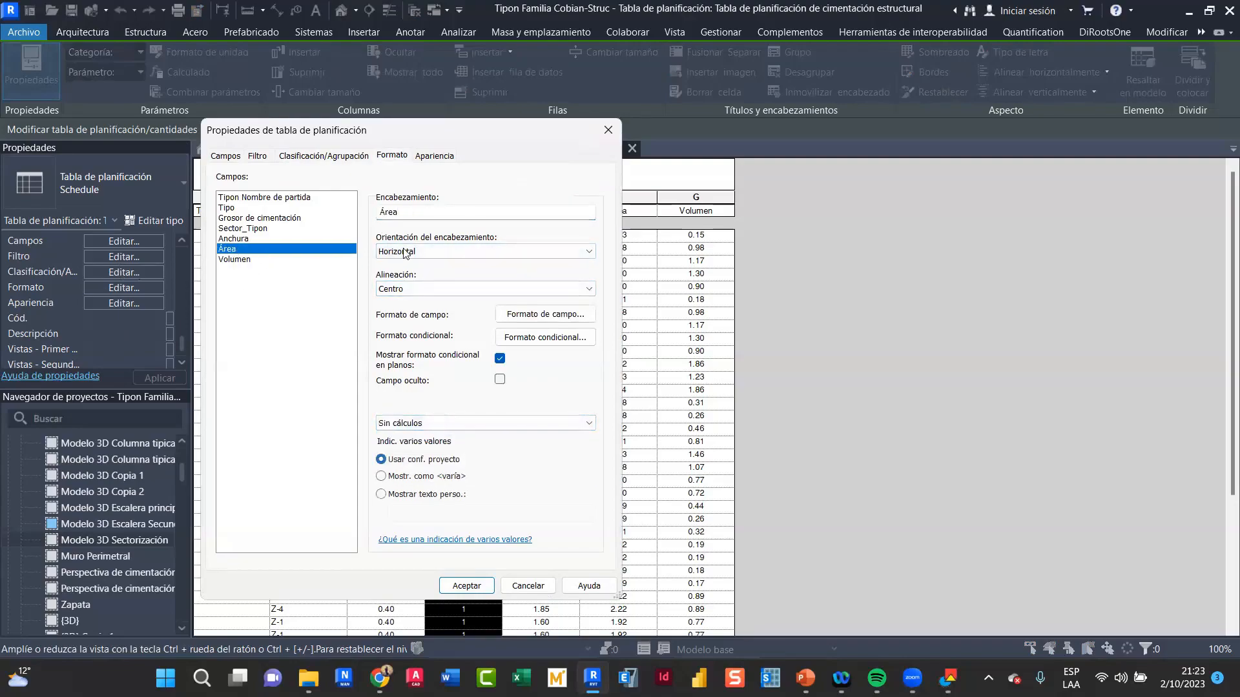
pyautogui.click(427, 424)
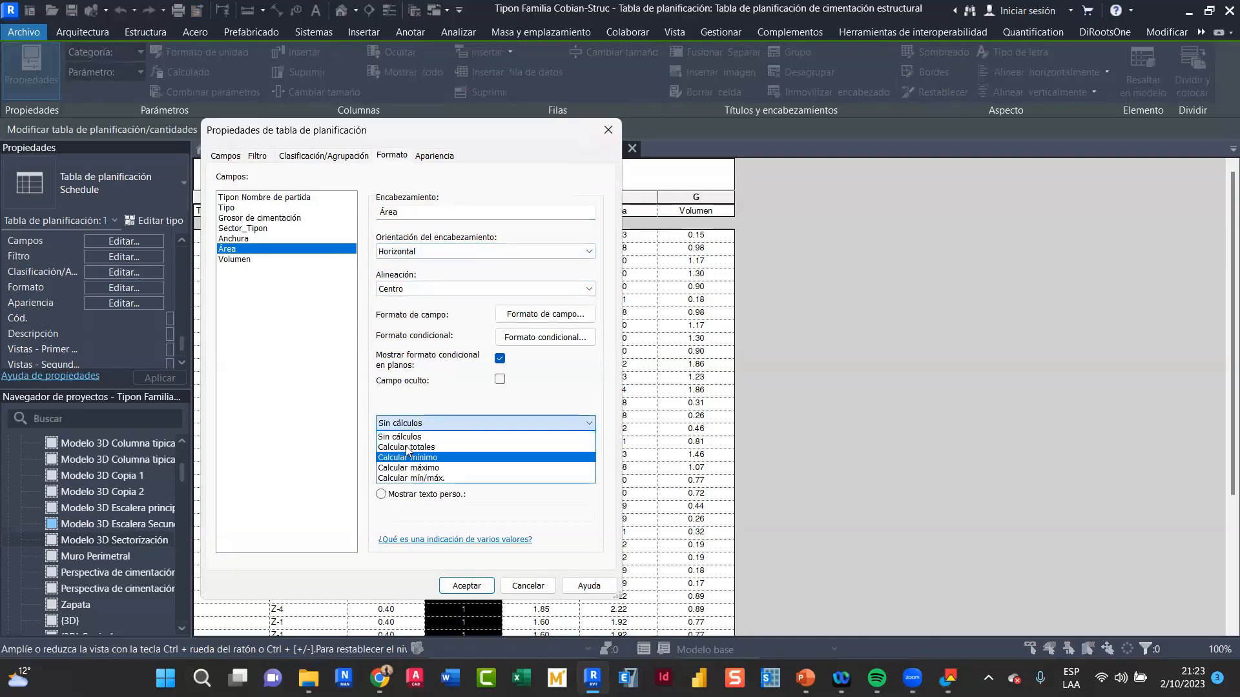
pyautogui.click(407, 447)
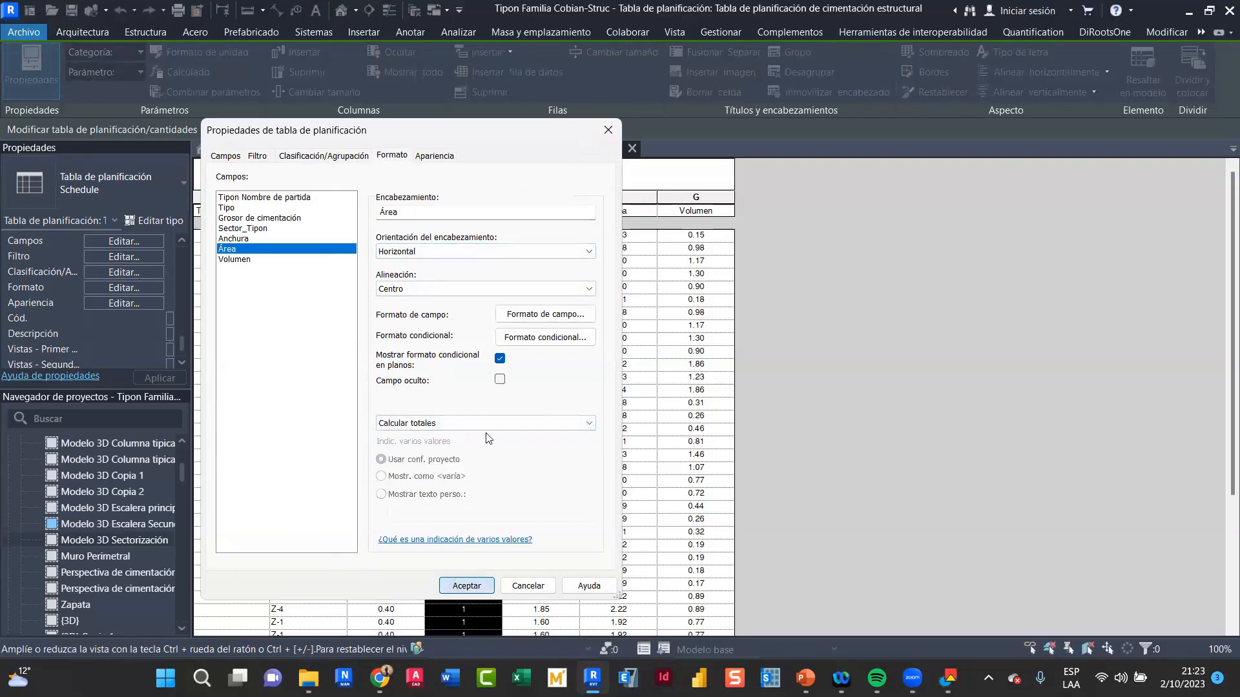
pyautogui.press('Return')
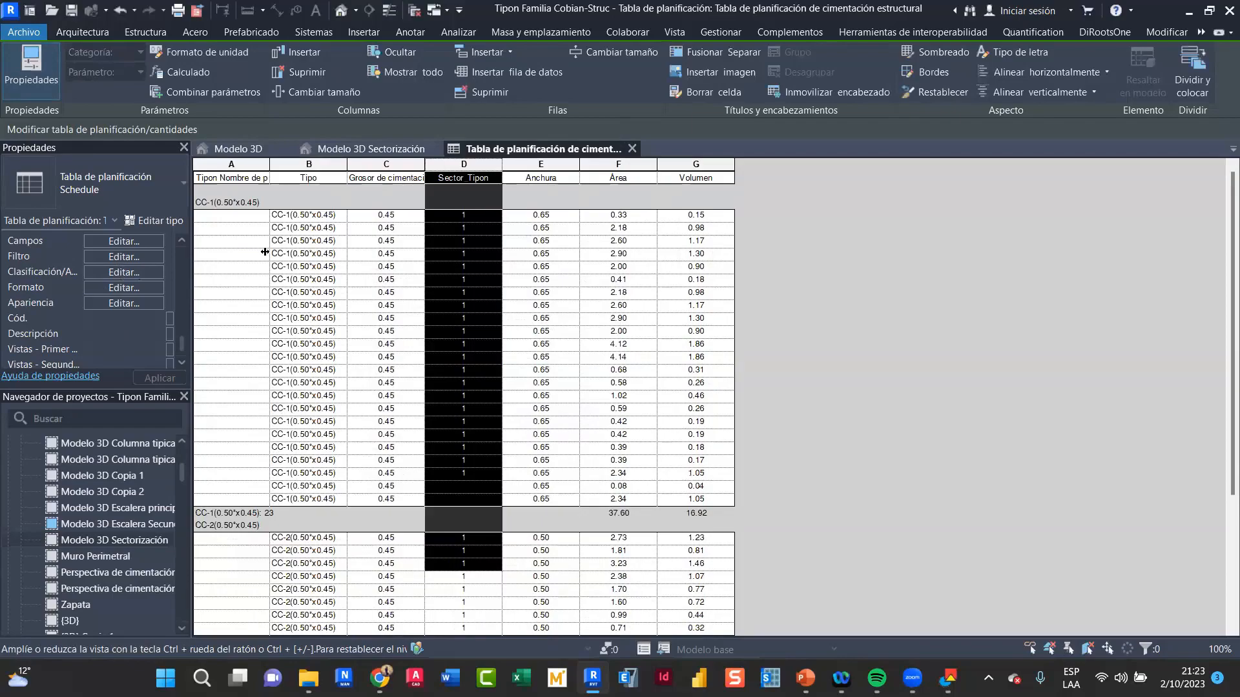
# Set Sector_Tipon to 1 for the last two rows of the CC-1 foundation group
pyautogui.click(265, 252)
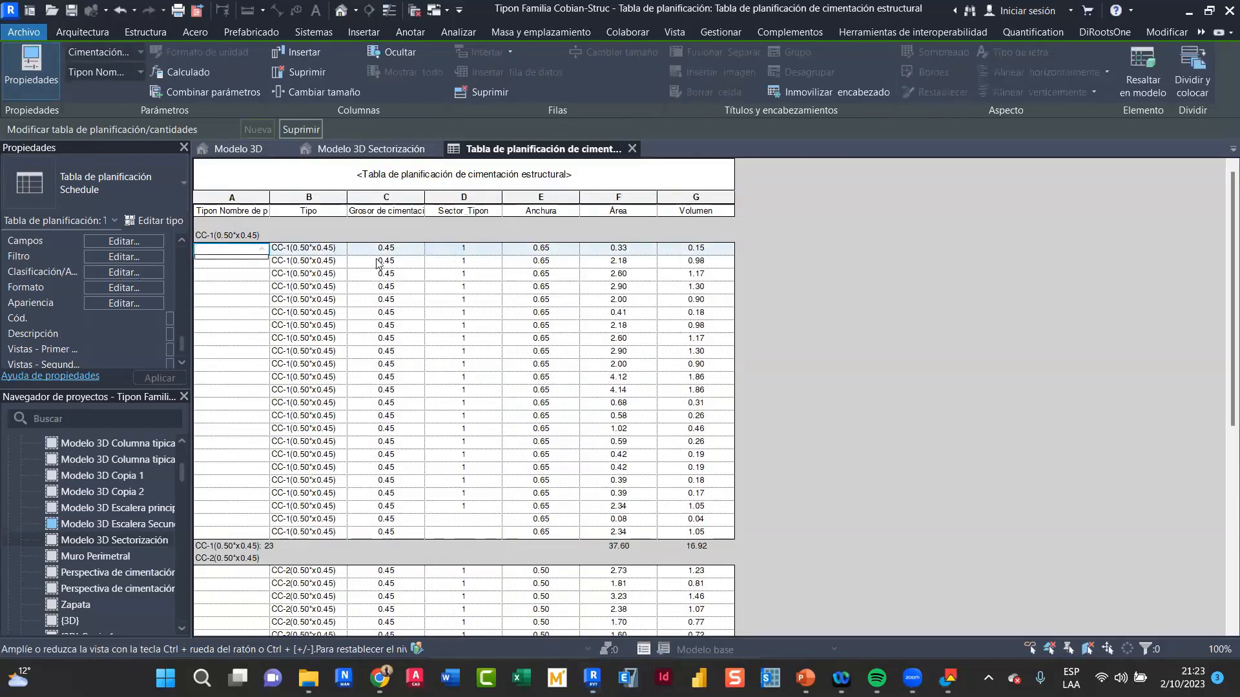
pyautogui.click(492, 510)
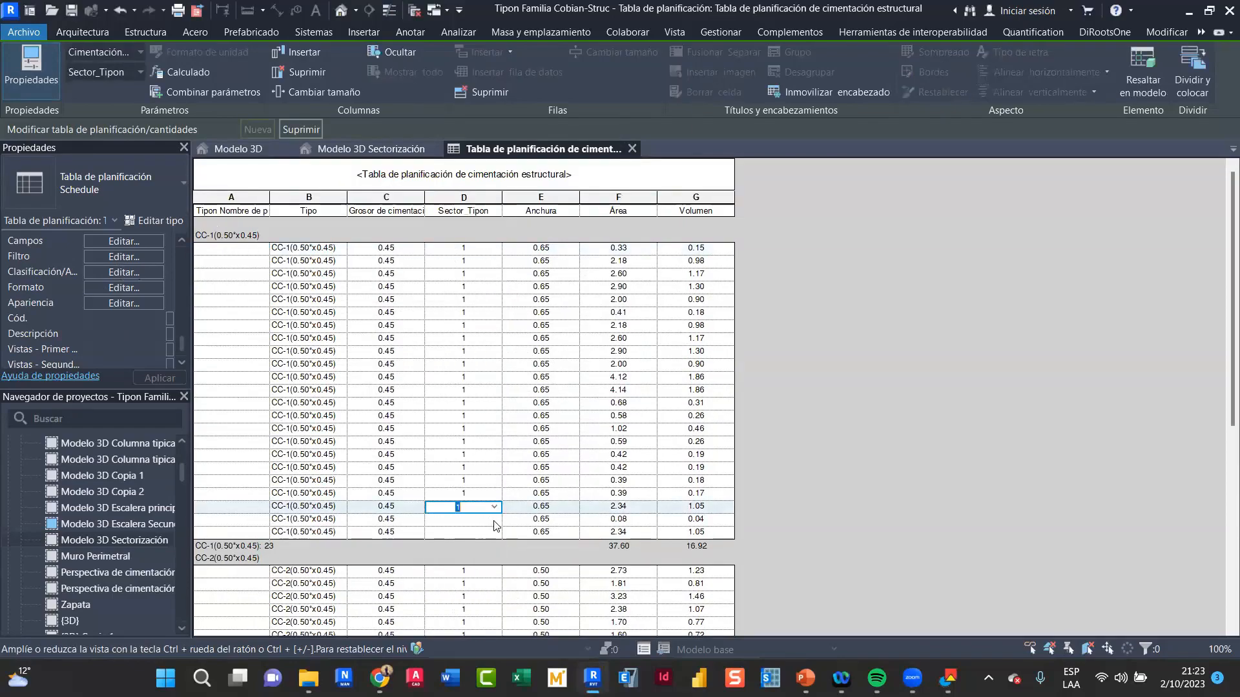
pyautogui.click(495, 522)
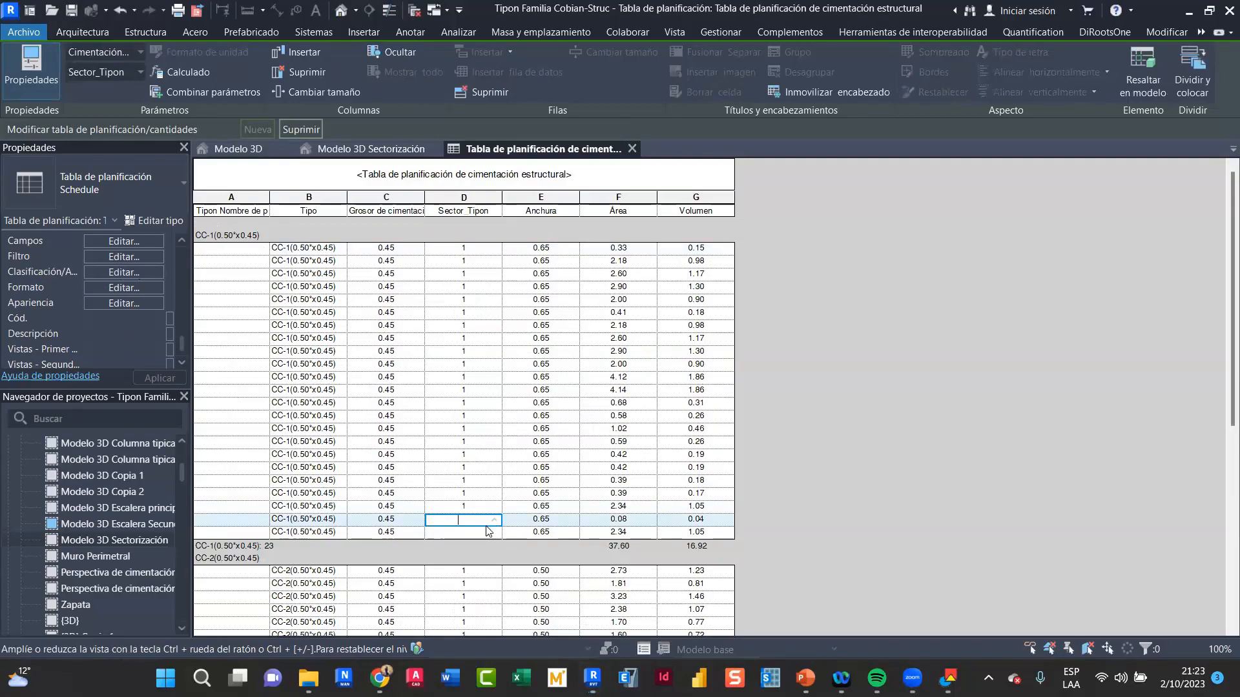
pyautogui.click(489, 531)
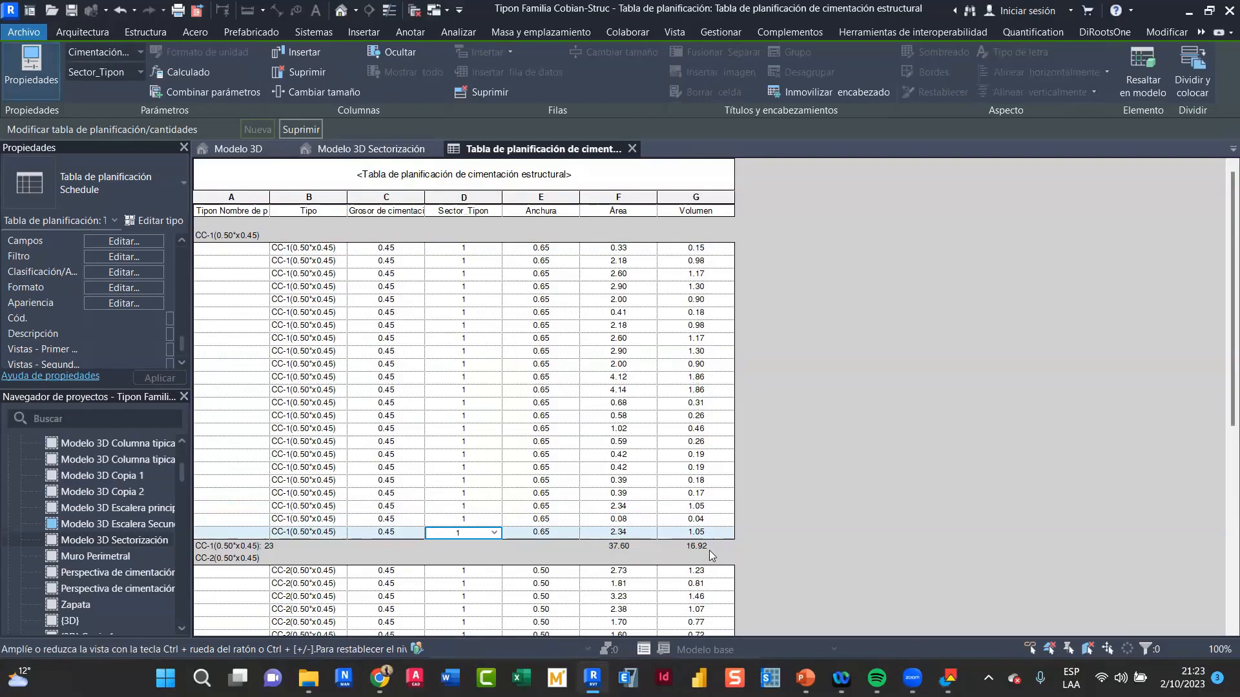
# Review the area and volume subtotals of each foundation type throughout the schedule
pyautogui.scroll(-4, 709, 551)
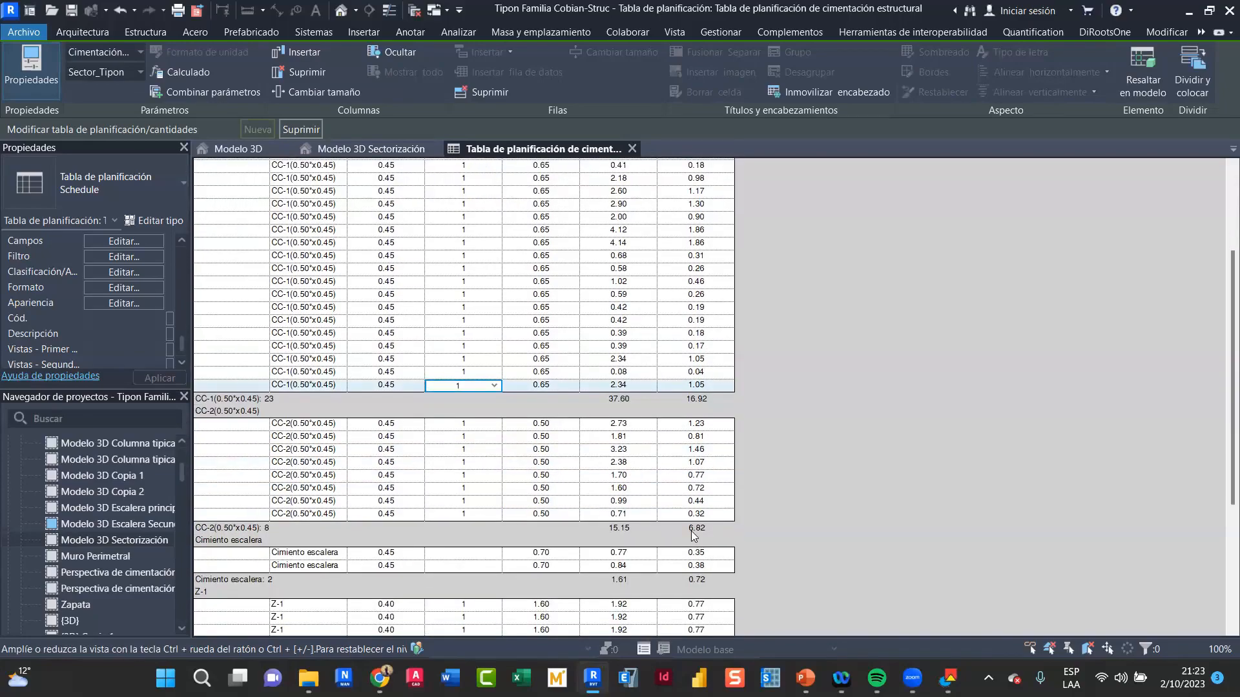
pyautogui.scroll(-6, 691, 531)
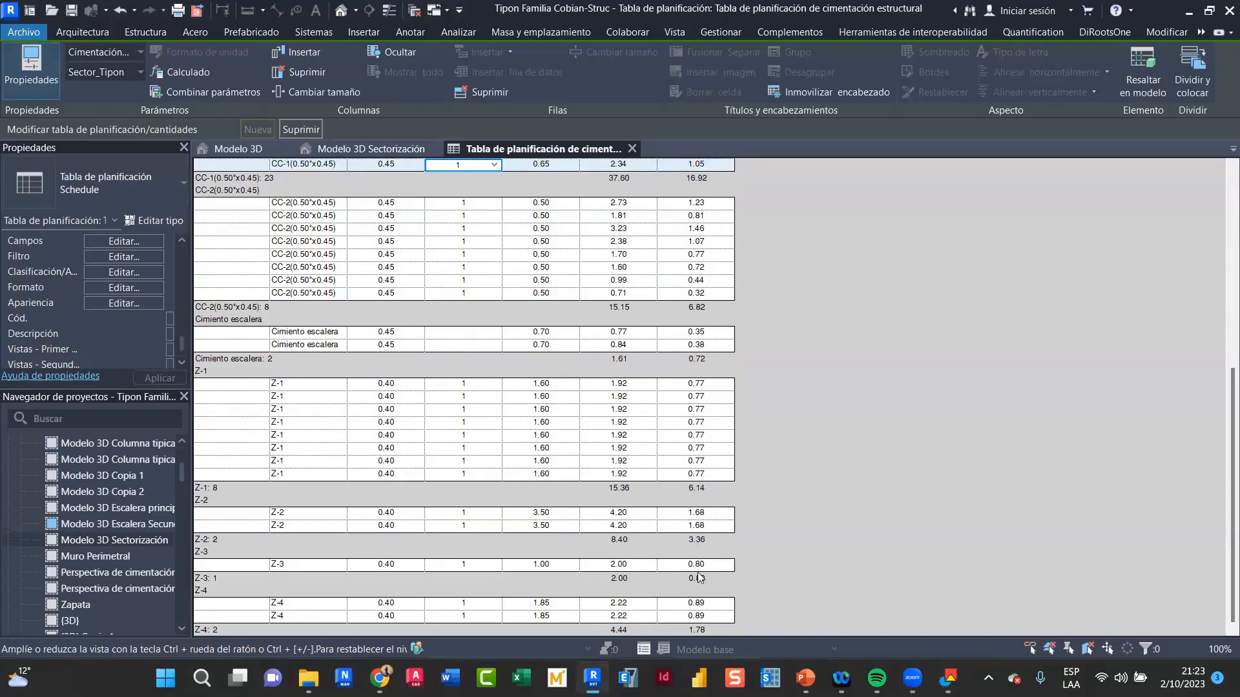
pyautogui.scroll(-1, 697, 574)
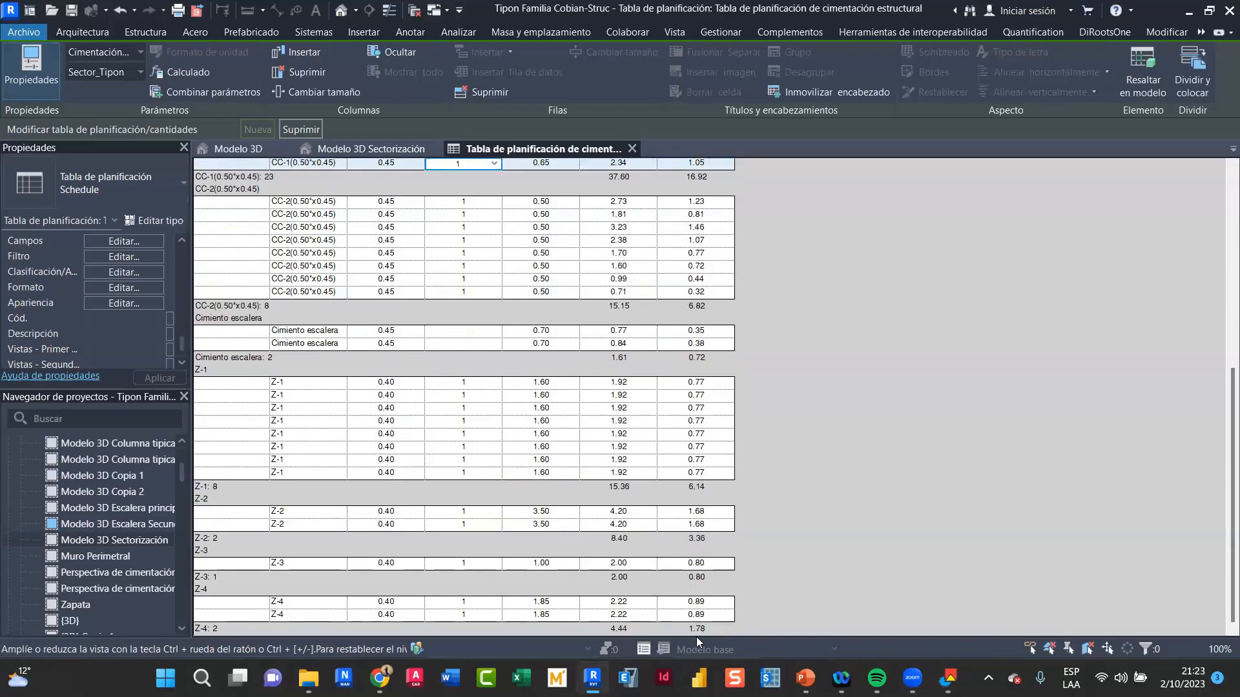
pyautogui.scroll(6, 700, 628)
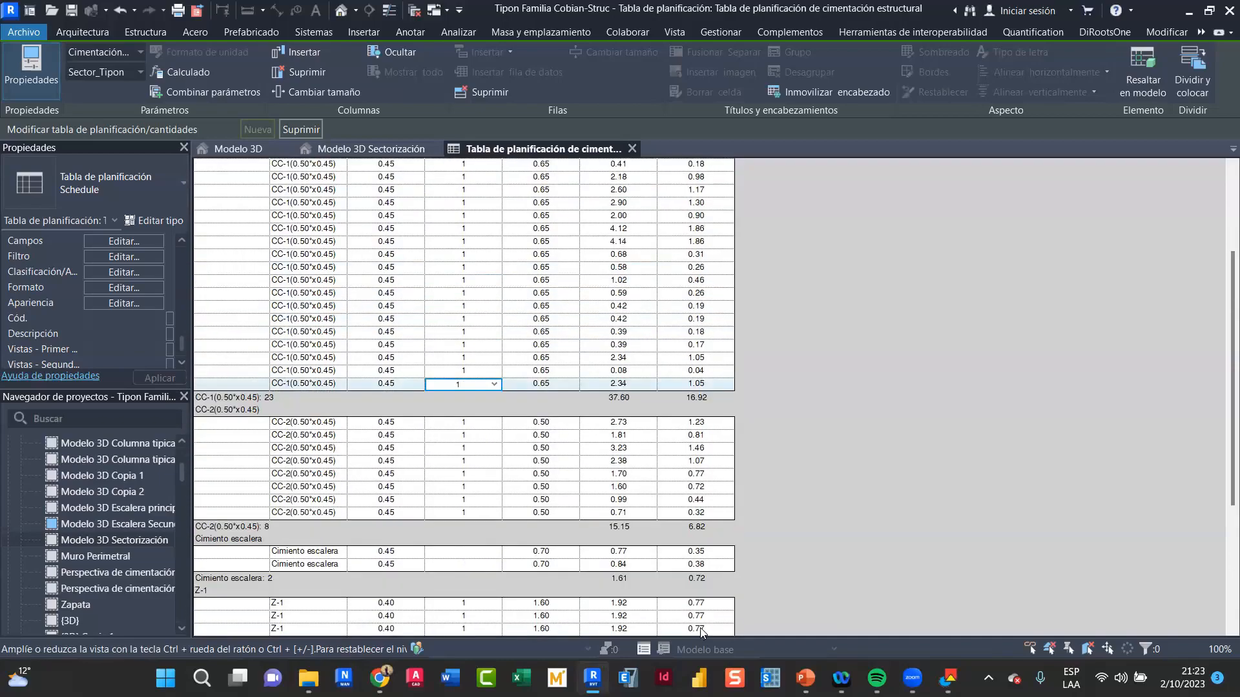
pyautogui.scroll(4, 704, 630)
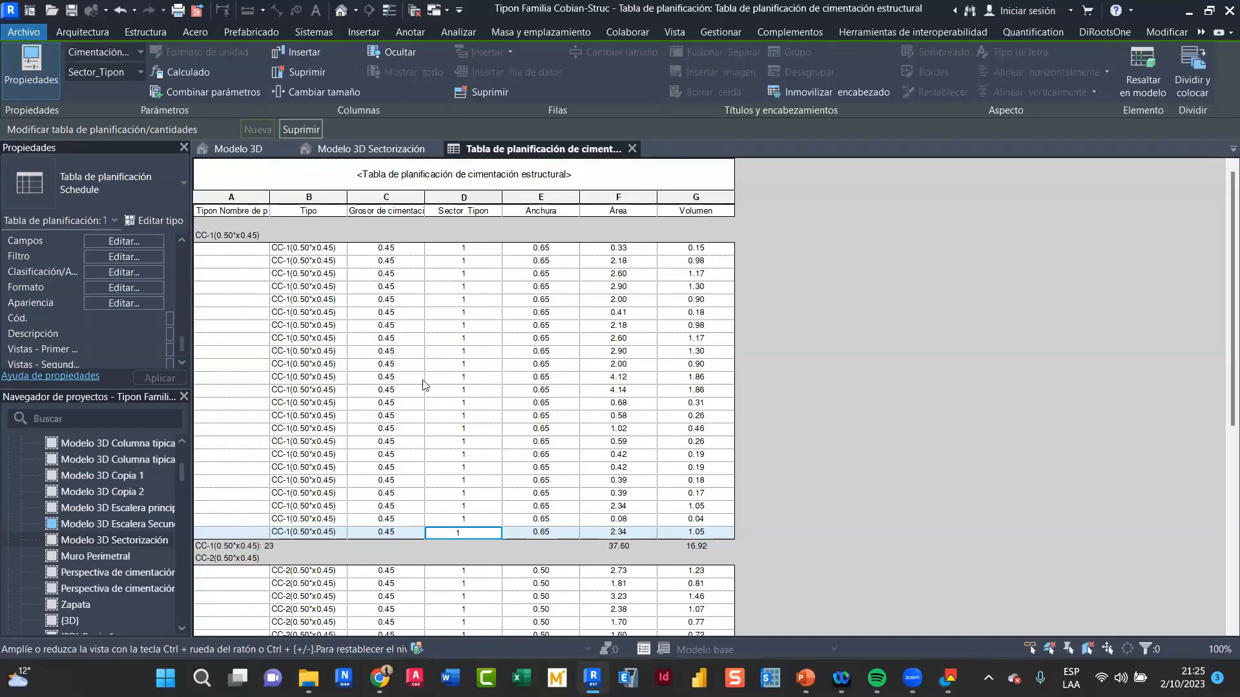
pyautogui.scroll(-5, 495, 412)
pyautogui.scroll(5, 495, 413)
pyautogui.click(591, 179)
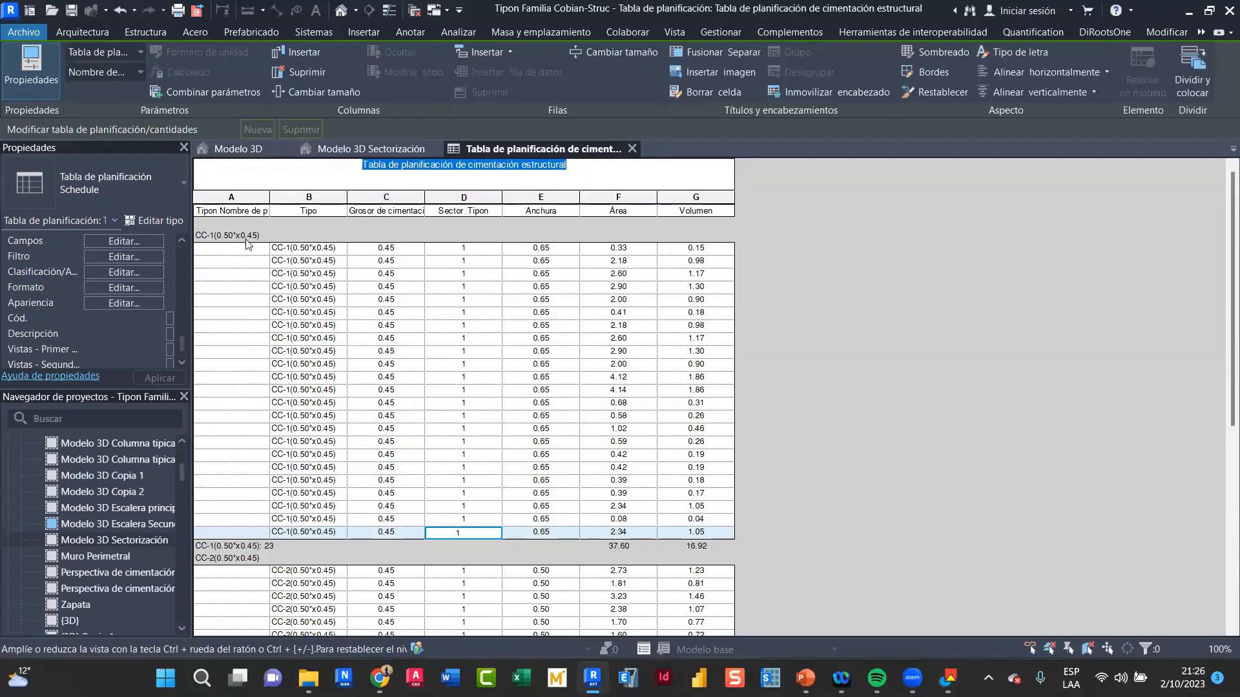
# Try a schedule filter on Tipo with es igual a and the CC-1 type, and reset the filter field to (ninguno)
pyautogui.click(107, 257)
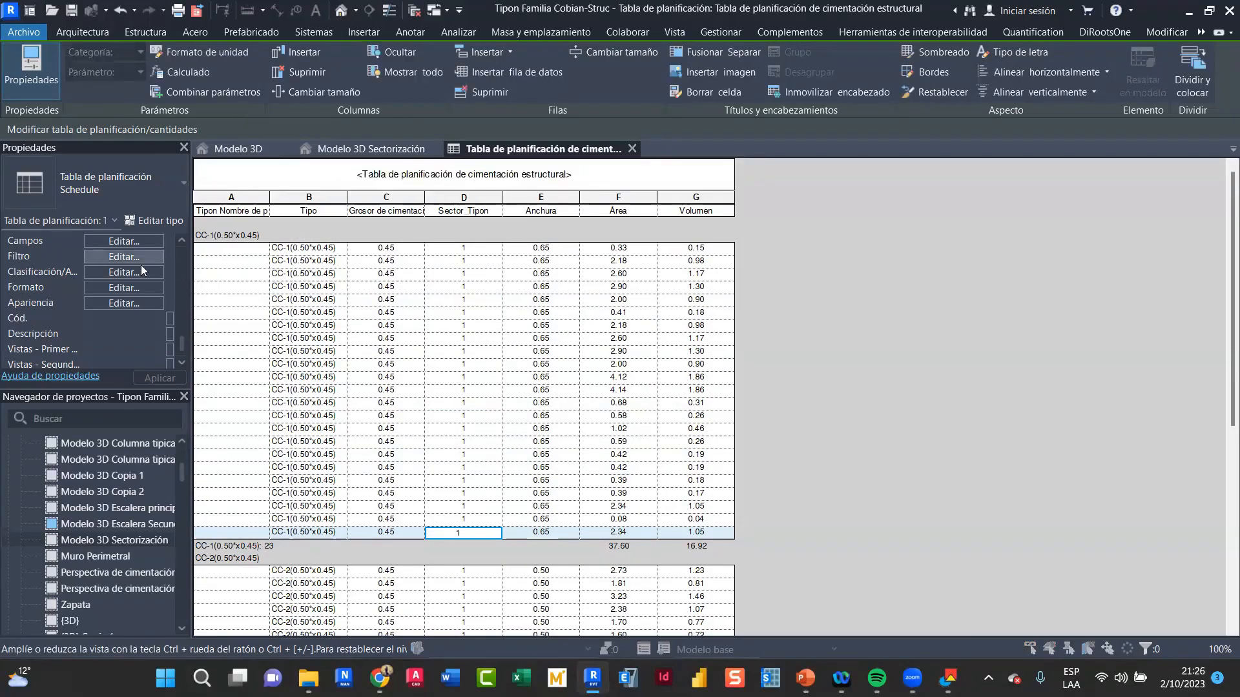
pyautogui.click(375, 184)
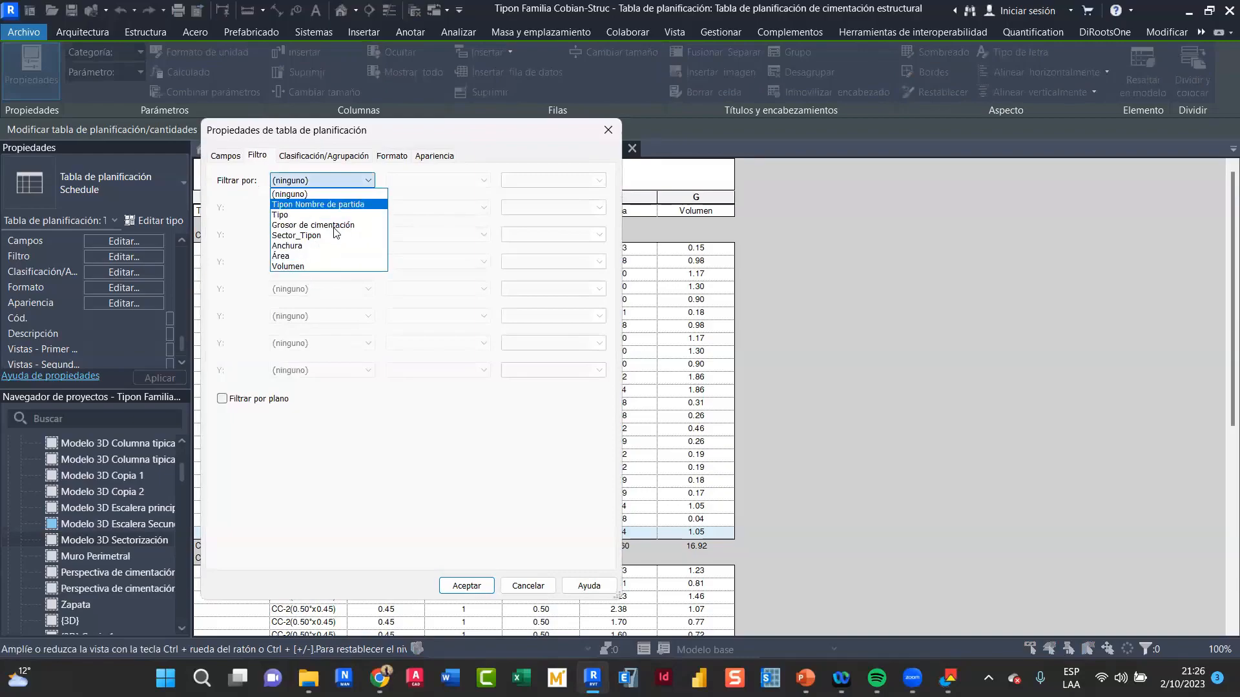
pyautogui.click(329, 215)
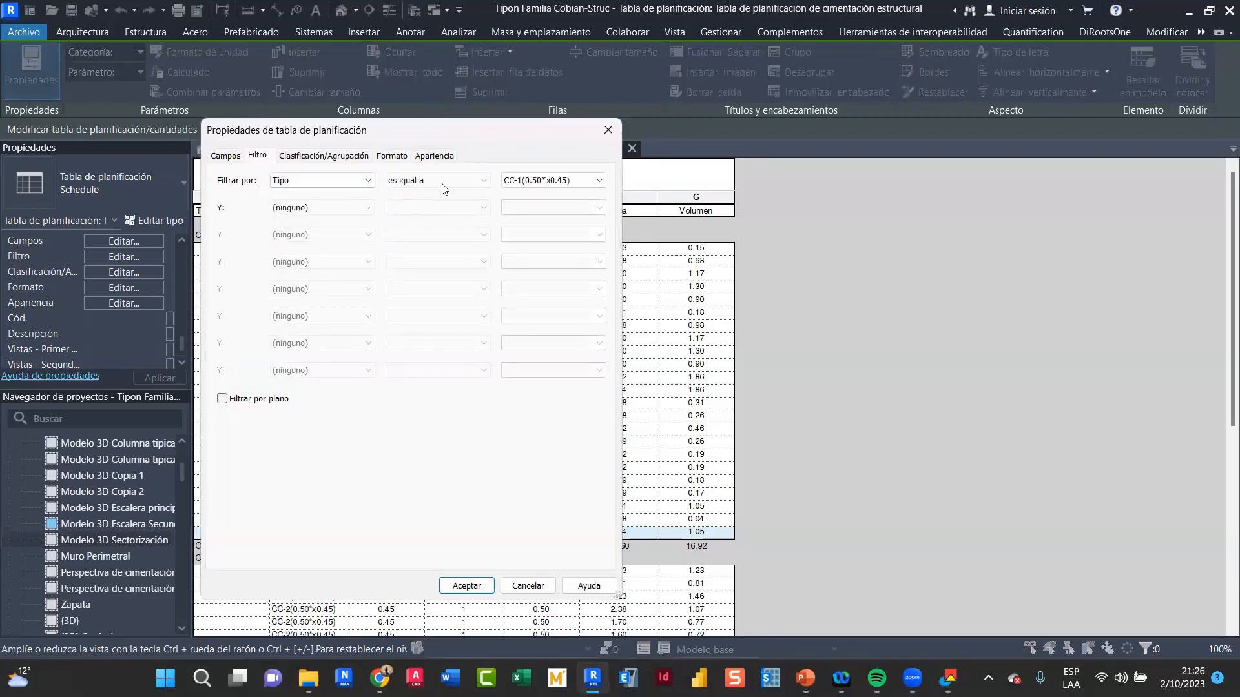
pyautogui.click(486, 180)
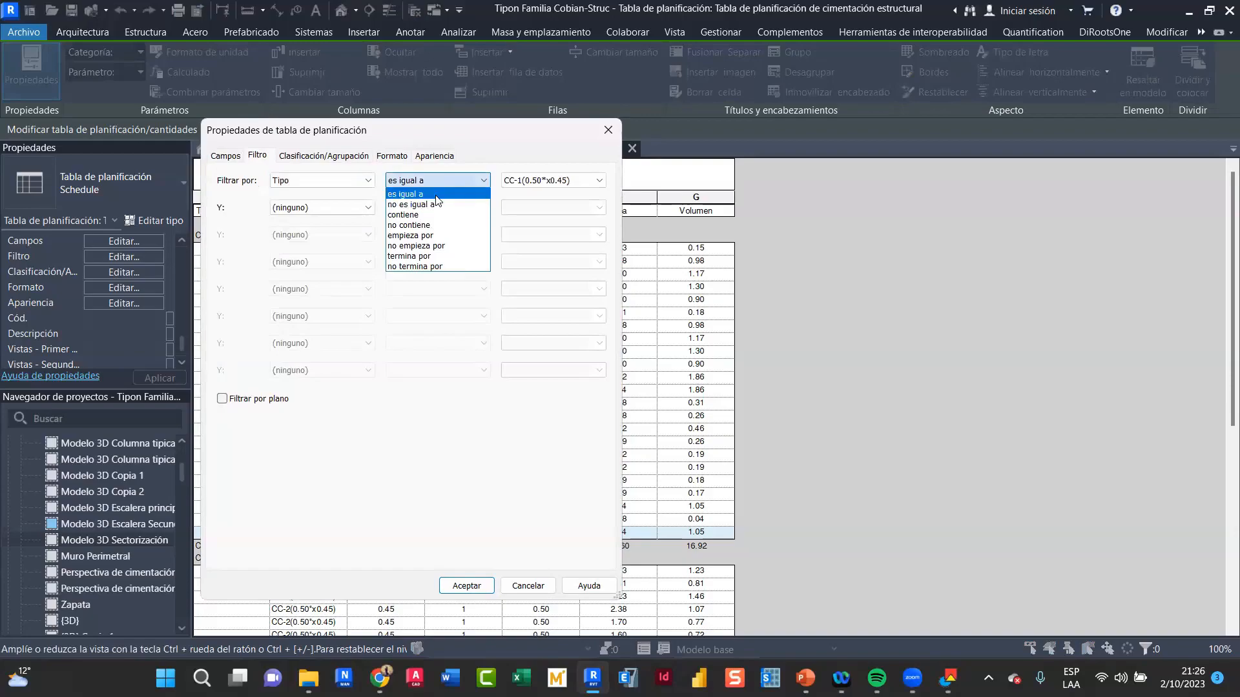
pyautogui.click(351, 183)
pyautogui.click(369, 184)
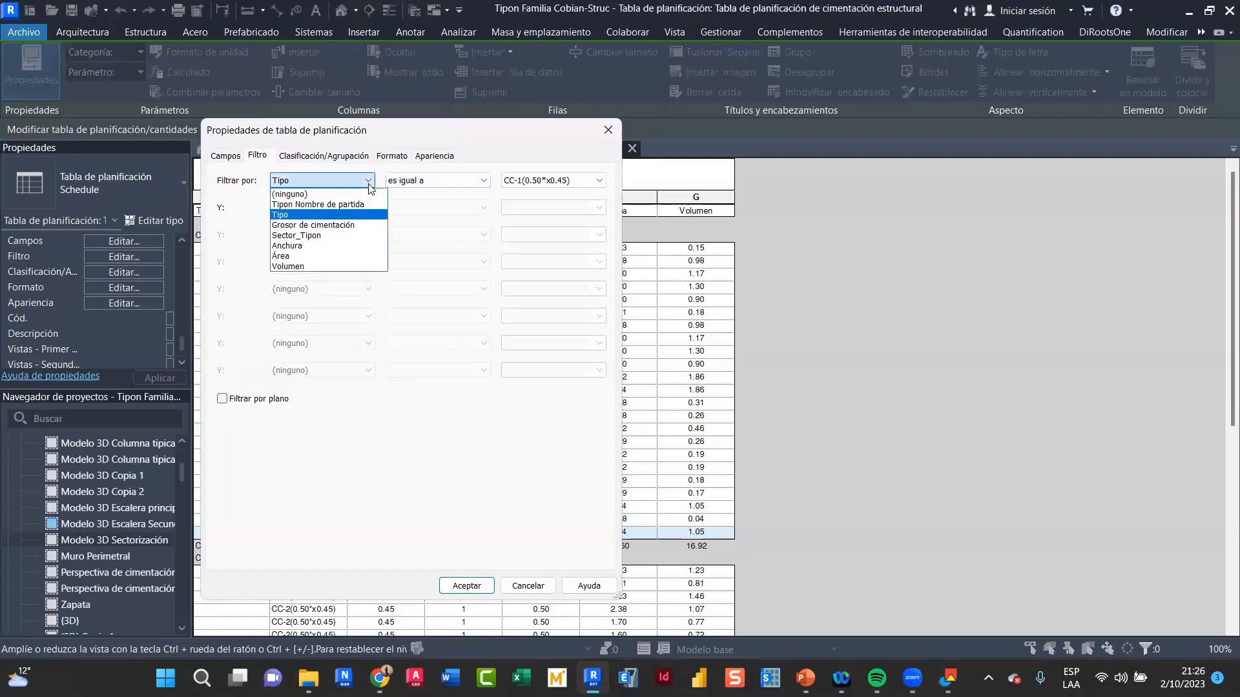
pyautogui.click(364, 194)
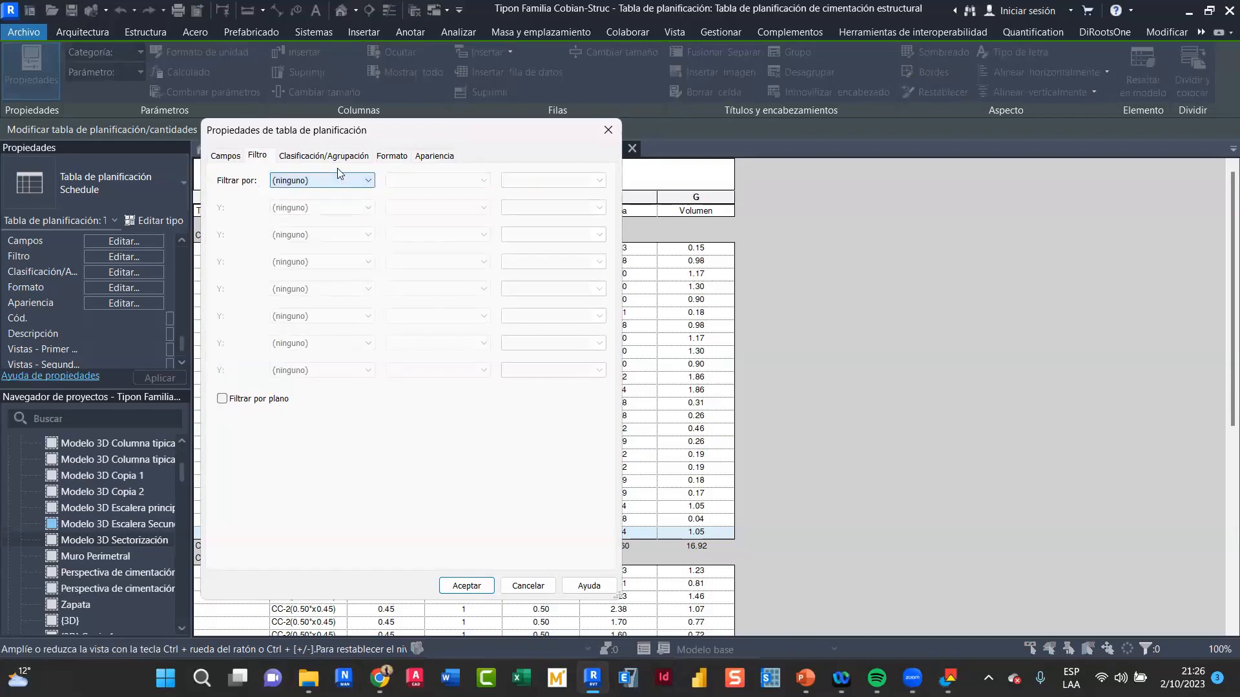
pyautogui.click(321, 157)
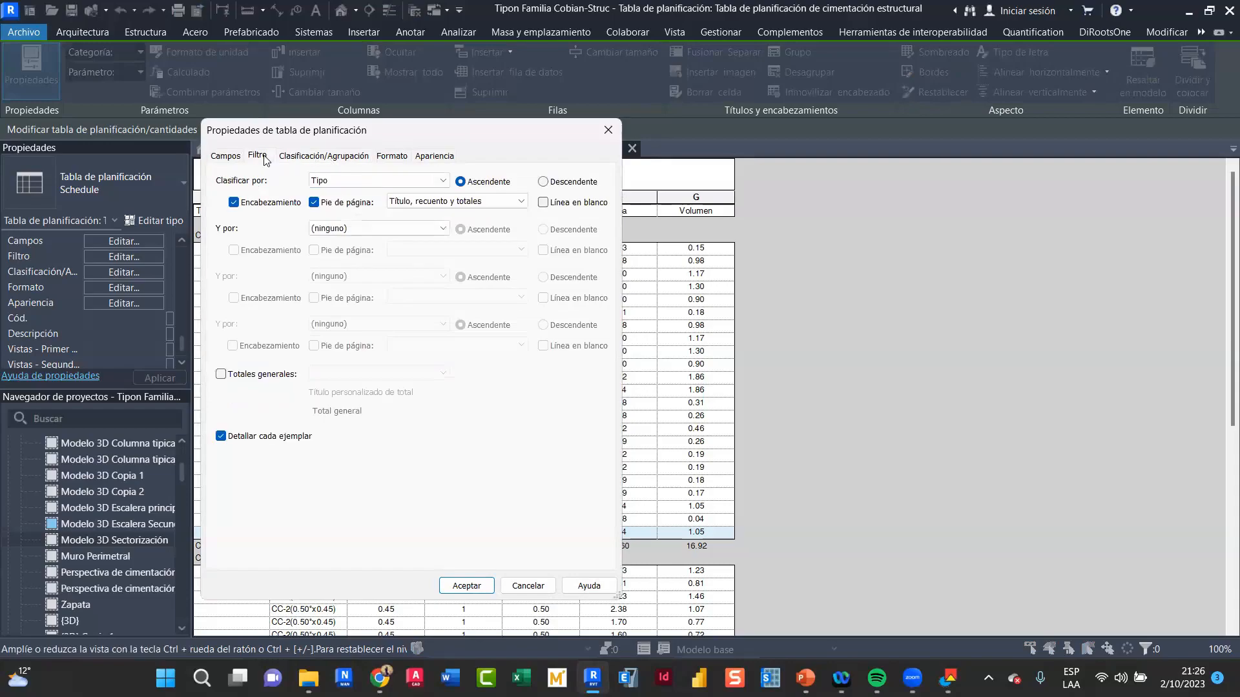
# Try filtering the schedule by Tipo with es igual a Z-1 and a second Tipo condition of es igual a Z-2
pyautogui.click(257, 156)
pyautogui.click(326, 181)
pyautogui.click(320, 217)
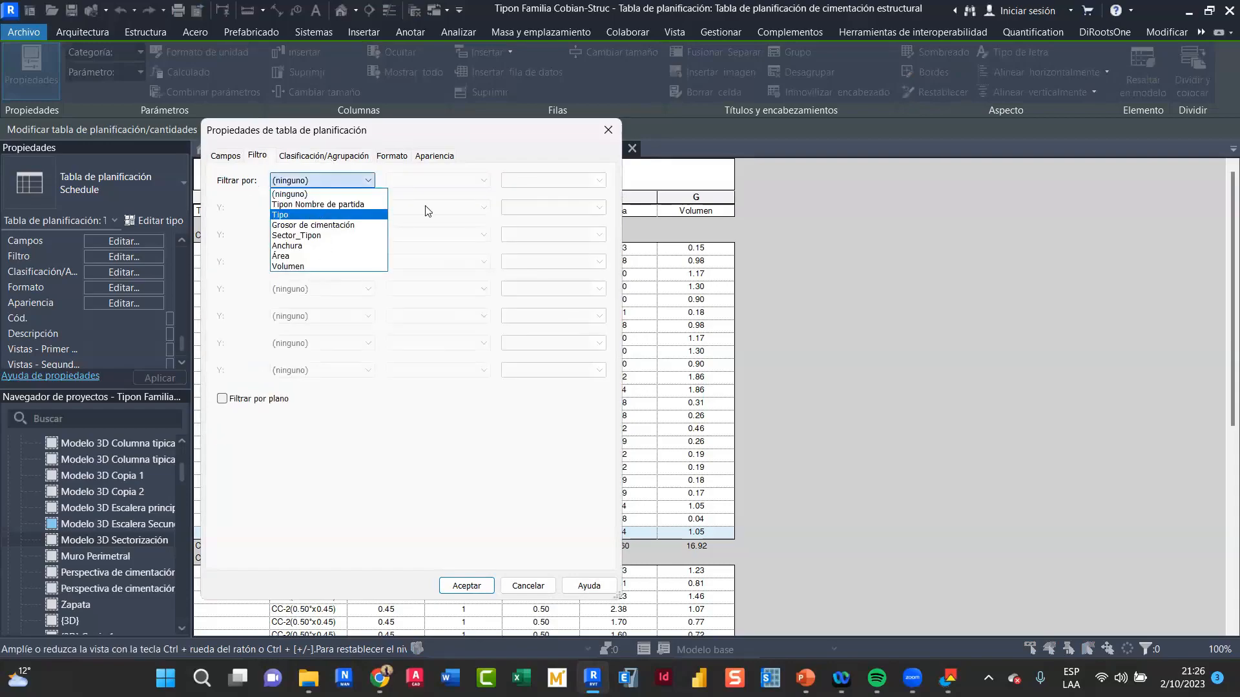
pyautogui.click(554, 181)
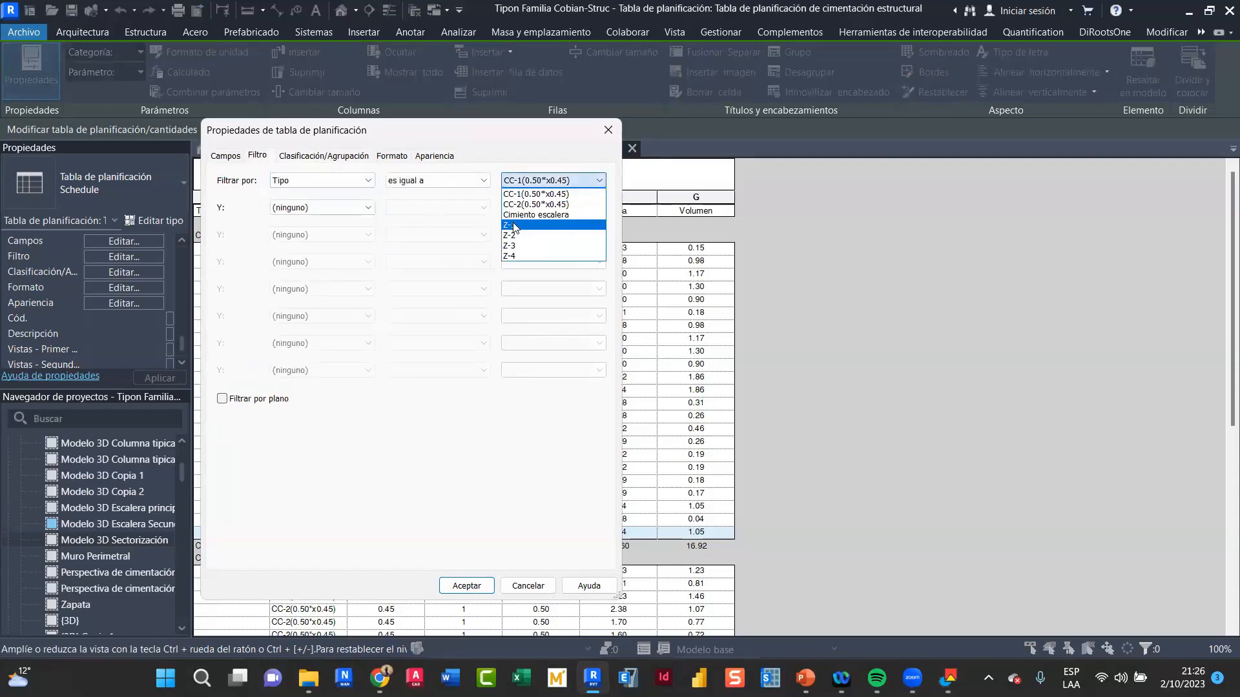
pyautogui.click(522, 226)
pyautogui.click(357, 208)
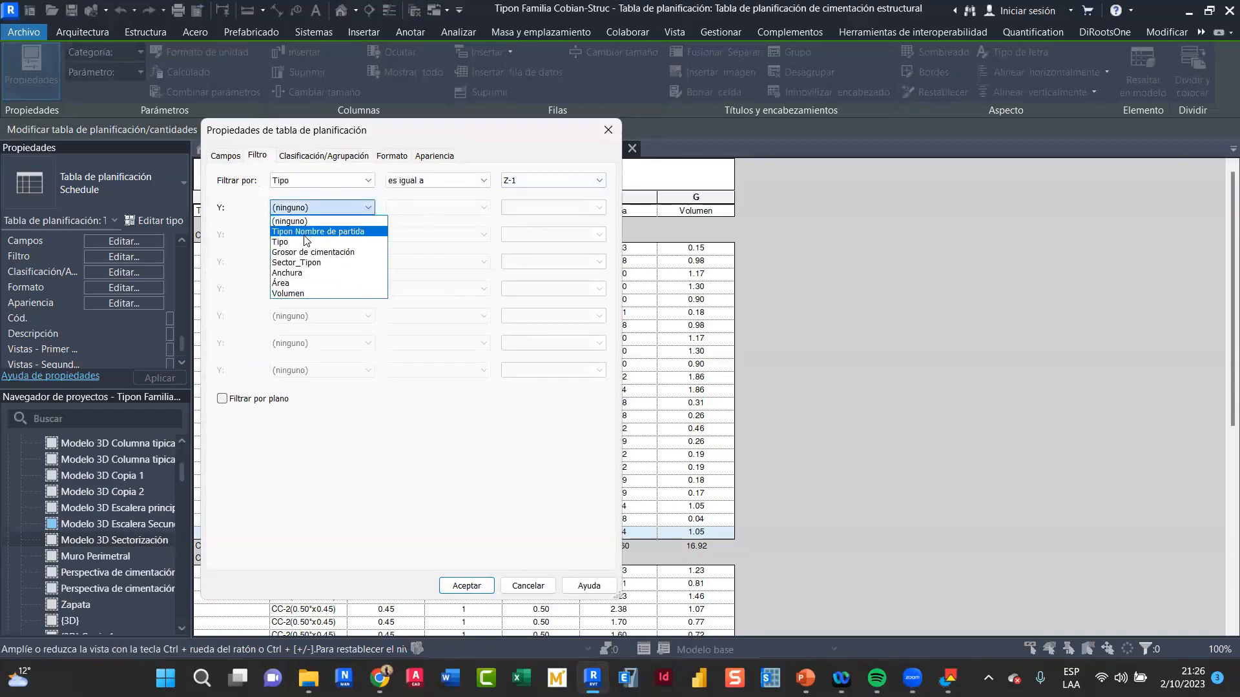
pyautogui.click(310, 241)
pyautogui.click(520, 207)
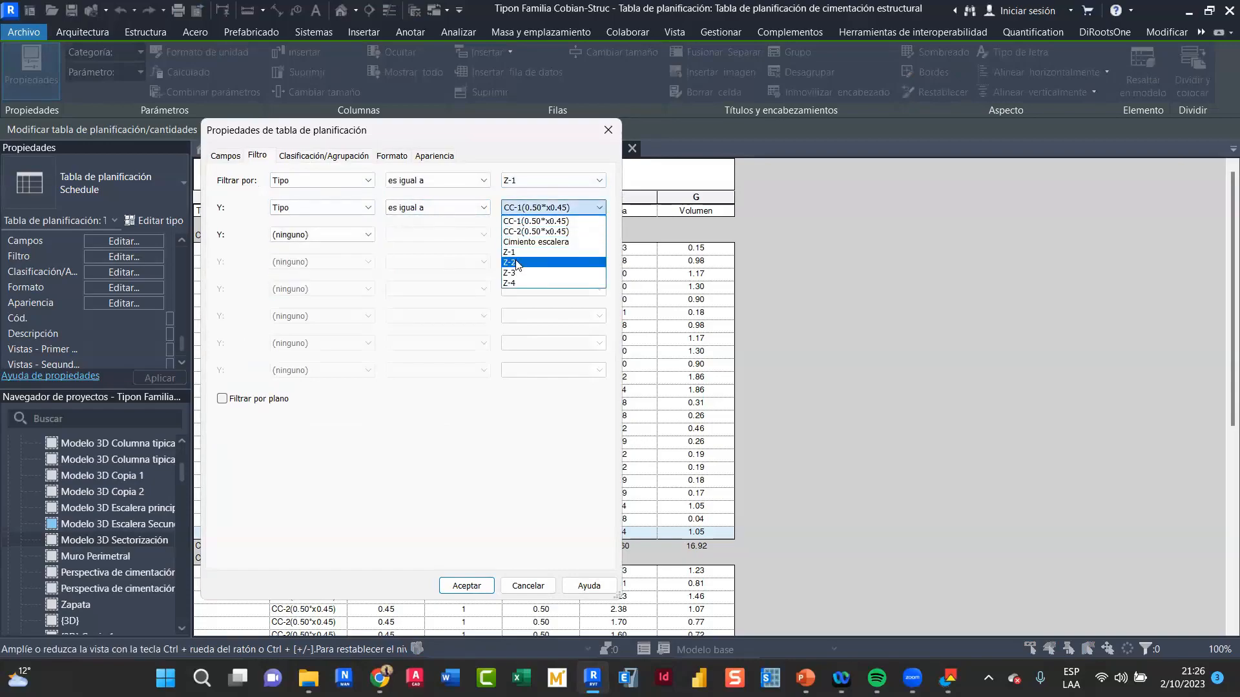
pyautogui.click(516, 245)
# Try adding two more Tipo filter conditions, es igual a Z-3 and es igual a Z-4, and accept the schedule properties
pyautogui.click(305, 235)
pyautogui.click(300, 271)
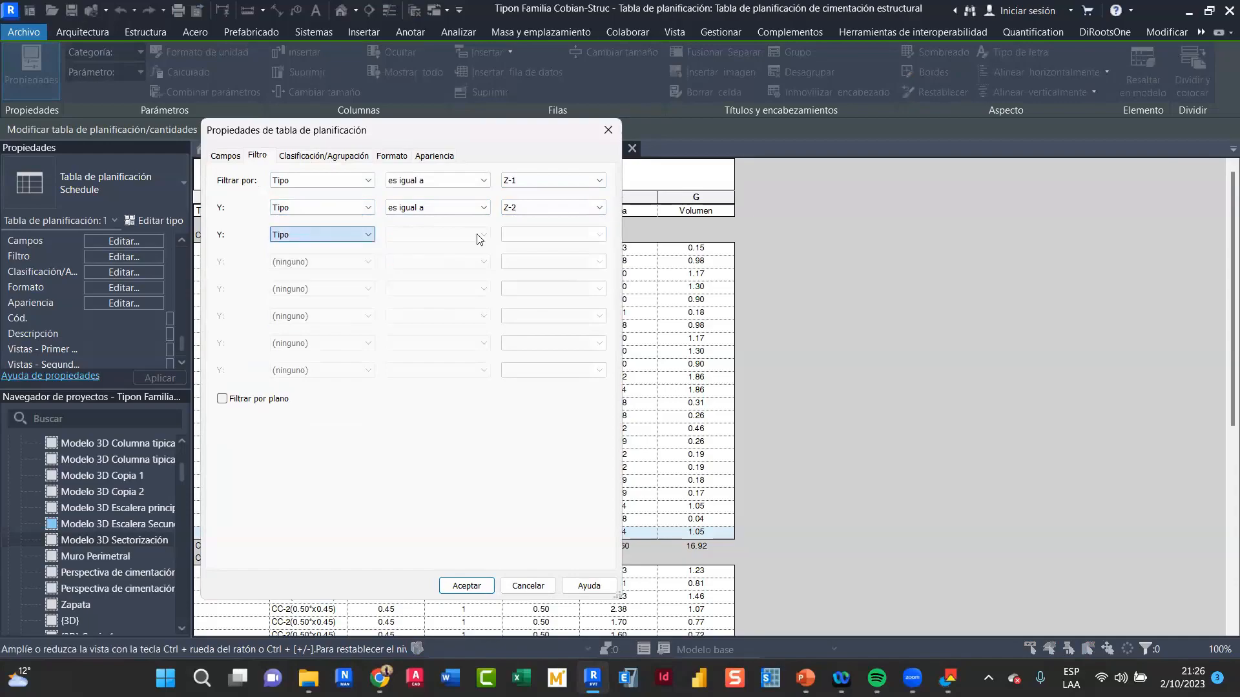
pyautogui.click(480, 235)
pyautogui.click(544, 238)
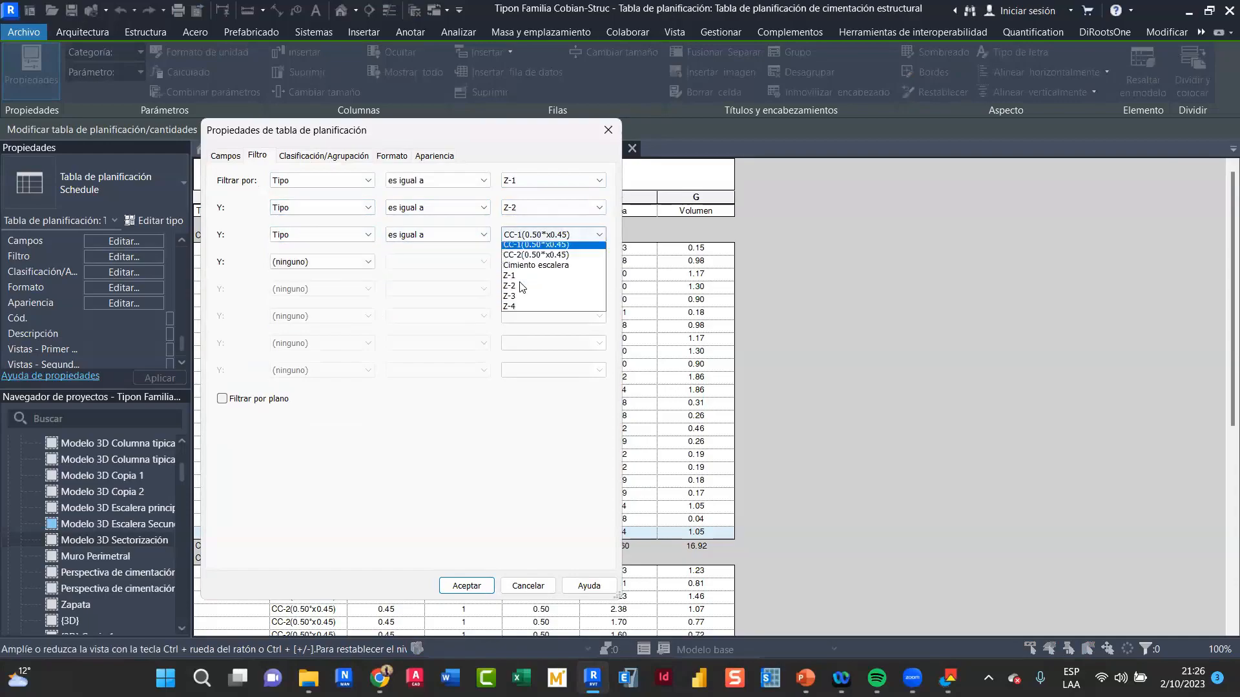
pyautogui.click(522, 301)
pyautogui.click(321, 261)
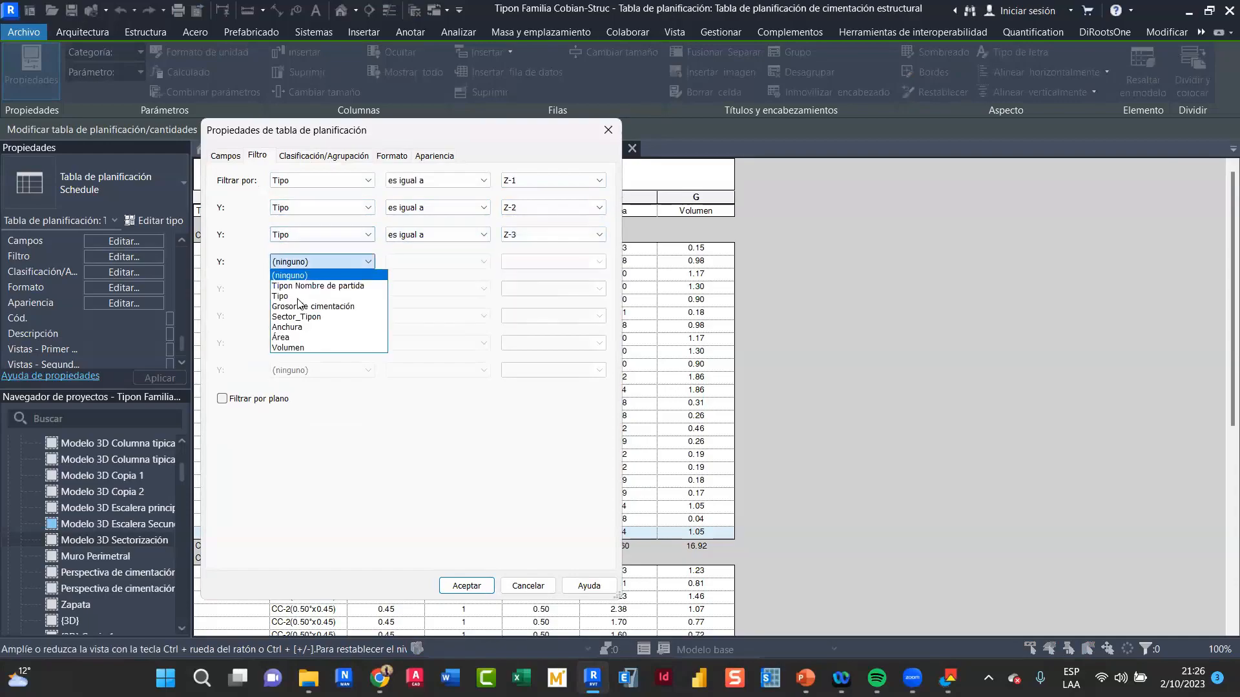
pyautogui.click(304, 298)
pyautogui.click(520, 261)
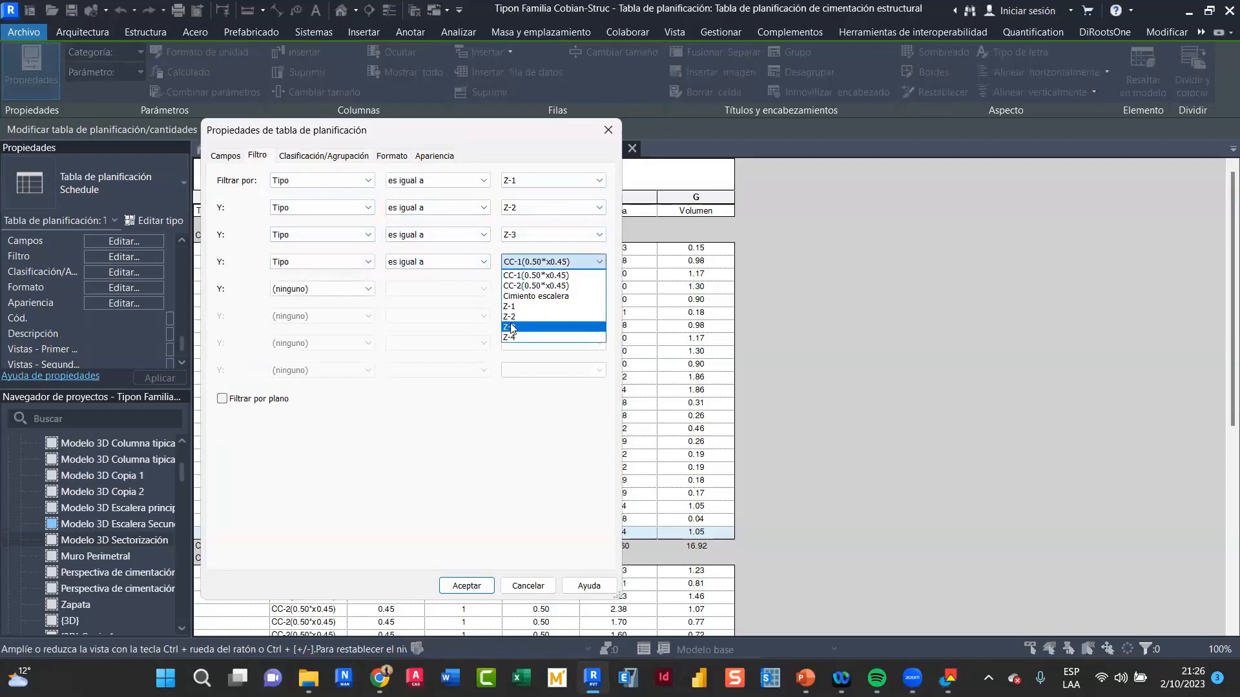
pyautogui.click(534, 343)
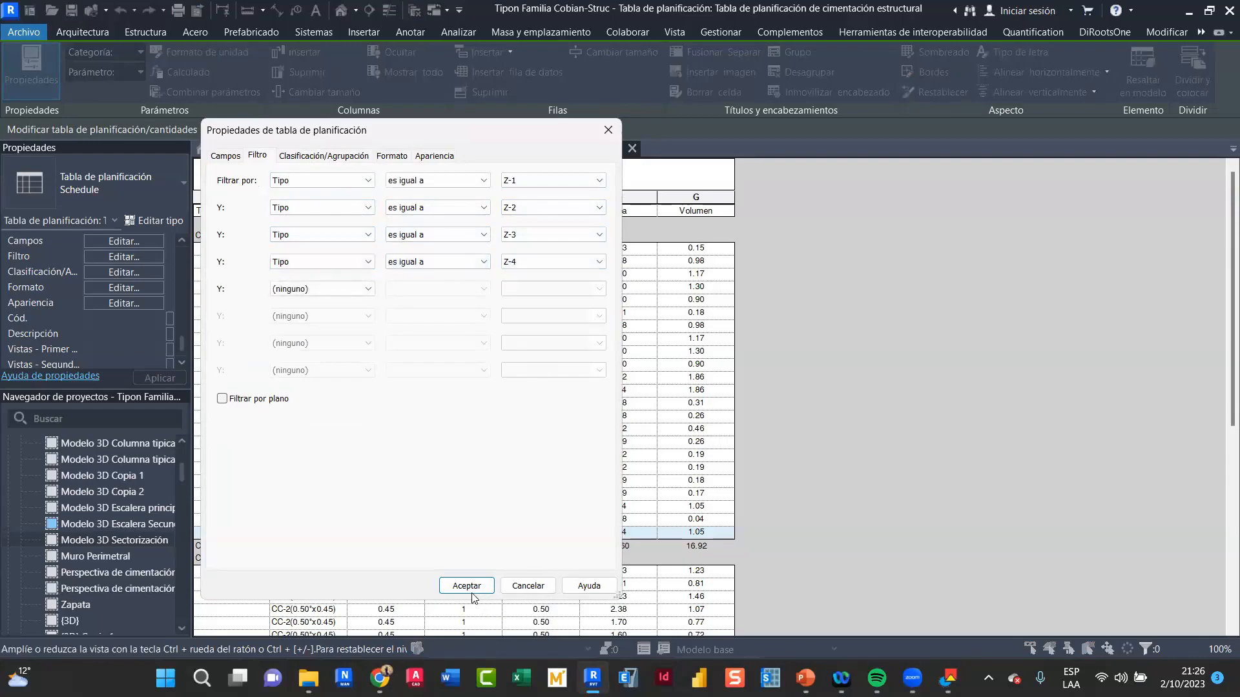
pyautogui.click(475, 588)
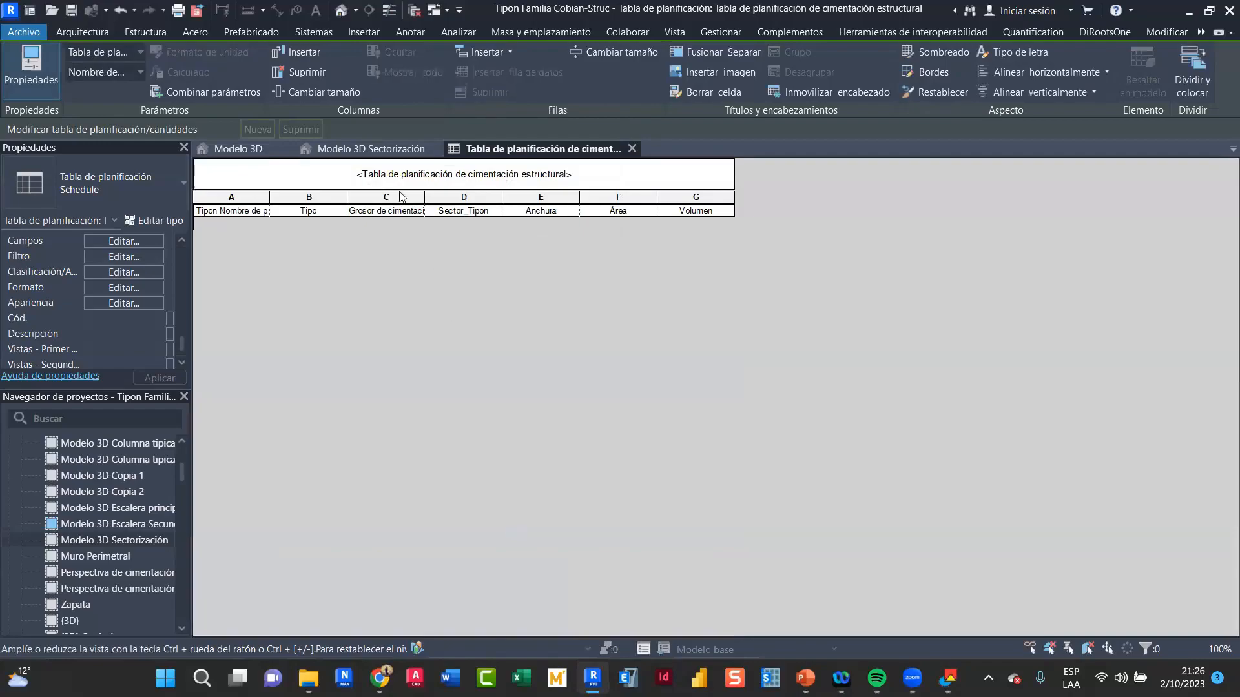
# Try changing the first two Tipo filter values to CC-1(0.50*x0.45) and CC-2(0.50*x0.45)
pyautogui.click(137, 240)
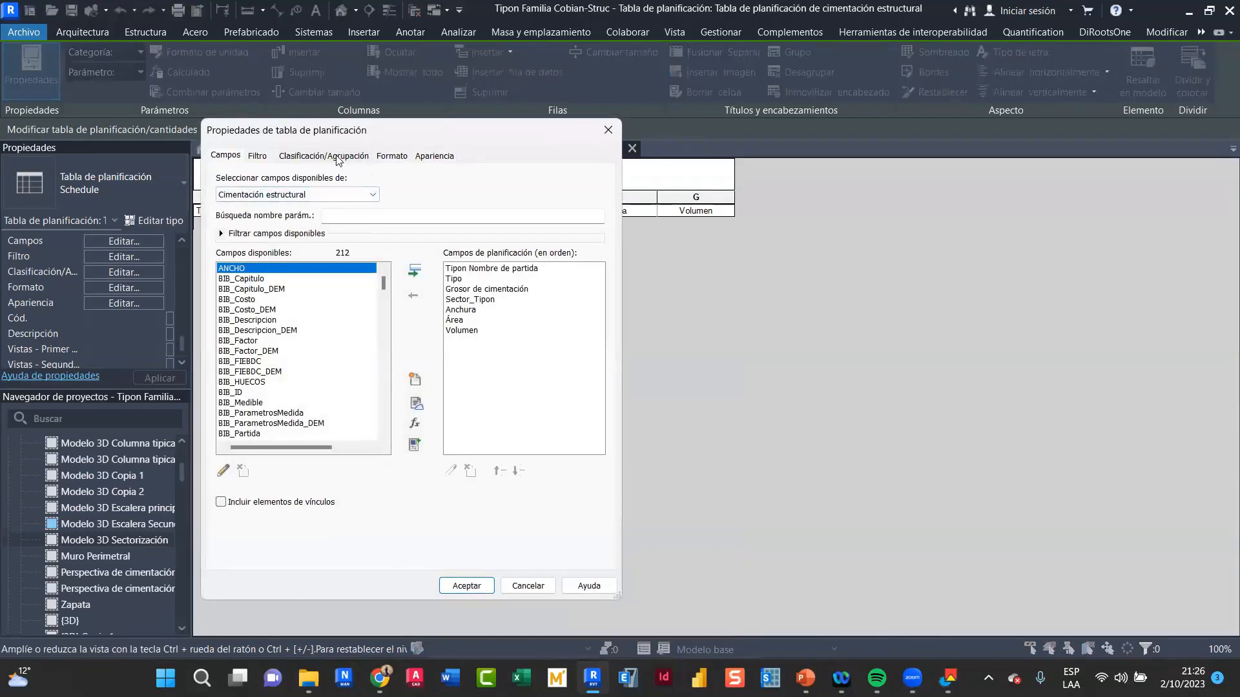
pyautogui.click(339, 157)
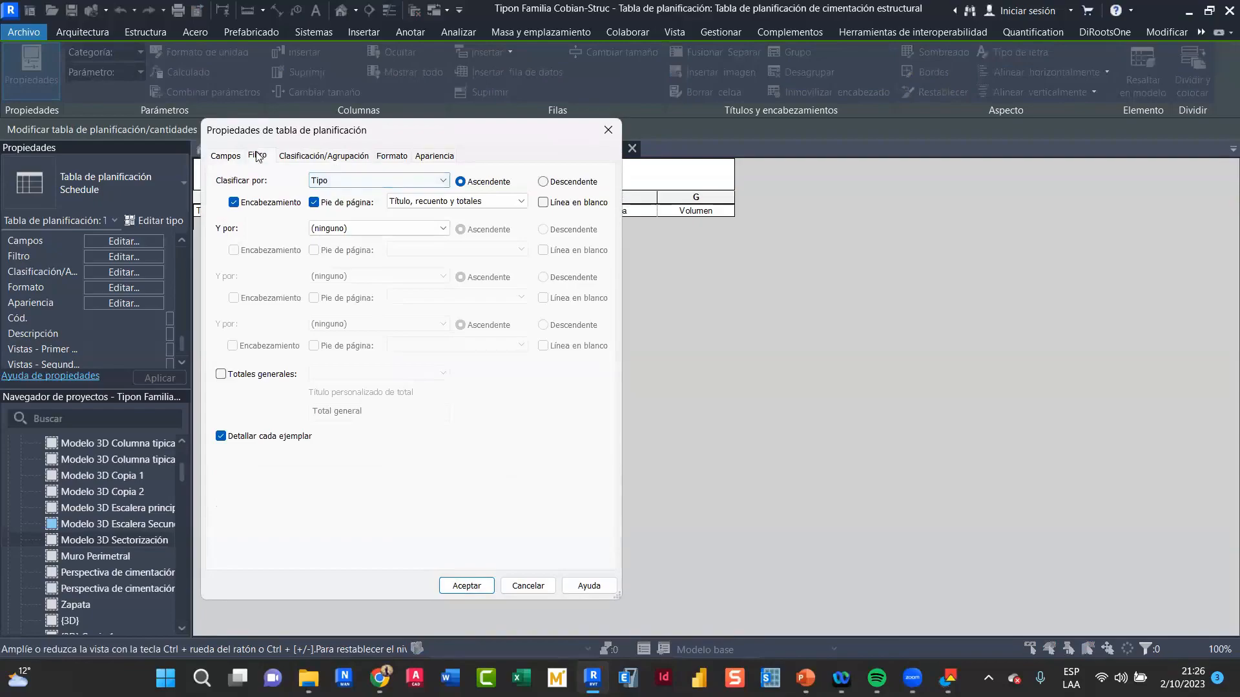
pyautogui.click(257, 155)
pyautogui.click(335, 182)
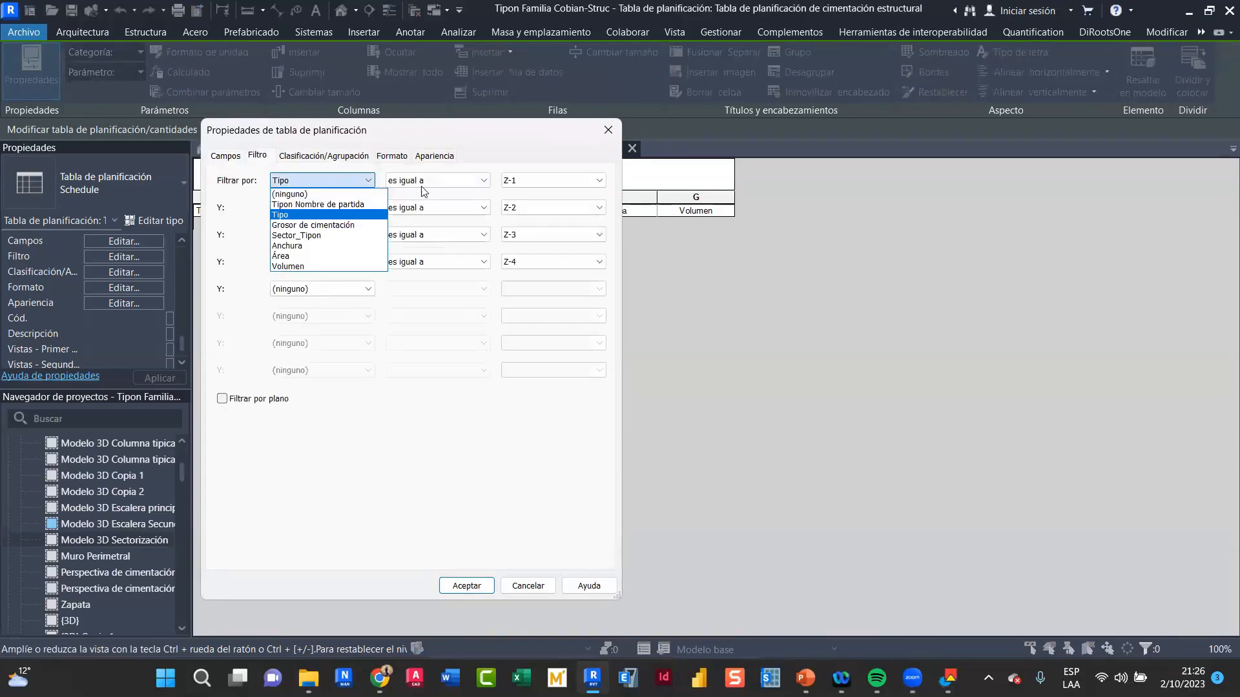
pyautogui.click(425, 186)
pyautogui.click(529, 183)
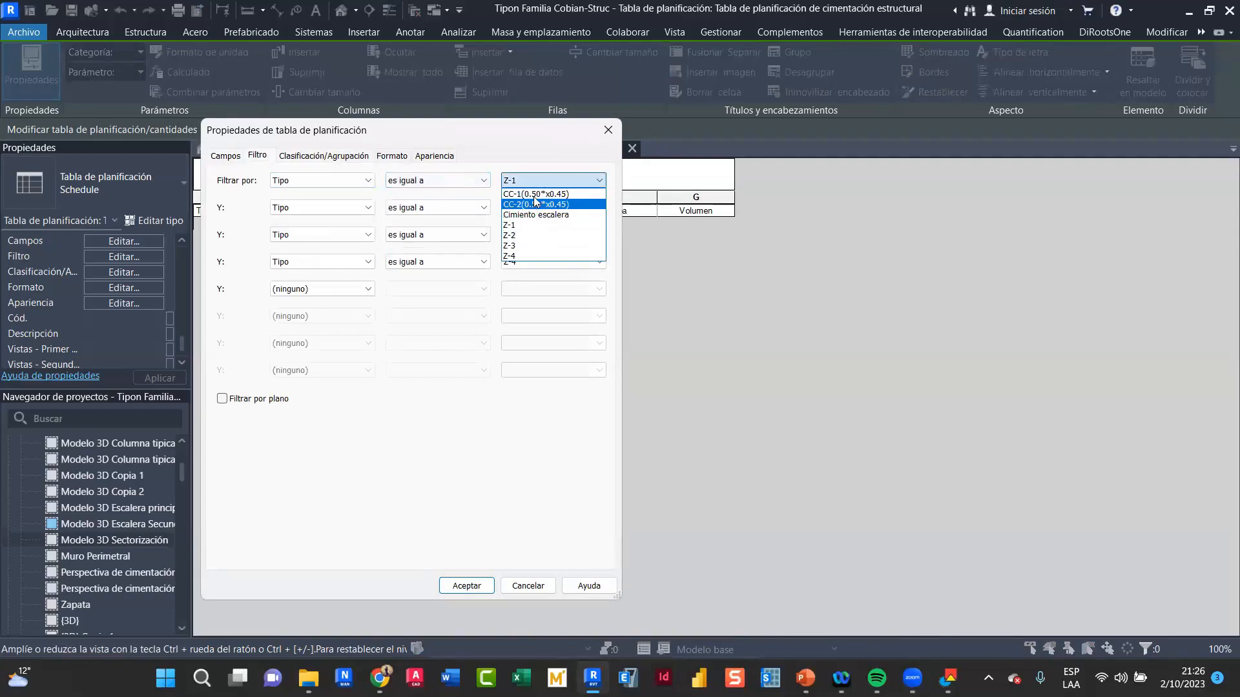
pyautogui.click(534, 195)
pyautogui.click(526, 207)
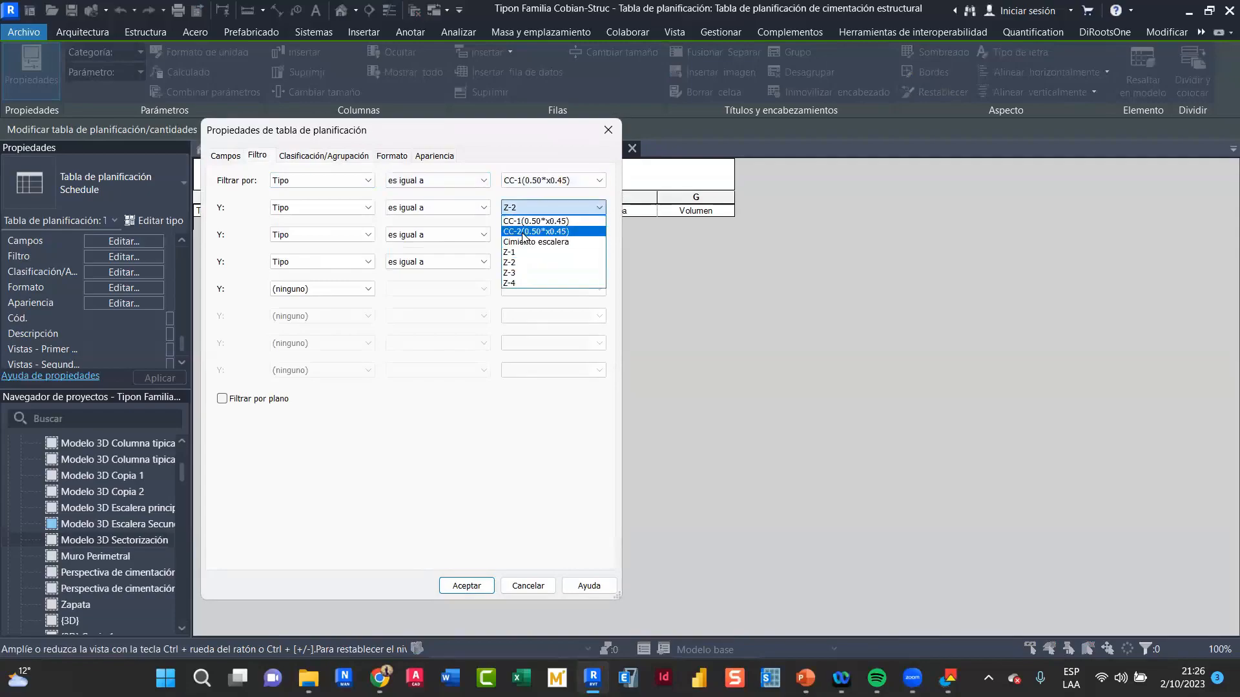
pyautogui.click(525, 231)
# Reset the third filter condition and those after it to (ninguno), and accept the schedule properties
pyautogui.click(426, 235)
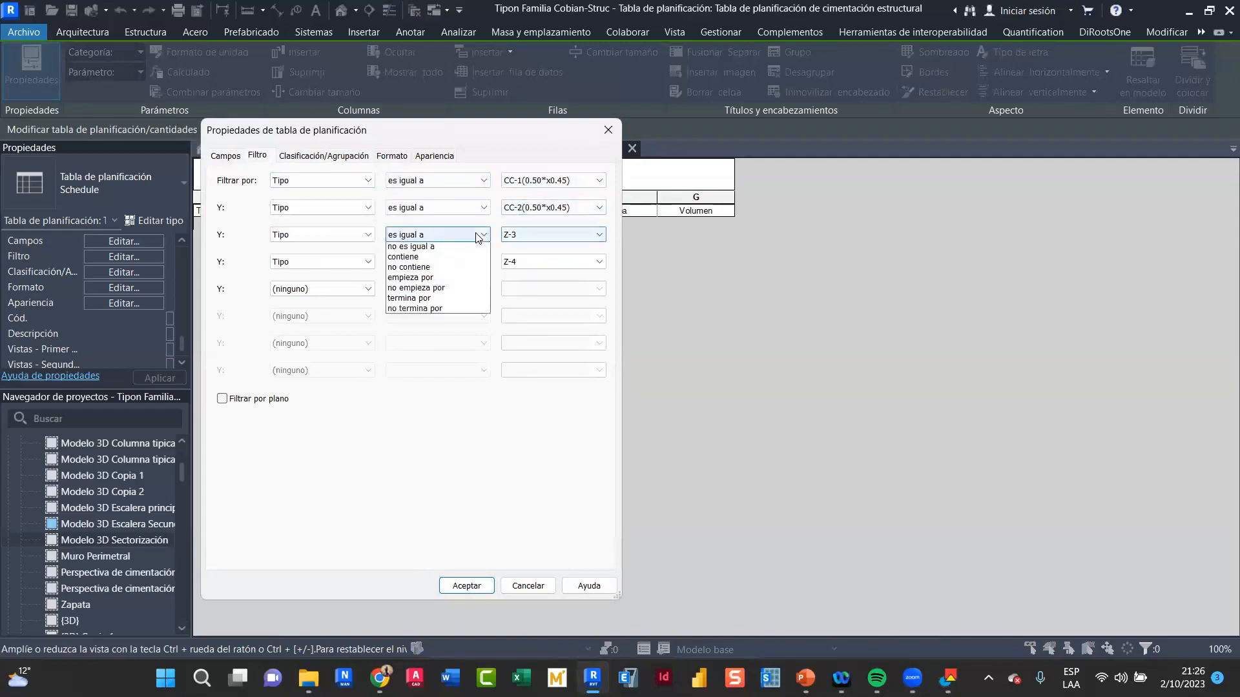
pyautogui.click(302, 238)
pyautogui.click(302, 238)
pyautogui.click(289, 248)
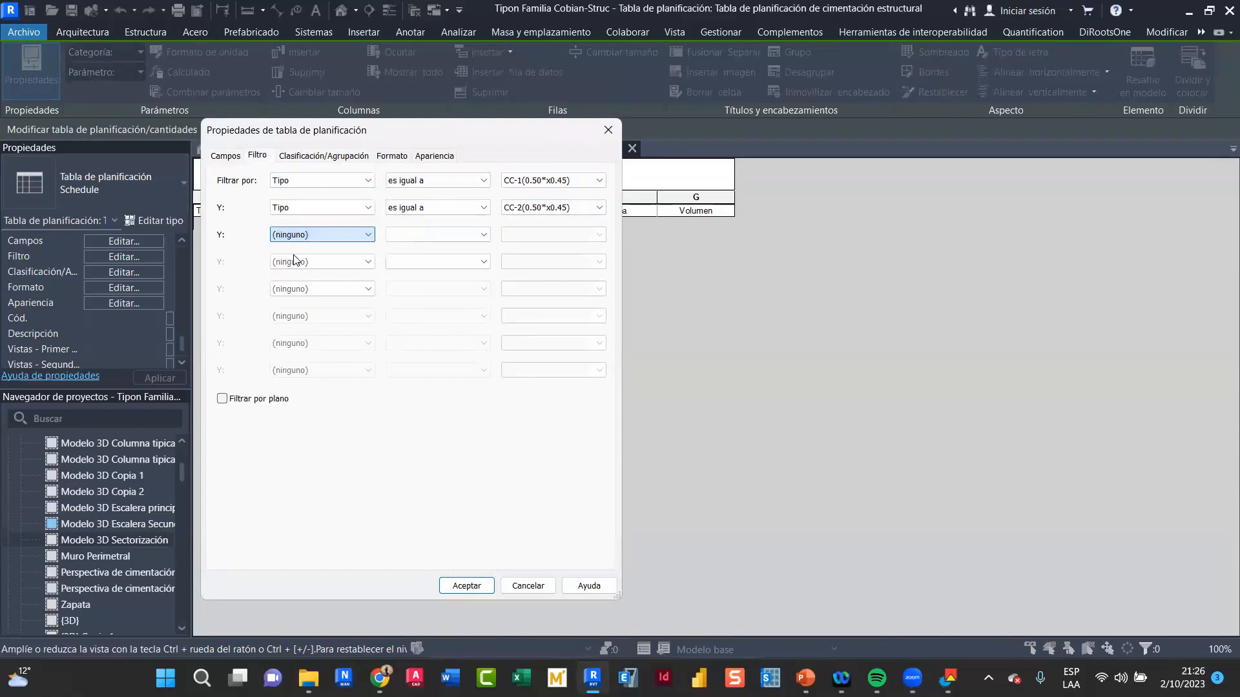
pyautogui.click(467, 586)
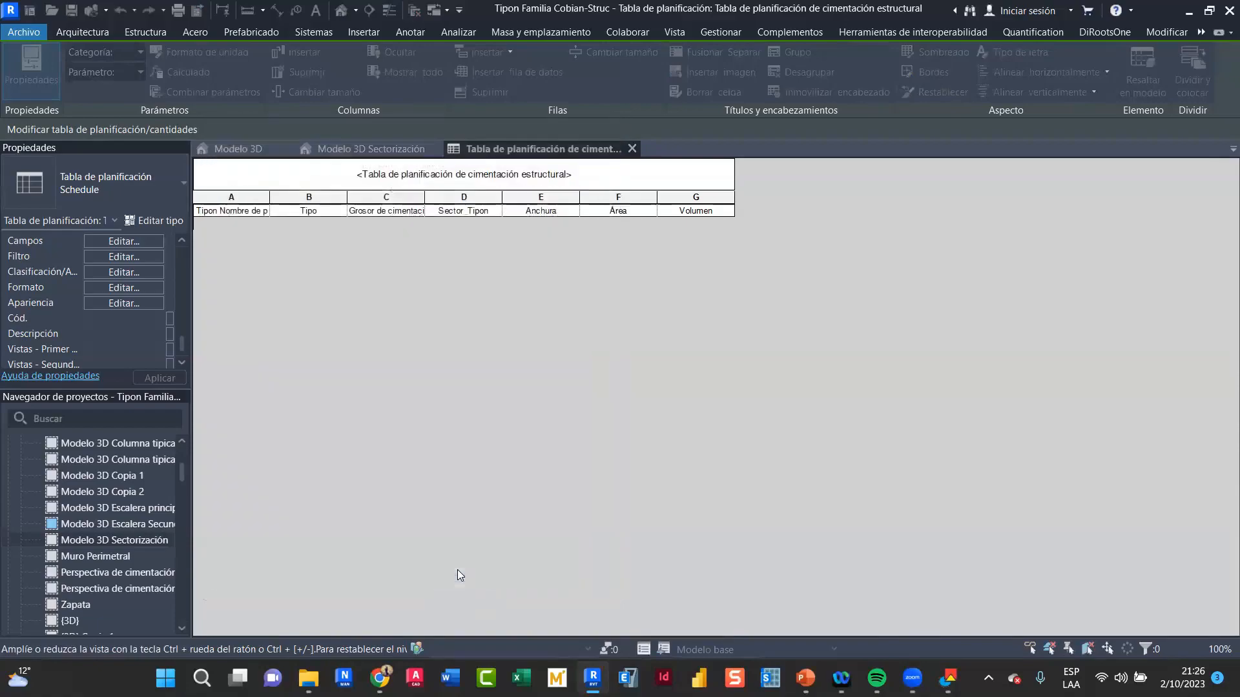
# Remove all filter conditions from the schedule by setting Filtrar por to (ninguno), and accept
pyautogui.click(128, 258)
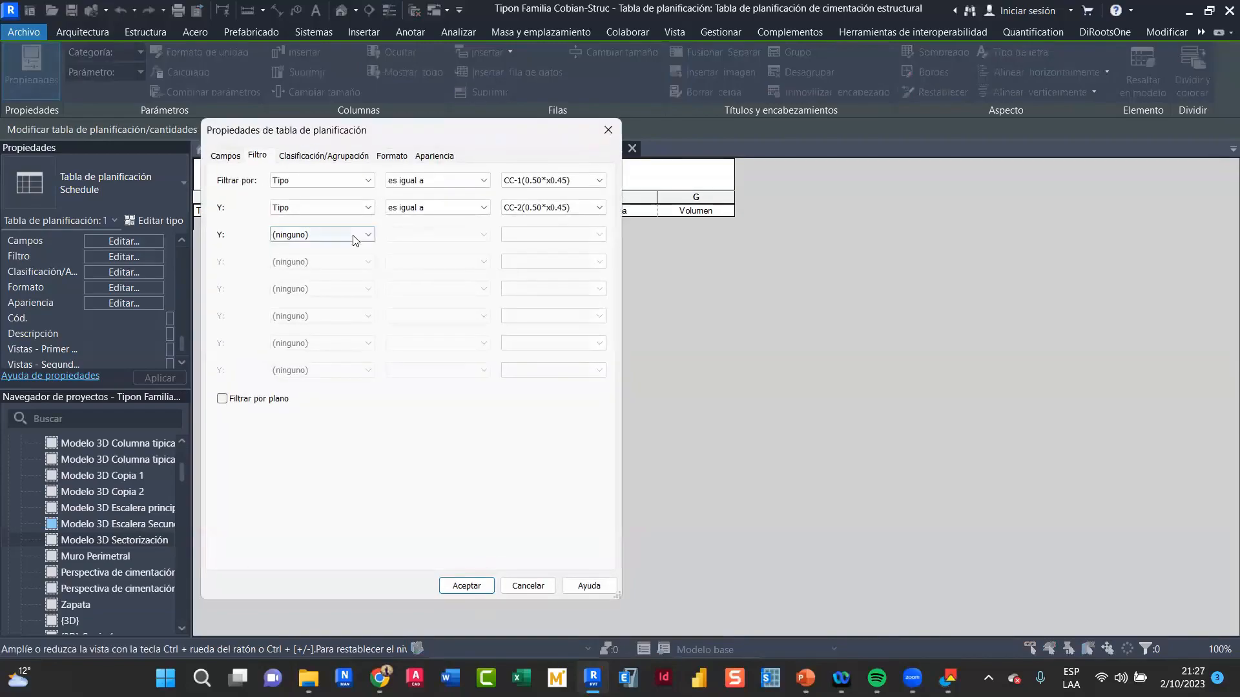
pyautogui.click(353, 236)
pyautogui.click(353, 237)
pyautogui.click(330, 180)
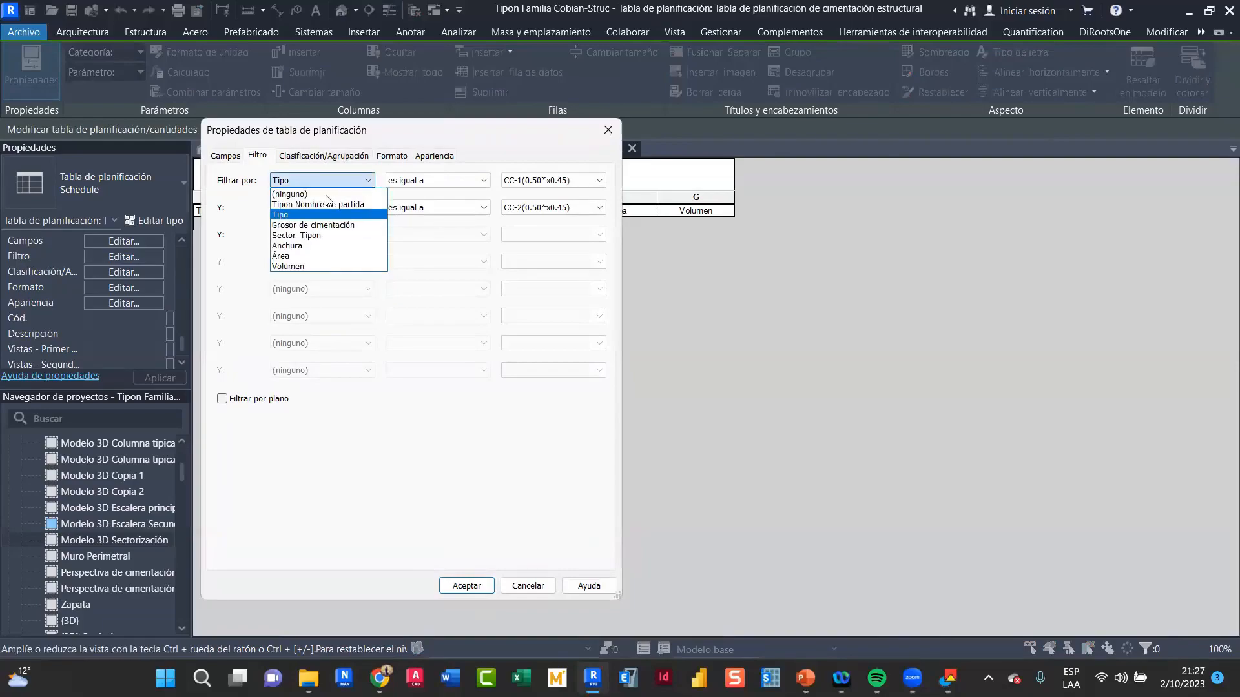
pyautogui.click(323, 195)
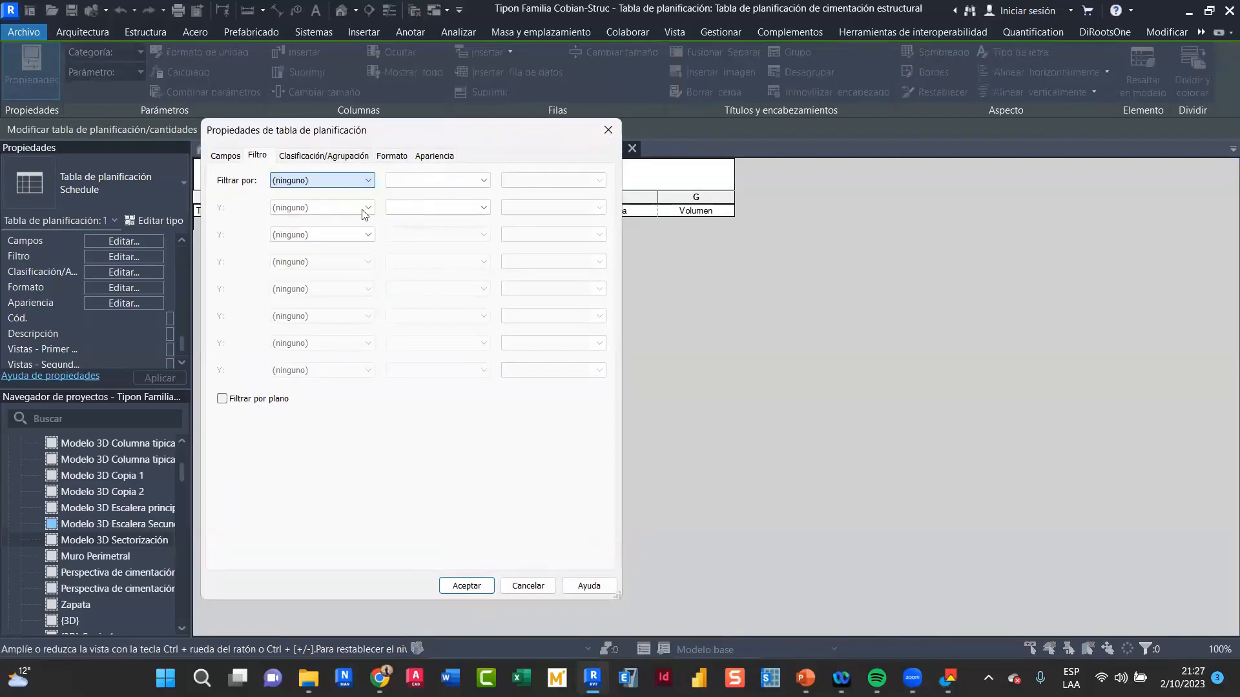
pyautogui.click(474, 584)
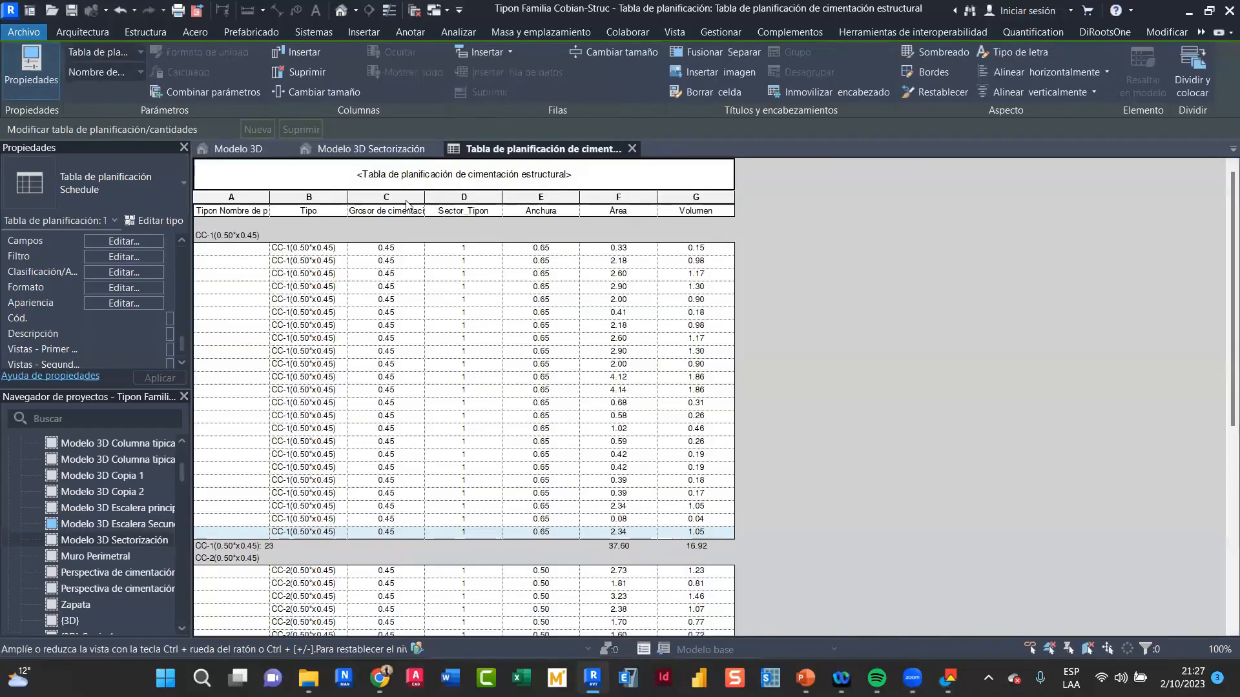
# Examine the fields offered for filtering the schedule and the rows listed under each foundation type
pyautogui.click(224, 211)
pyautogui.click(138, 251)
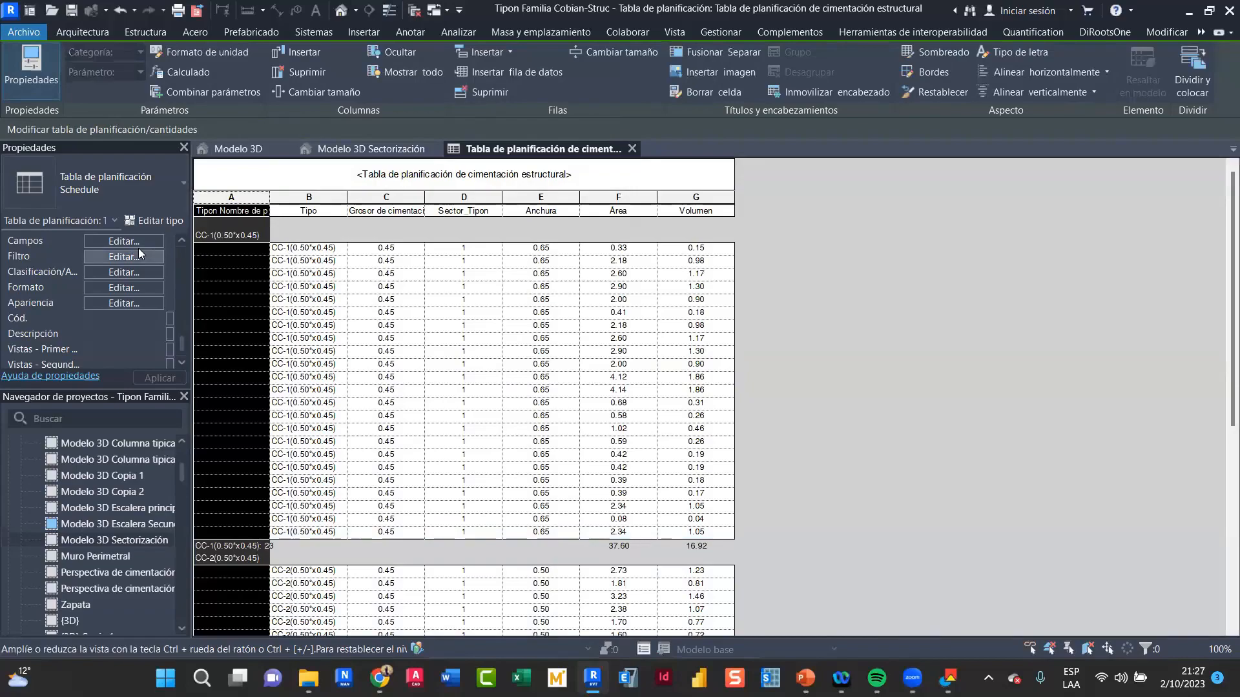
pyautogui.click(365, 182)
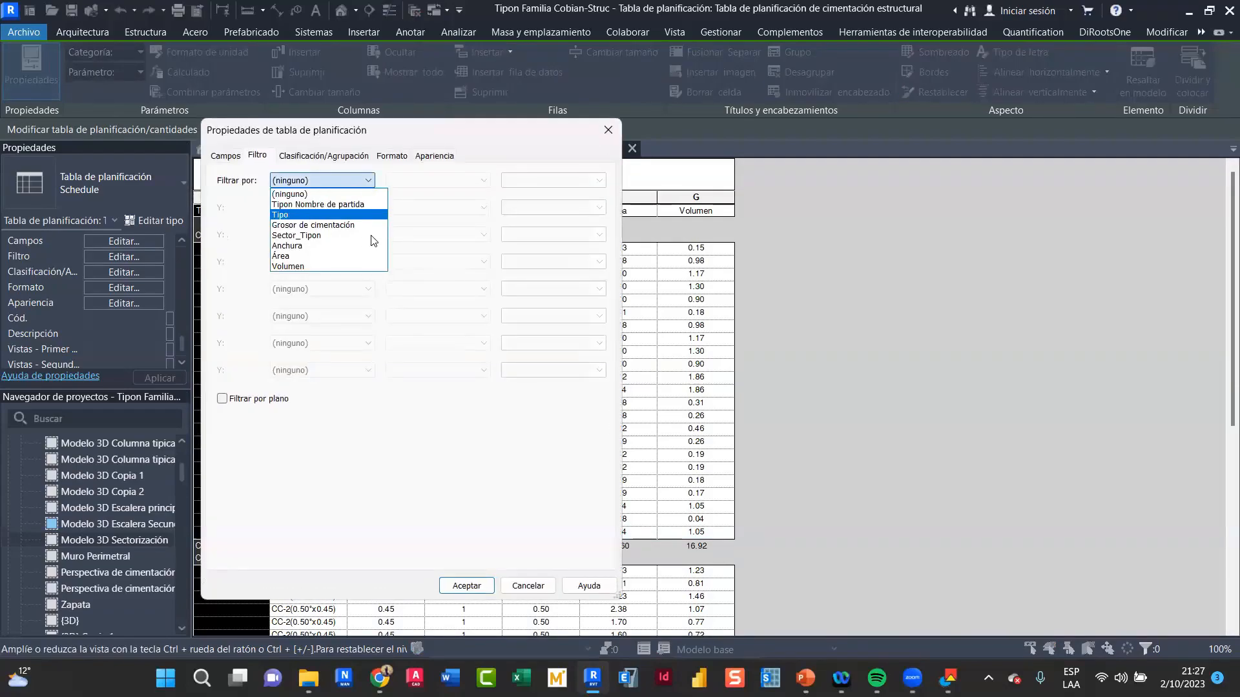
pyautogui.click(356, 159)
pyautogui.click(356, 159)
pyautogui.press('Return')
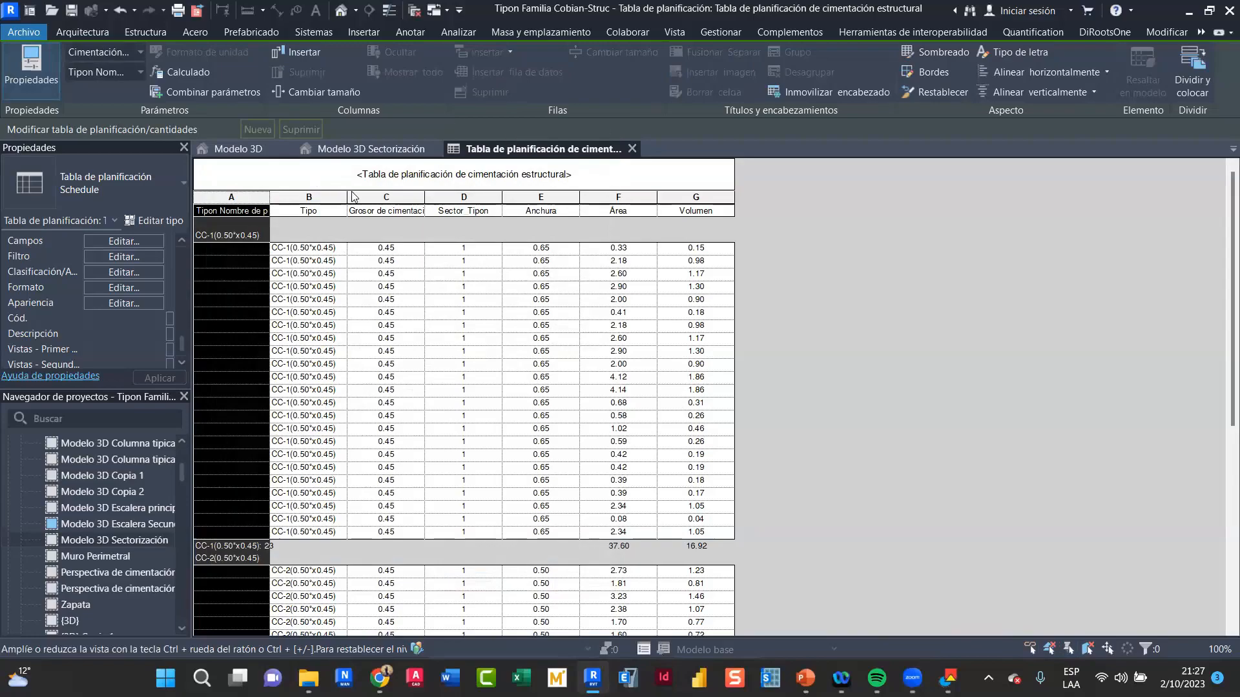
pyautogui.scroll(-3, 541, 517)
pyautogui.scroll(-3, 542, 517)
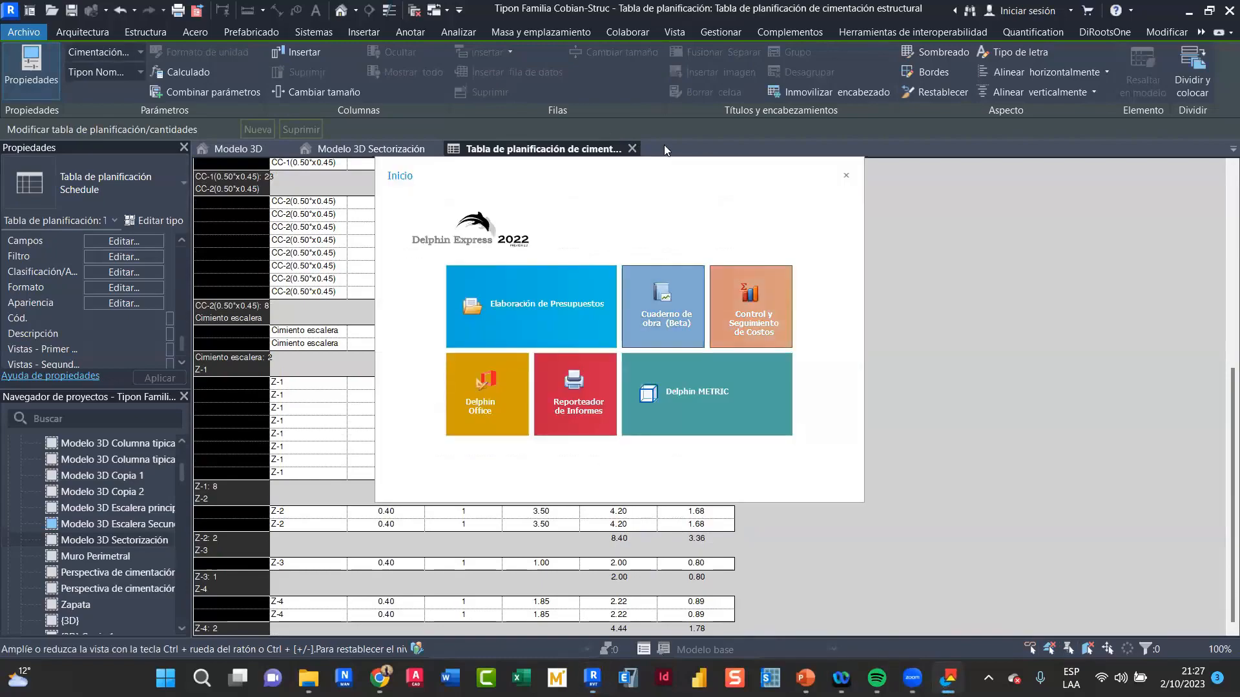
# Switch to Delphin Express, open Elaboración de Presupuestos and sign in as Administrador with the account password
pyautogui.click(561, 309)
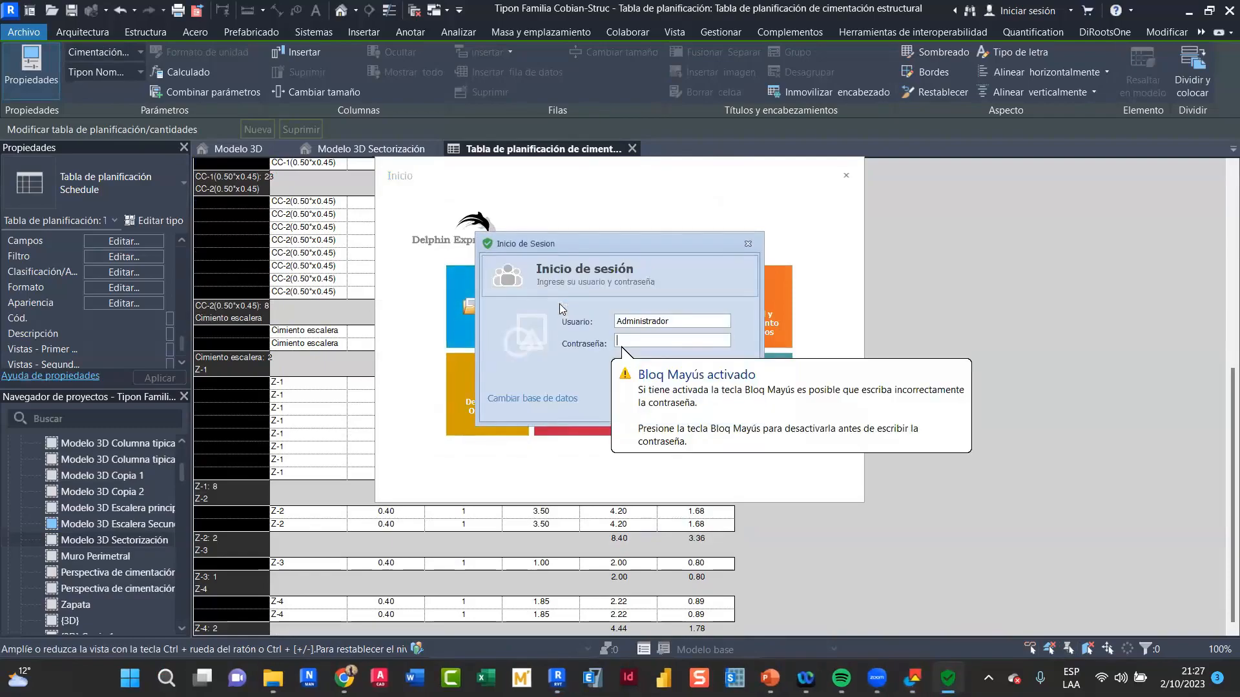
pyautogui.press('capslock')
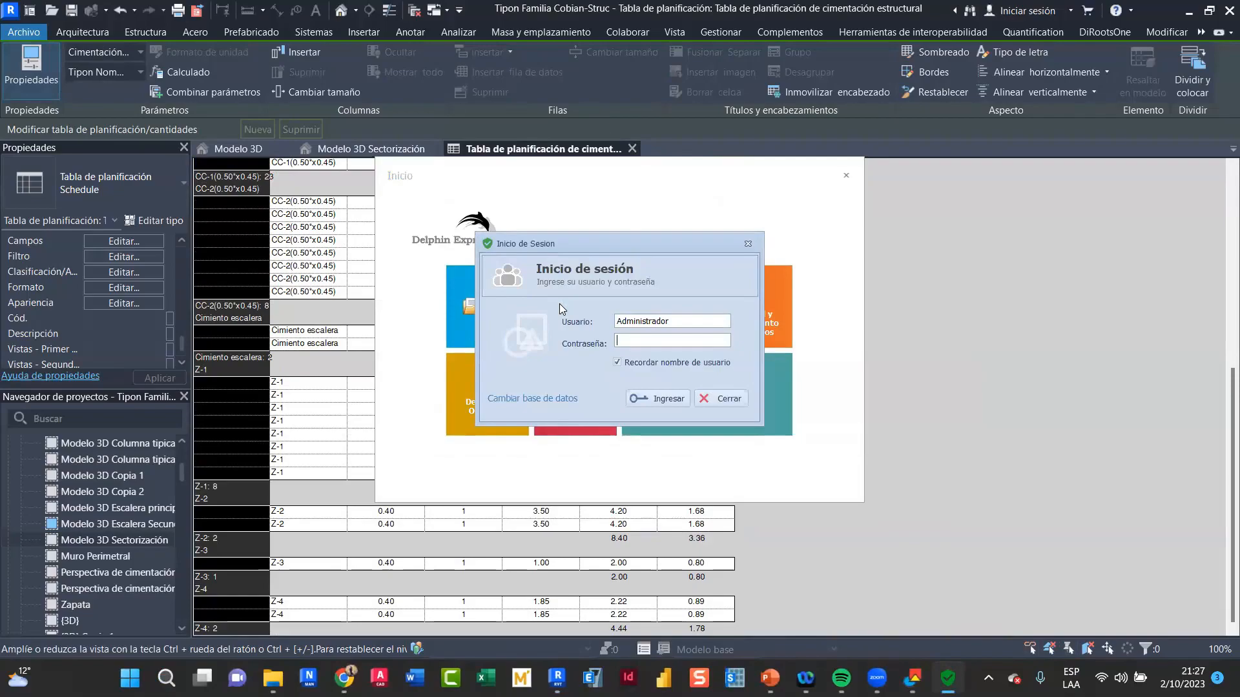
pyautogui.write('****')
pyautogui.press('Return')
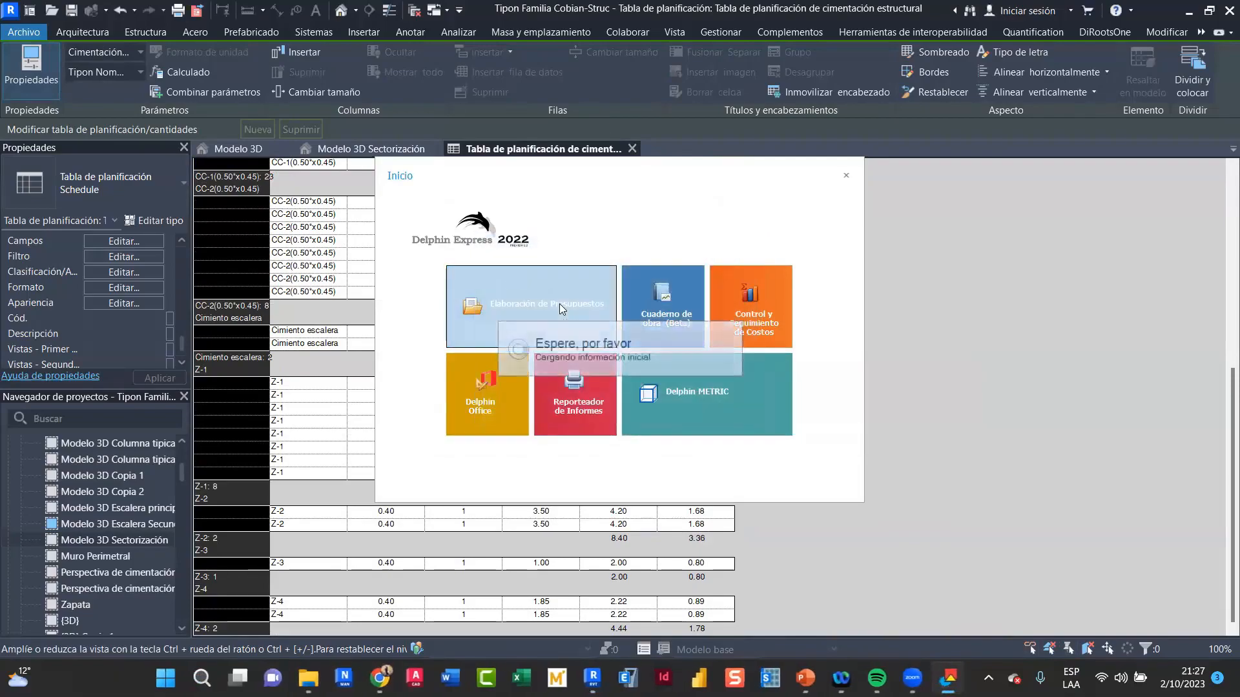
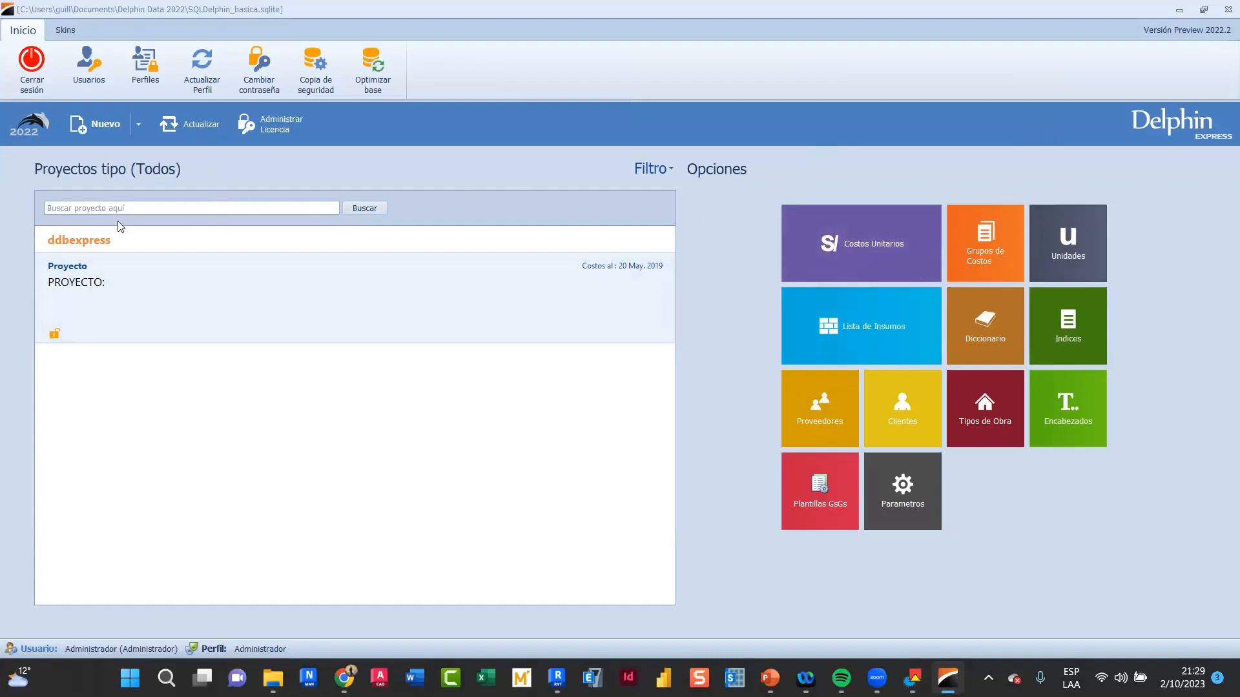
pyautogui.click(77, 282)
pyautogui.click(90, 208)
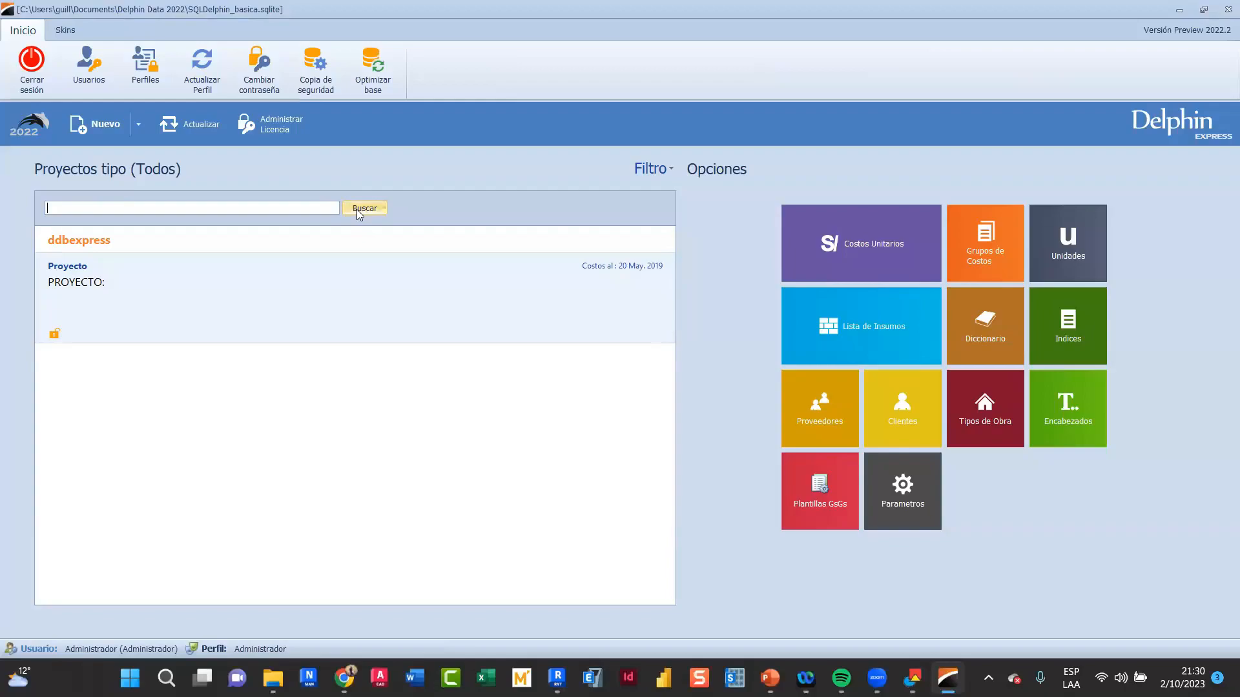
# Switch to Chrome, search Google for Delphin Express in a new tab and open the ddbexpress.com site
pyautogui.moveTo(127, 297)
pyautogui.click(345, 678)
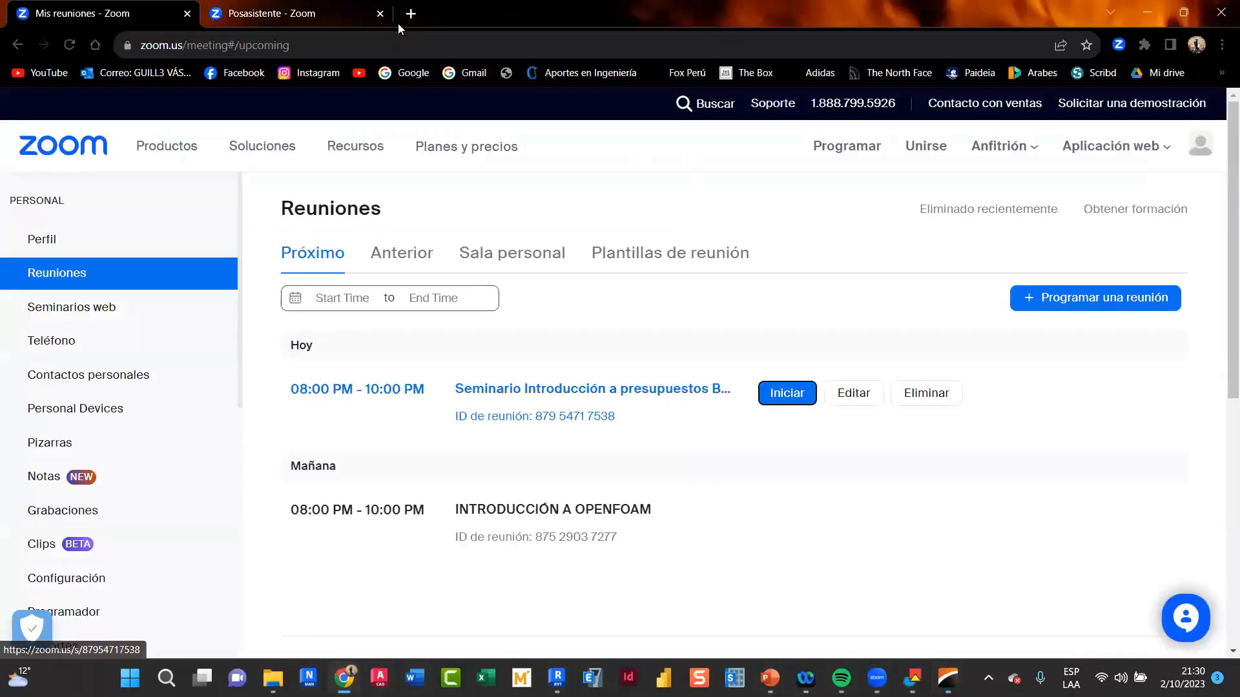
pyautogui.click(410, 14)
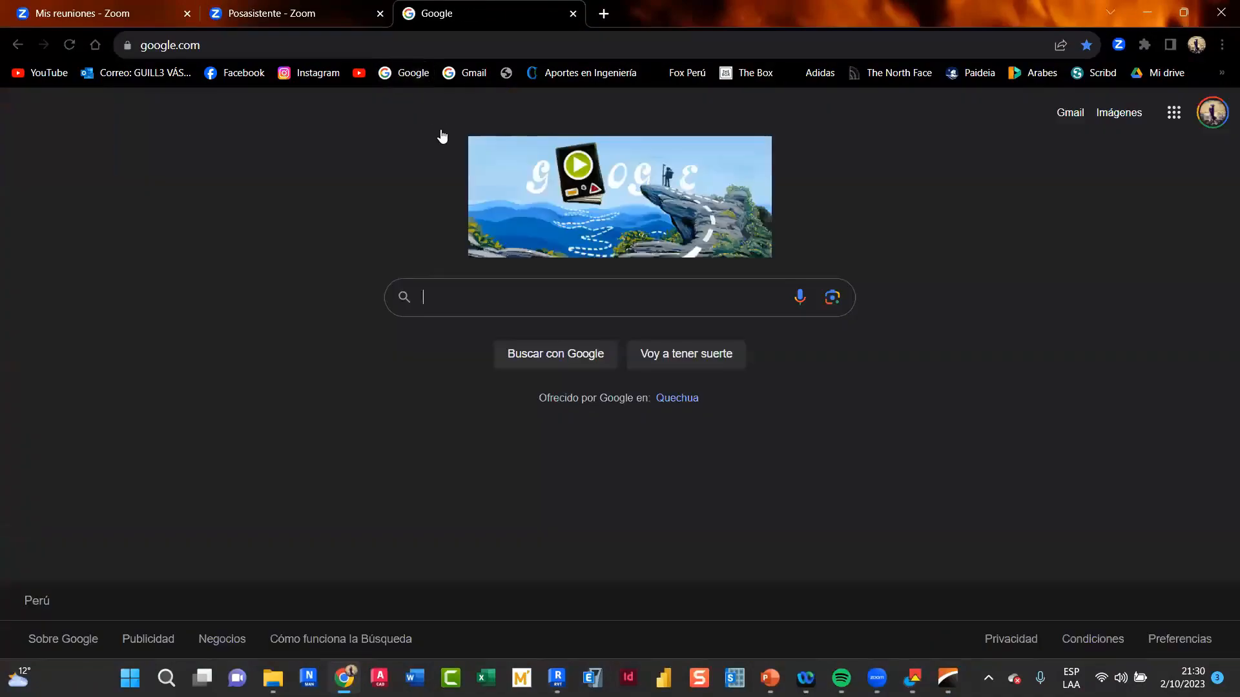
pyautogui.write('delpahl')
pyautogui.press('BackSpace')
pyautogui.press('BackSpace')
pyautogui.press('BackSpace')
pyautogui.write('n')
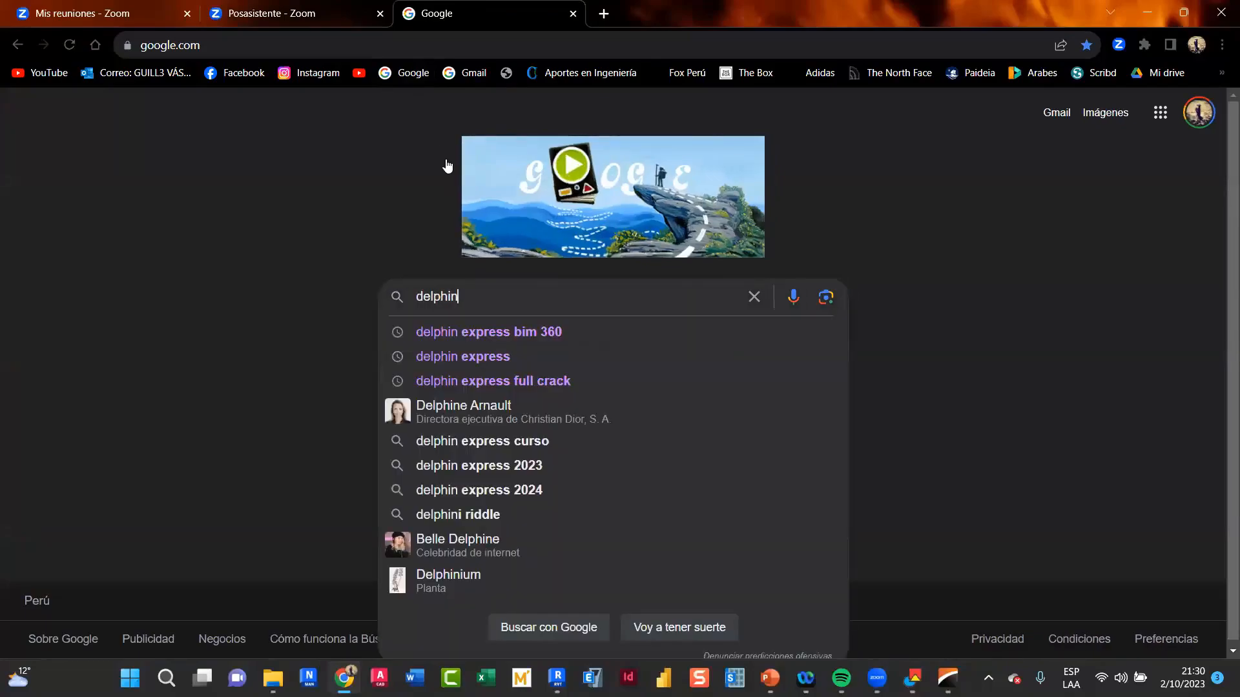
pyautogui.press('Down')
pyautogui.press('Return')
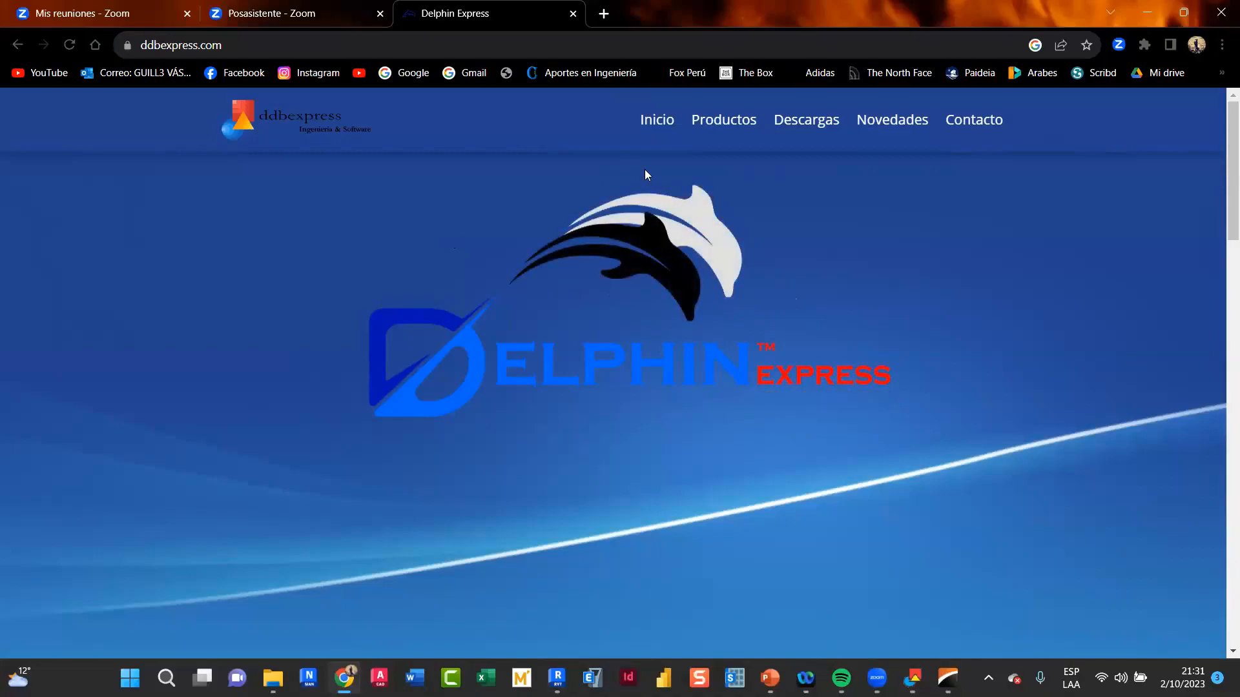
# Look through the Delphin Express home page, from its modules and services to the introduction videos
pyautogui.click(800, 124)
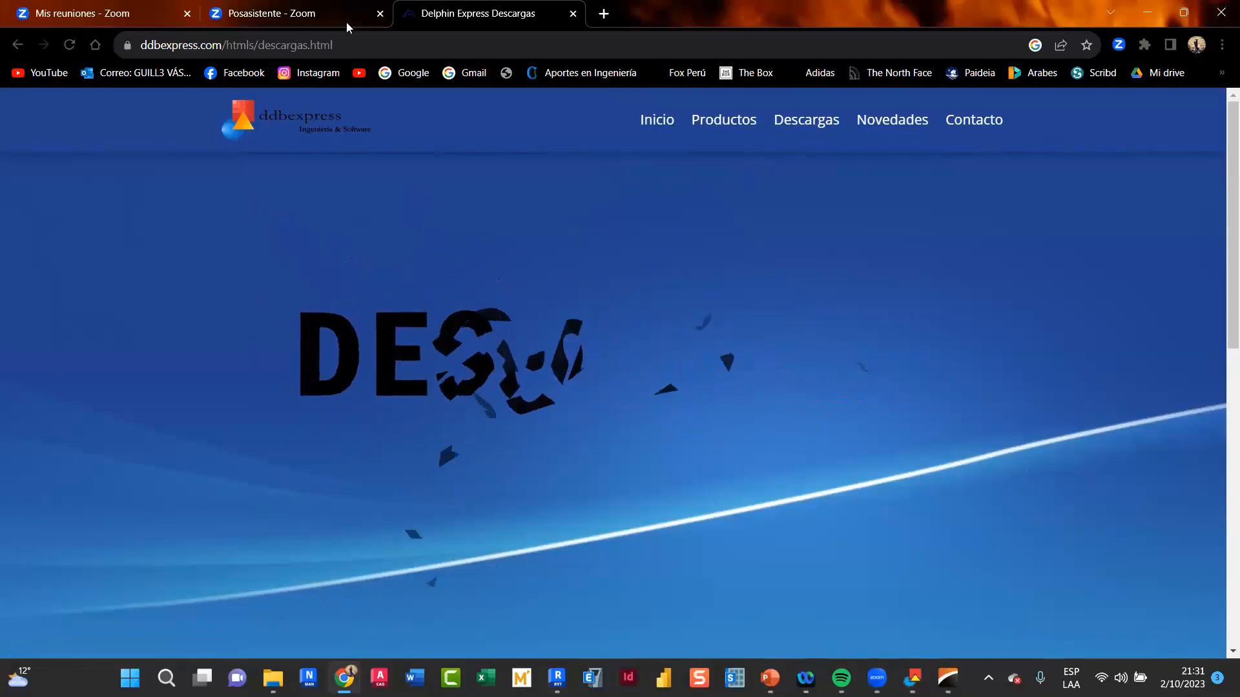
pyautogui.click(646, 116)
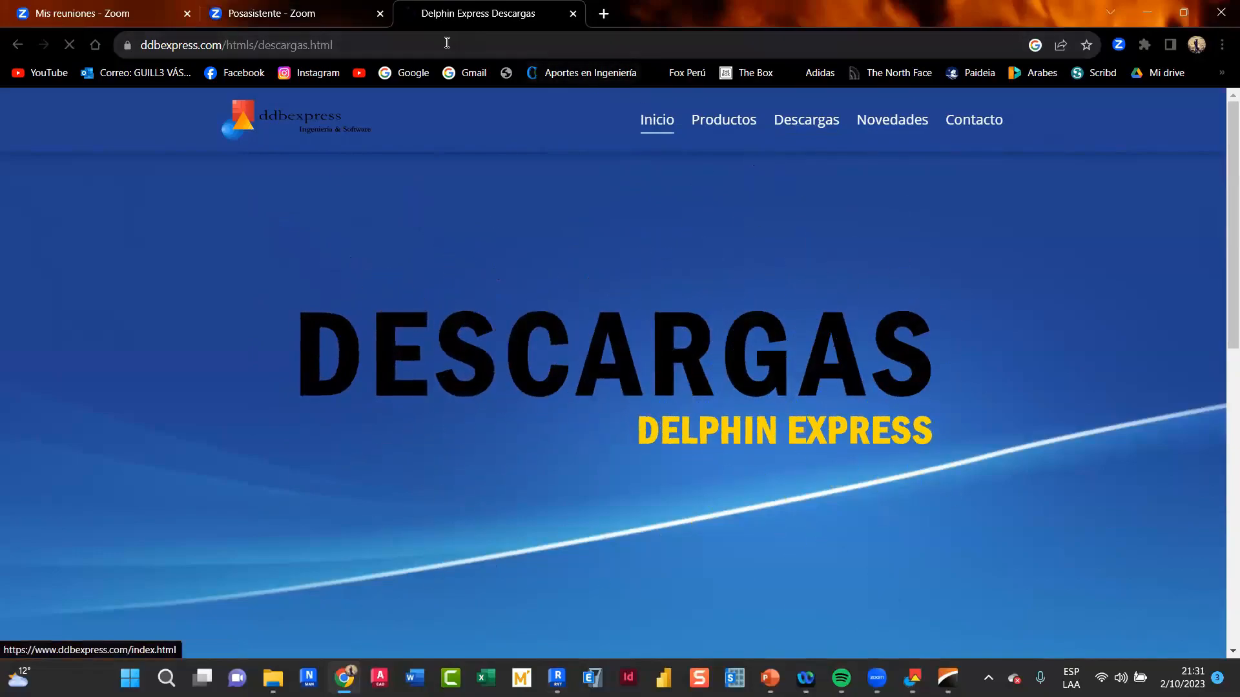
pyautogui.click(447, 42)
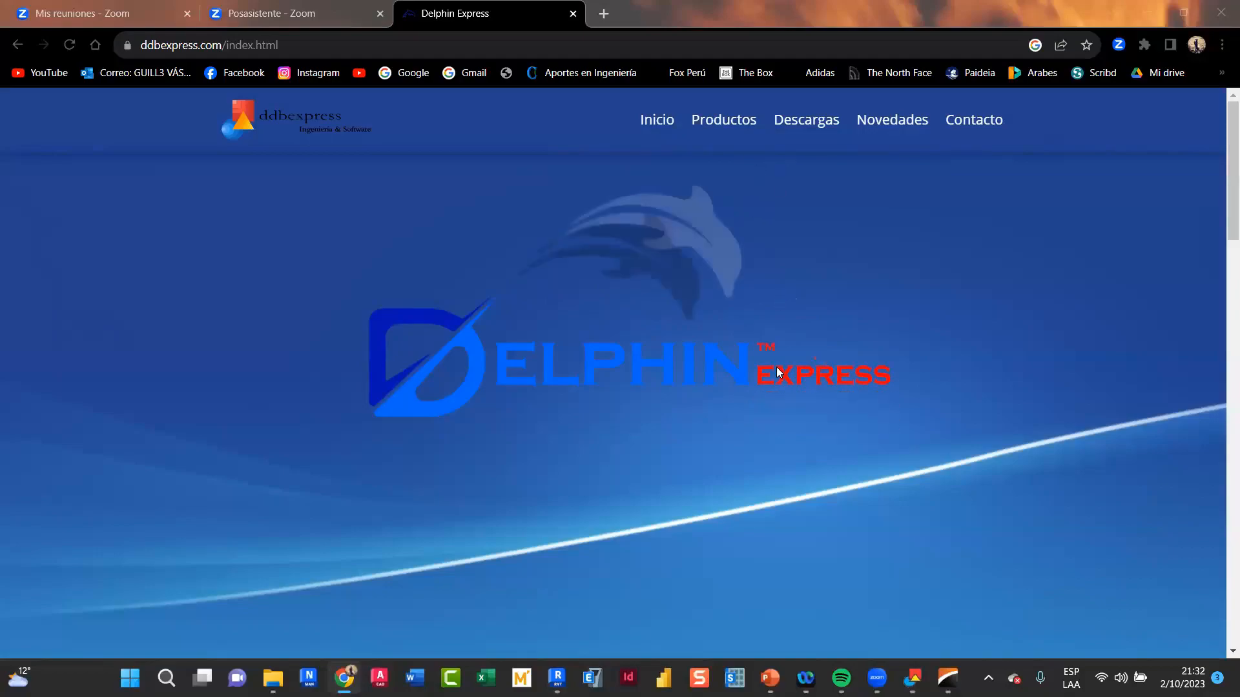
pyautogui.scroll(-5, 777, 372)
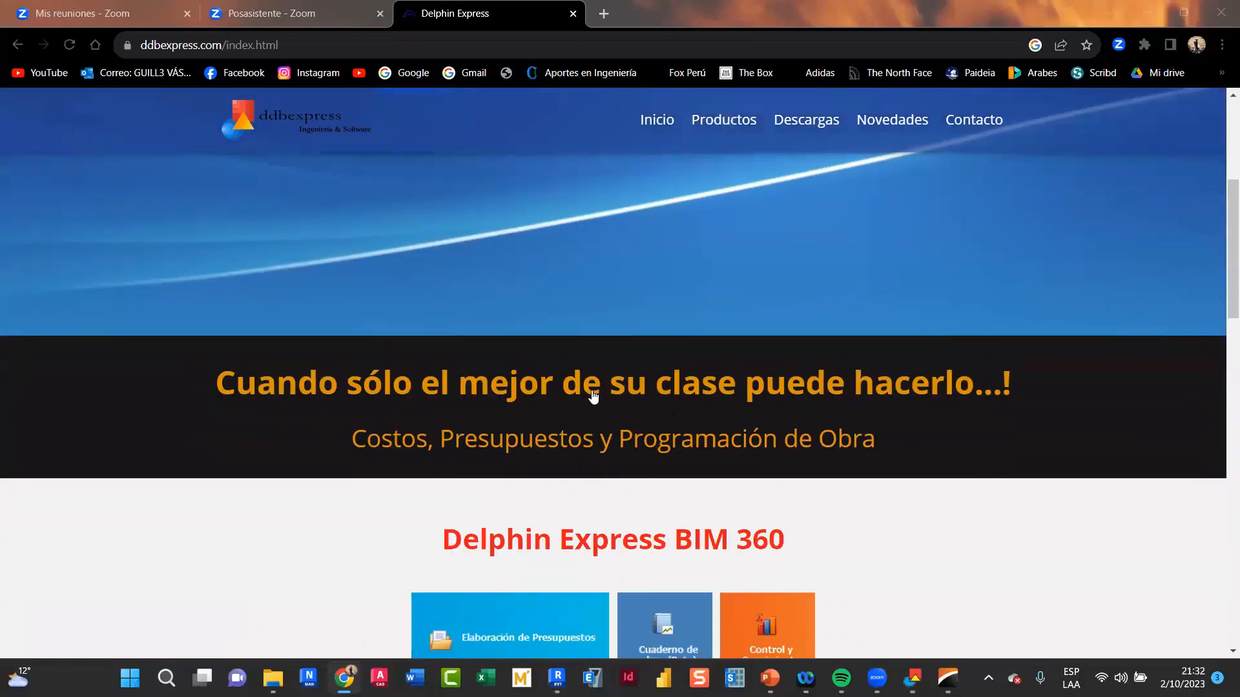
pyautogui.scroll(-9, 593, 397)
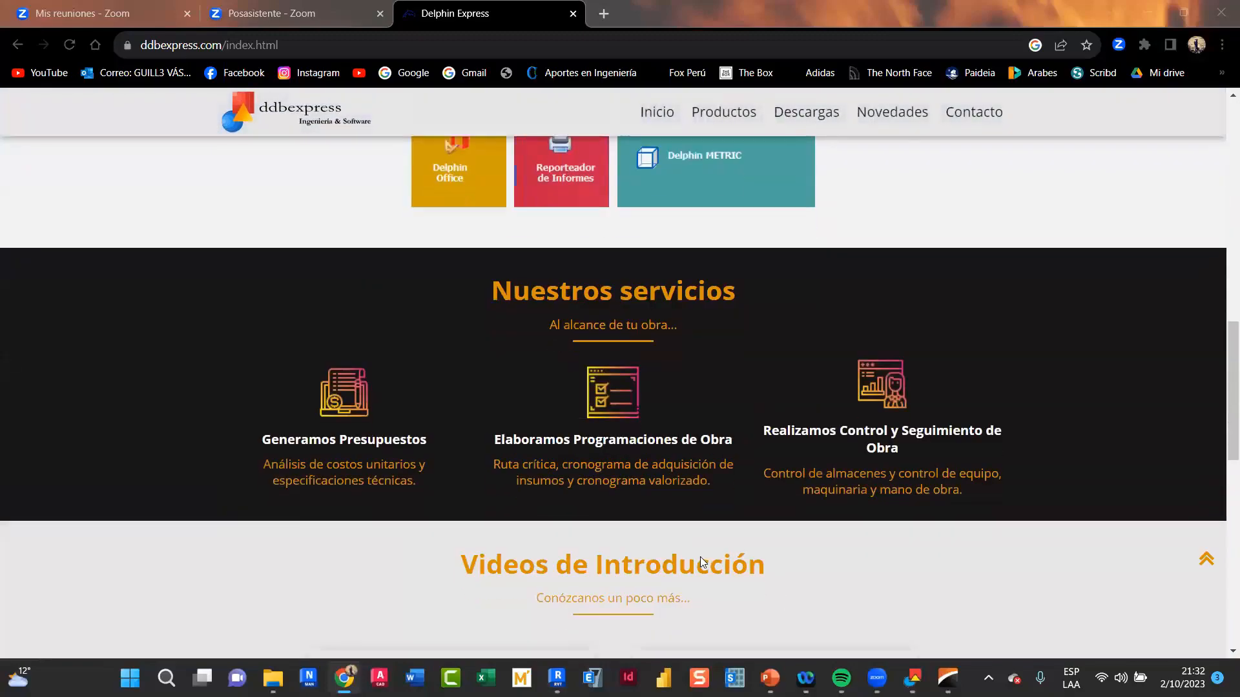
pyautogui.scroll(-10, 700, 557)
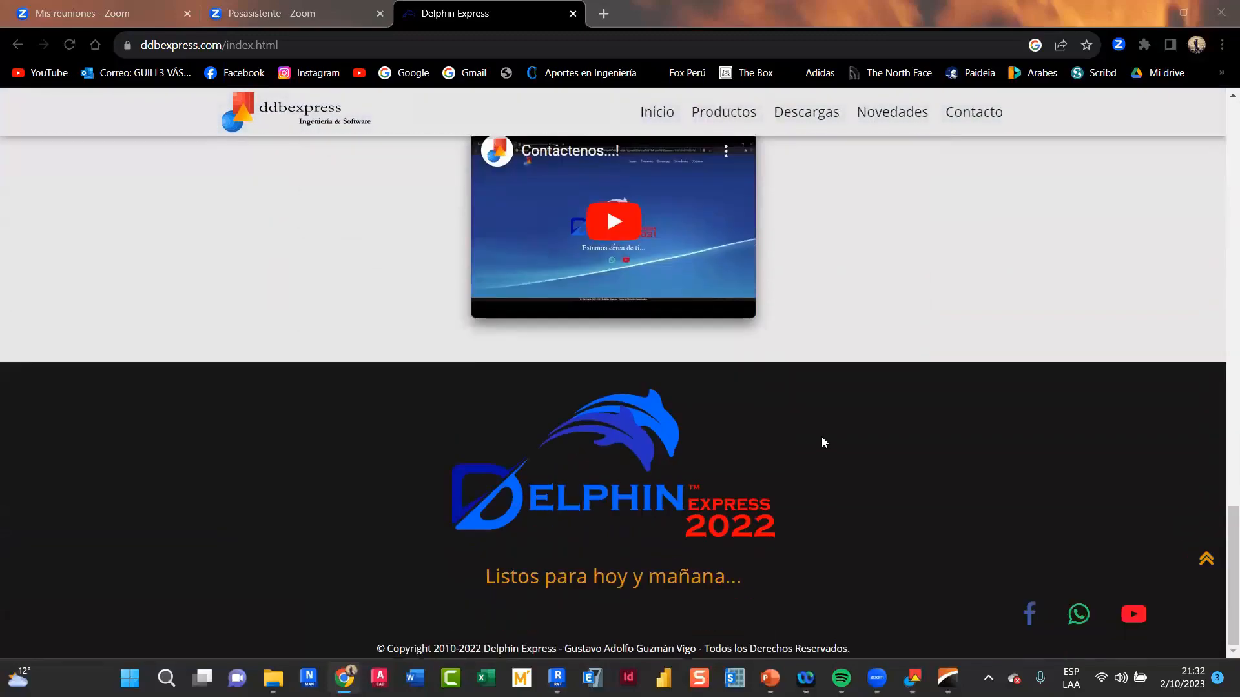
pyautogui.scroll(18, 821, 440)
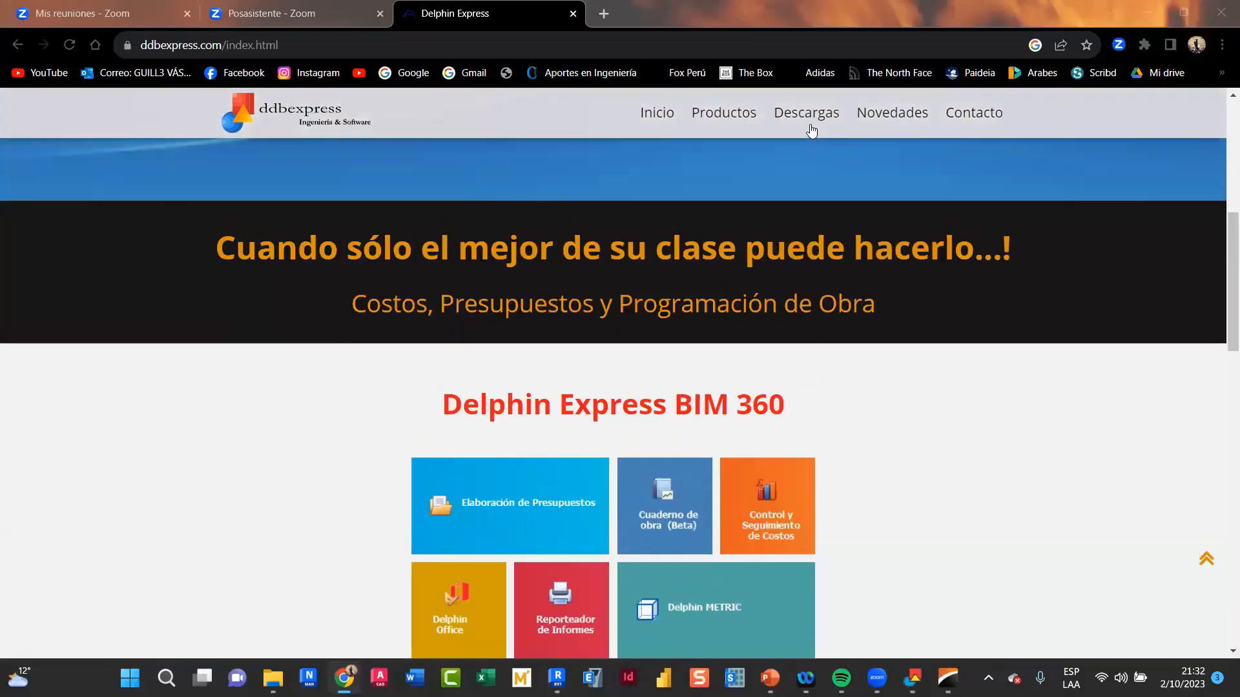
# Open the Demo Delphin Express vs 10.6 file from the site's Descargas page and select its Google Drive address
pyautogui.click(810, 123)
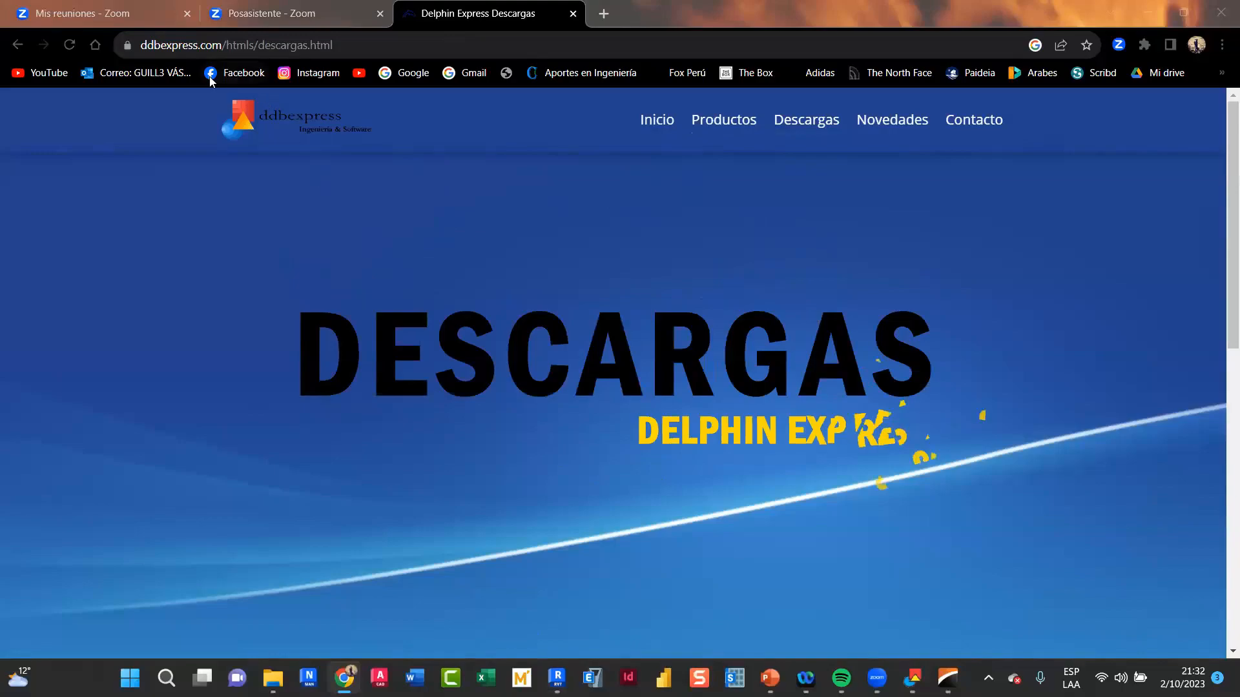
pyautogui.click(656, 123)
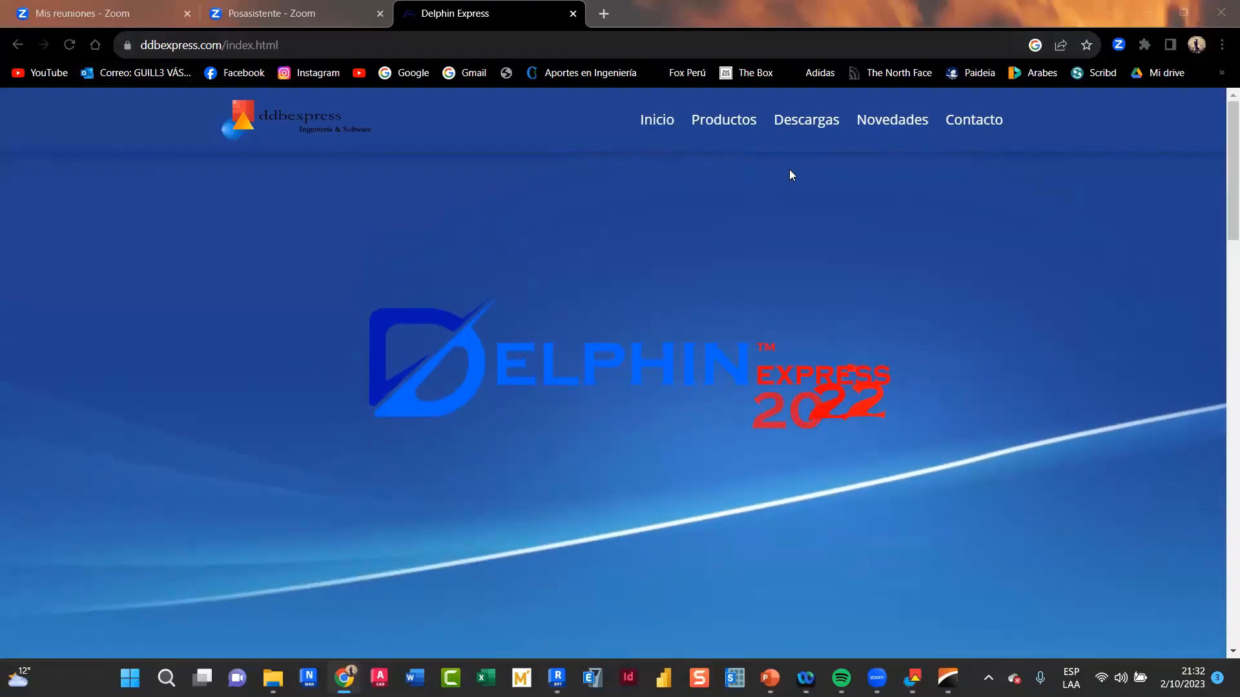
pyautogui.click(799, 130)
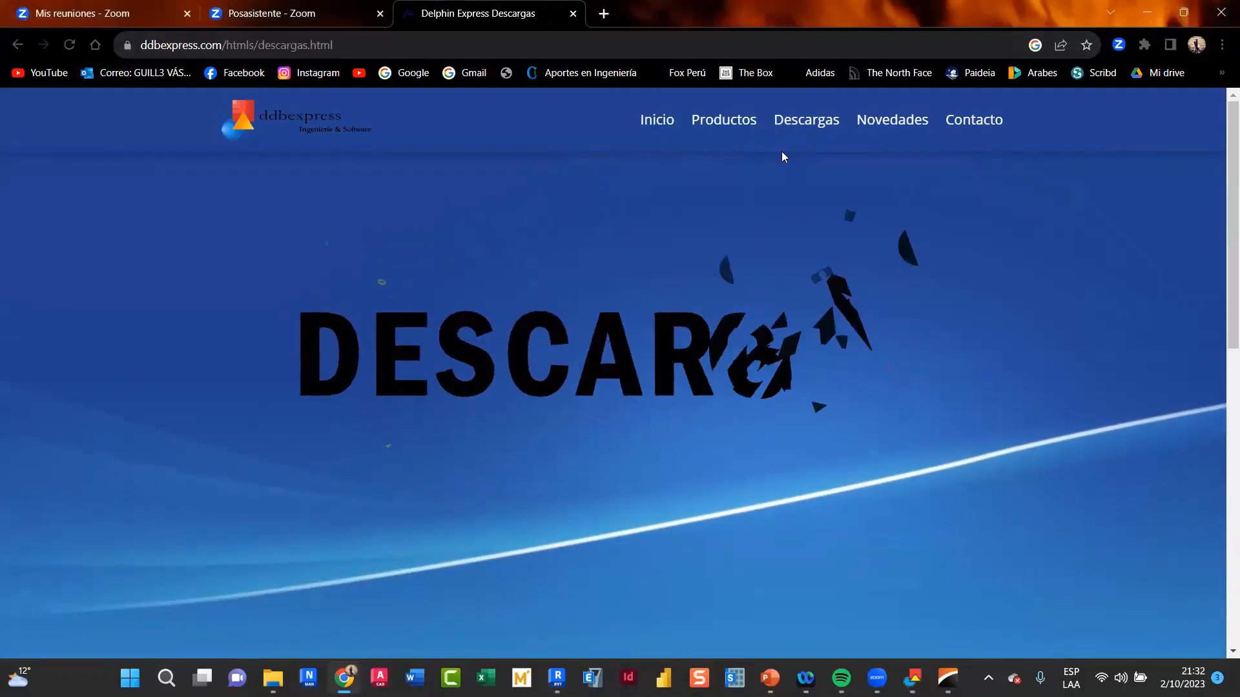
pyautogui.scroll(-10, 559, 477)
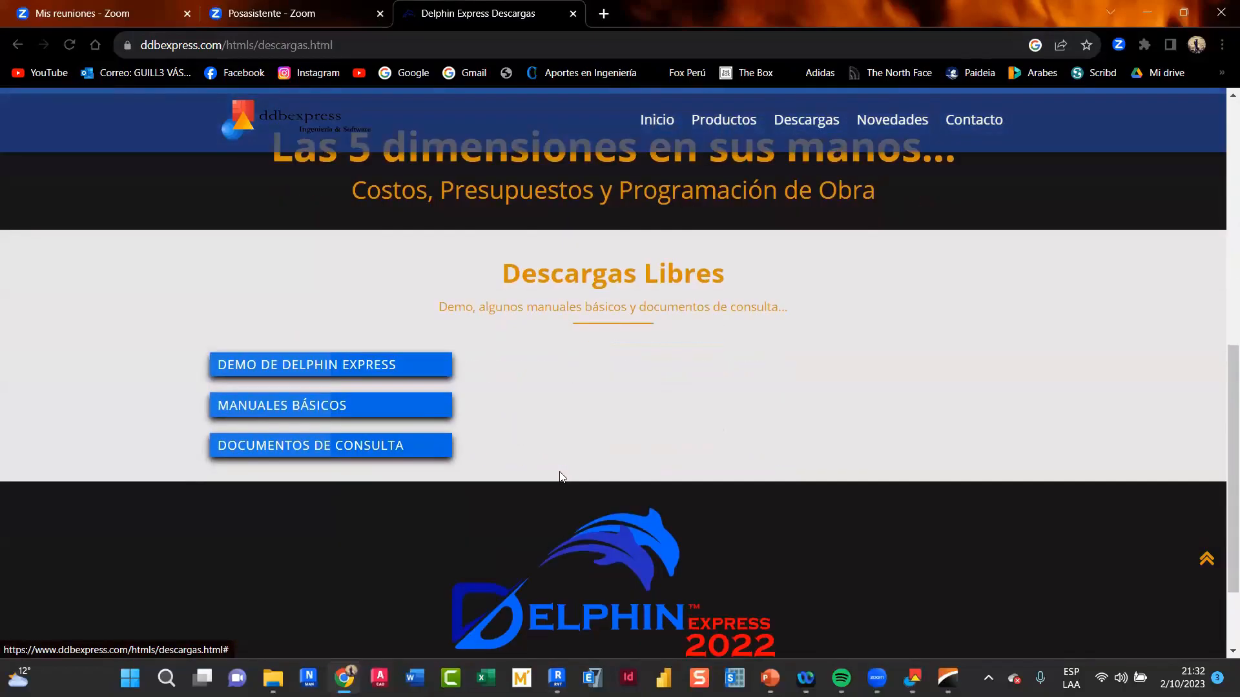
pyautogui.click(313, 376)
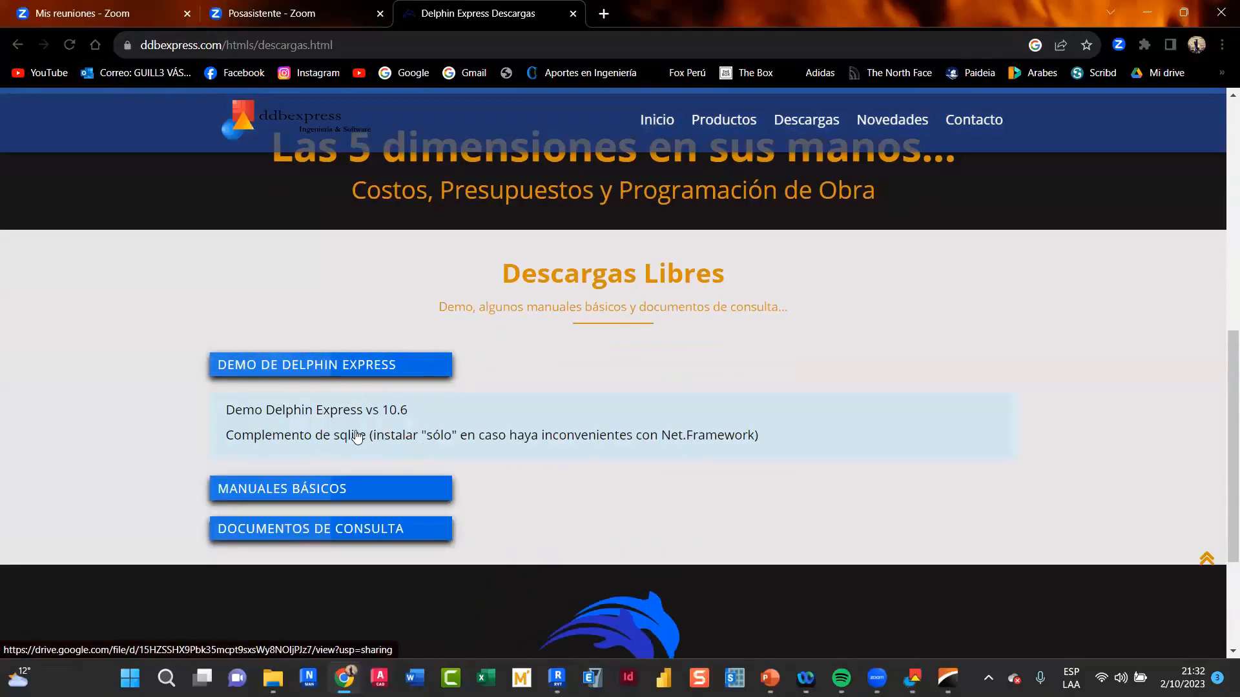
pyautogui.click(361, 368)
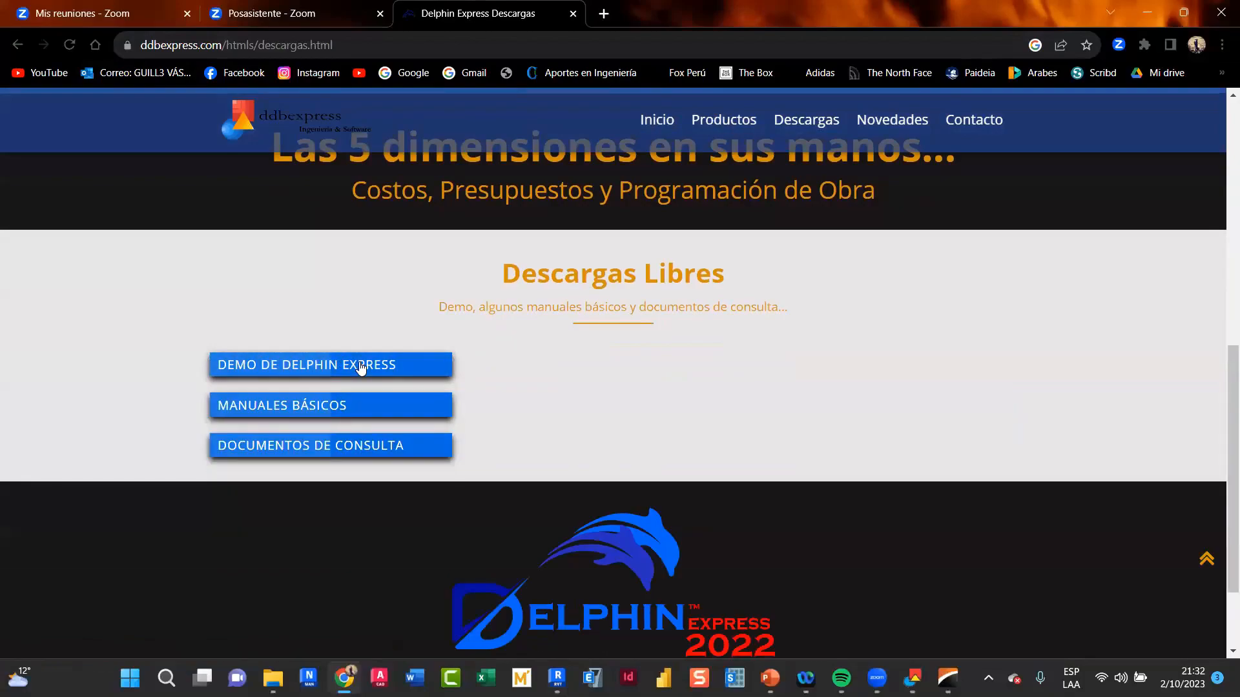
pyautogui.click(361, 368)
pyautogui.click(357, 420)
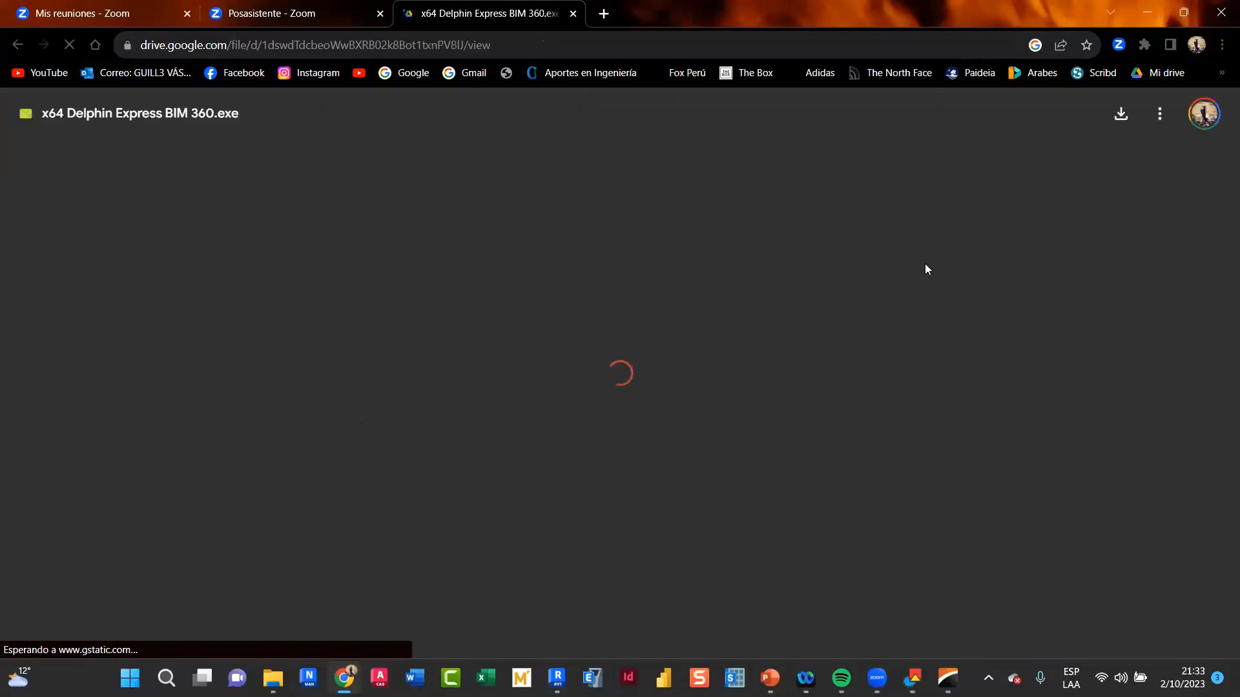
pyautogui.click(602, 35)
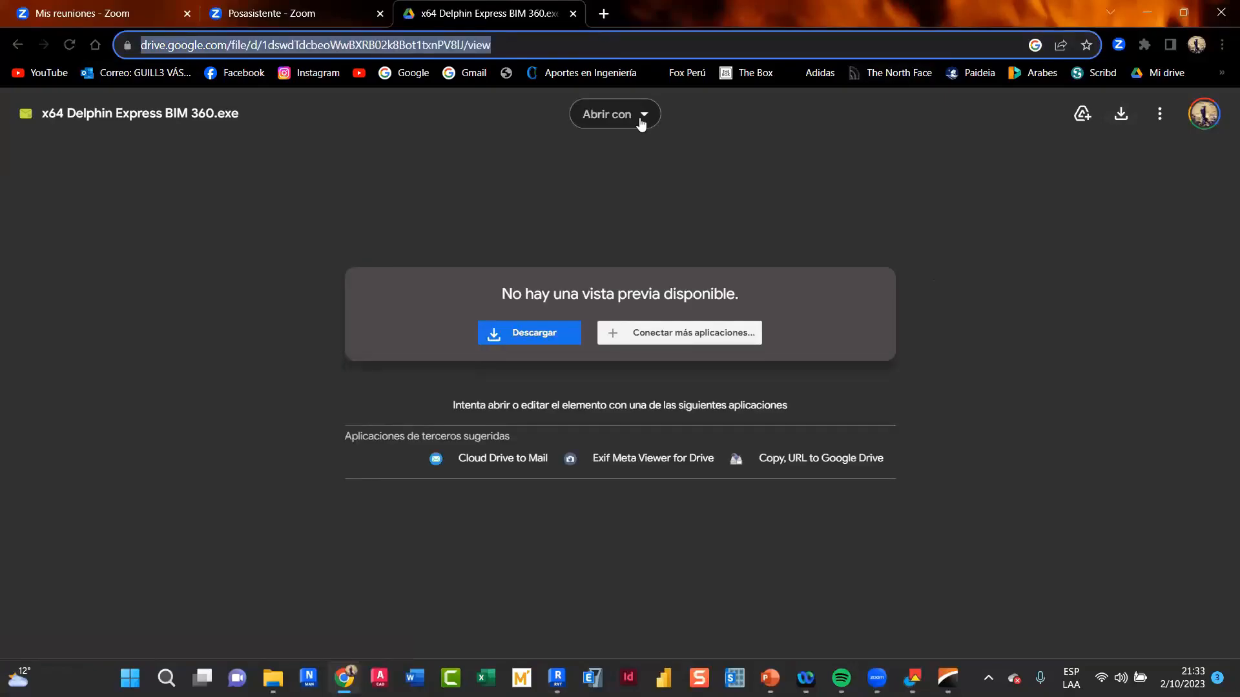
pyautogui.hotkey('alt', 'Tab')
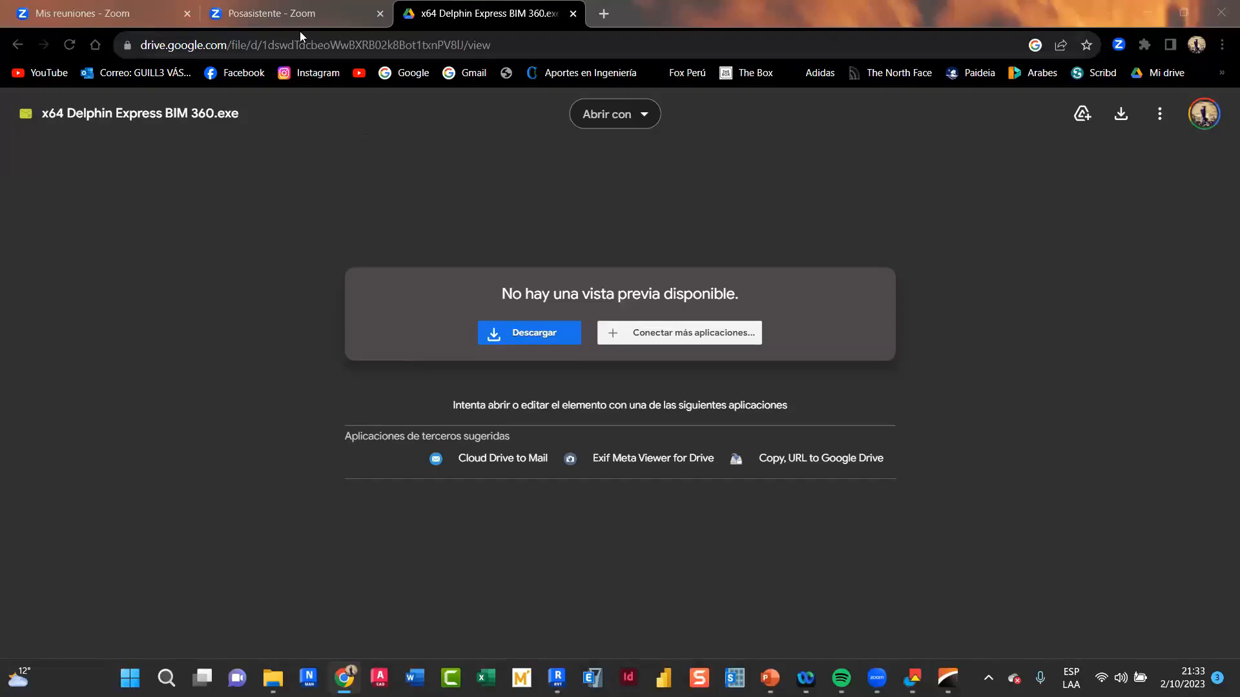
# Return to the Delphin Express site and open its Contacto page
pyautogui.click(13, 46)
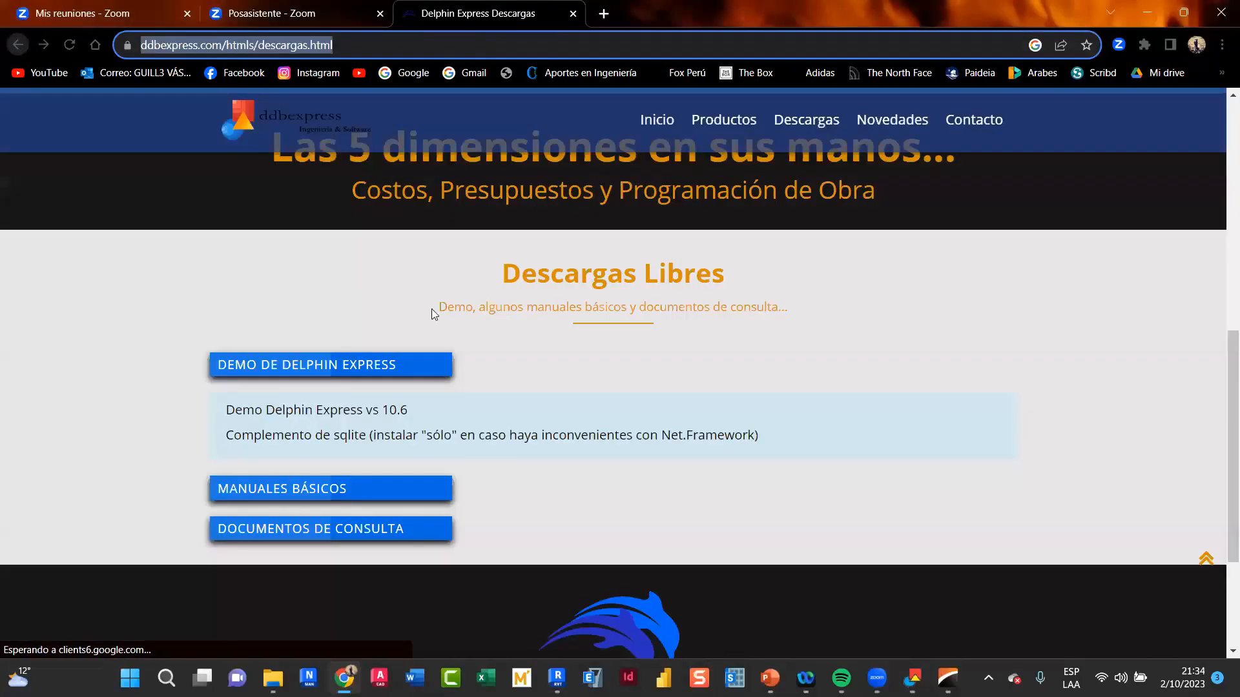
pyautogui.click(965, 124)
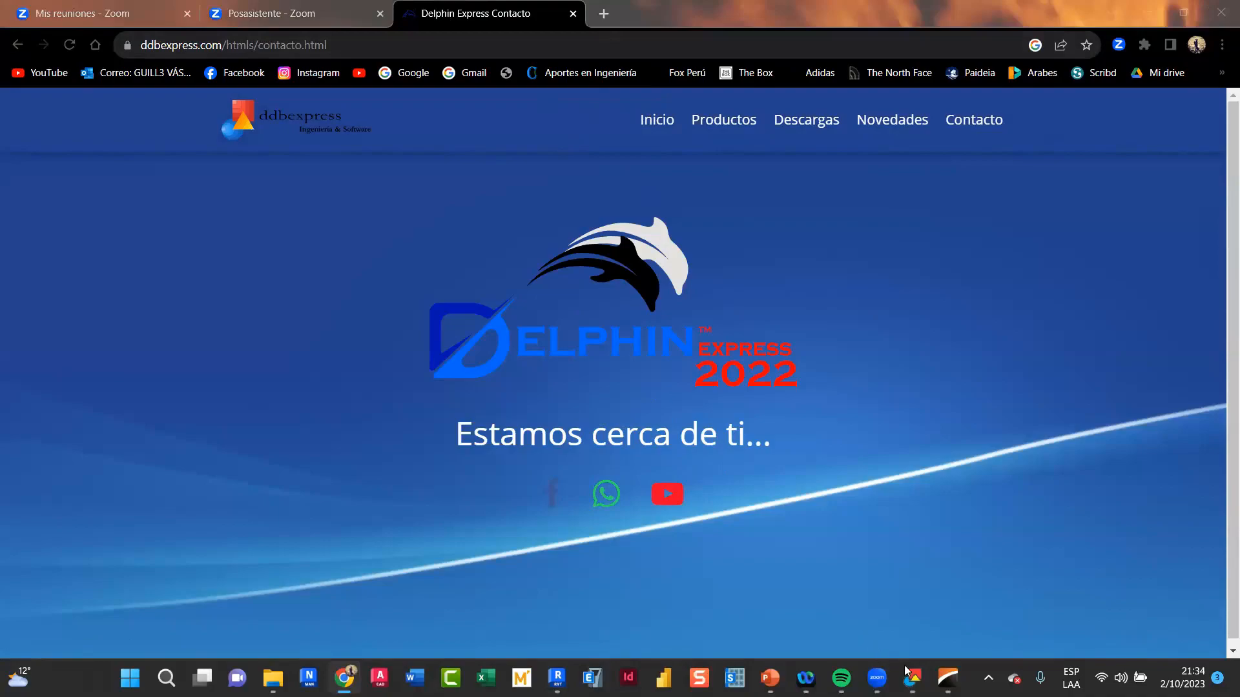
# Switch to Delphin Express and open the data form for a new project
pyautogui.click(947, 678)
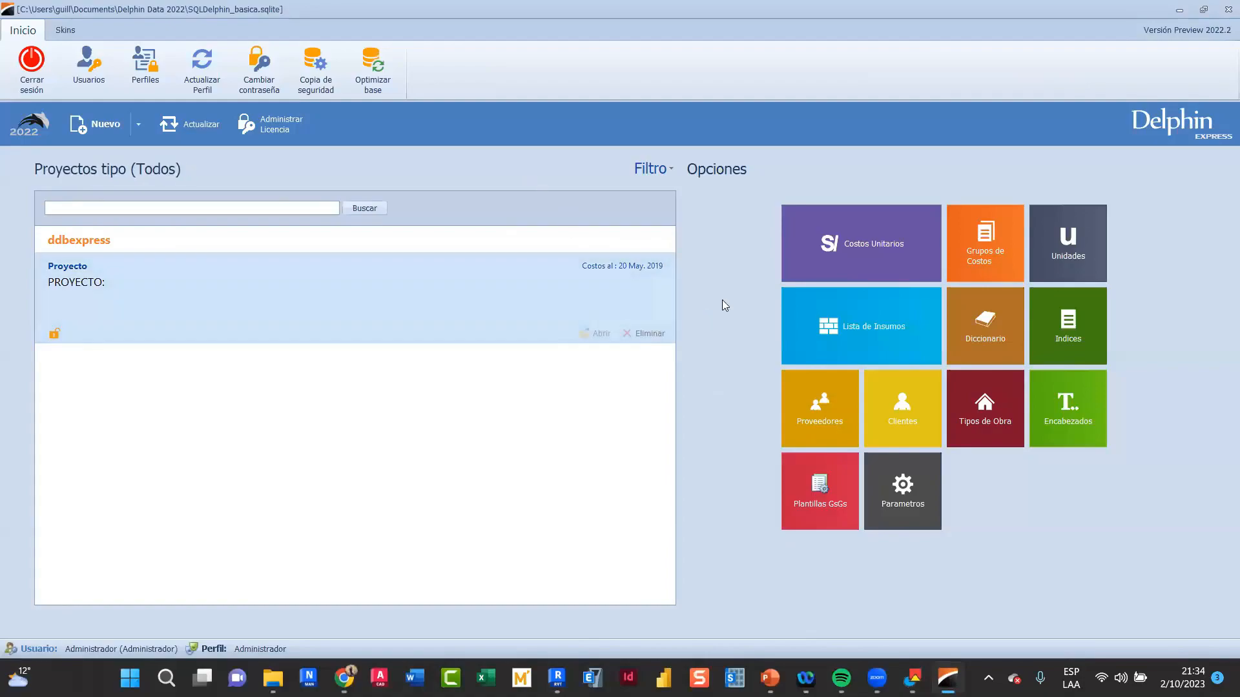
pyautogui.click(138, 123)
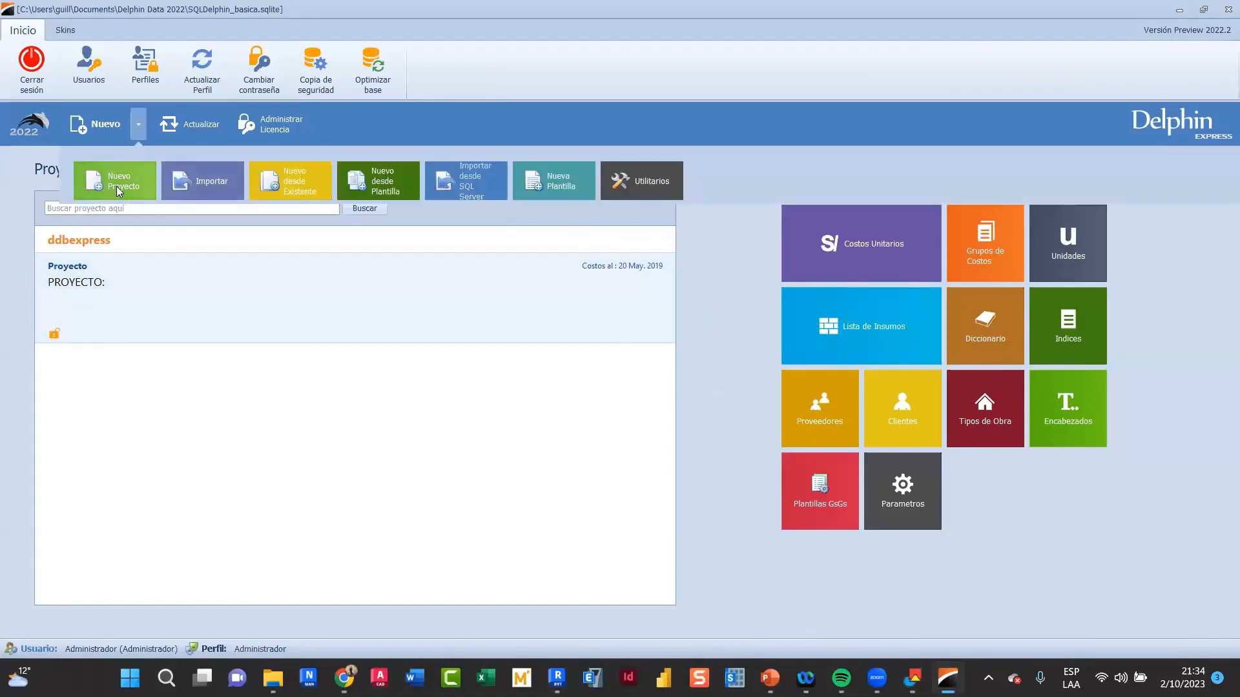
pyautogui.click(116, 186)
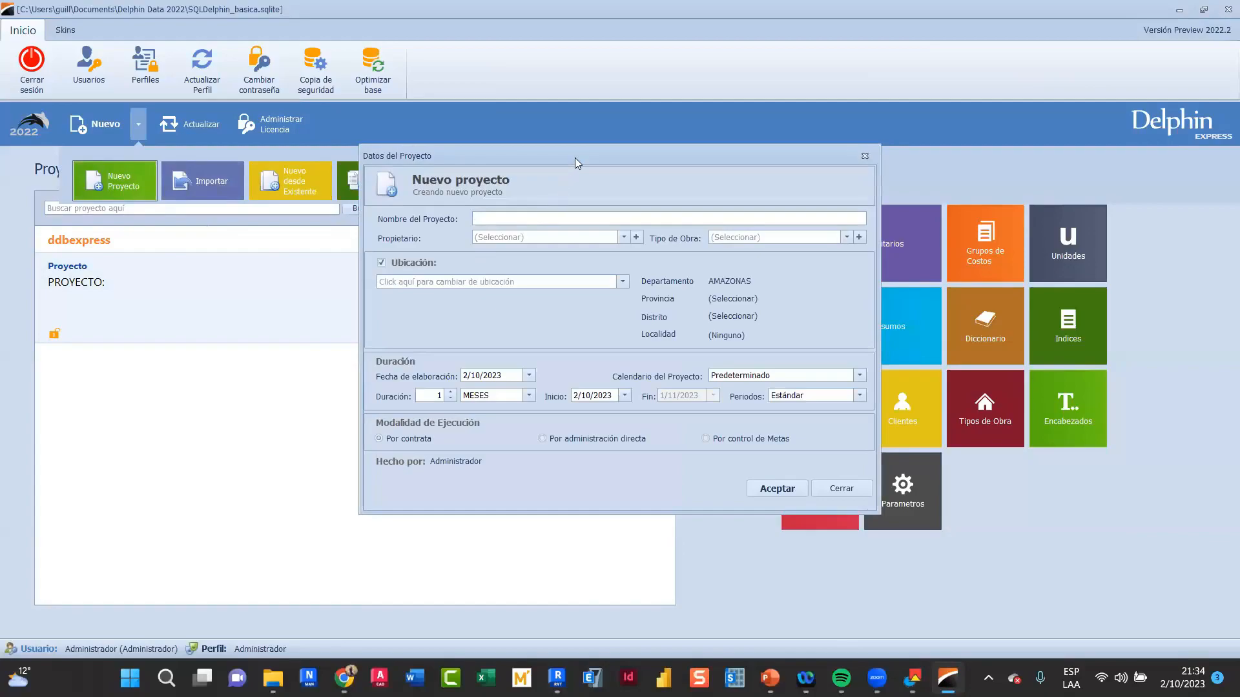
pyautogui.moveTo(575, 157); pyautogui.dragTo(546, 152)
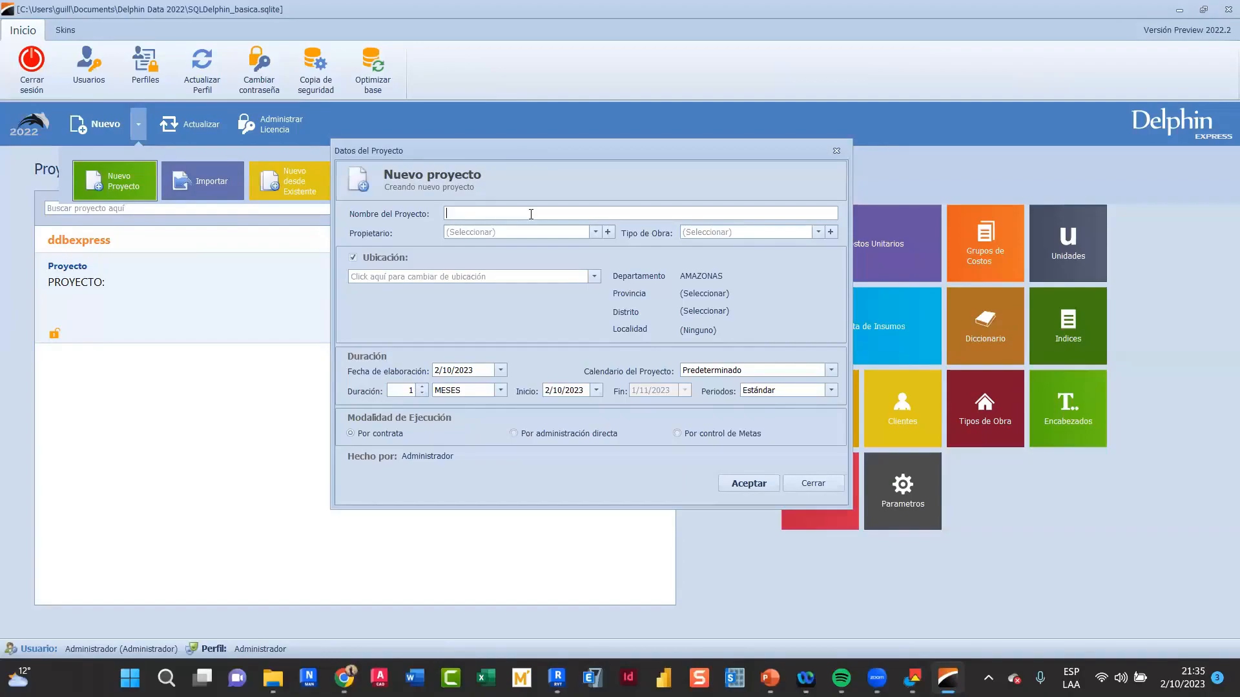
# Name the project Vivienda Multifamiliar Familia, followed by the family's surname
pyautogui.write('F')
pyautogui.write('Vivienda ')
pyautogui.write('Mlt')
pyautogui.press('BackSpace')
pyautogui.press('BackSpace')
pyautogui.press('BackSpace')
pyautogui.write('ultigam')
pyautogui.press('BackSpace')
pyautogui.press('BackSpace')
pyautogui.press('BackSpace')
pyautogui.write('familiar Familia CObi')
pyautogui.press('BackSpace')
pyautogui.press('BackSpace')
pyautogui.press('BackSpace')
pyautogui.write('obian')
pyautogui.click(607, 233)
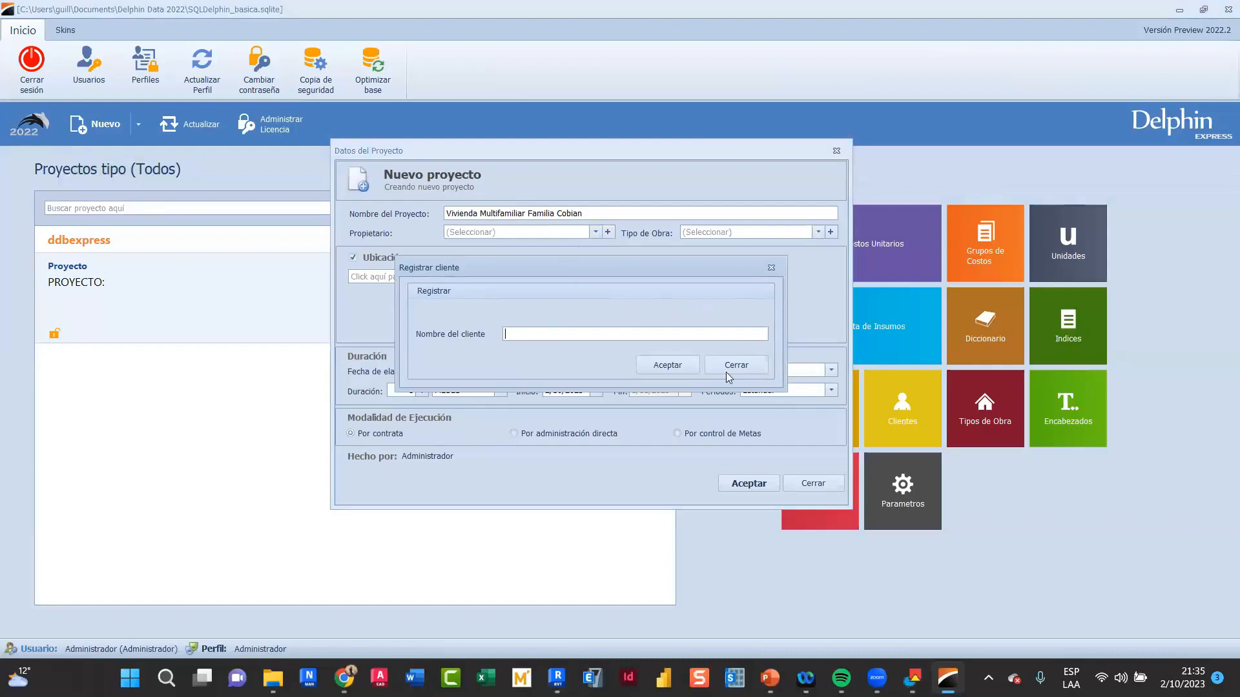
pyautogui.click(726, 370)
pyautogui.click(595, 232)
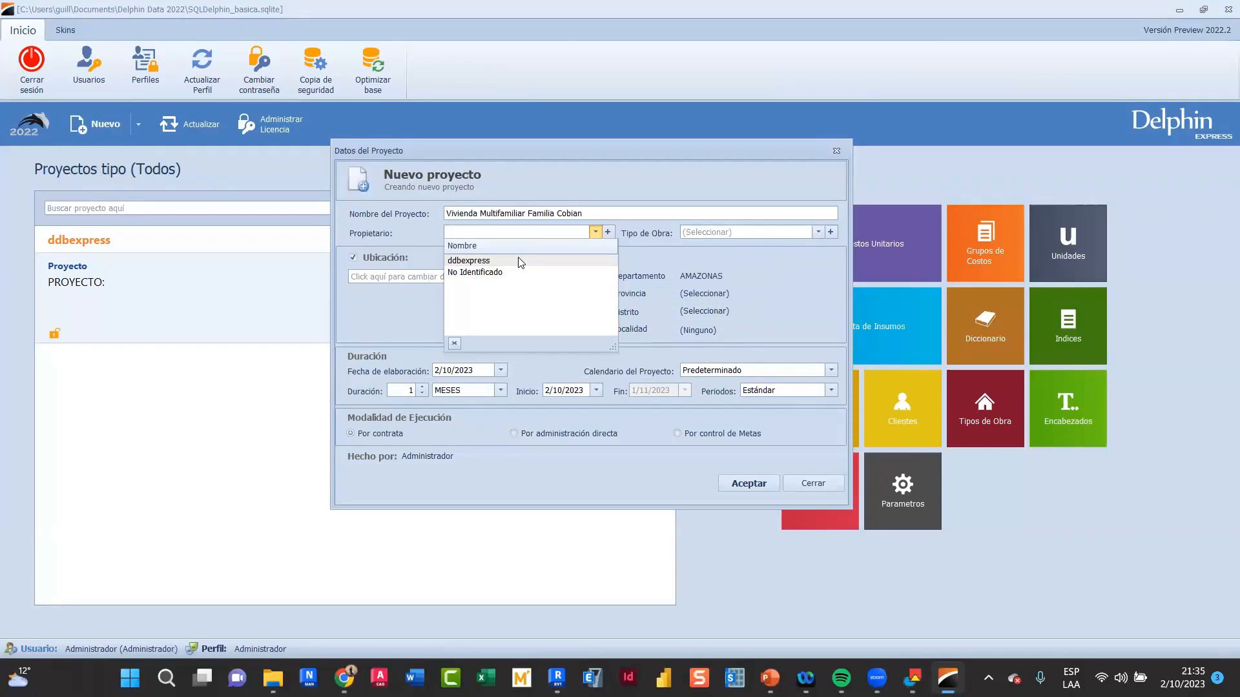
# Register a new client with the family's name as the project's Propietario
pyautogui.click(608, 232)
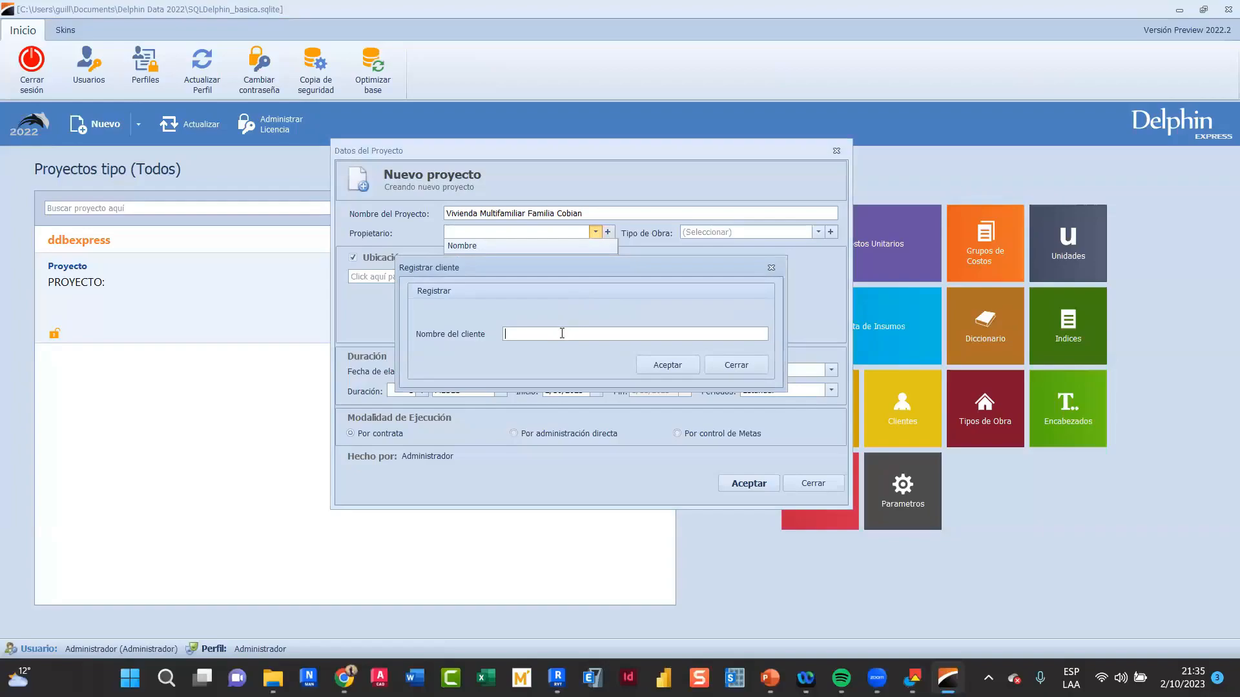
pyautogui.write('f')
pyautogui.press('BackSpace')
pyautogui.write('Fami')
pyautogui.write('a')
pyautogui.write('ia Cobian')
pyautogui.click(673, 363)
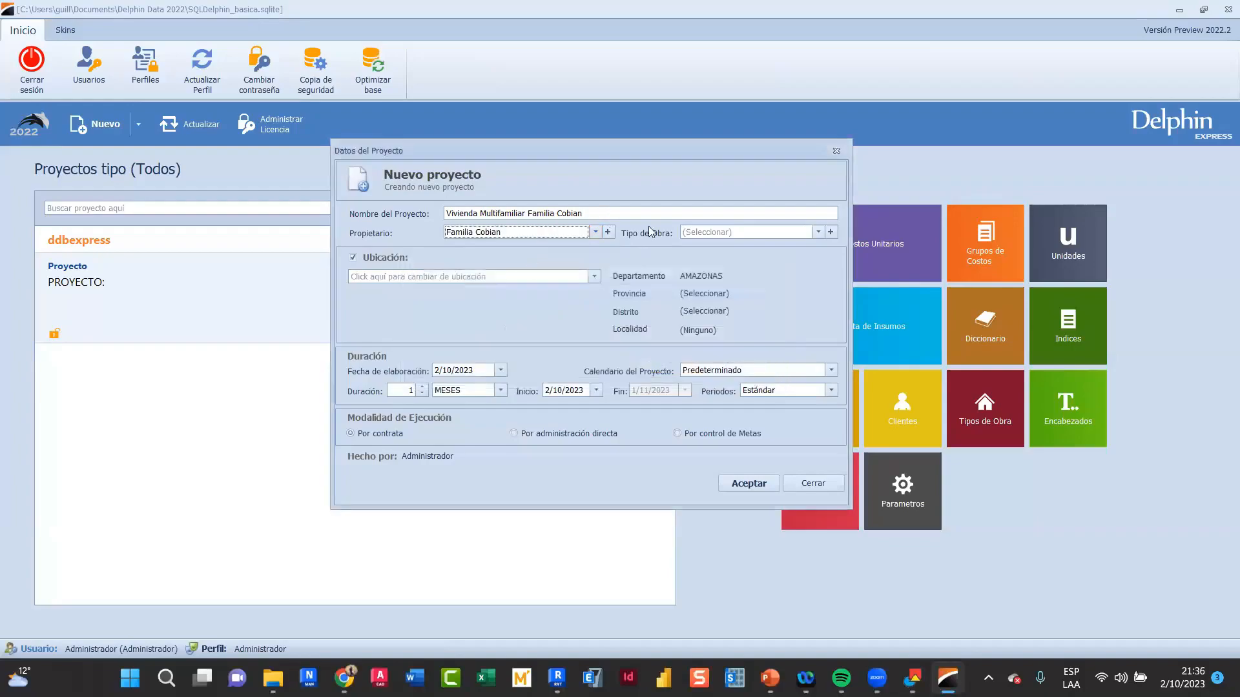
# Register Edificio Multifamiliar as a new infrastructure type for the project's Tipo de Obra
pyautogui.click(828, 233)
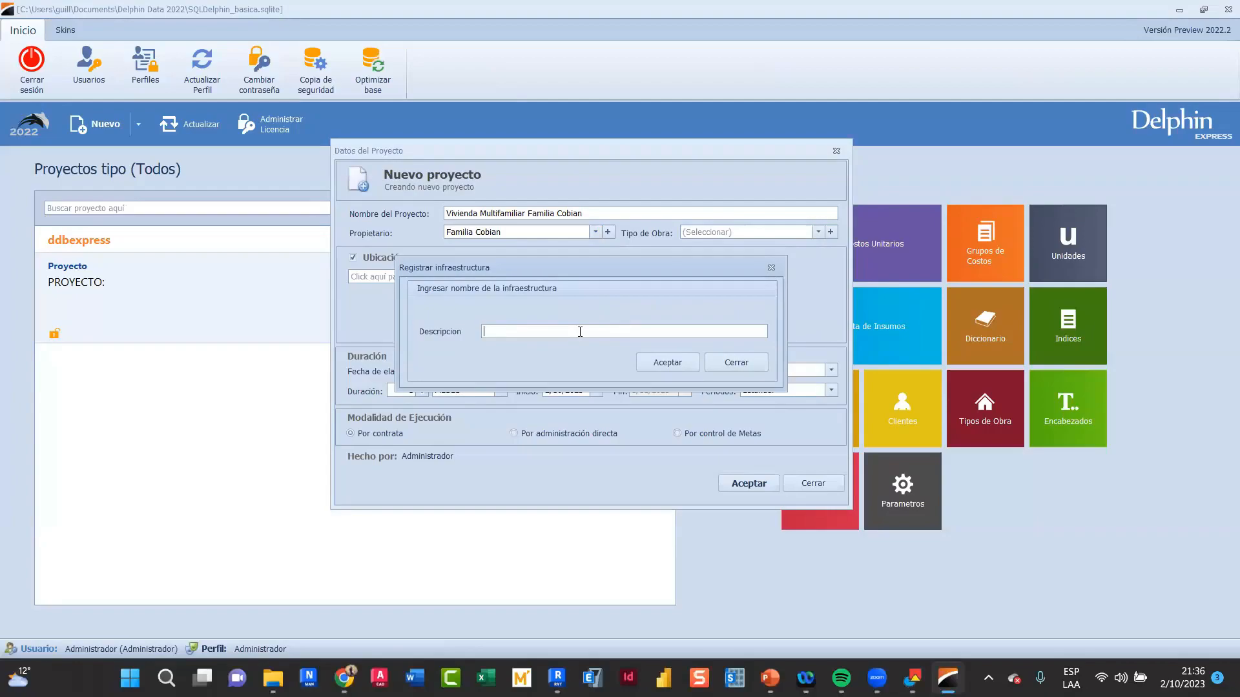
pyautogui.write('Edificio Multifamiliar')
pyautogui.click(651, 360)
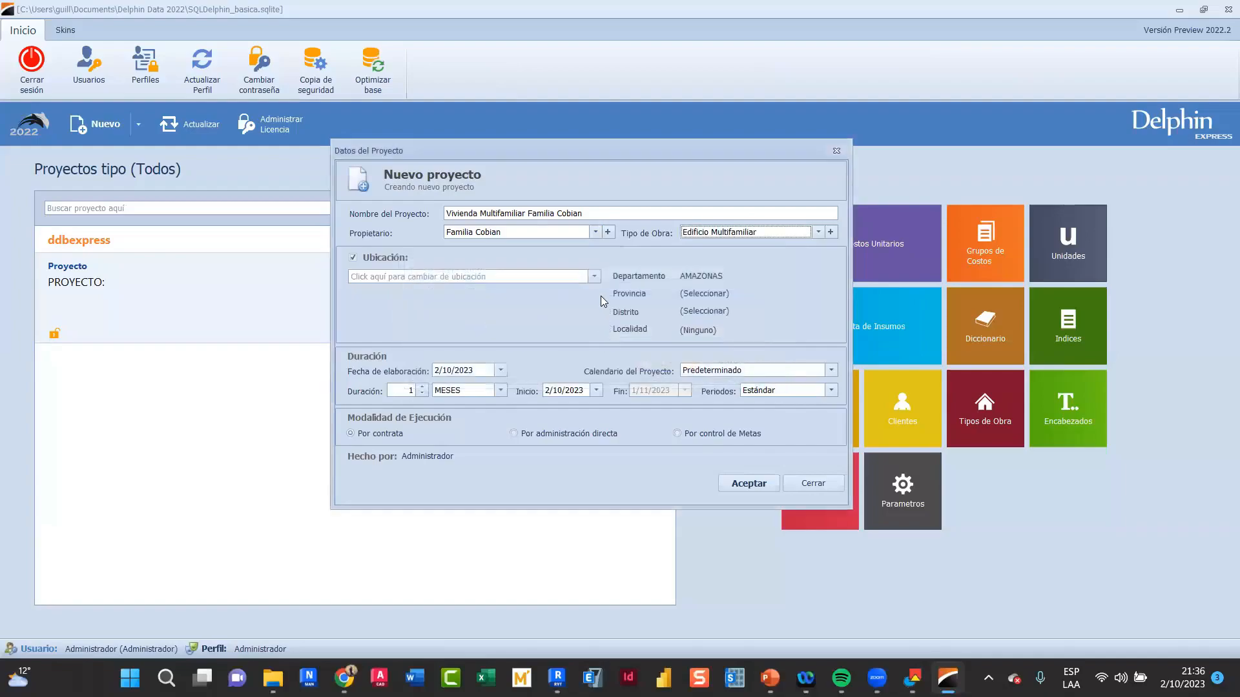
# Set the project's location to CAJAMARCA for Departamento, Provincia and Distrito, leaving Localidad unassigned
pyautogui.click(589, 275)
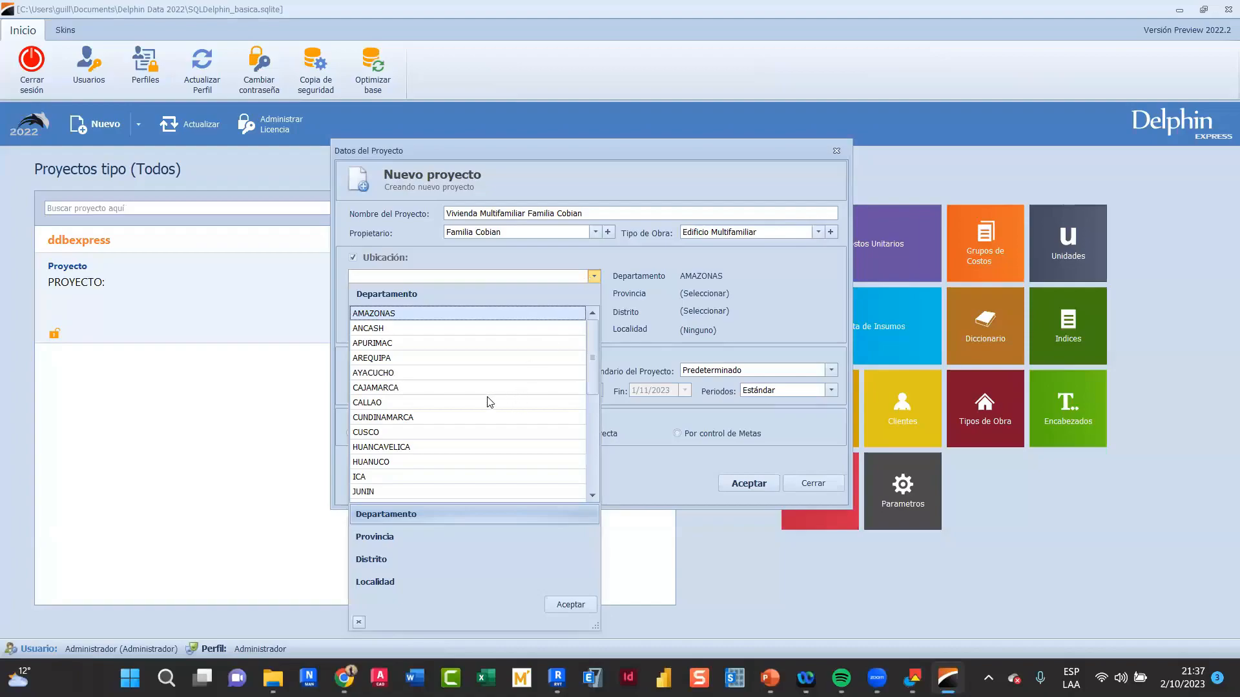
pyautogui.click(454, 389)
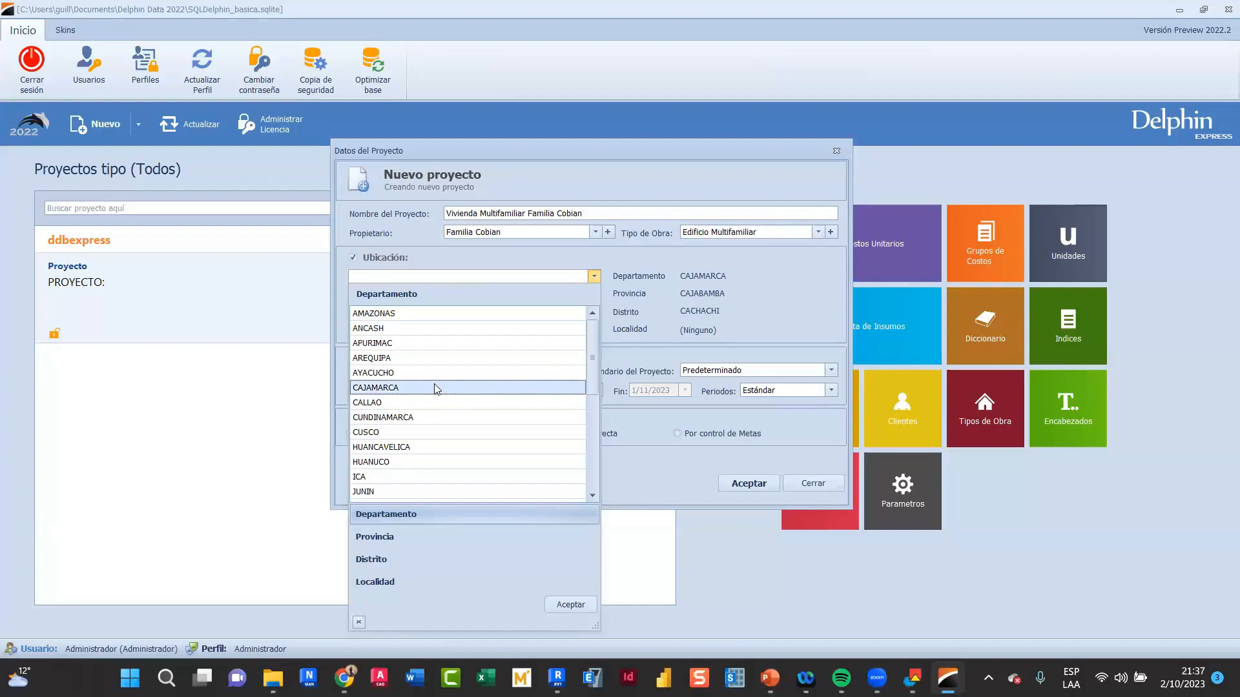
pyautogui.click(389, 538)
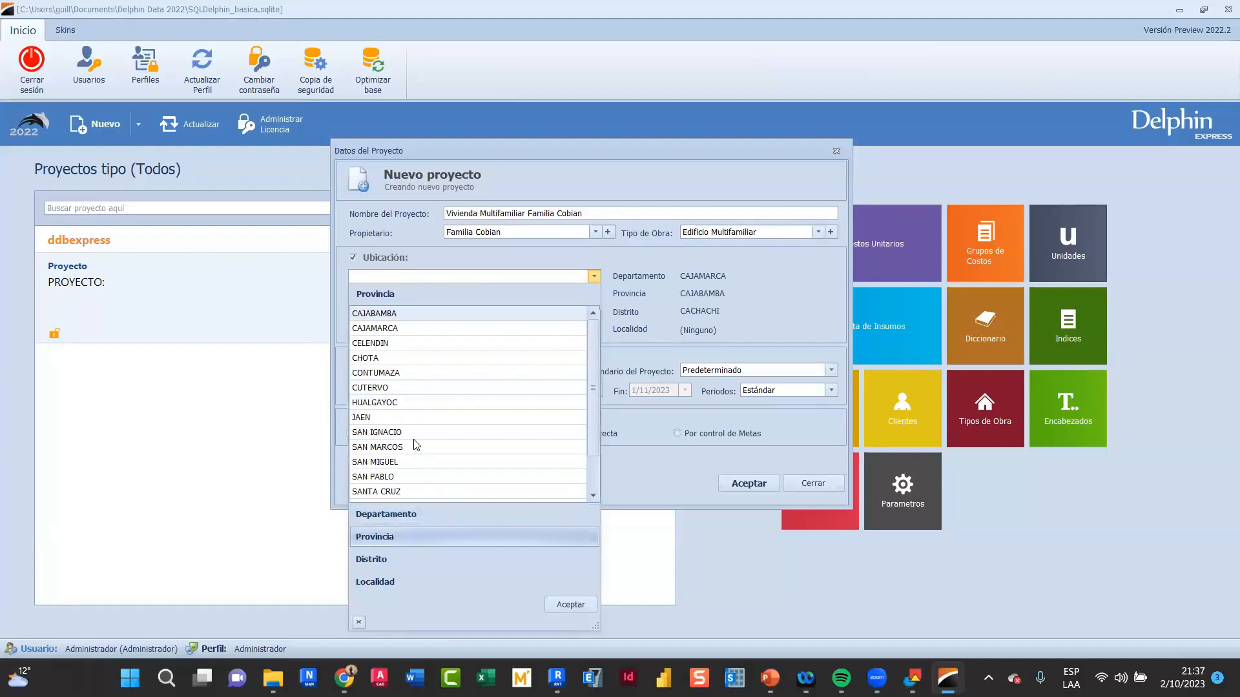
pyautogui.click(395, 328)
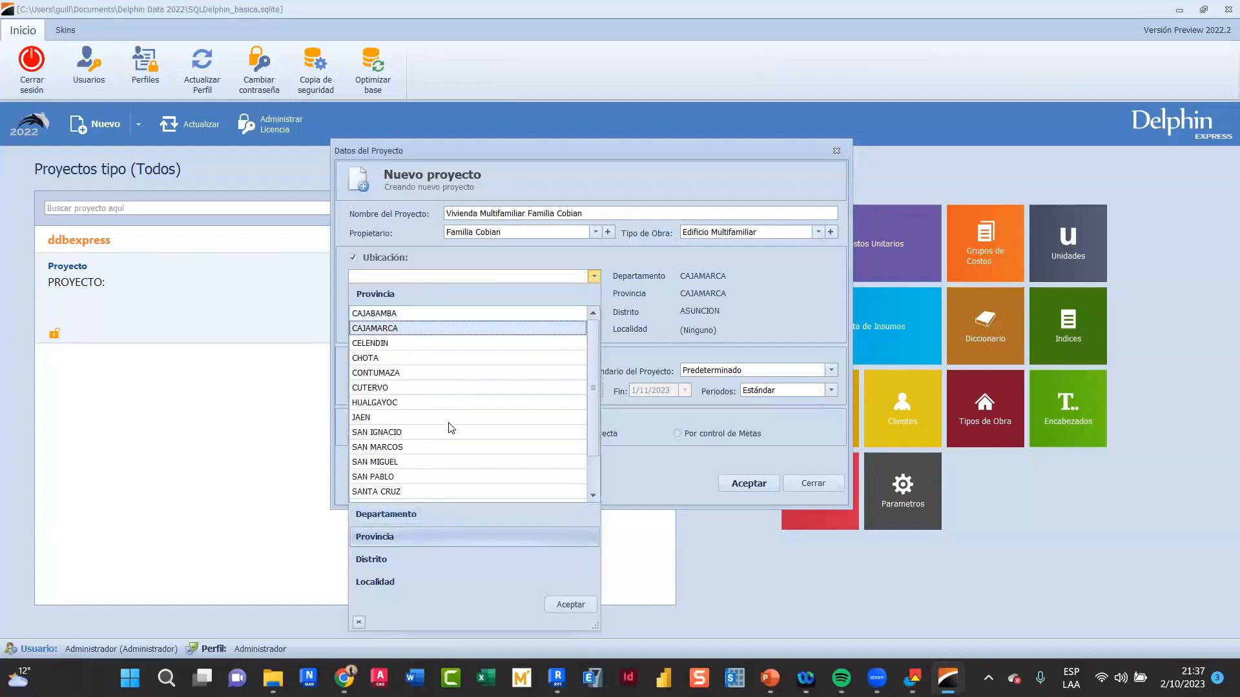
pyautogui.click(440, 560)
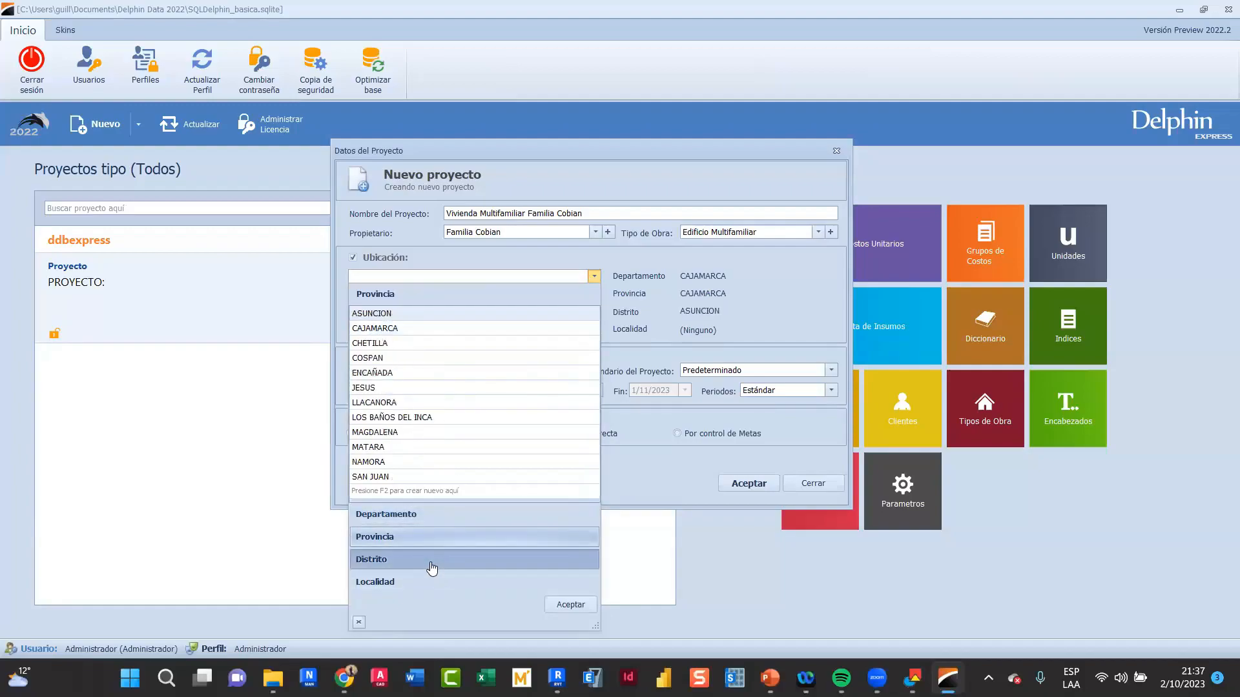
pyautogui.click(397, 330)
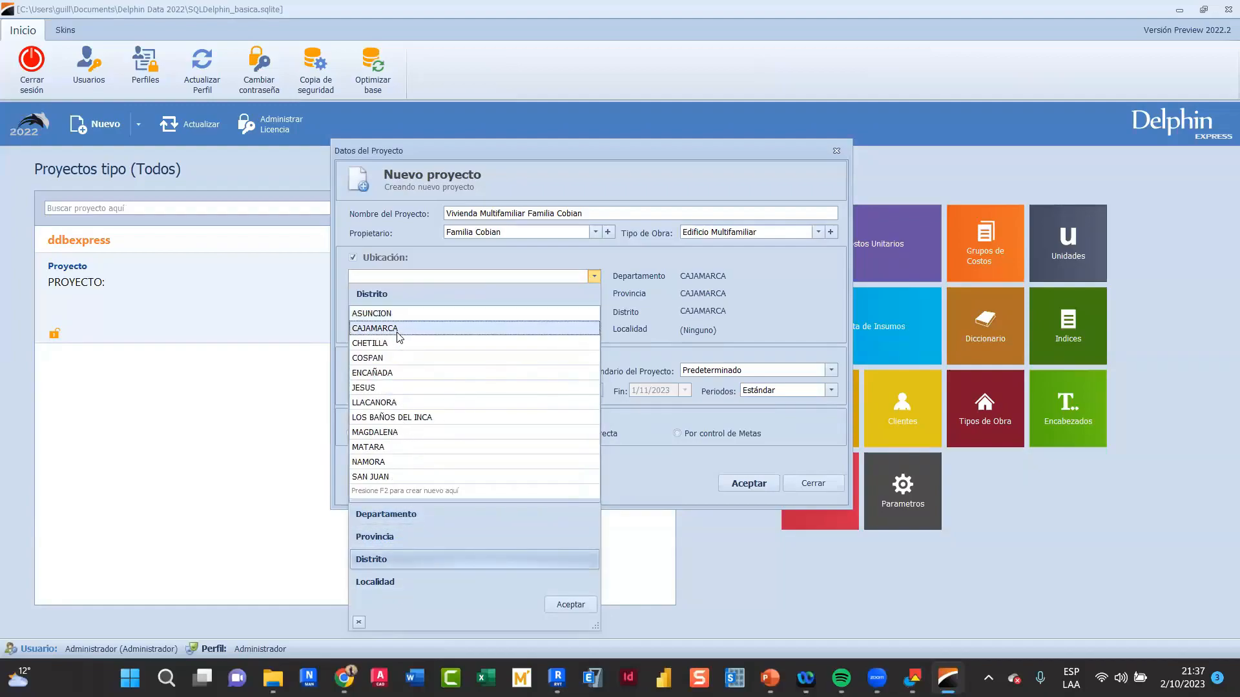
pyautogui.click(394, 582)
pyautogui.click(401, 278)
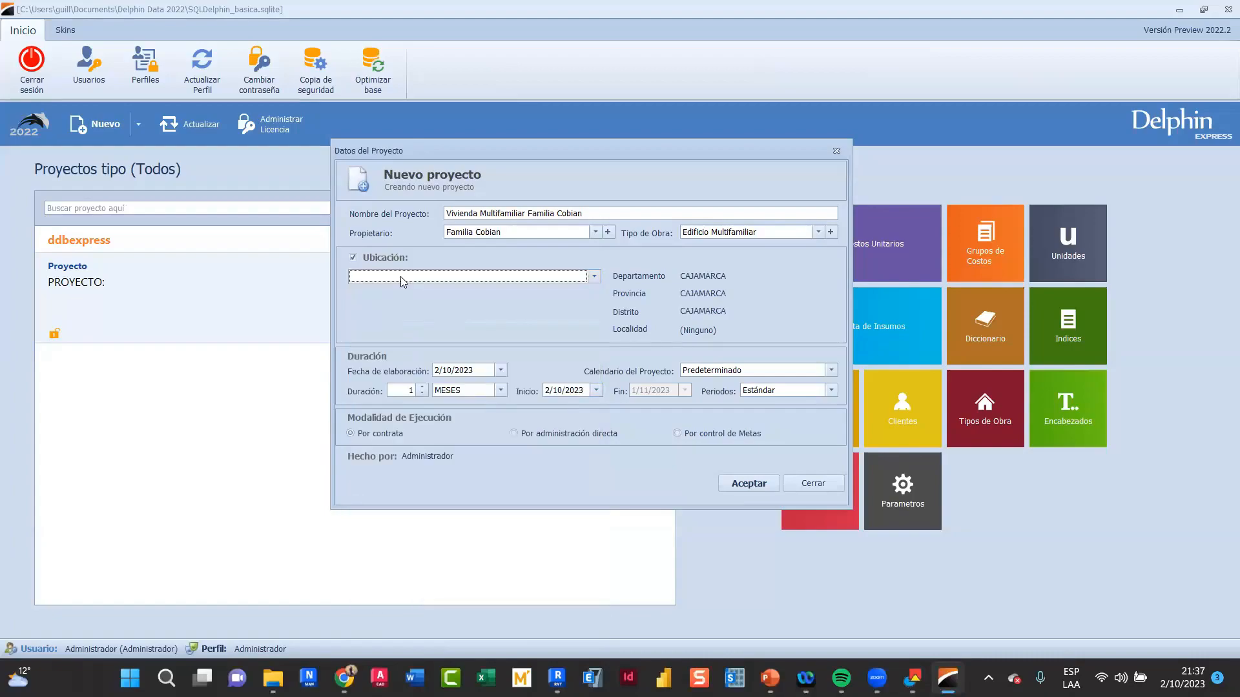
# Check the available Localidad entries for the project's location and leave the locality unassigned
pyautogui.click(400, 277)
pyautogui.click(394, 277)
pyautogui.click(594, 276)
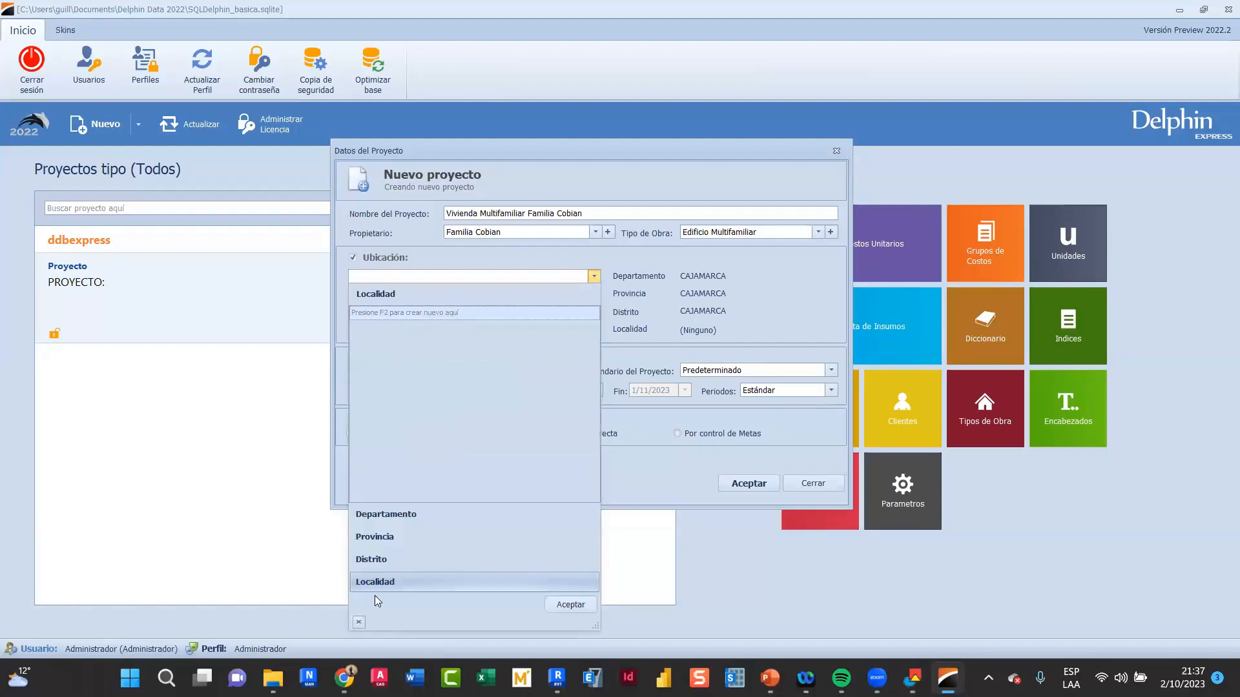
pyautogui.click(559, 607)
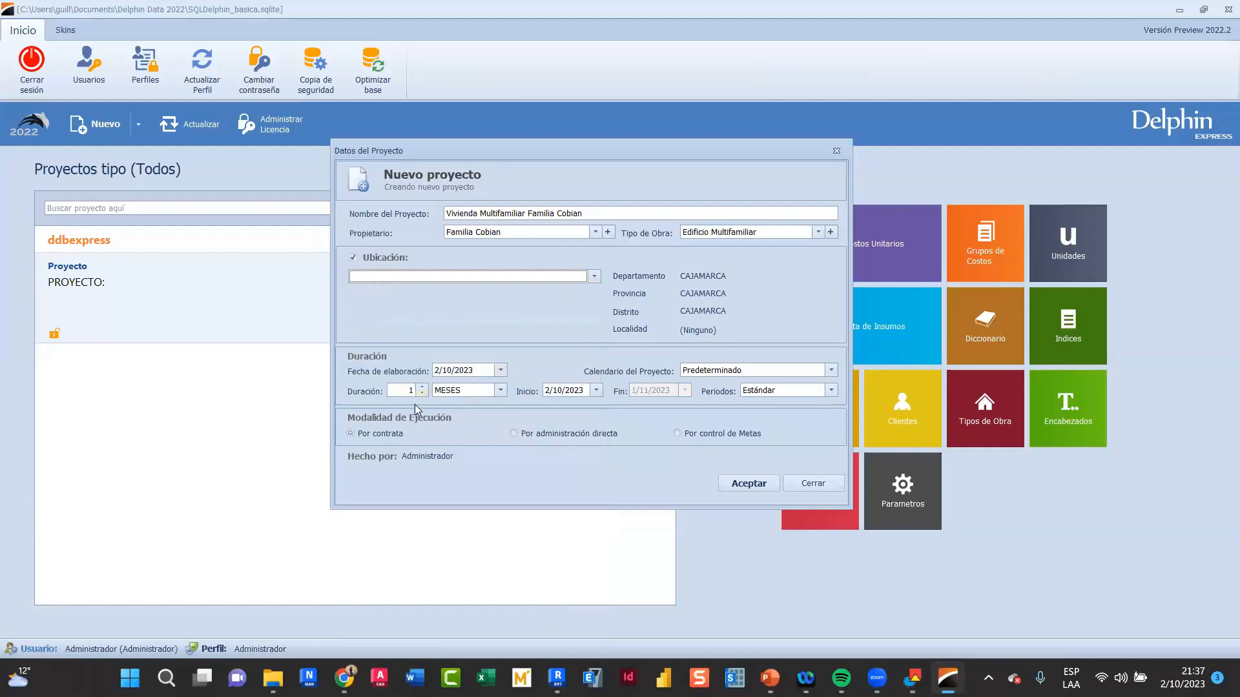
# Set the project's duration to 2 MESES with Estándar as the Periodos option
pyautogui.click(505, 392)
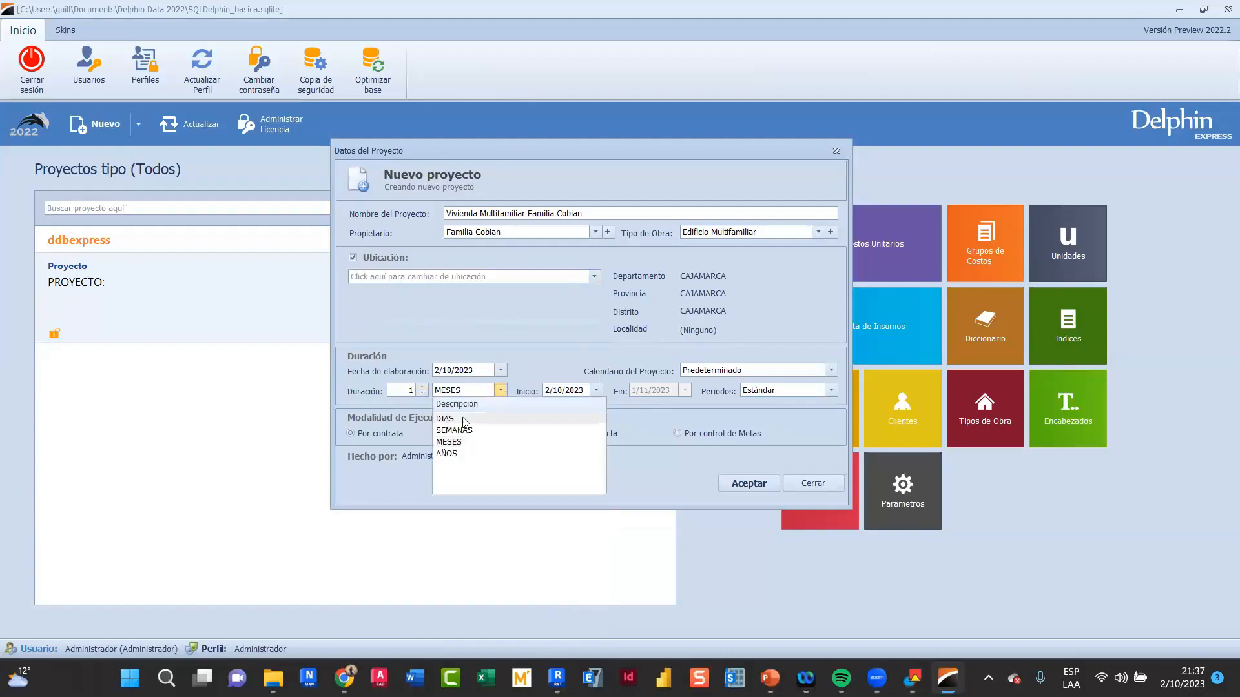
pyautogui.click(457, 442)
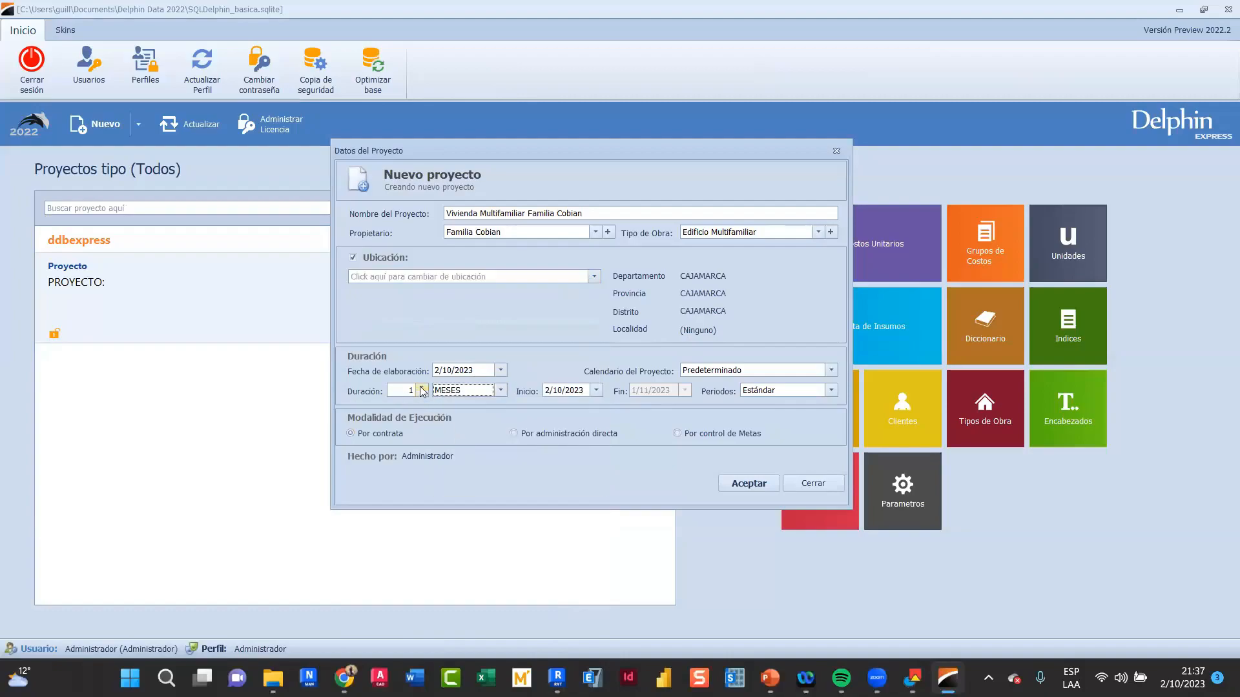
pyautogui.click(421, 387)
pyautogui.click(833, 390)
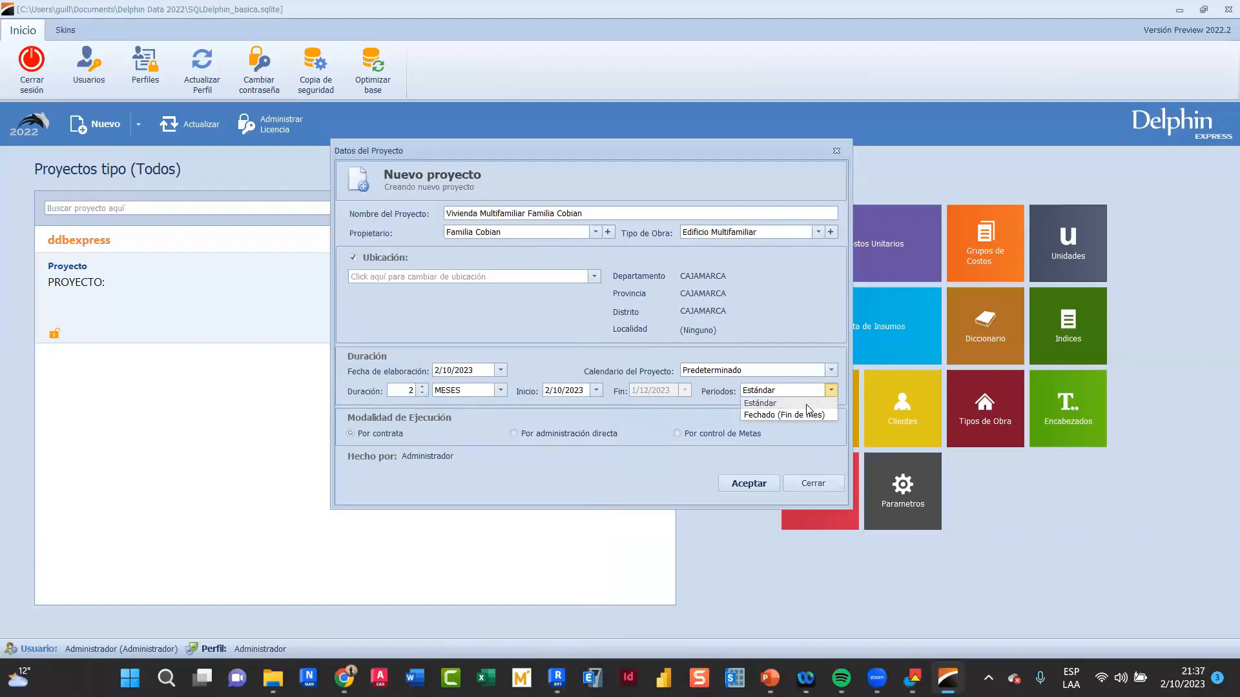
pyautogui.click(810, 404)
# Create the project with the Predeterminado calendar and Por contrata as its Modalidad de Ejecución
pyautogui.click(832, 370)
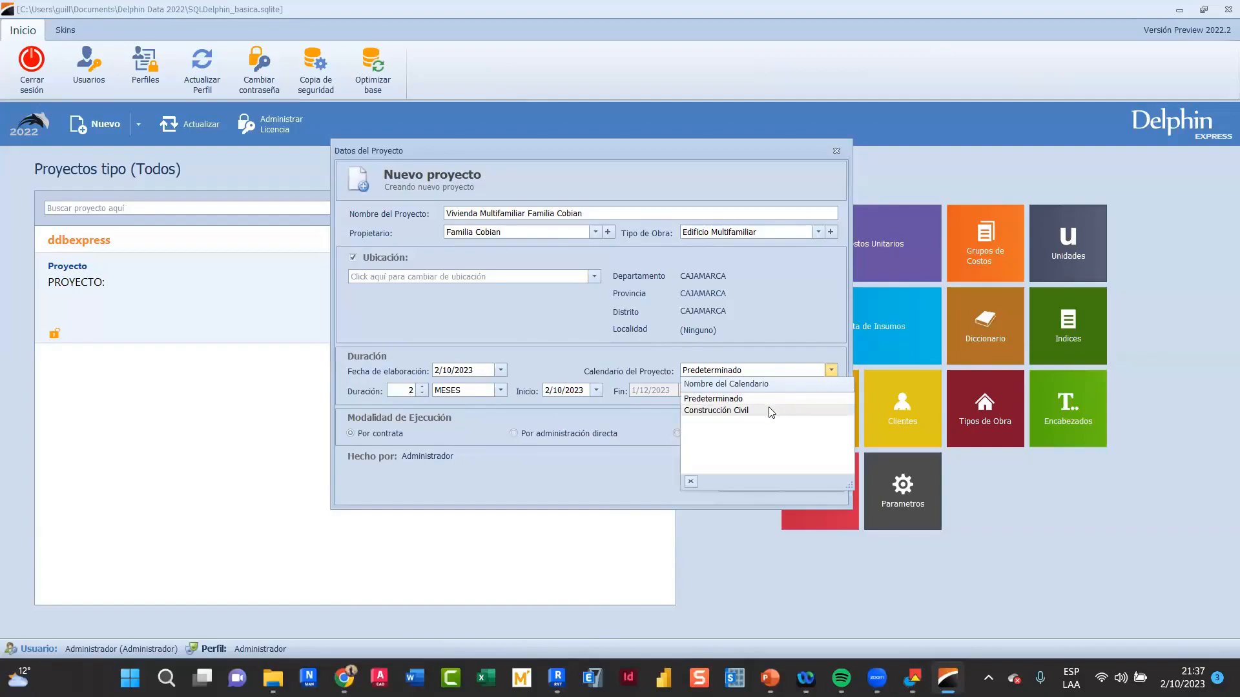
pyautogui.click(768, 401)
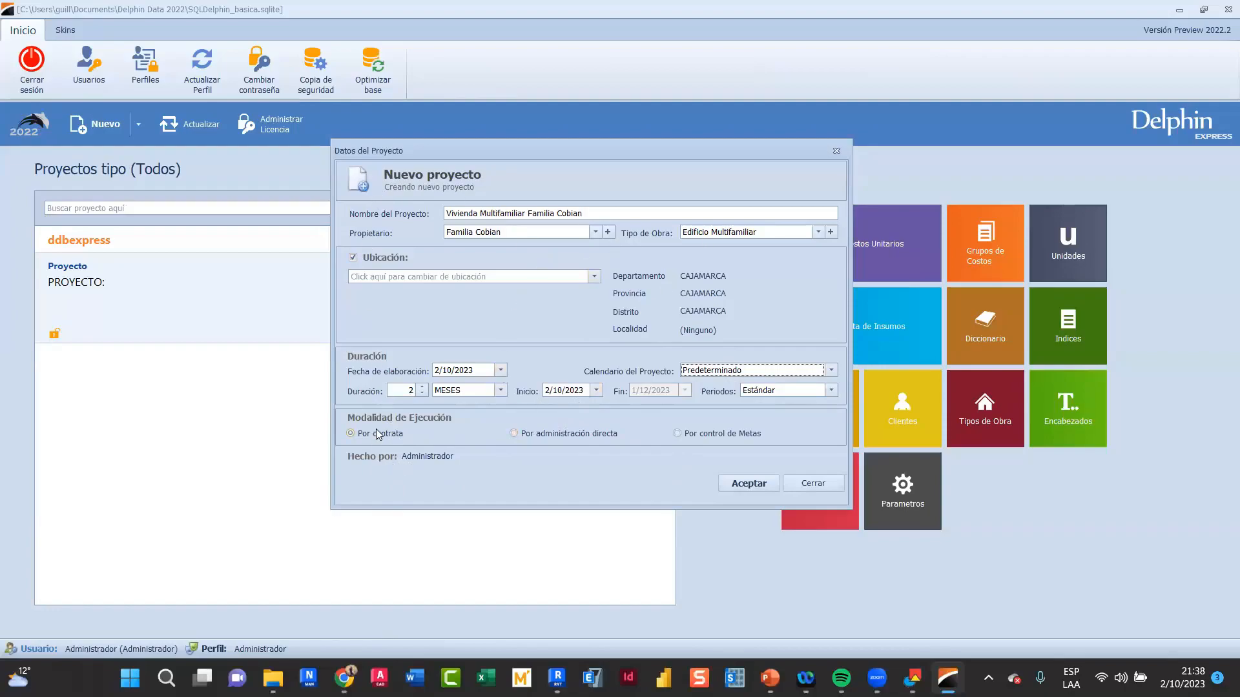
pyautogui.click(348, 436)
pyautogui.click(749, 484)
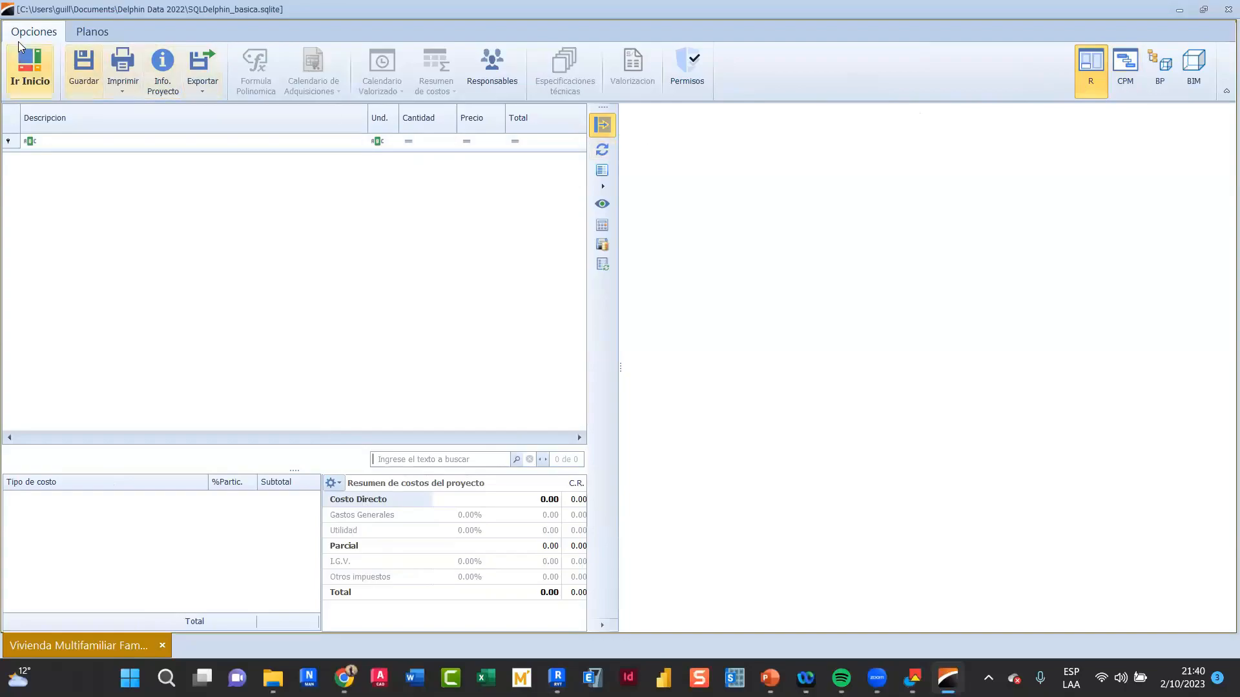
# Look over the Planos and Opciones commands and the actions offered on the empty budget grid
pyautogui.click(90, 32)
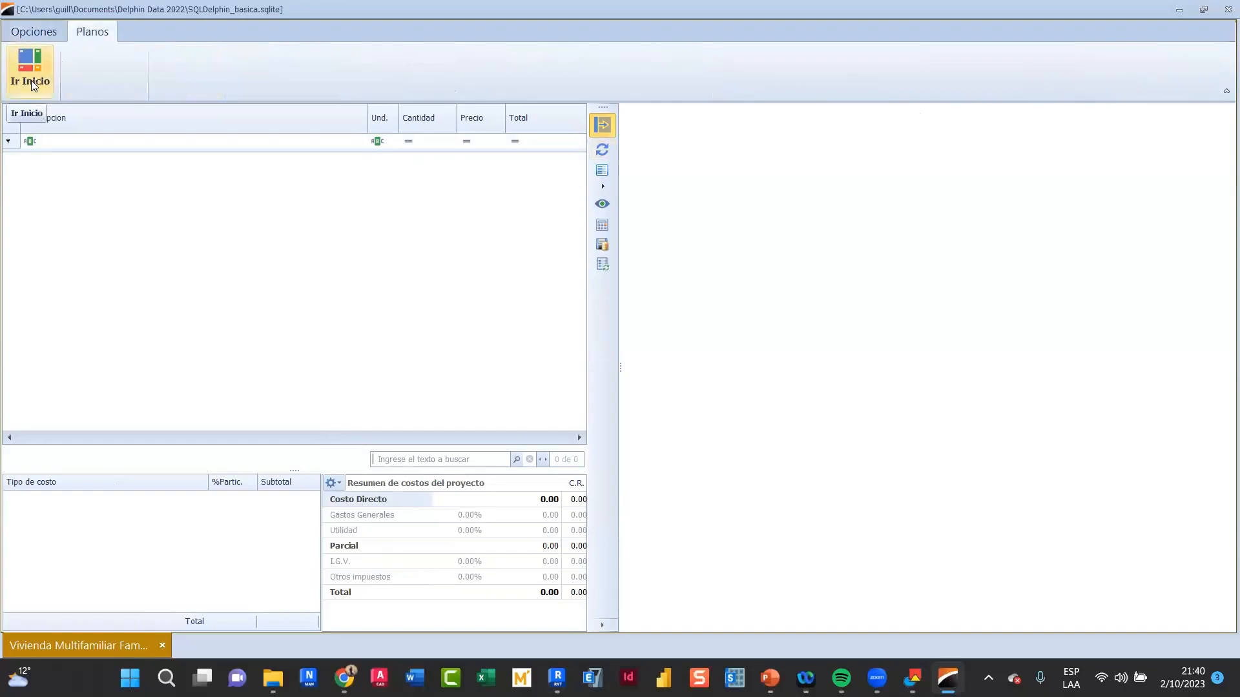
pyautogui.click(38, 36)
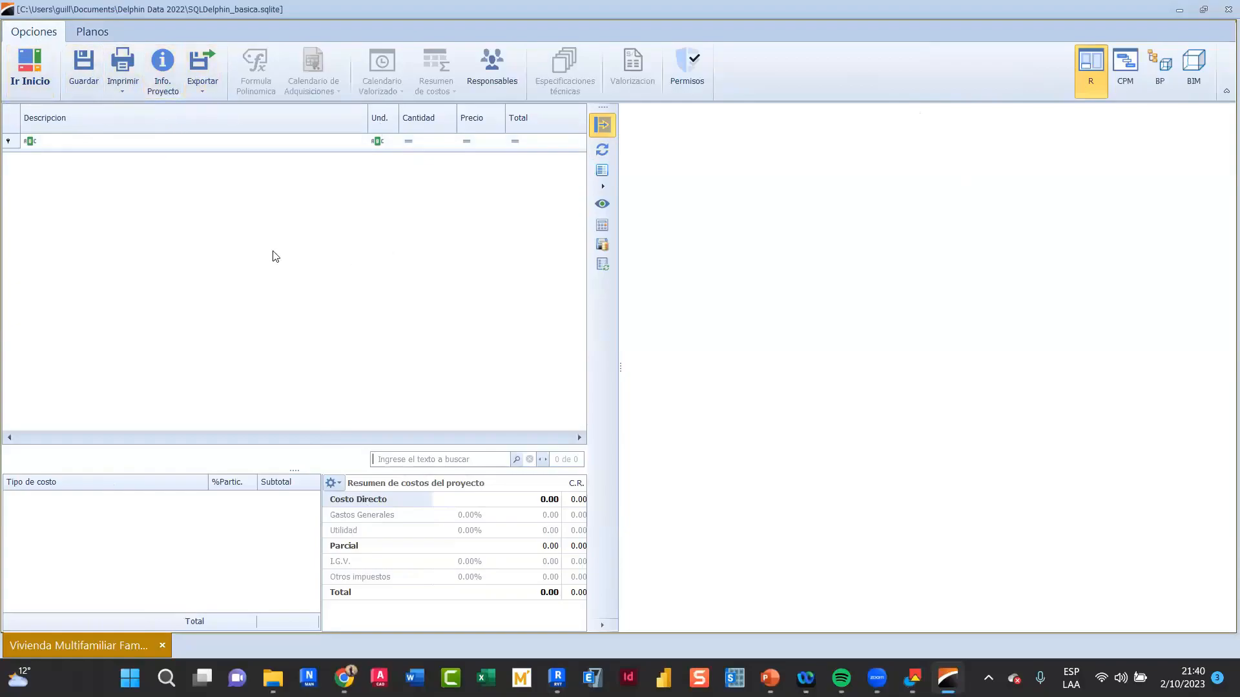
pyautogui.rightClick(240, 242)
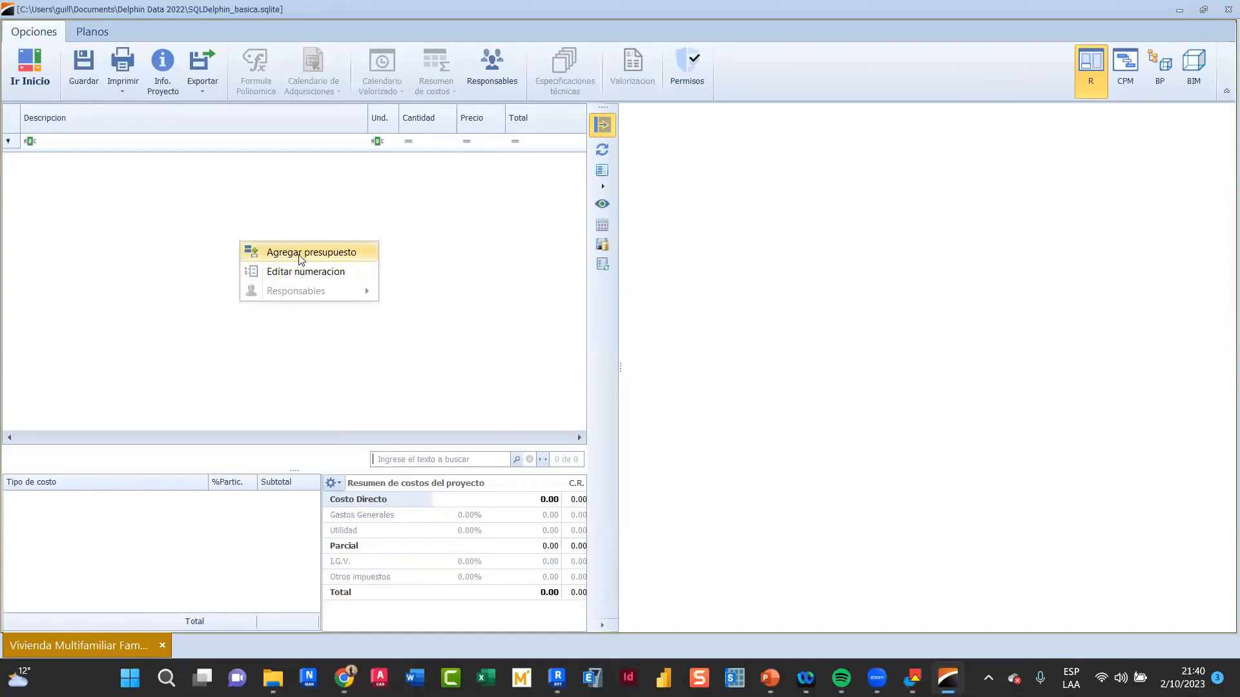
pyautogui.click(960, 202)
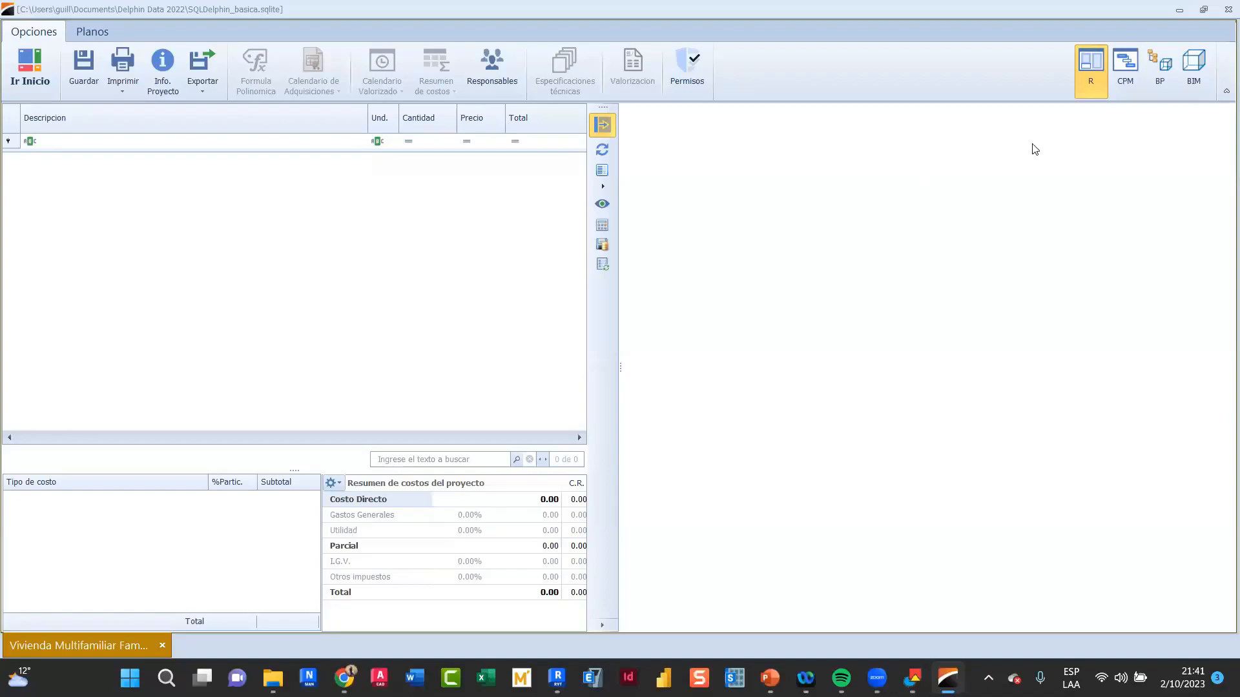
# Compare the empty project's CPM scheduling view with its R budget view
pyautogui.click(1124, 57)
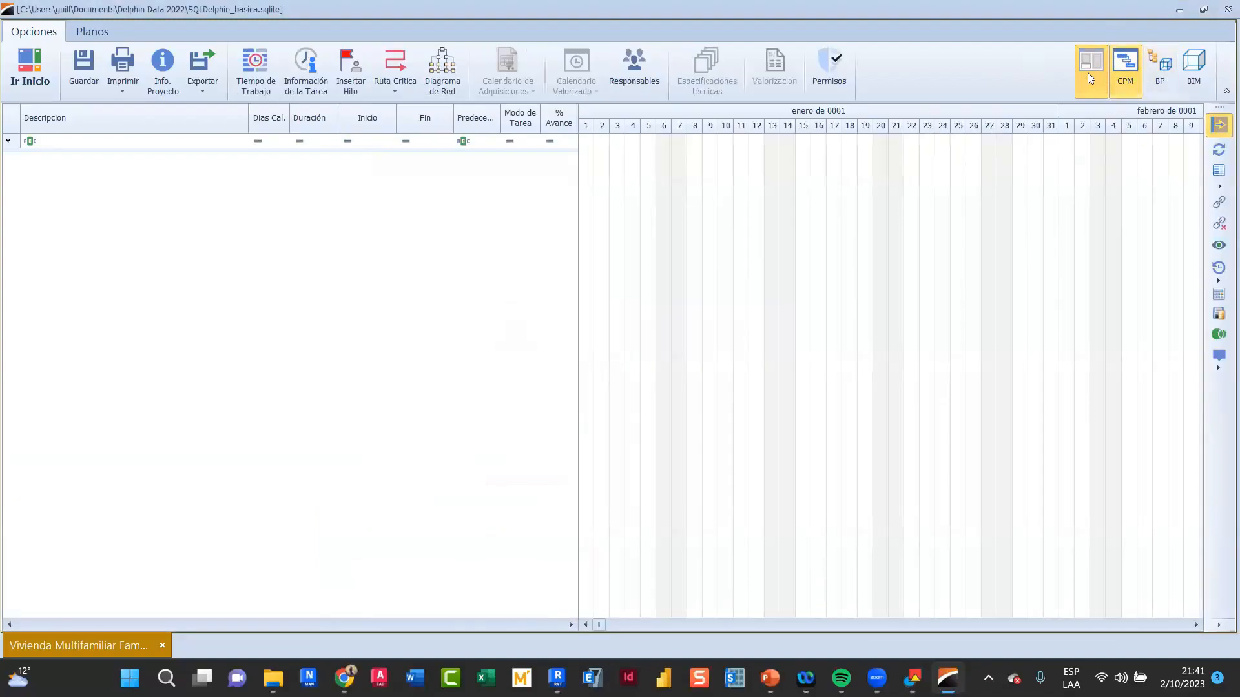
pyautogui.click(1127, 72)
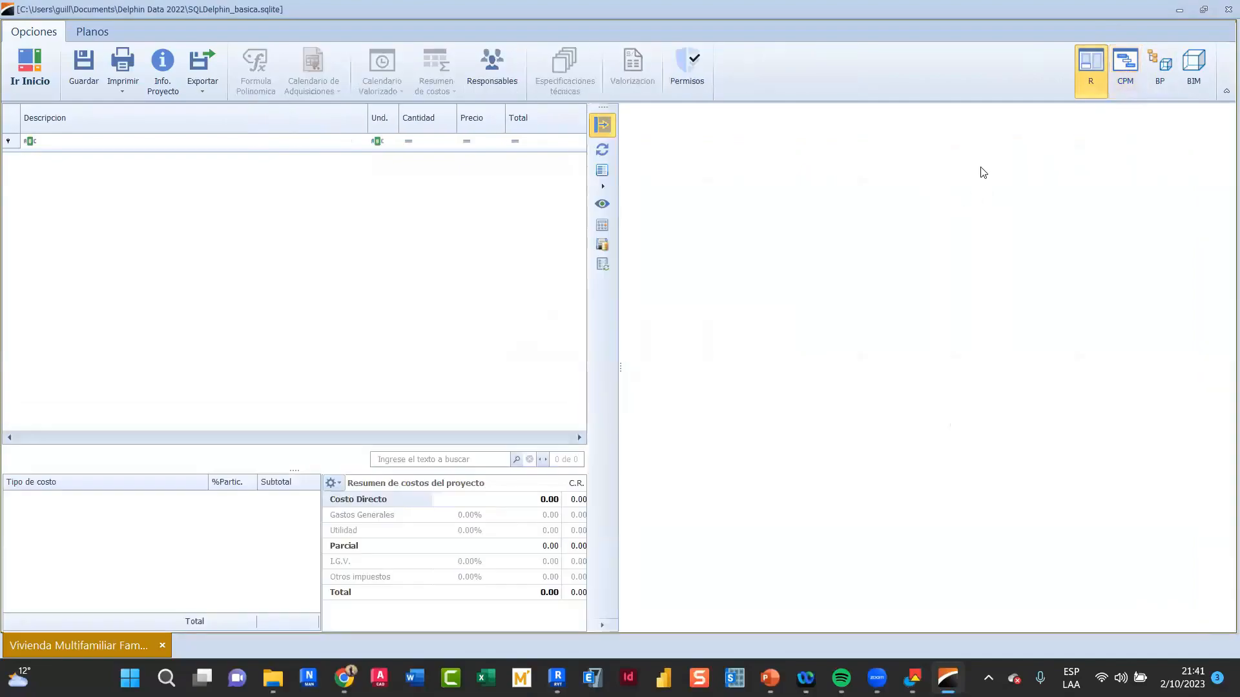
pyautogui.click(1132, 53)
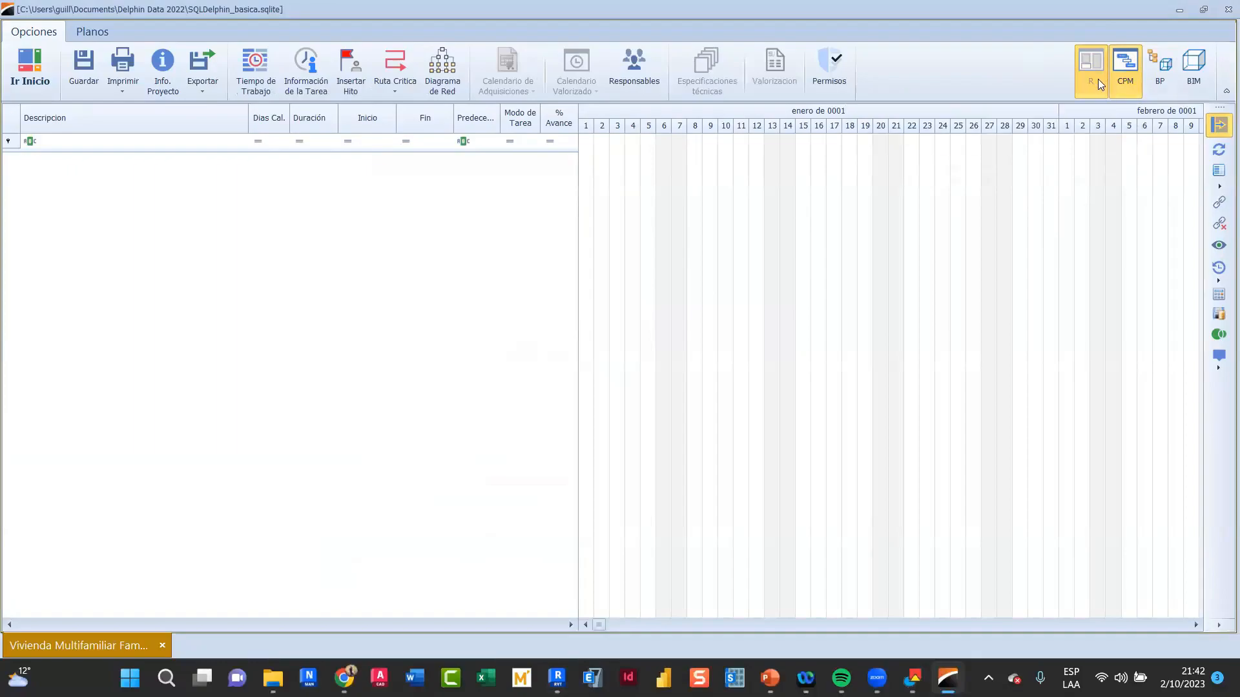
pyautogui.click(1132, 81)
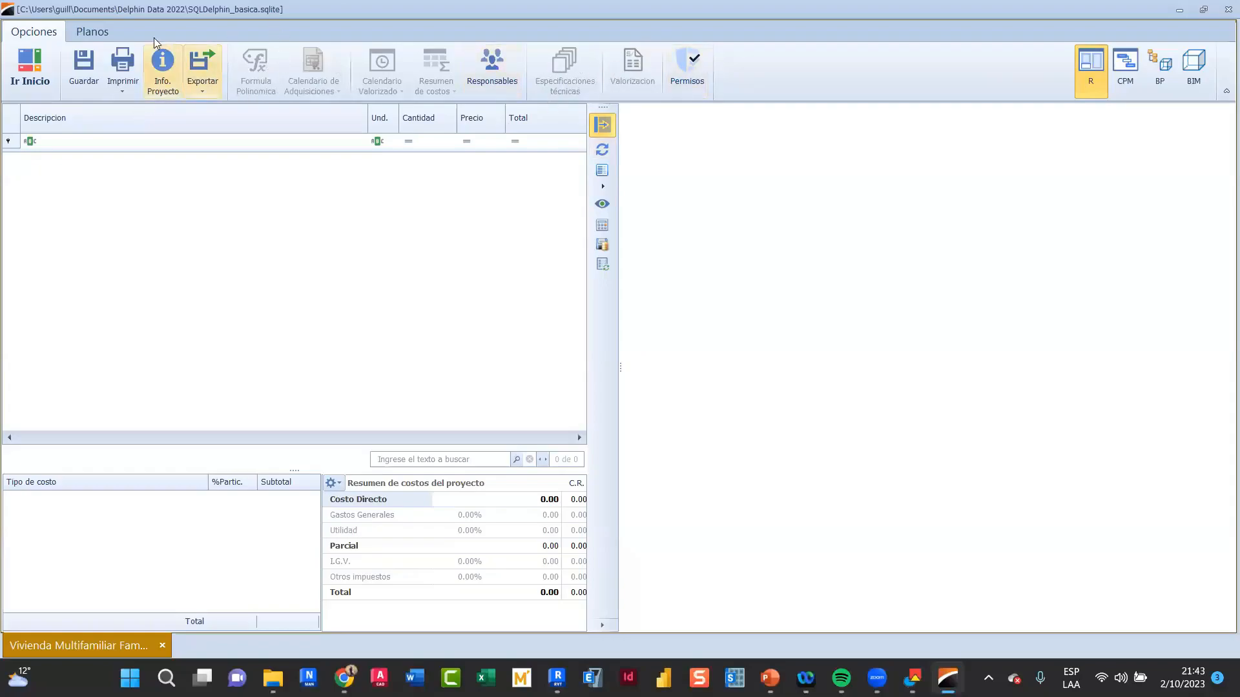
# Add a budget to the project named VIVIENDA MULTIFAMILIAR FAMILIA, followed by the family's surname
pyautogui.rightClick(123, 202)
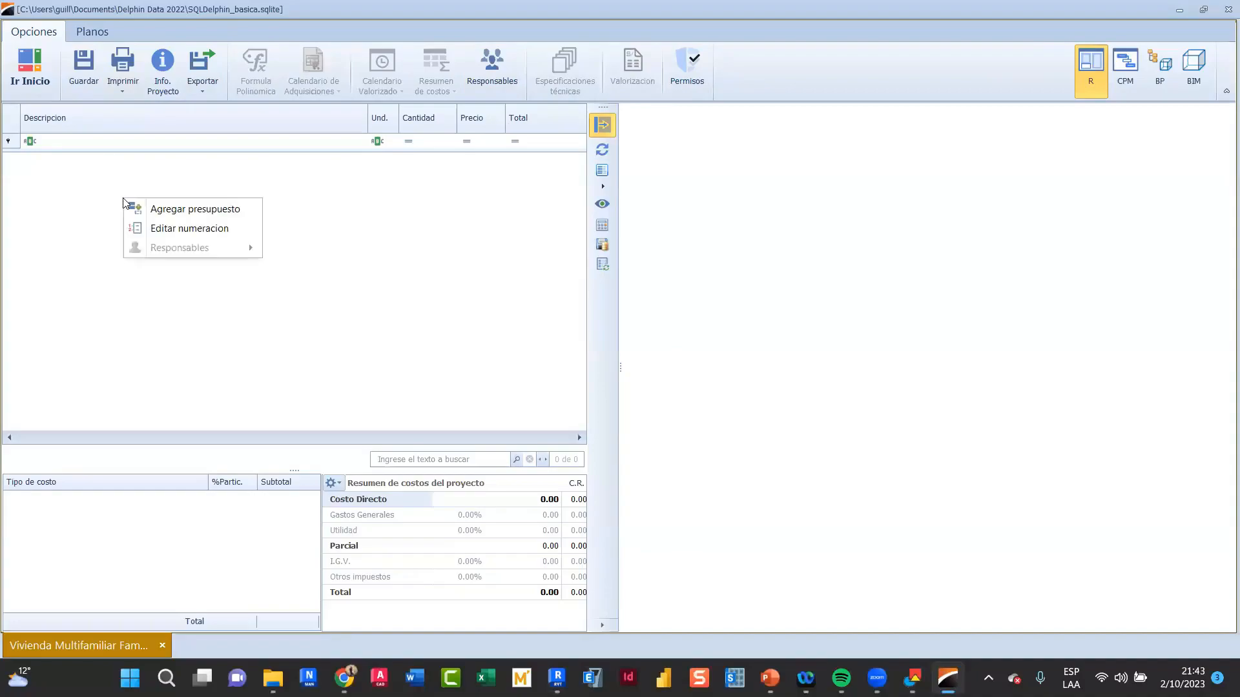
pyautogui.click(159, 209)
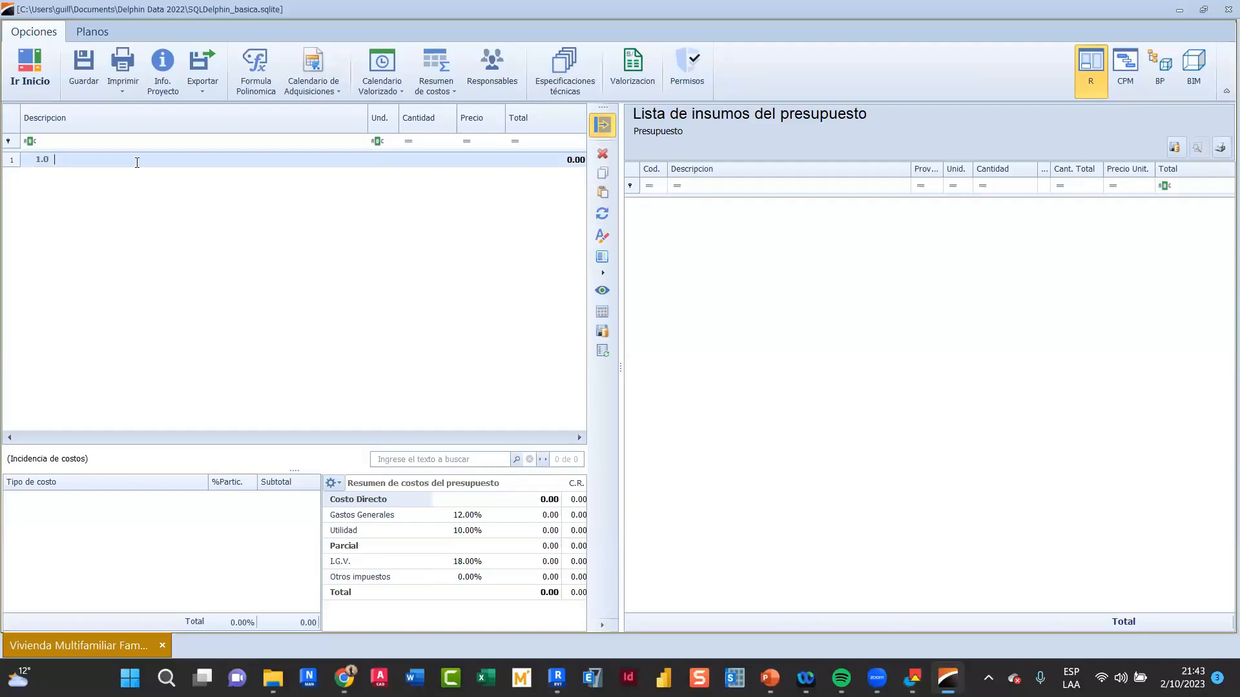
pyautogui.write('VIVIENDA MULTIFAMILIAR FAMILIA COBINA')
pyautogui.press('Return')
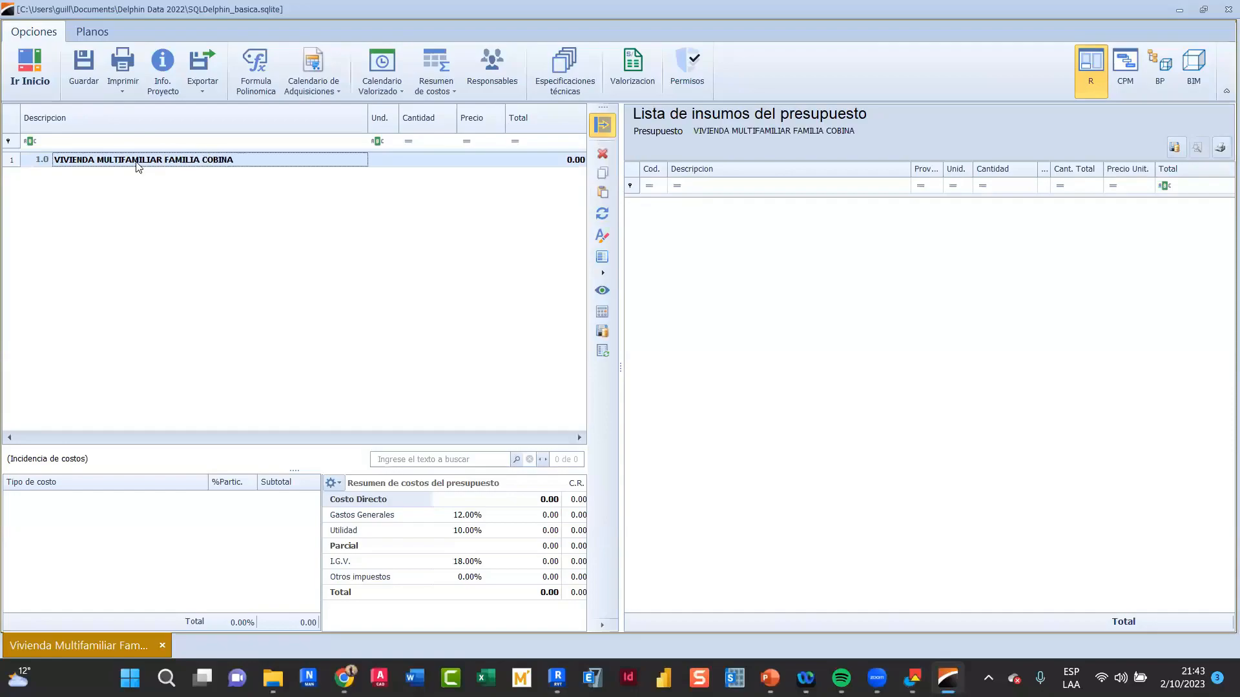
# Correct the spelling of the family's surname at the end of the budget's description
pyautogui.click(250, 159)
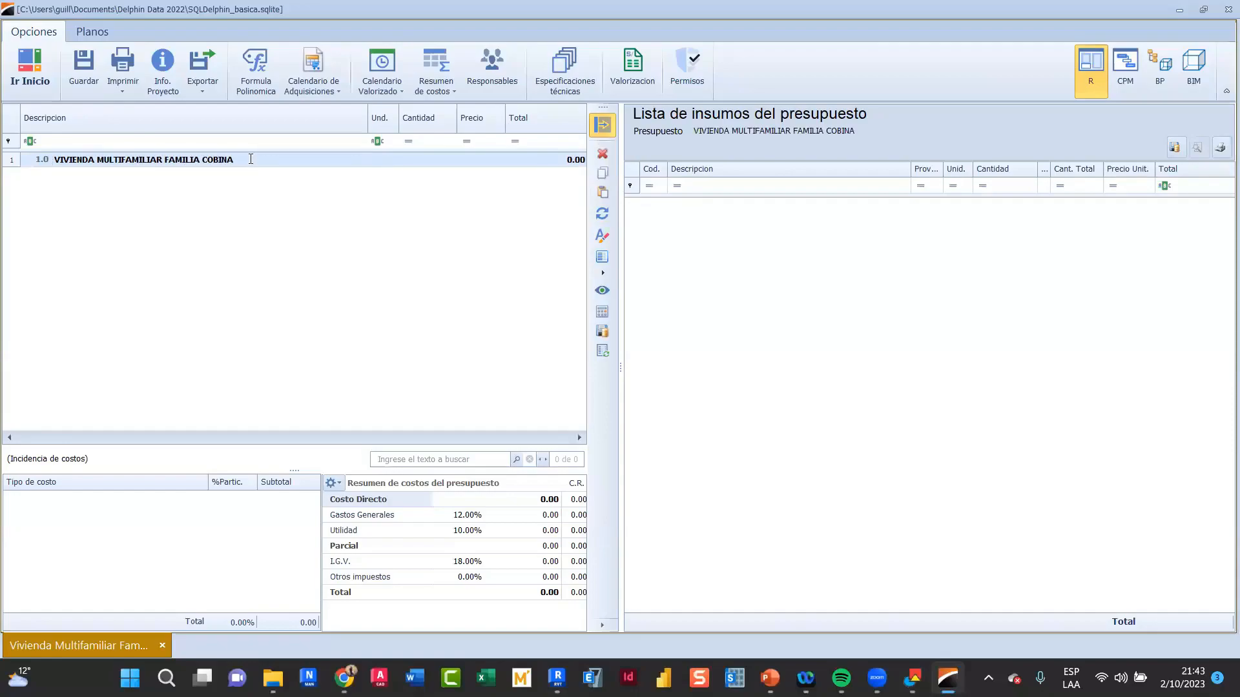
pyautogui.press('BackSpace')
pyautogui.press('BackSpace')
pyautogui.write('AN')
pyautogui.press('Return')
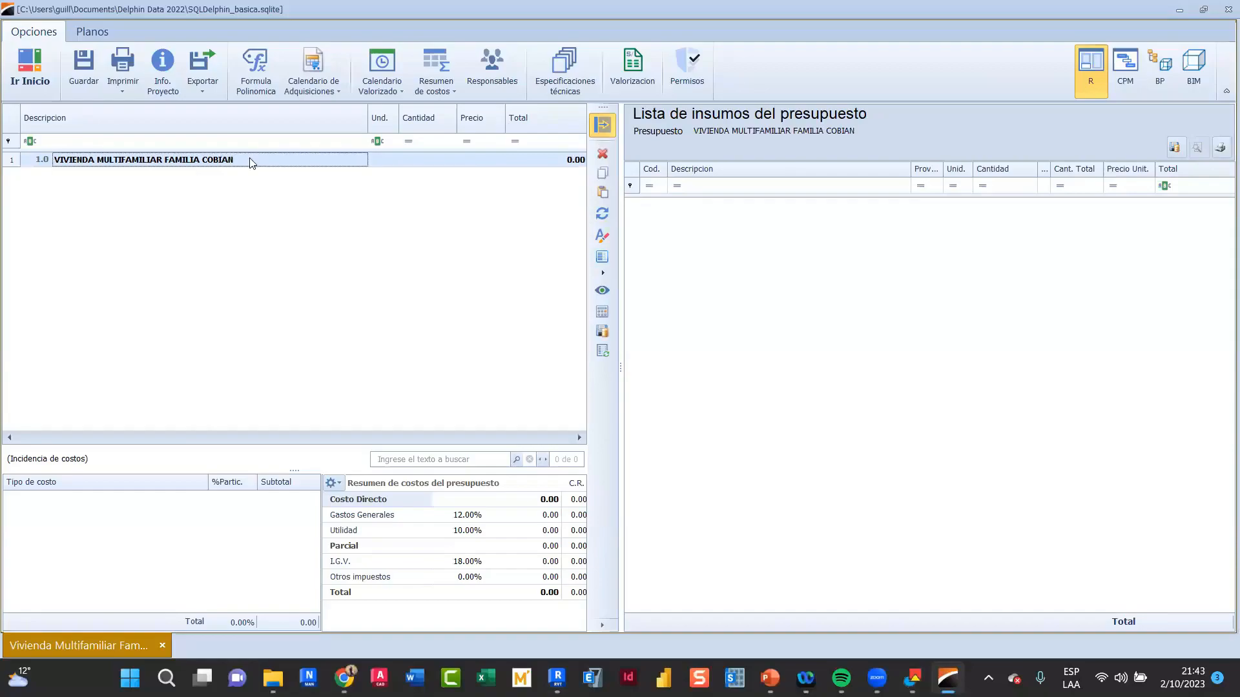
# Insert the catalogue title MOVILIZACIÓN Y DESMOVILIZACIÓN DE EQUIPO under the multifamily housing budget
pyautogui.rightClick(251, 162)
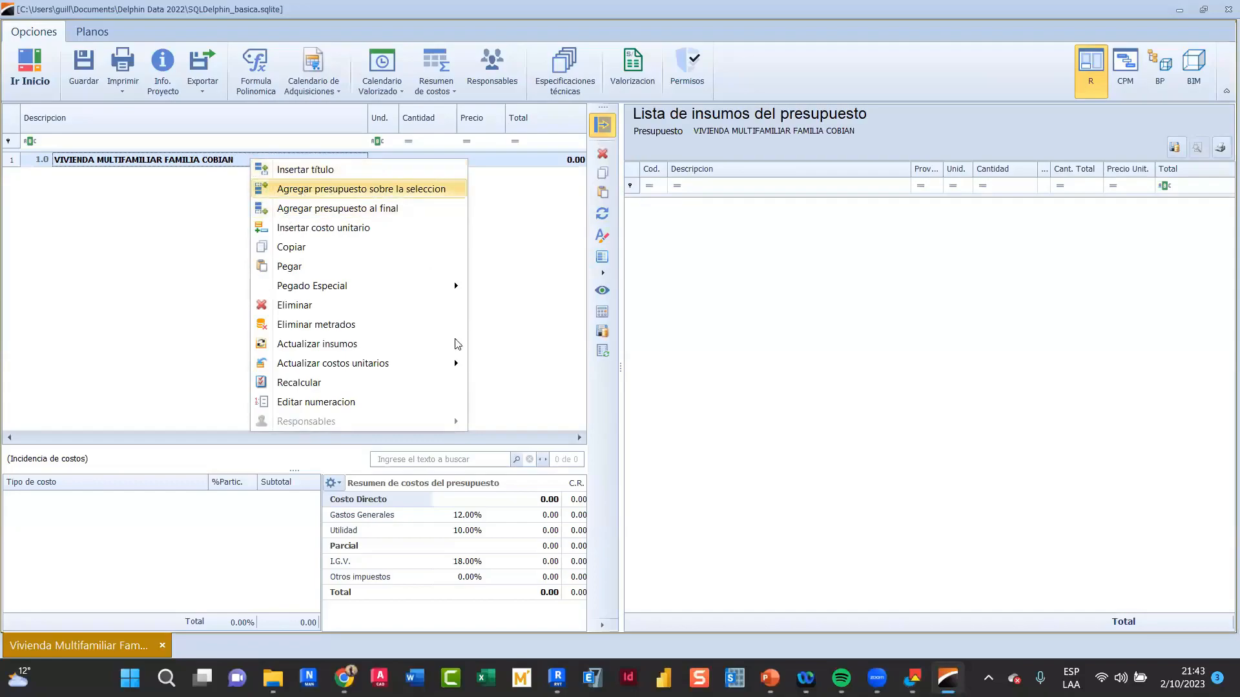
pyautogui.click(137, 192)
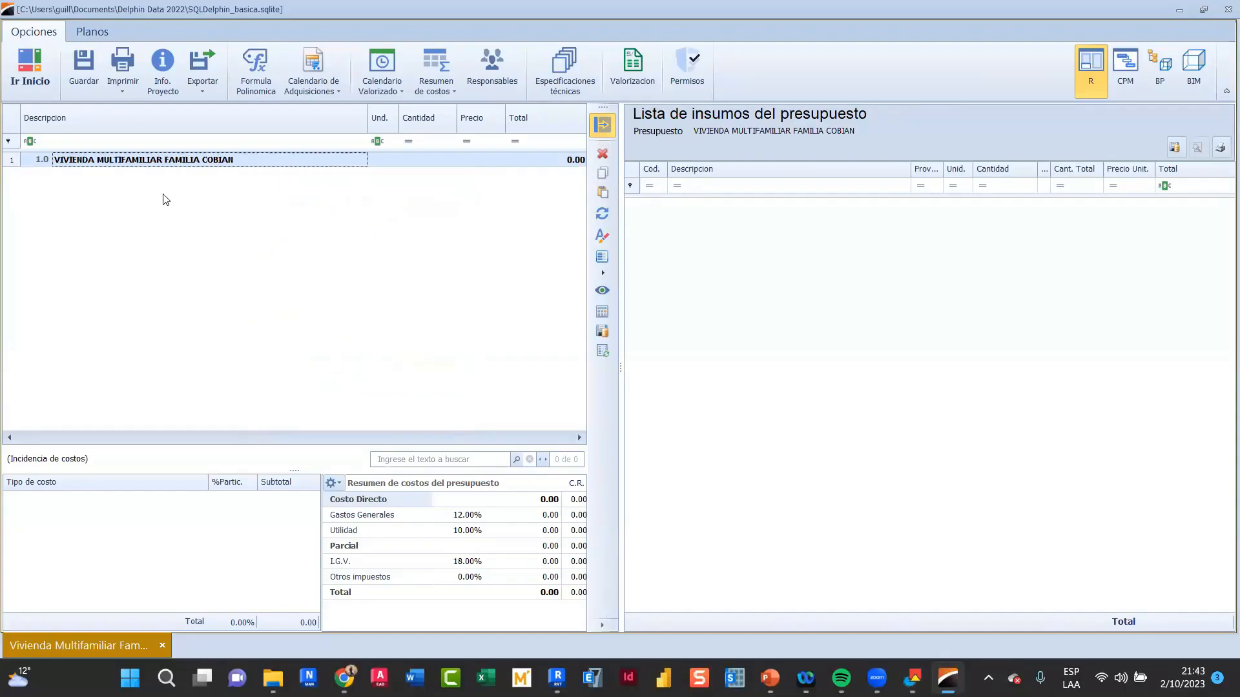
pyautogui.rightClick(161, 164)
pyautogui.click(199, 176)
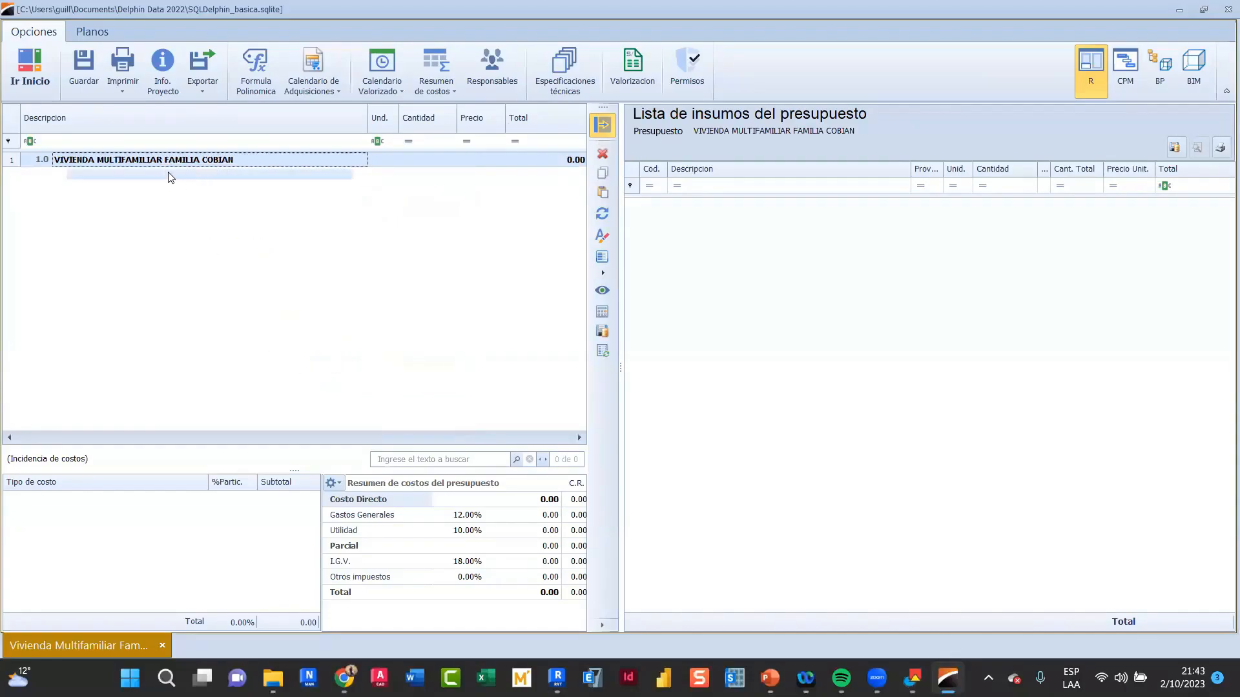
pyautogui.click(361, 174)
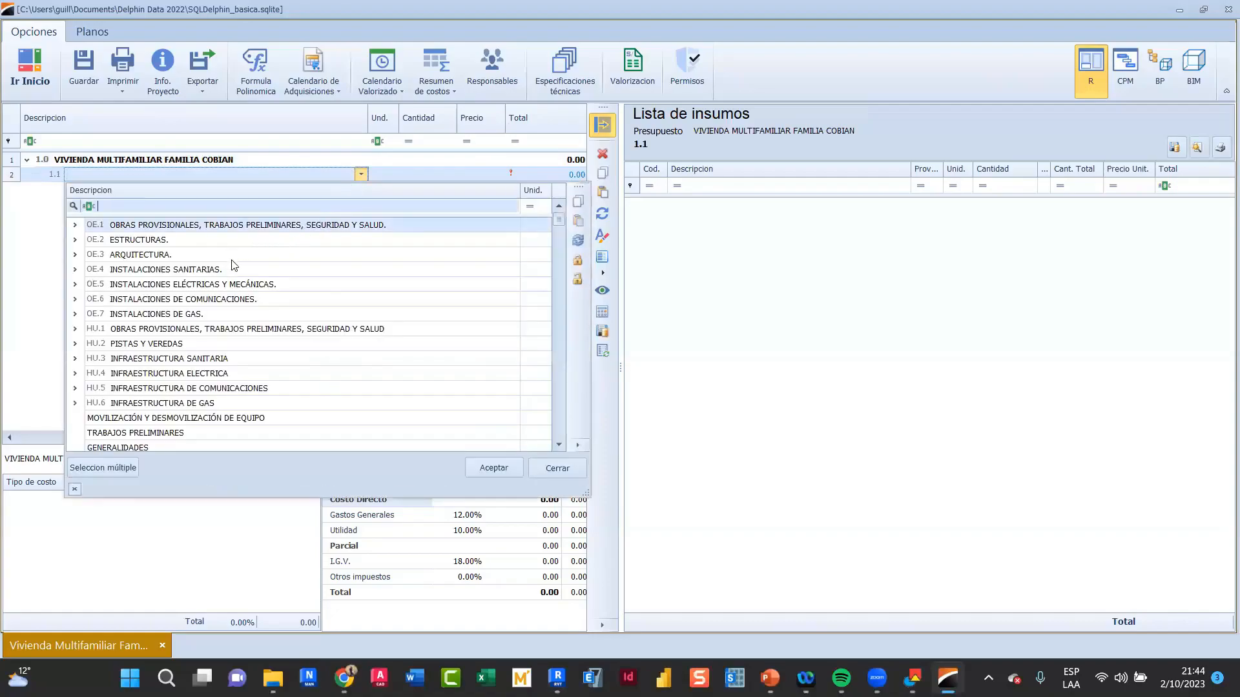
pyautogui.click(211, 419)
pyautogui.click(491, 468)
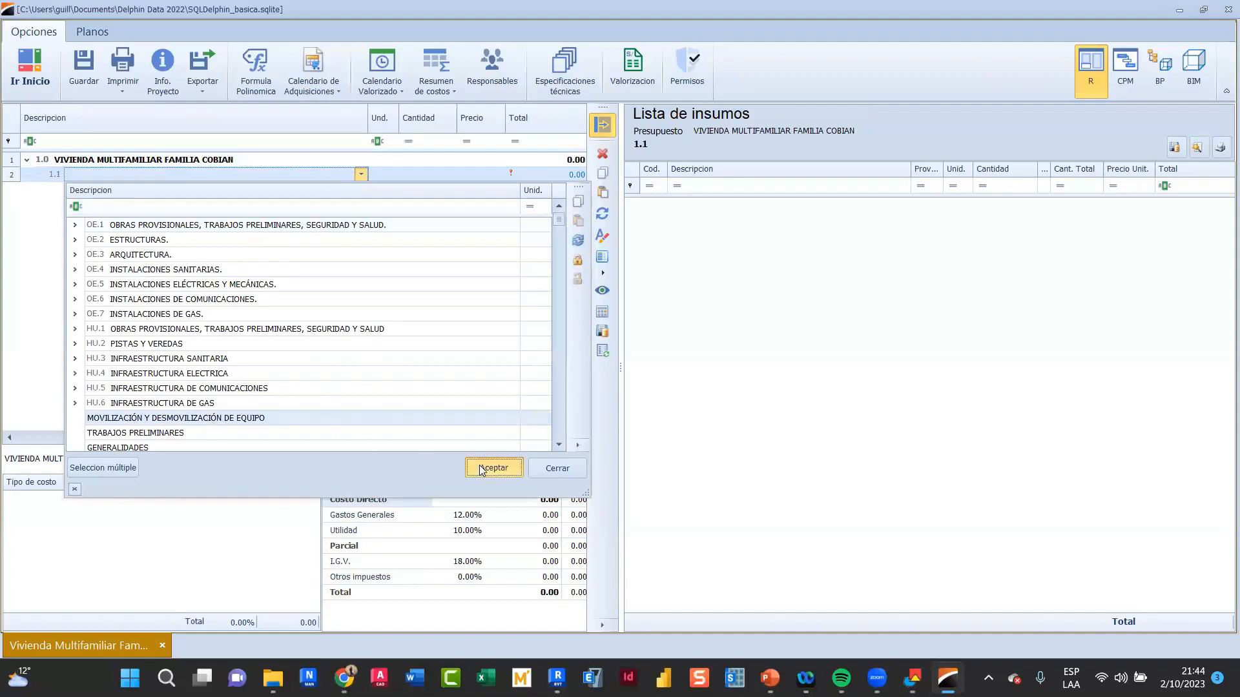
# Insert TRABAJOS PRELIMINARES from the catalogue as a second title under the multifamily housing budget
pyautogui.rightClick(238, 176)
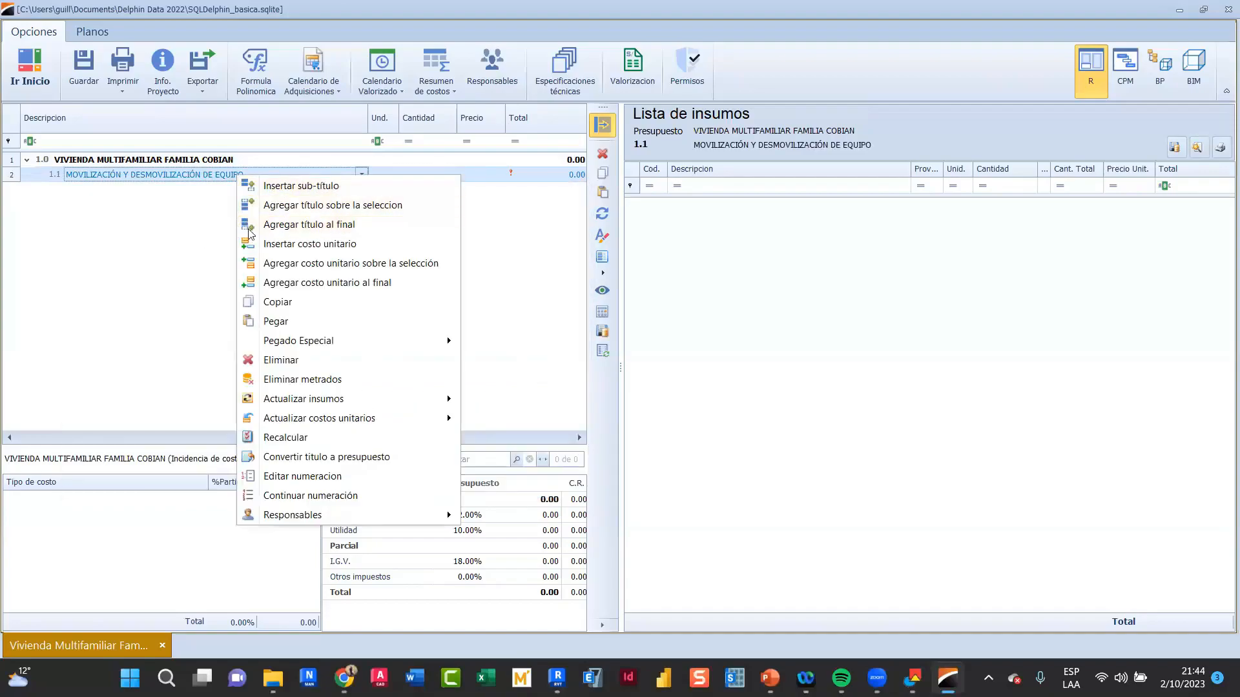
pyautogui.click(161, 173)
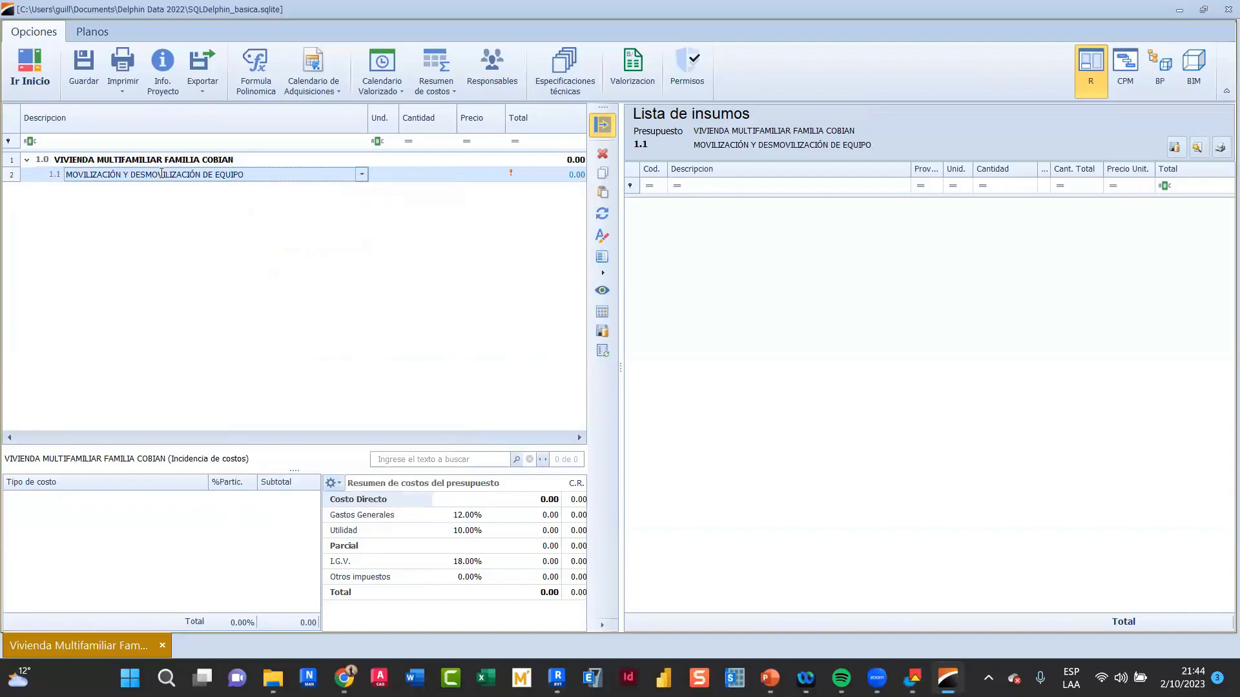
pyautogui.click(237, 164)
pyautogui.rightClick(231, 165)
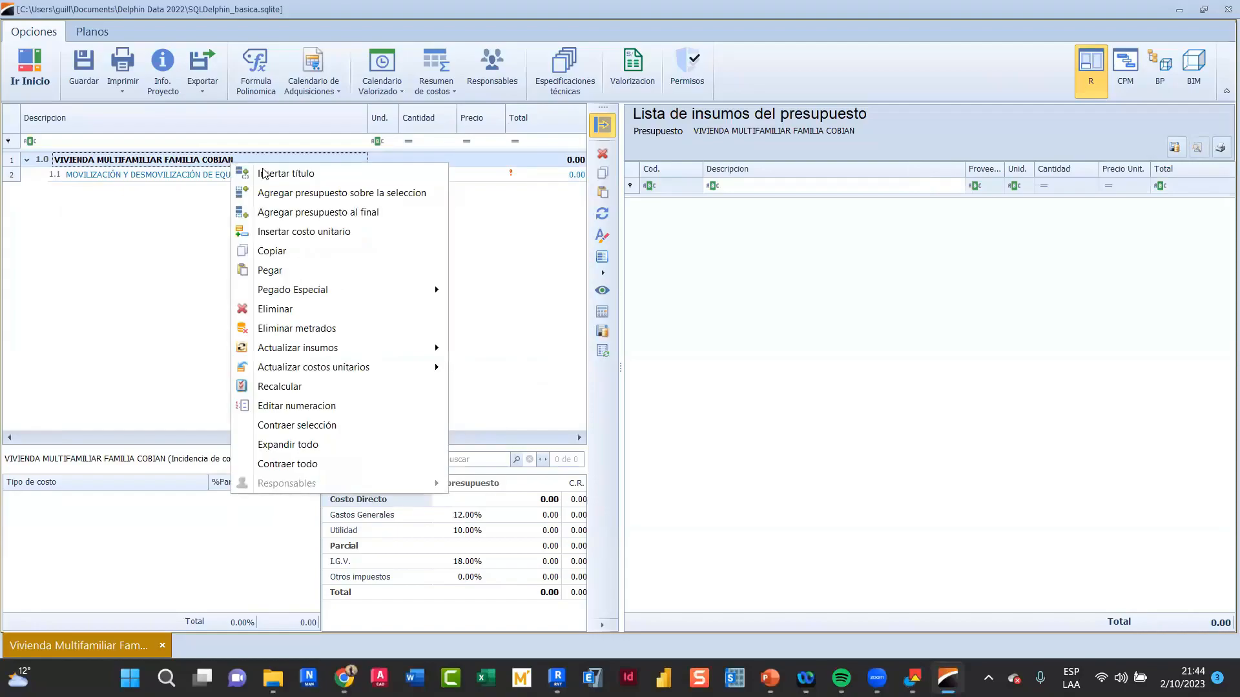
pyautogui.click(271, 172)
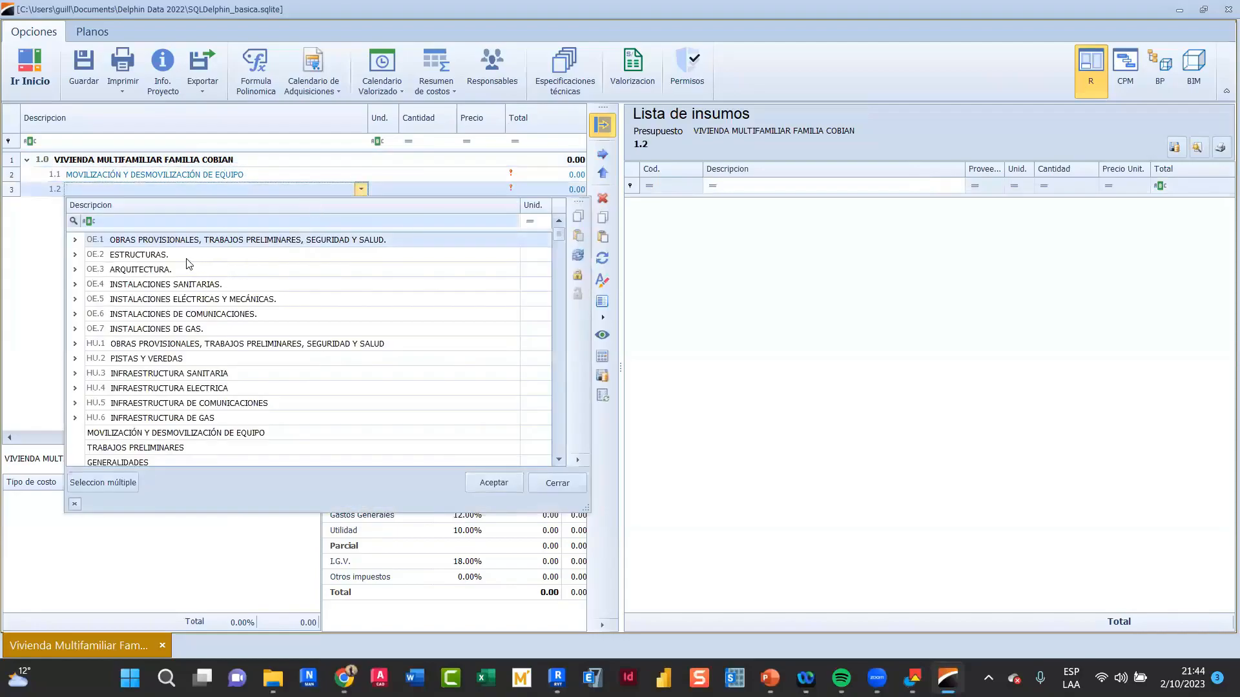
pyautogui.click(152, 446)
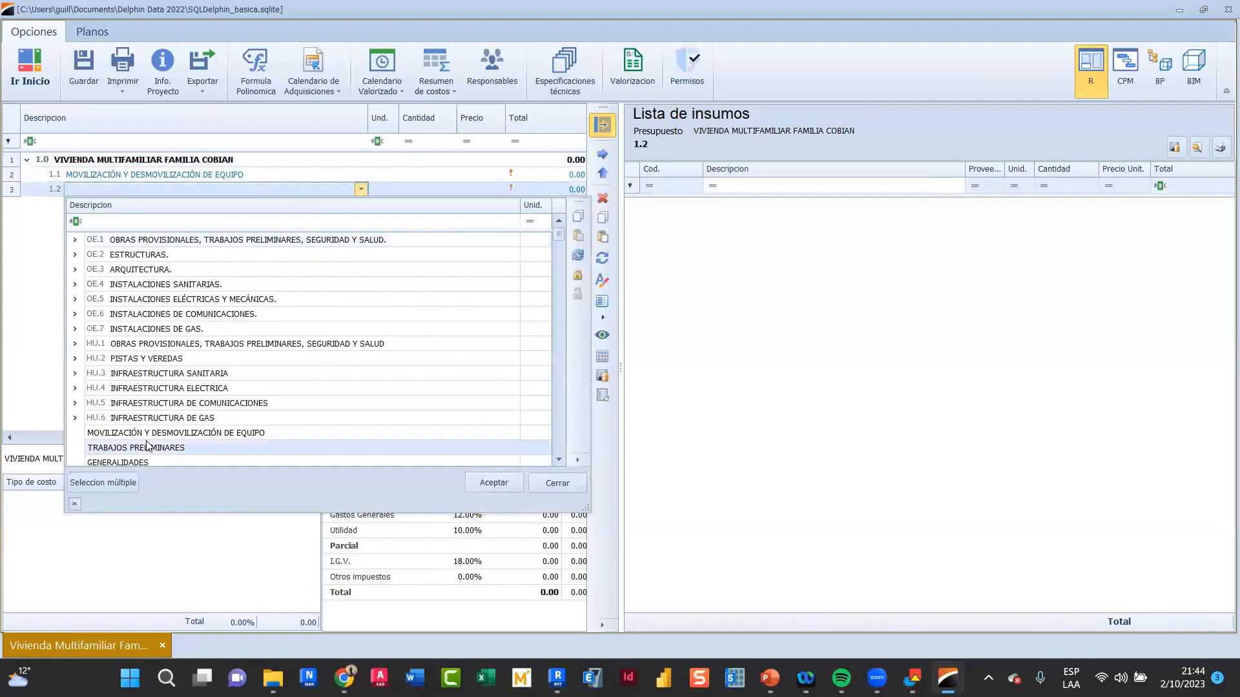
pyautogui.click(488, 484)
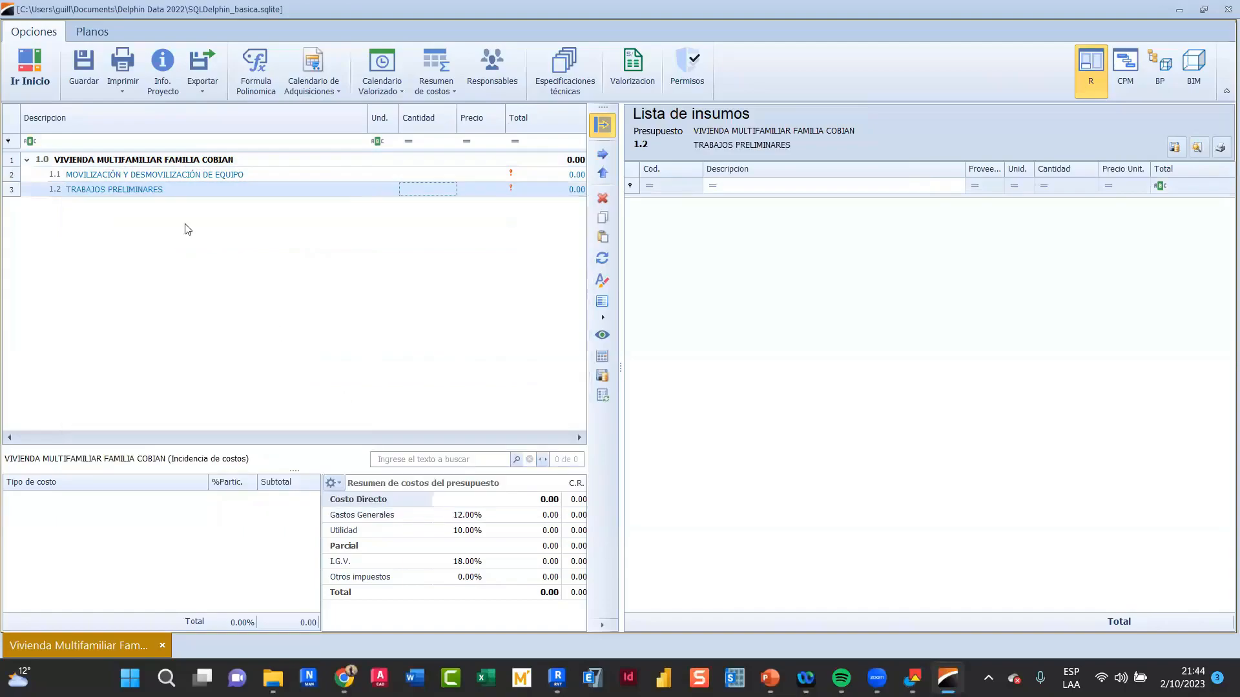
pyautogui.rightClick(88, 194)
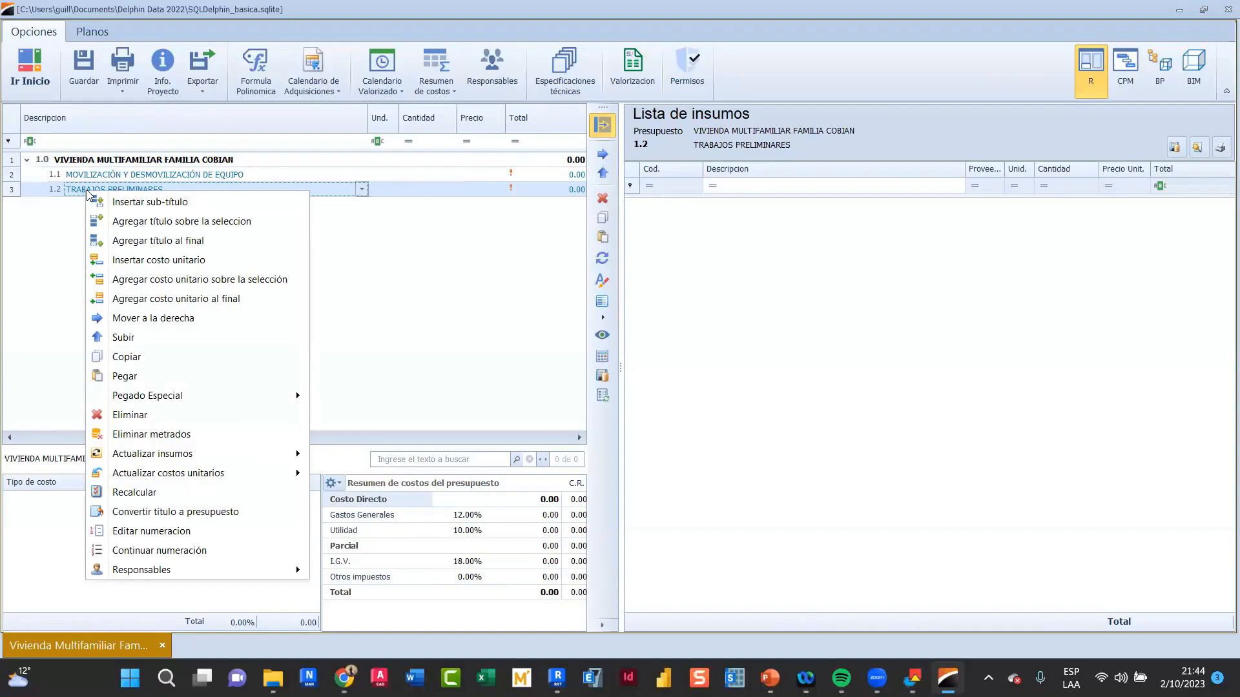
pyautogui.click(153, 174)
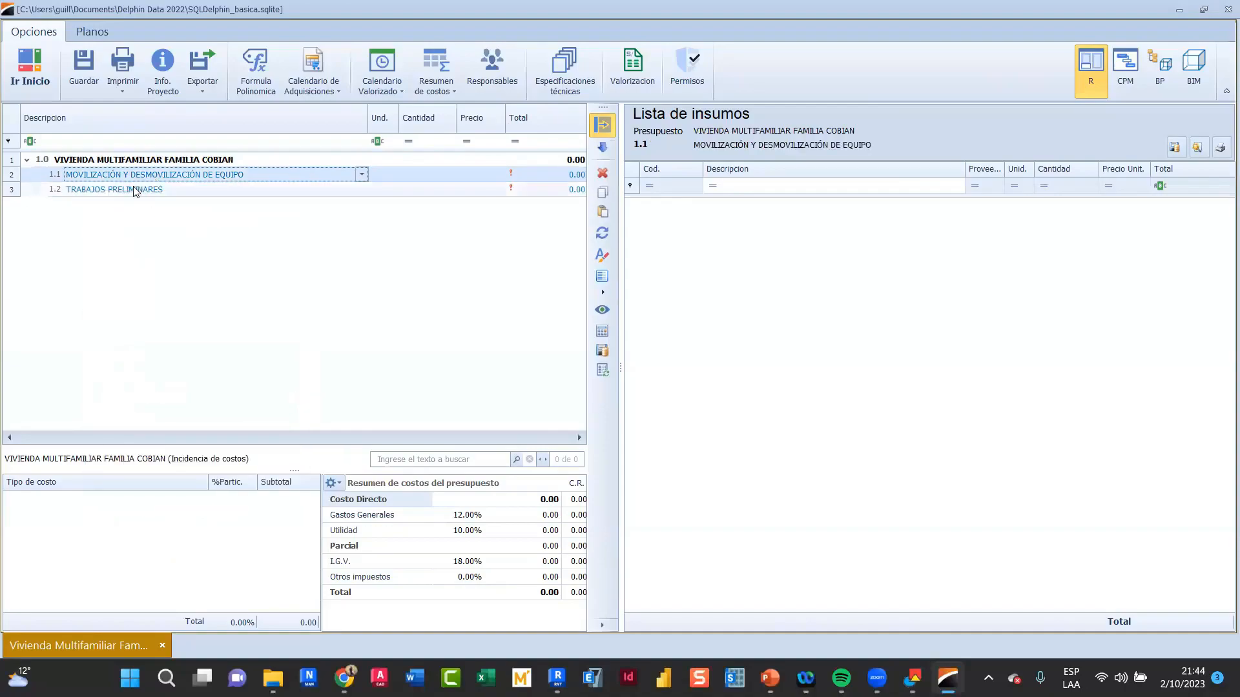
pyautogui.click(136, 191)
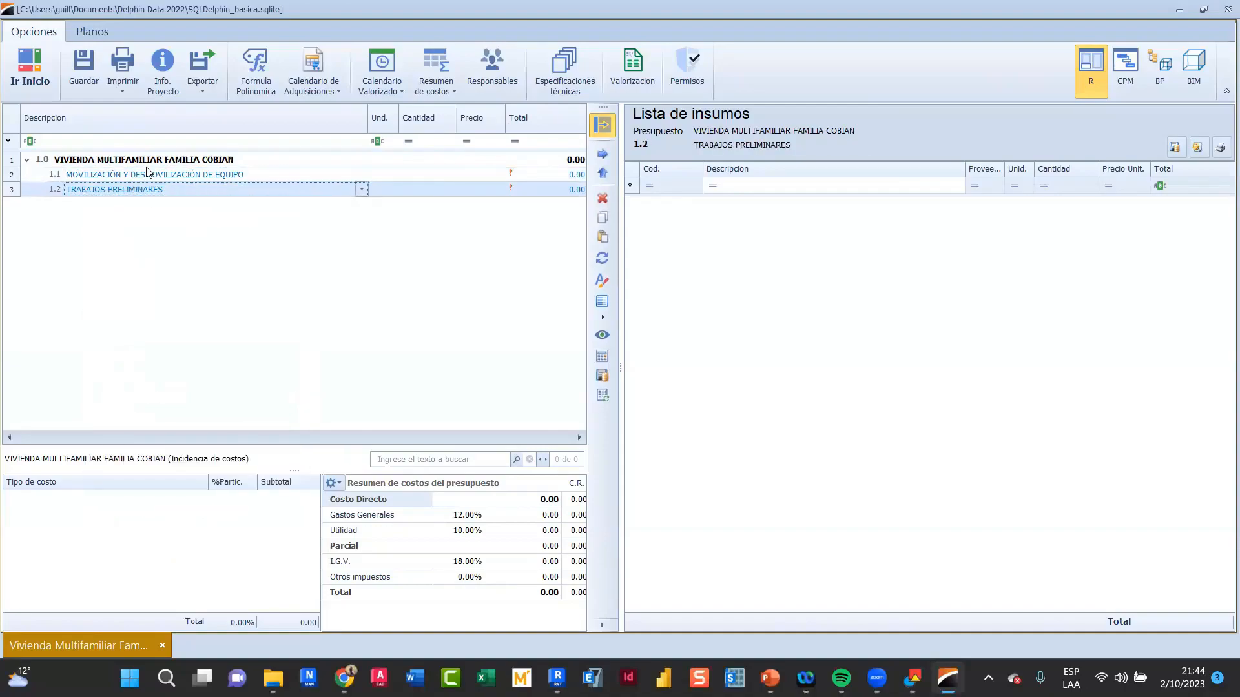
# Insert MOVIMIENTO DE TIERRAS from the catalogue as a third title under the multifamily housing budget, filtering the descriptions by MOVIMI
pyautogui.click(143, 162)
pyautogui.rightClick(142, 163)
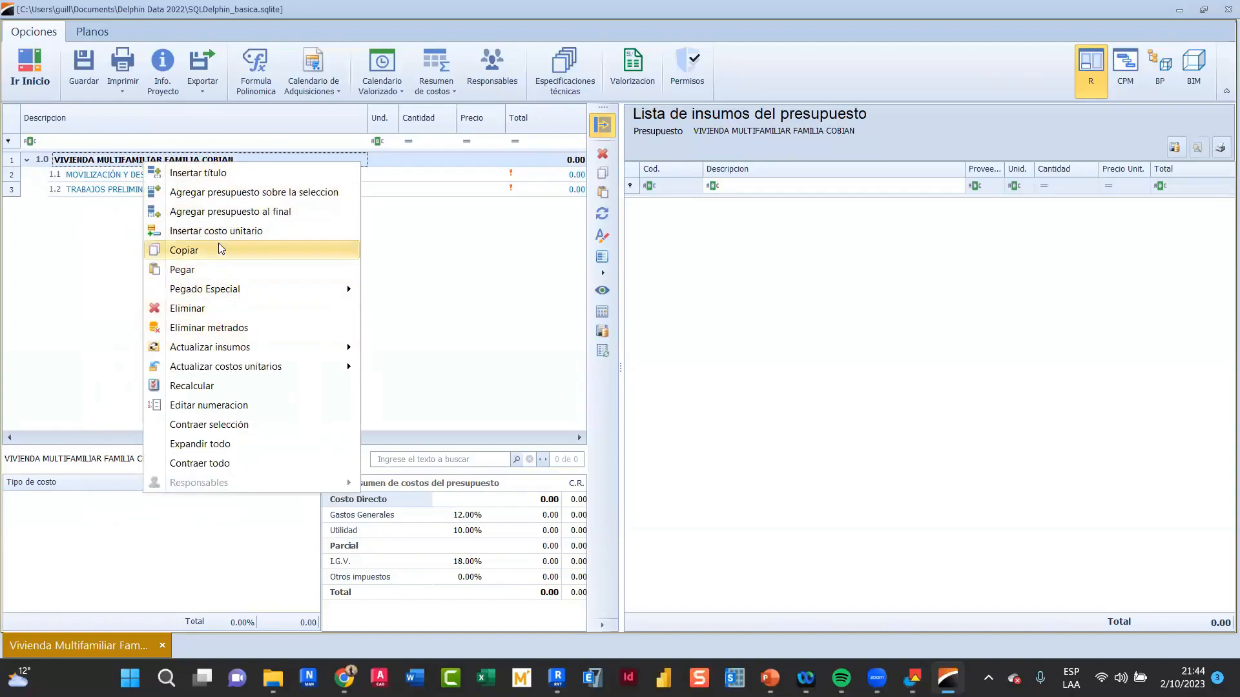
pyautogui.click(220, 173)
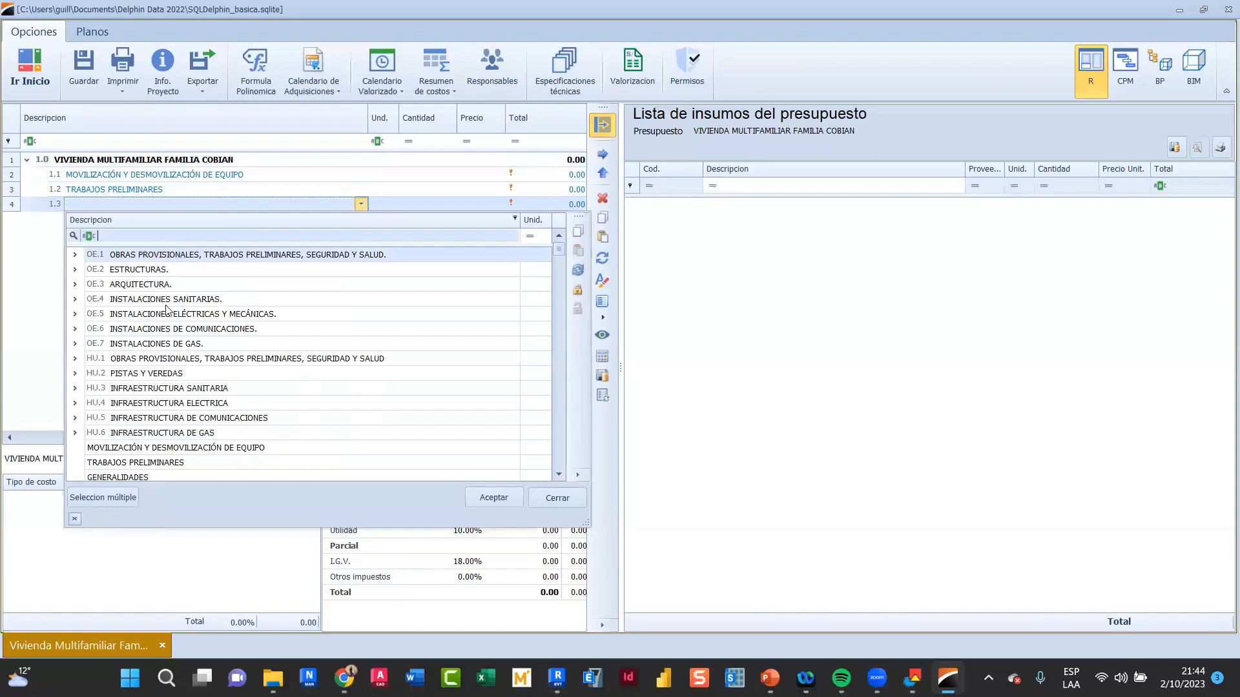
pyautogui.click(148, 272)
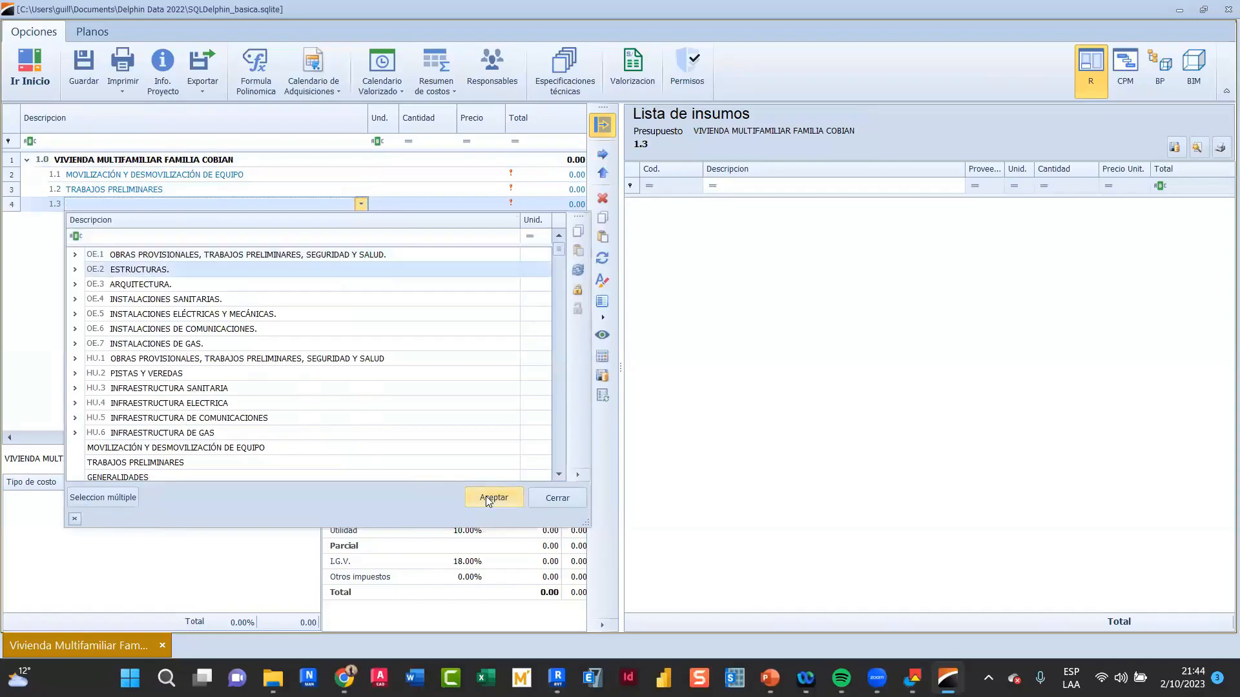
pyautogui.scroll(-1, 352, 425)
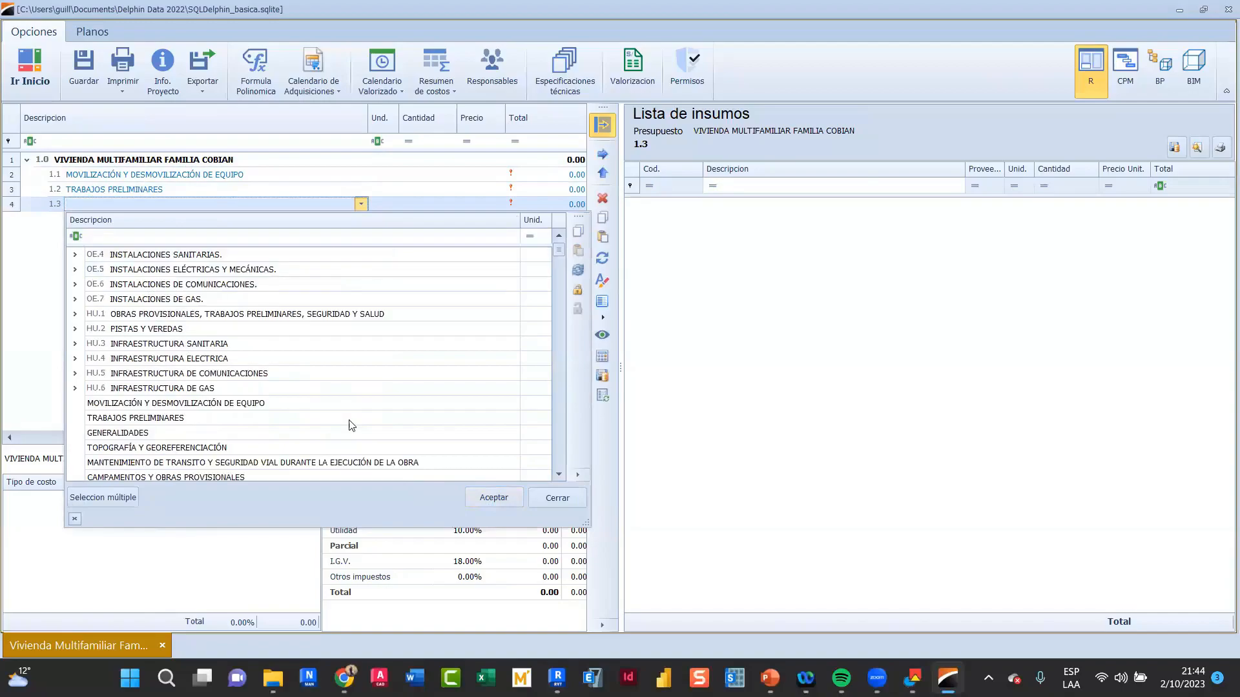
pyautogui.scroll(-2, 261, 431)
pyautogui.scroll(-1, 236, 434)
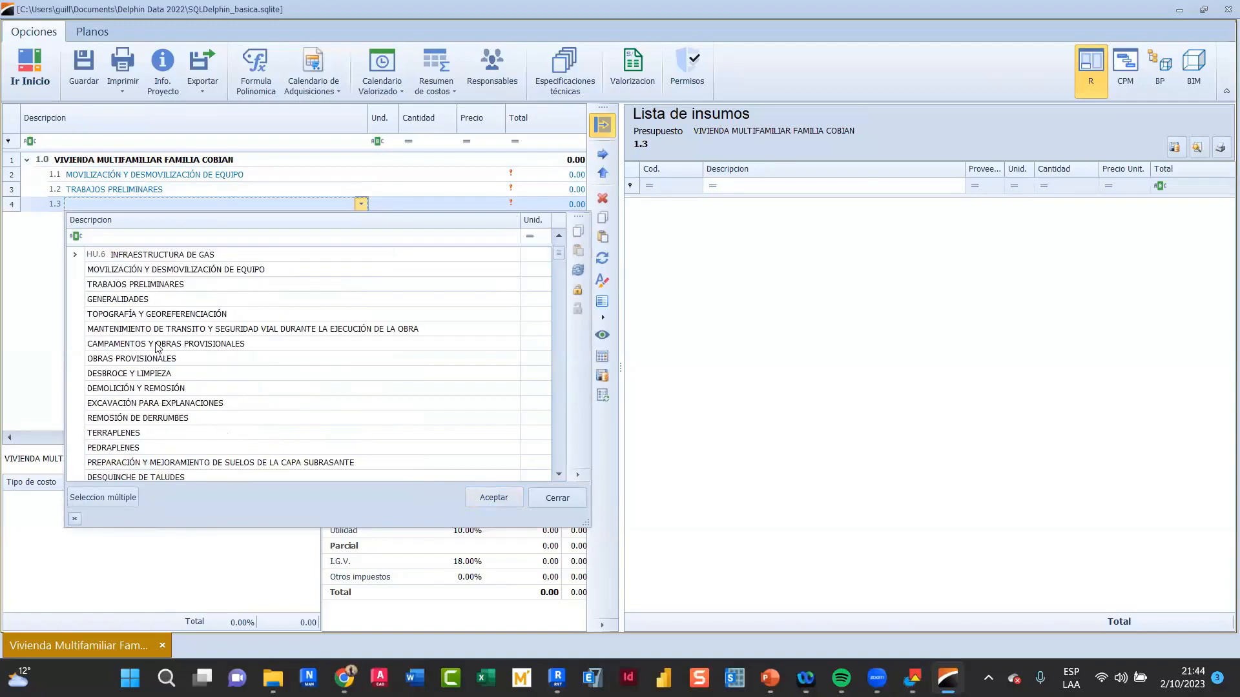
pyautogui.scroll(-1, 160, 398)
pyautogui.click(152, 236)
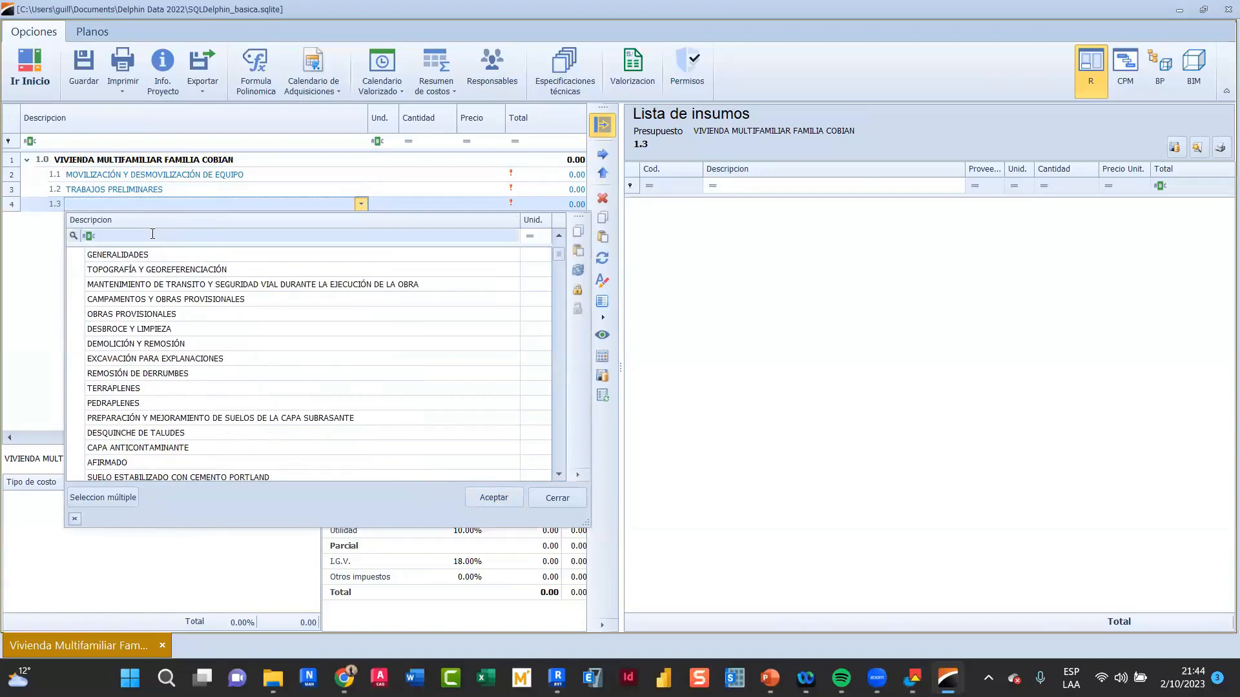
pyautogui.write('MOVIMI')
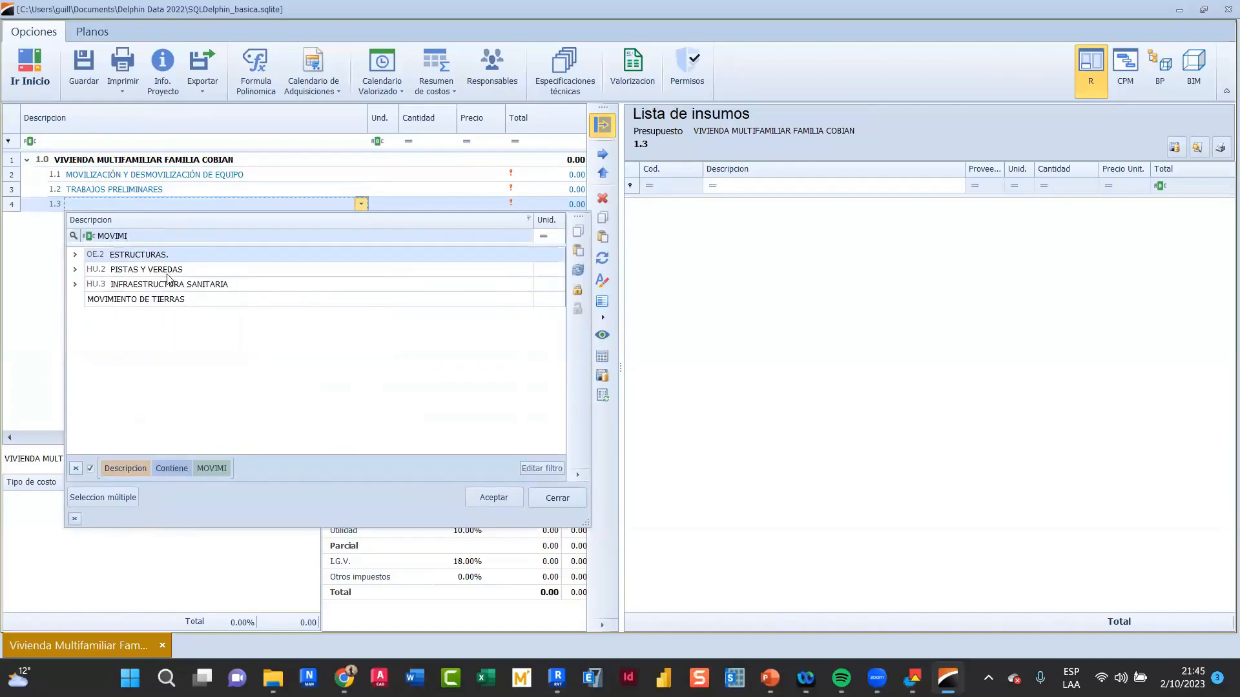
pyautogui.click(165, 299)
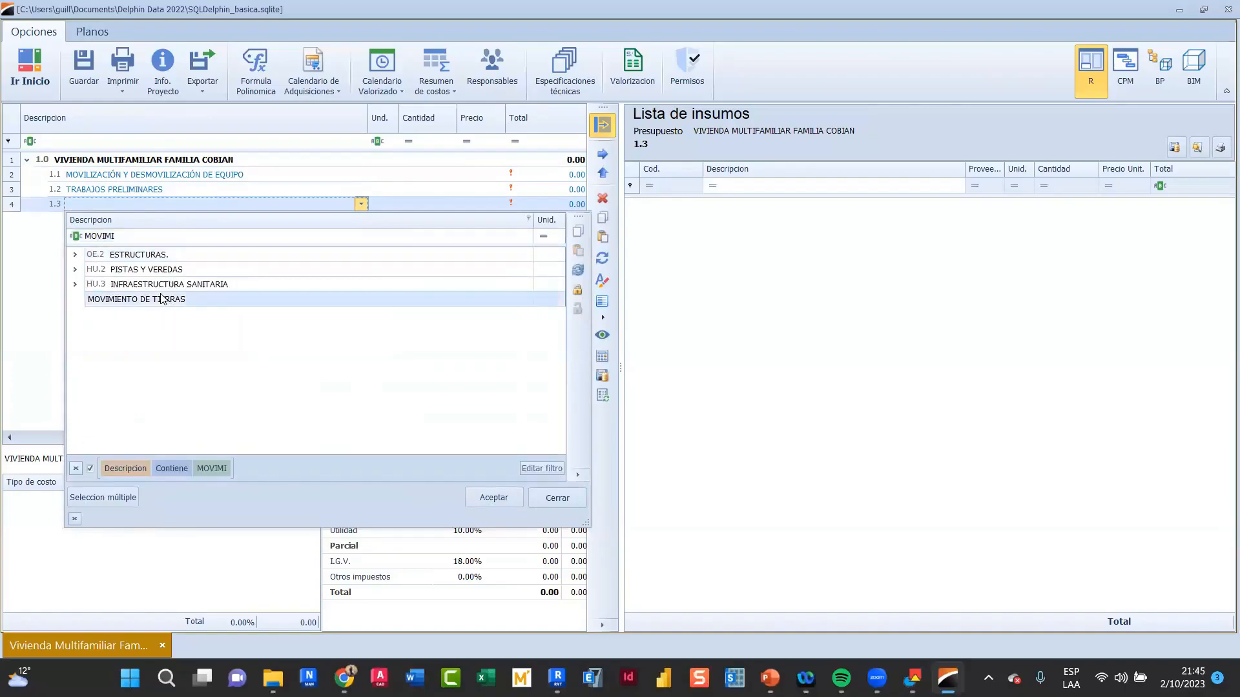
pyautogui.click(492, 498)
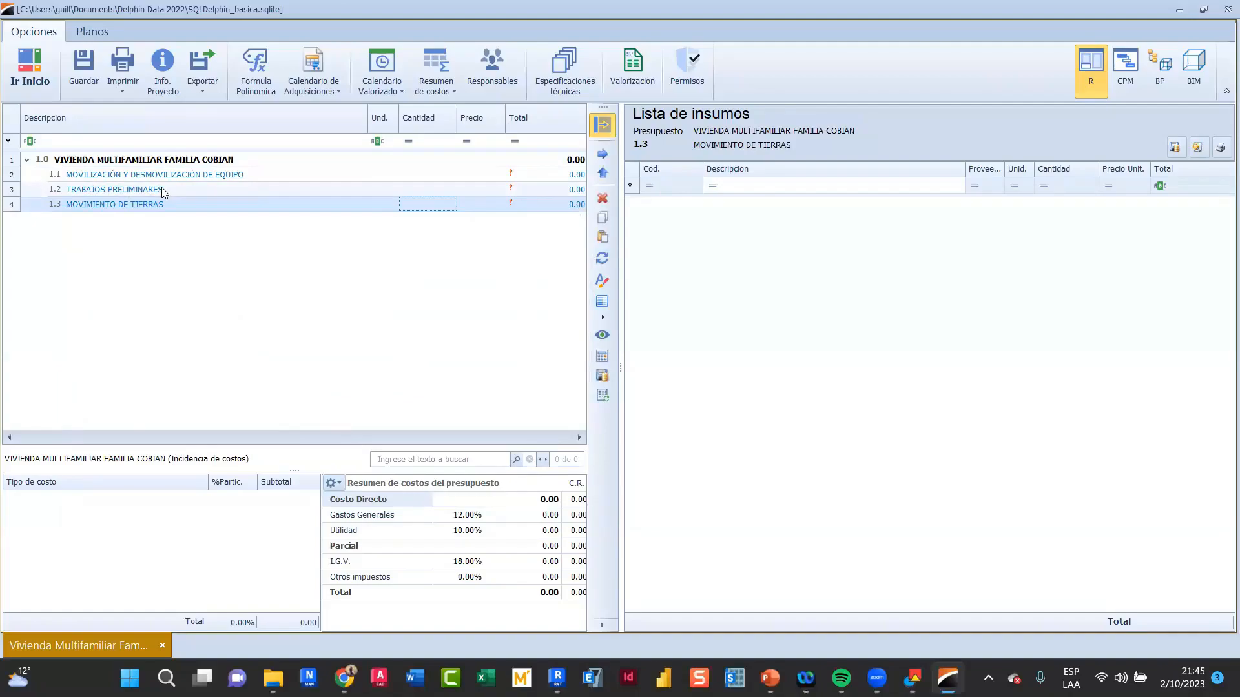
# Insert the catalogue title OE.2 ESTRUCTURAS under the multifamily housing budget, filtering the descriptions by ESTRU
pyautogui.click(120, 160)
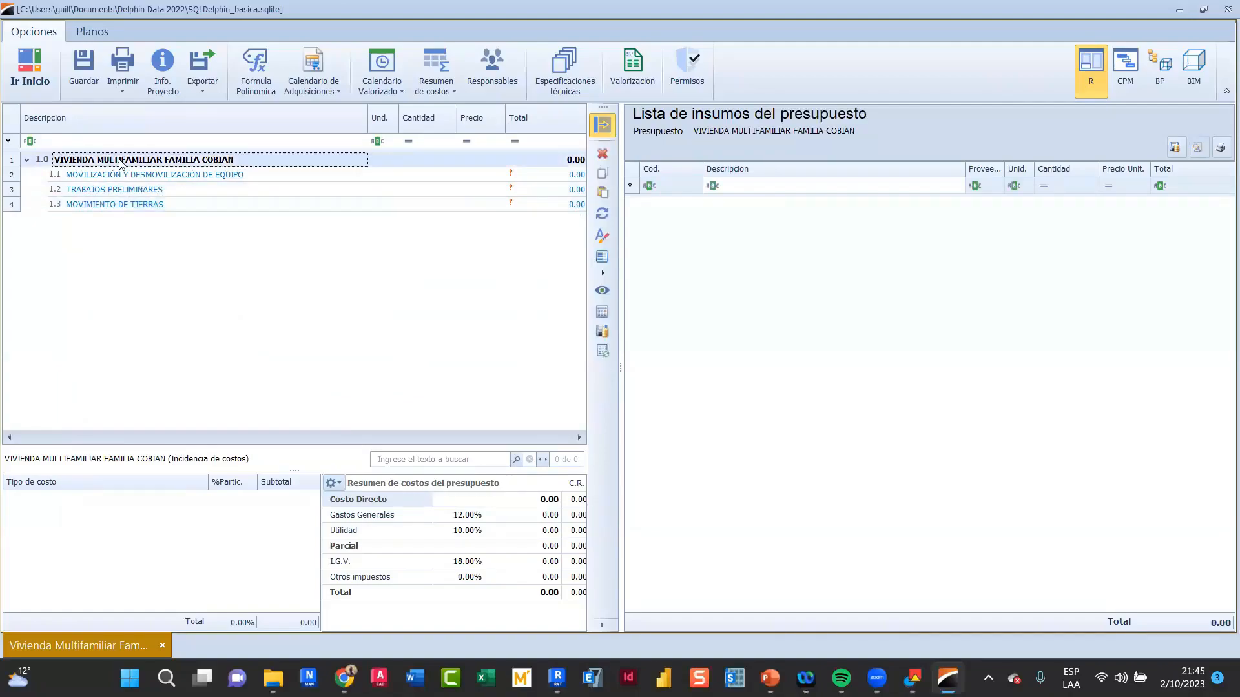
pyautogui.rightClick(120, 161)
pyautogui.click(173, 171)
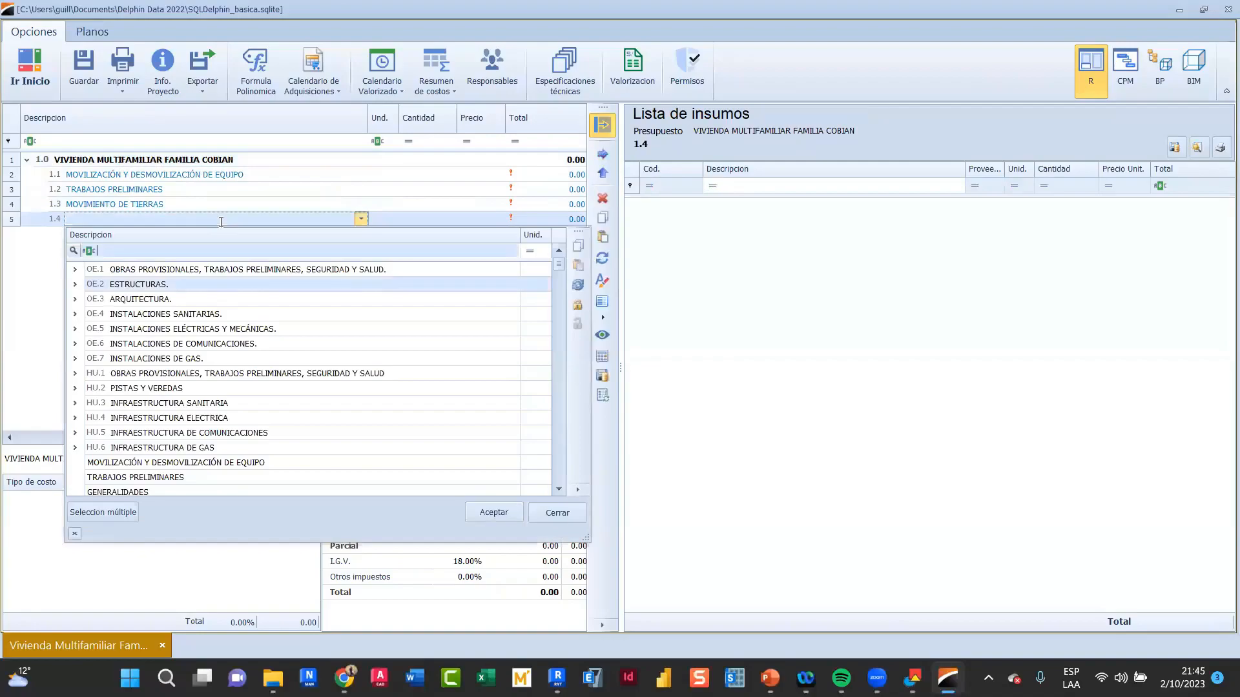
pyautogui.write('ESTRU')
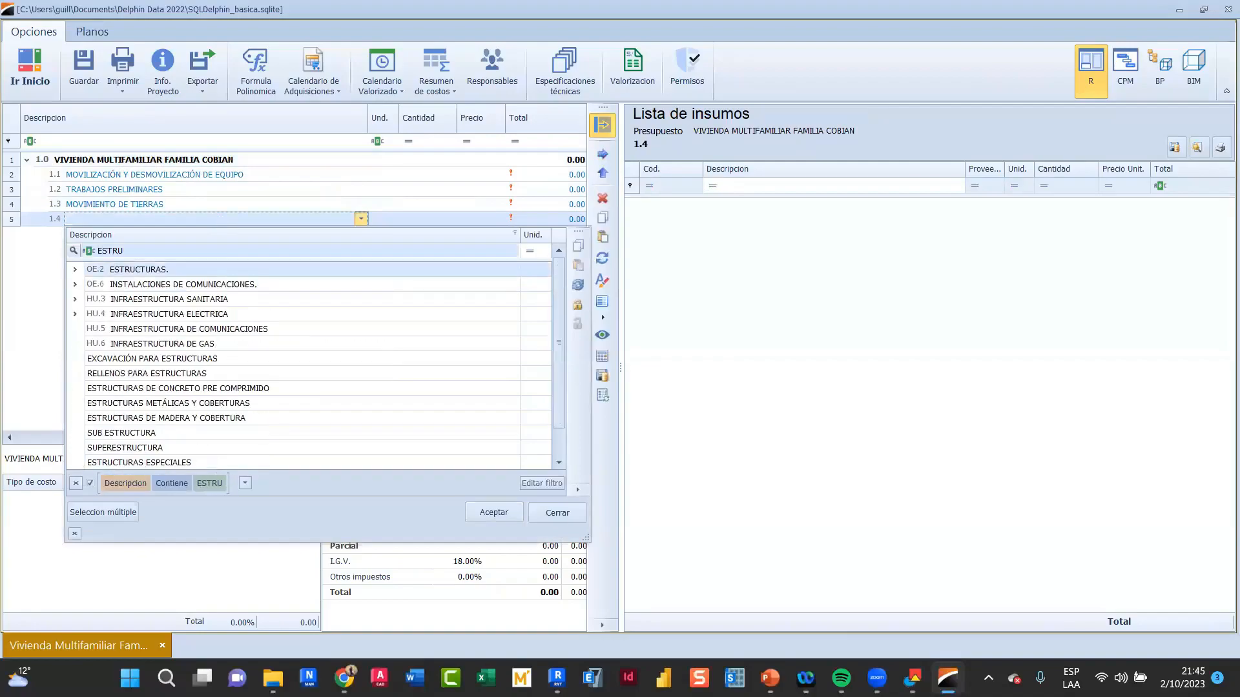
pyautogui.press('Return')
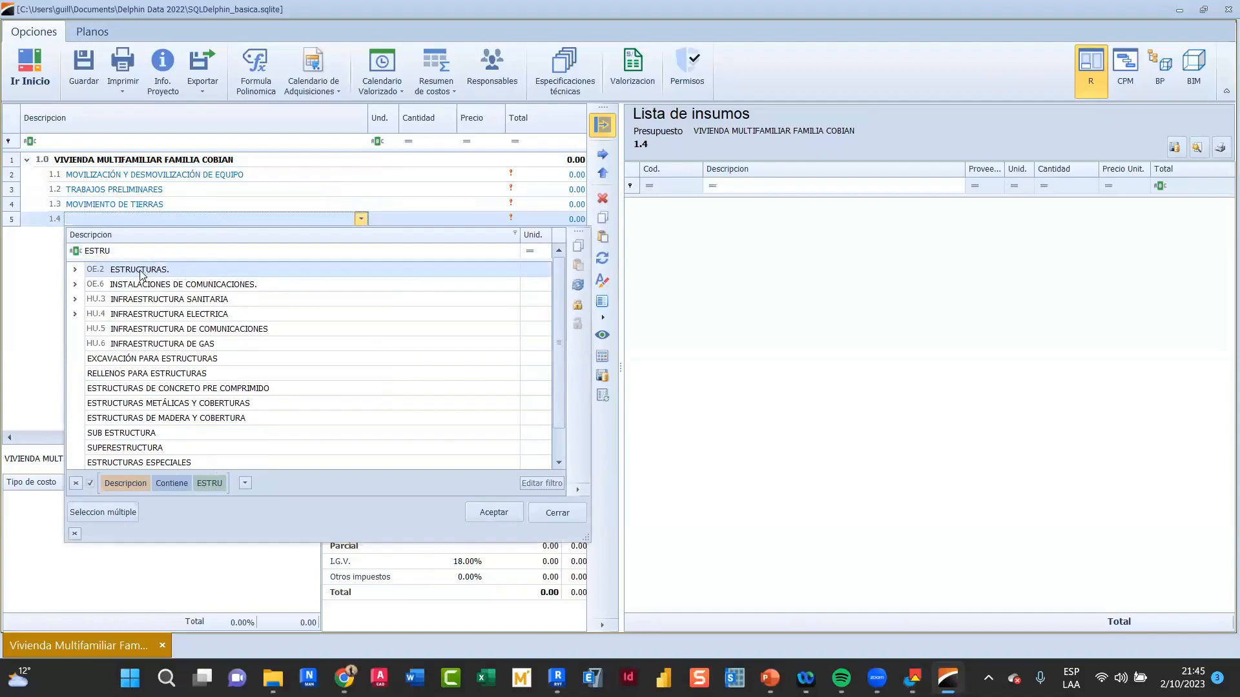
pyautogui.click(467, 515)
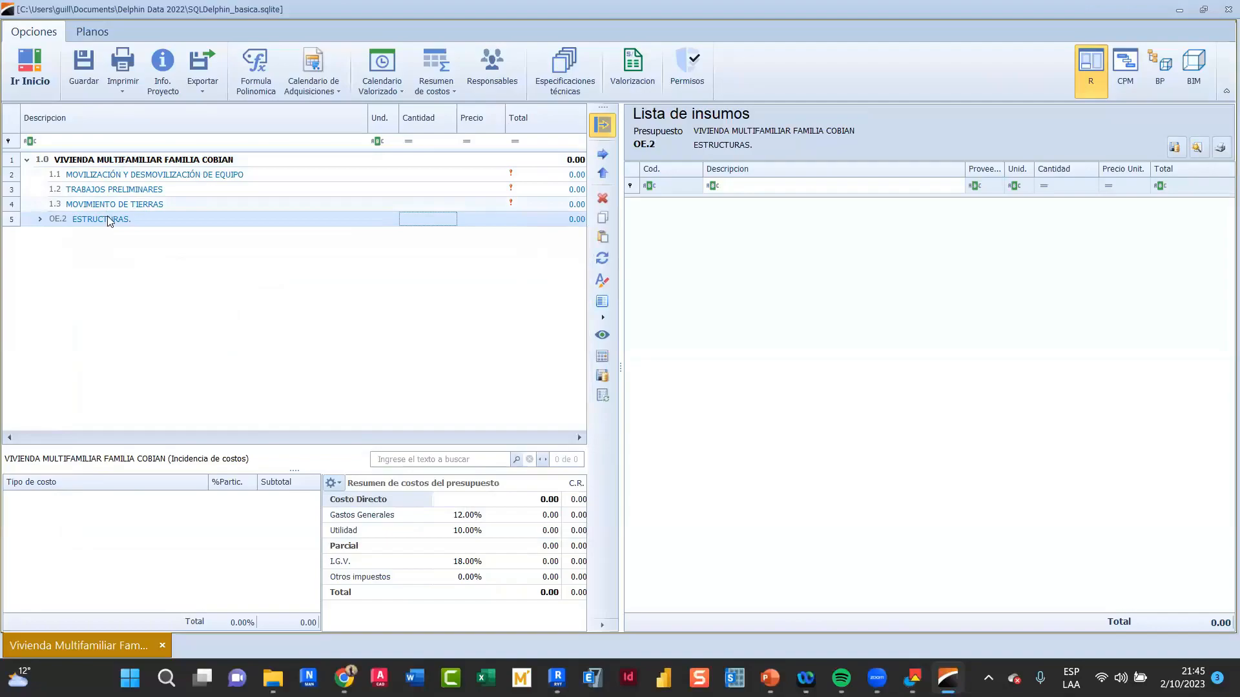
# Select the catalogue titles ARQUITECTURA through INSTALACIONES ELÉCTRICAS Y MECÁNICAS together and insert the selection under the multifamily housing budget
pyautogui.click(103, 160)
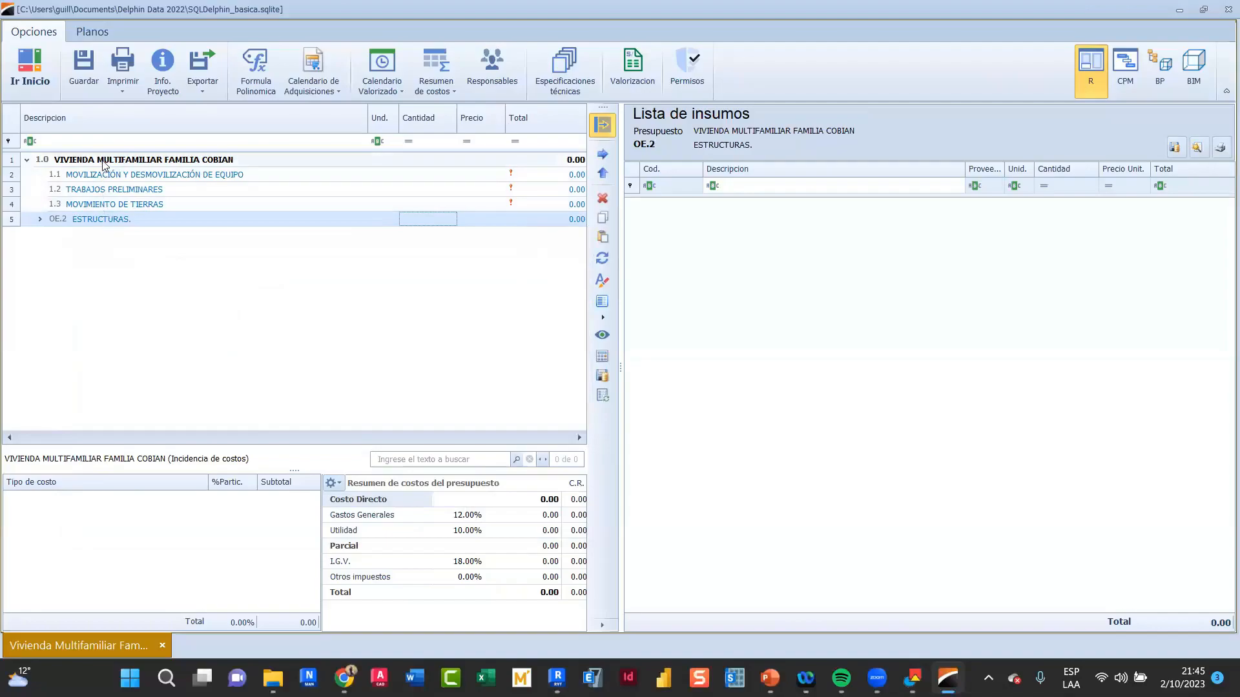
pyautogui.rightClick(104, 160)
pyautogui.click(151, 173)
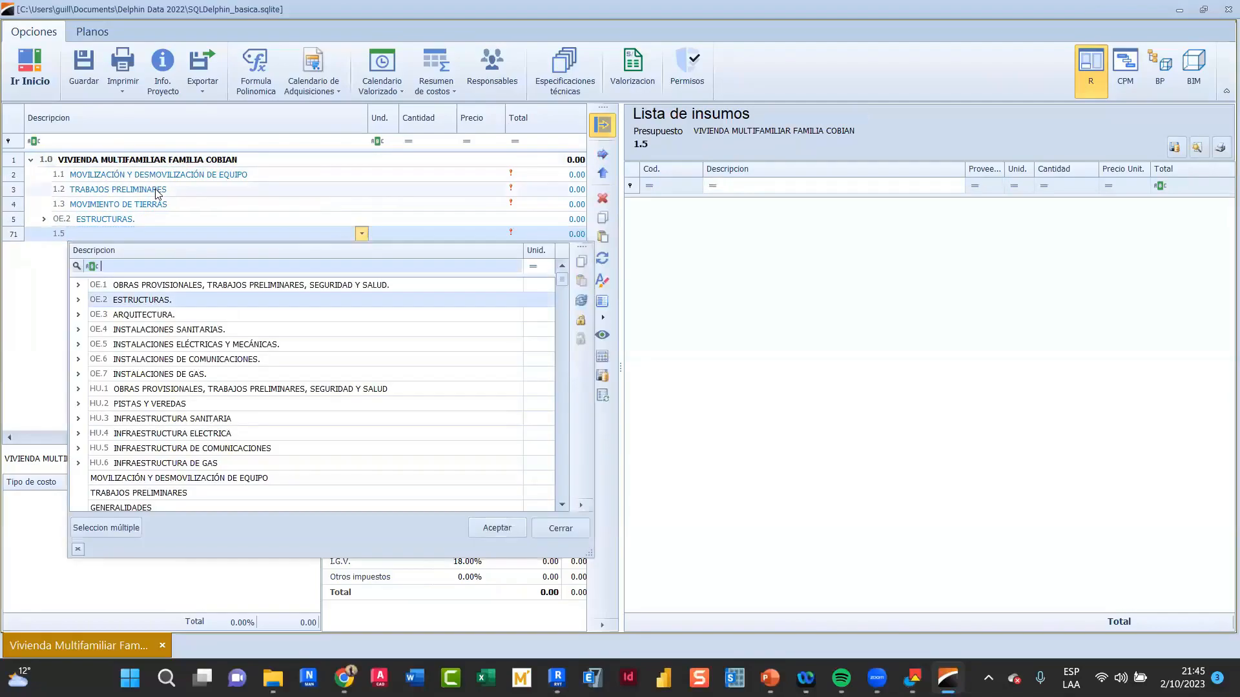
pyautogui.click(151, 316)
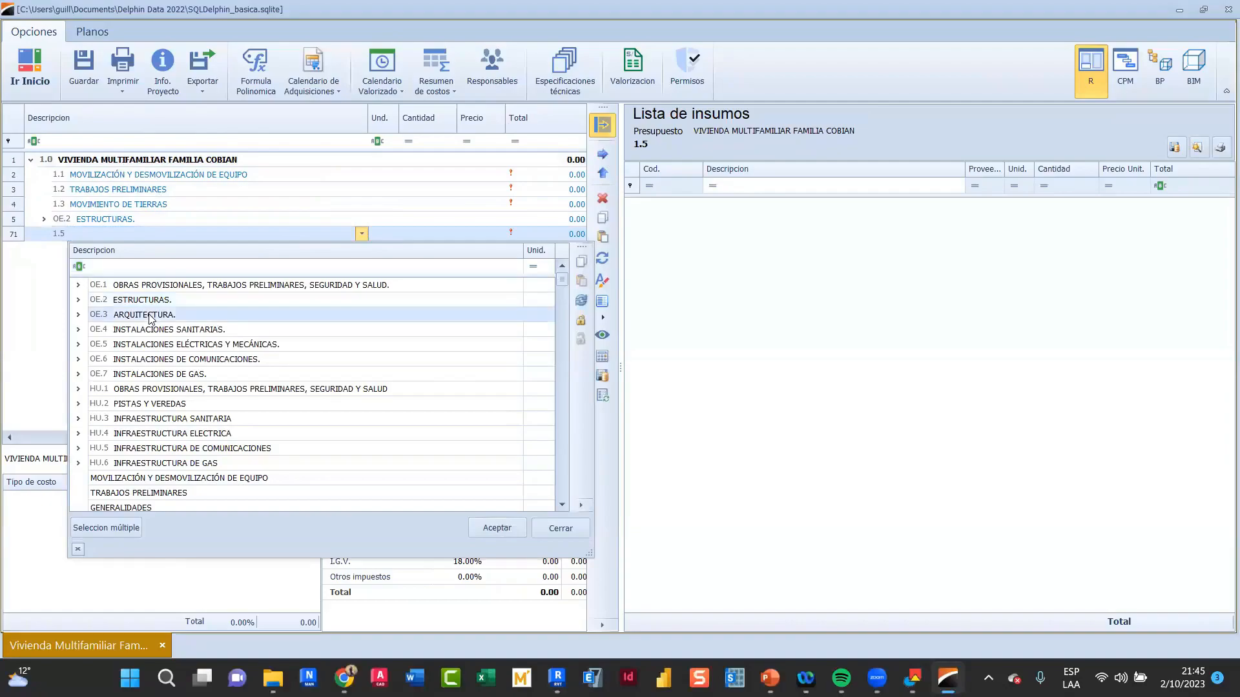
pyautogui.keyDown('ctrl'); pyautogui.click(160, 331); pyautogui.keyUp('ctrl')
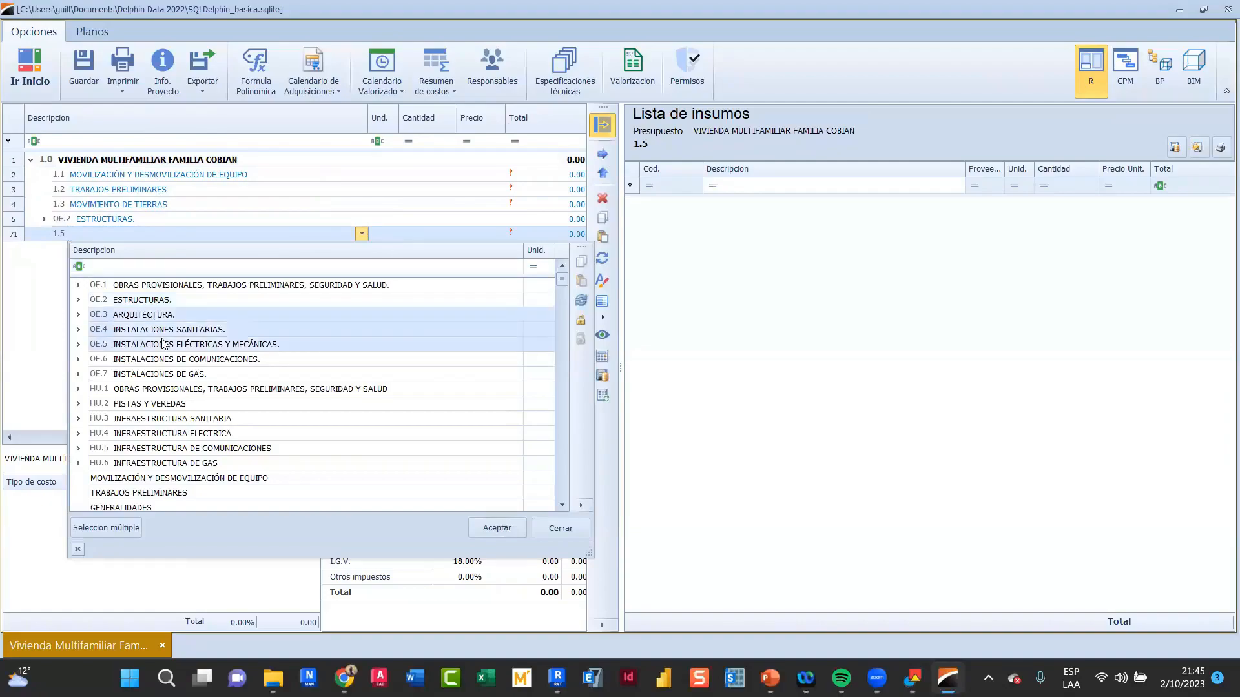
pyautogui.click(496, 528)
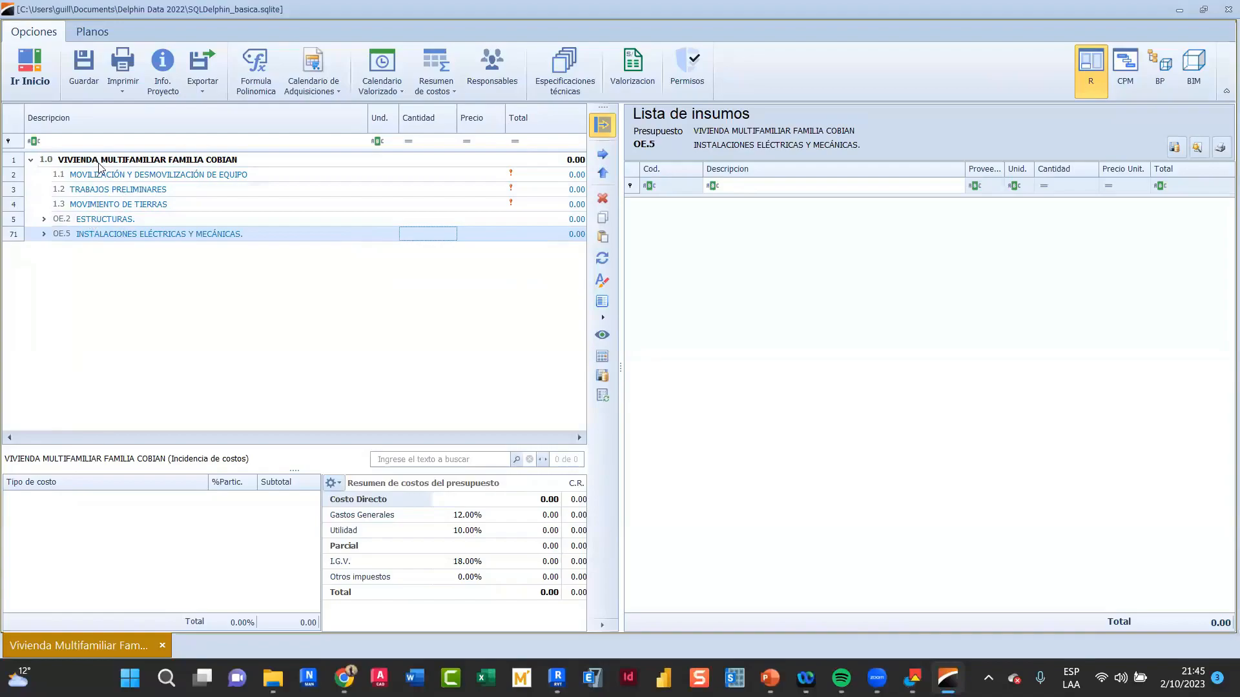
# Insert the catalogue title OE.3 ARQUITECTURA under the multifamily housing budget
pyautogui.click(123, 233)
pyautogui.click(128, 221)
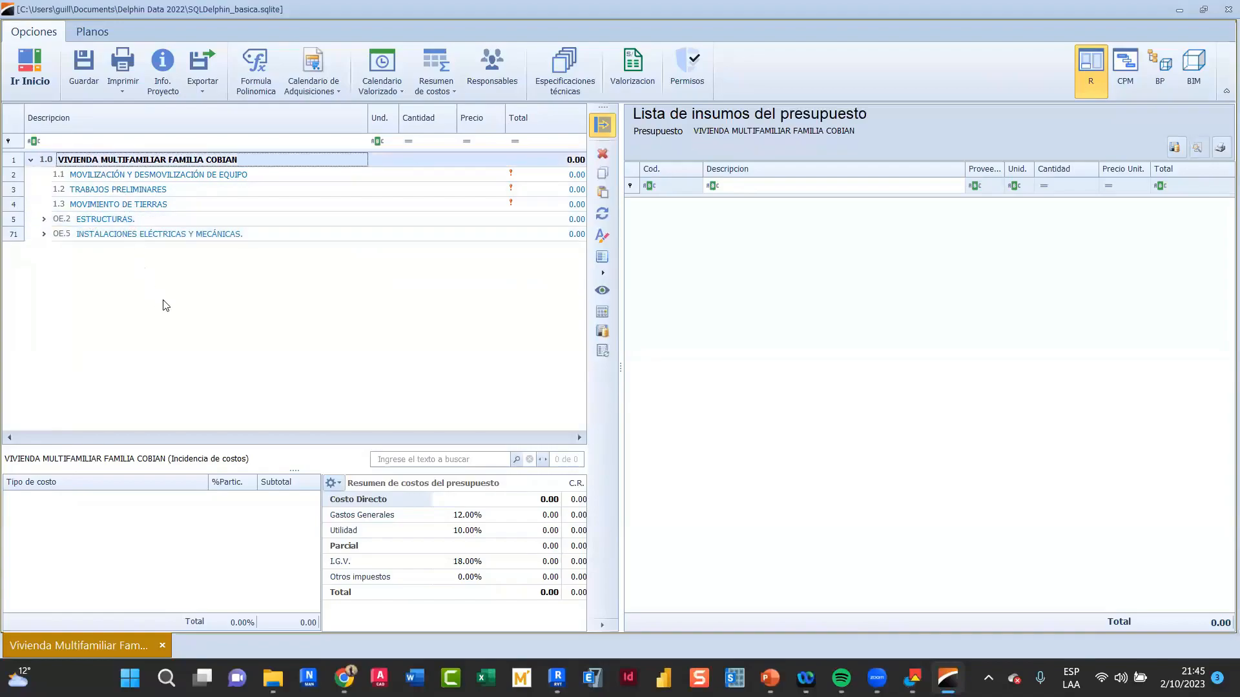
pyautogui.rightClick(98, 163)
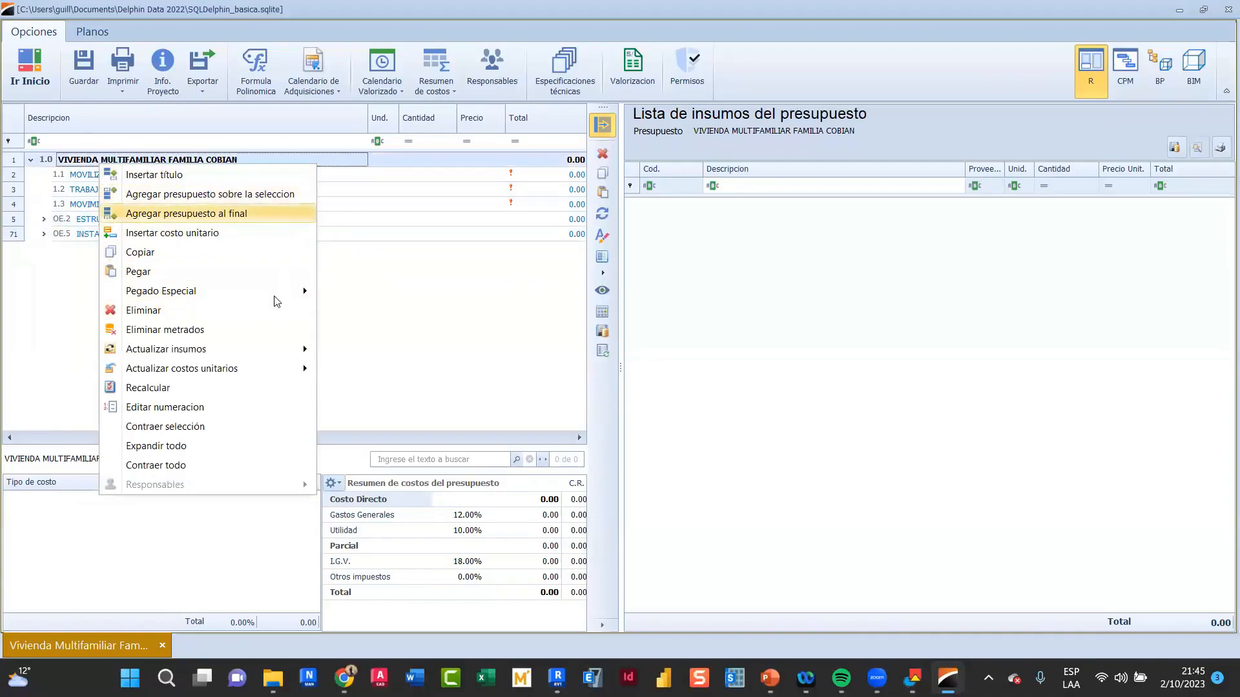
pyautogui.click(181, 213)
pyautogui.click(159, 331)
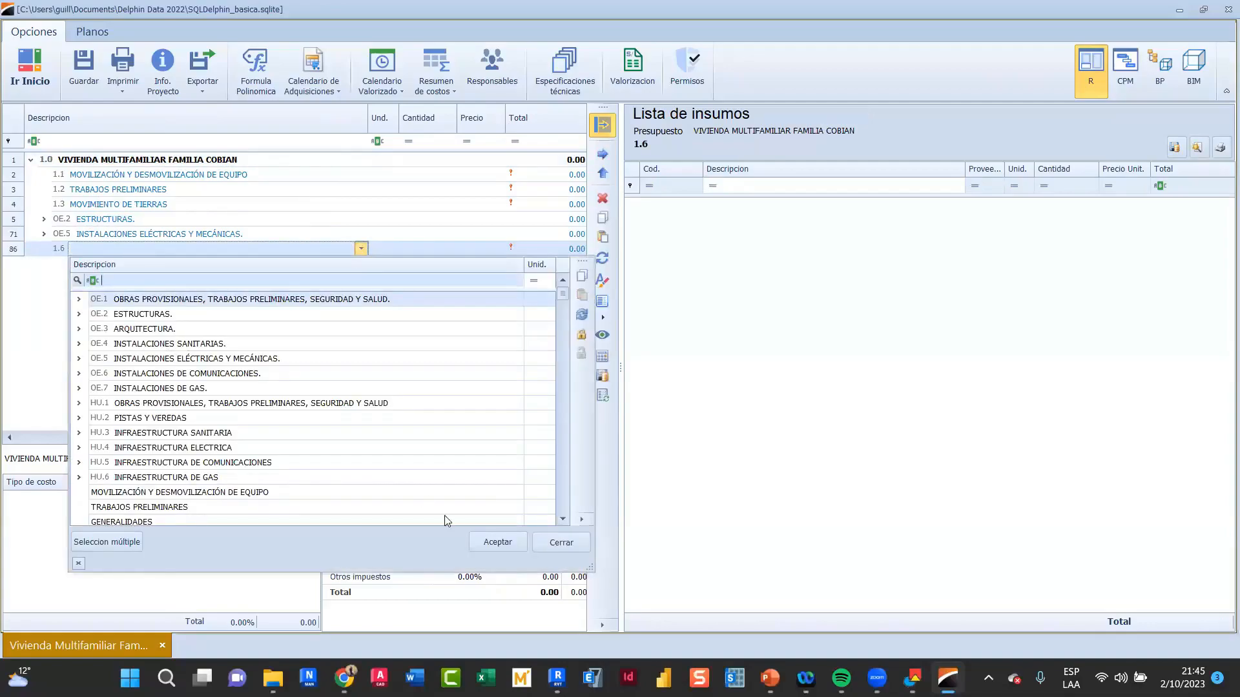
pyautogui.click(491, 543)
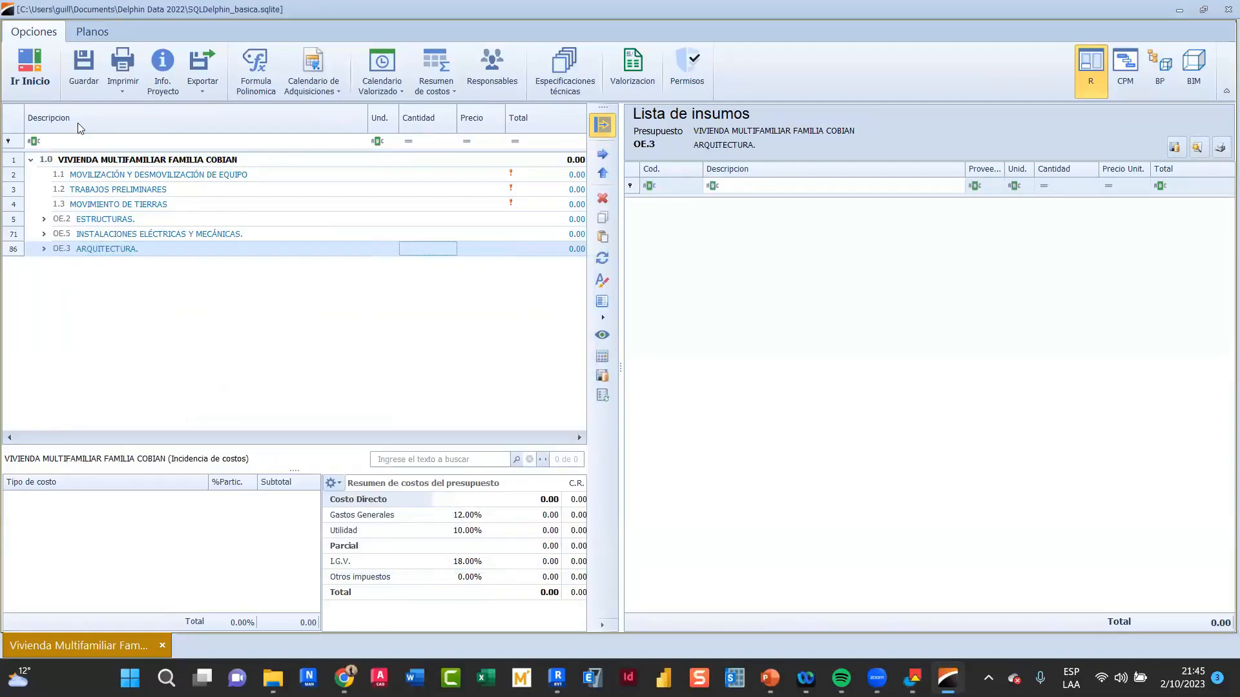
# Insert the catalogue title OE.4 INSTALACIONES SANITARIAS under the multifamily housing budget
pyautogui.rightClick(75, 163)
pyautogui.click(119, 173)
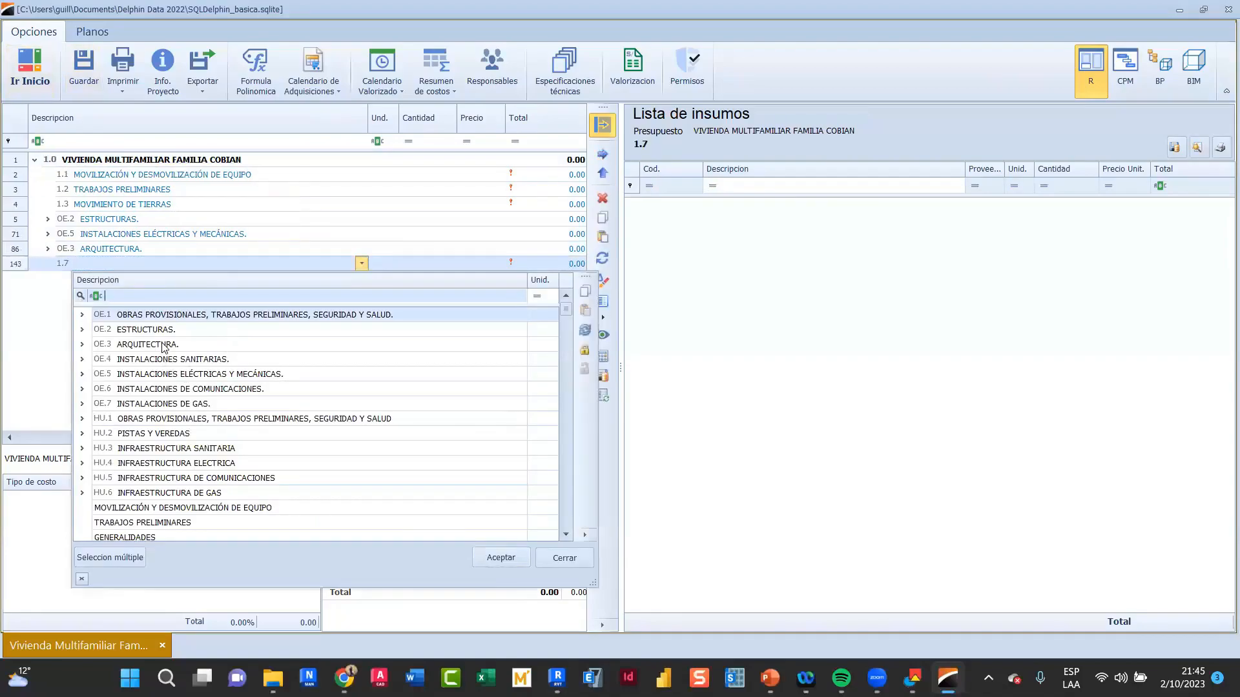
pyautogui.click(183, 366)
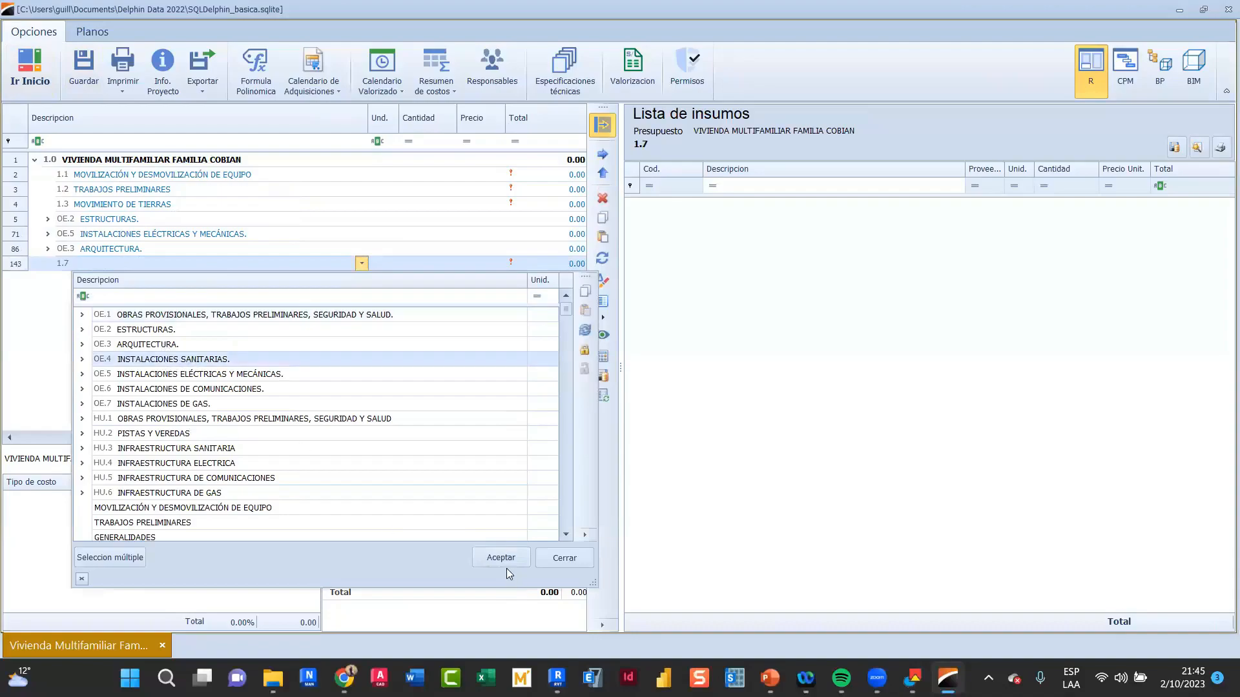
pyautogui.click(499, 557)
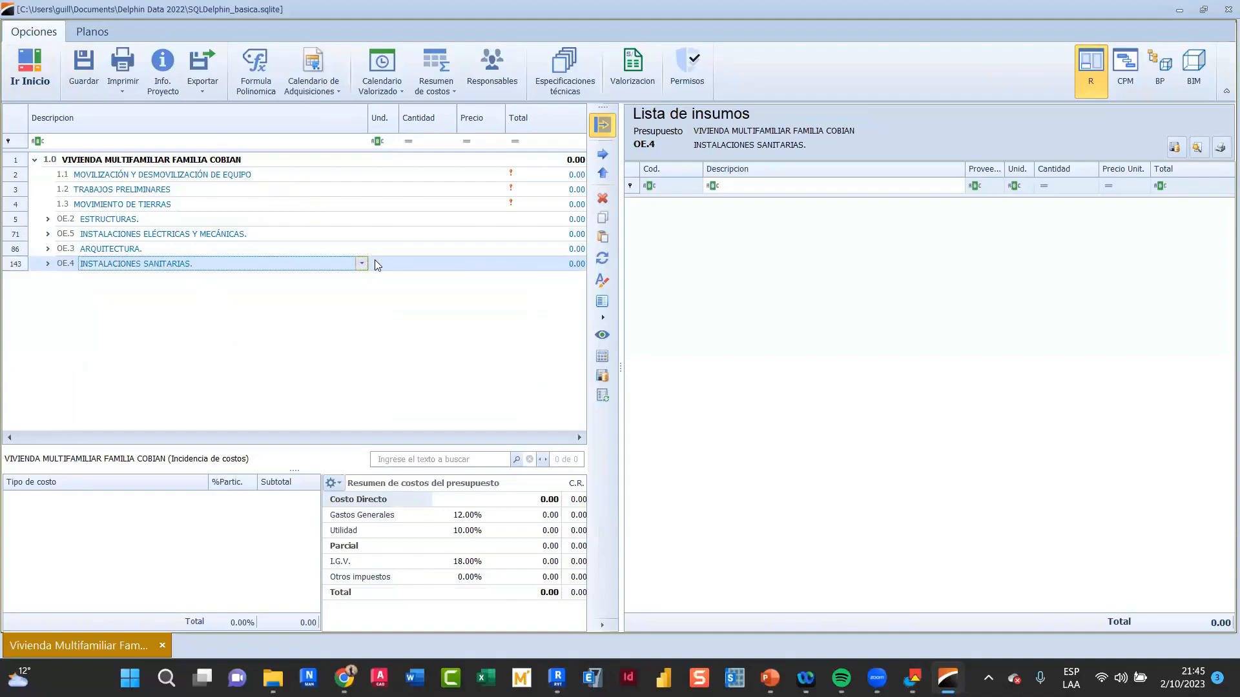
# Reorder the titles below ESTRUCTURAS as ARQUITECTURA, INSTALACIONES SANITARIAS, and INSTALACIONES ELÉCTRICAS Y MECÁNICAS
pyautogui.click(601, 173)
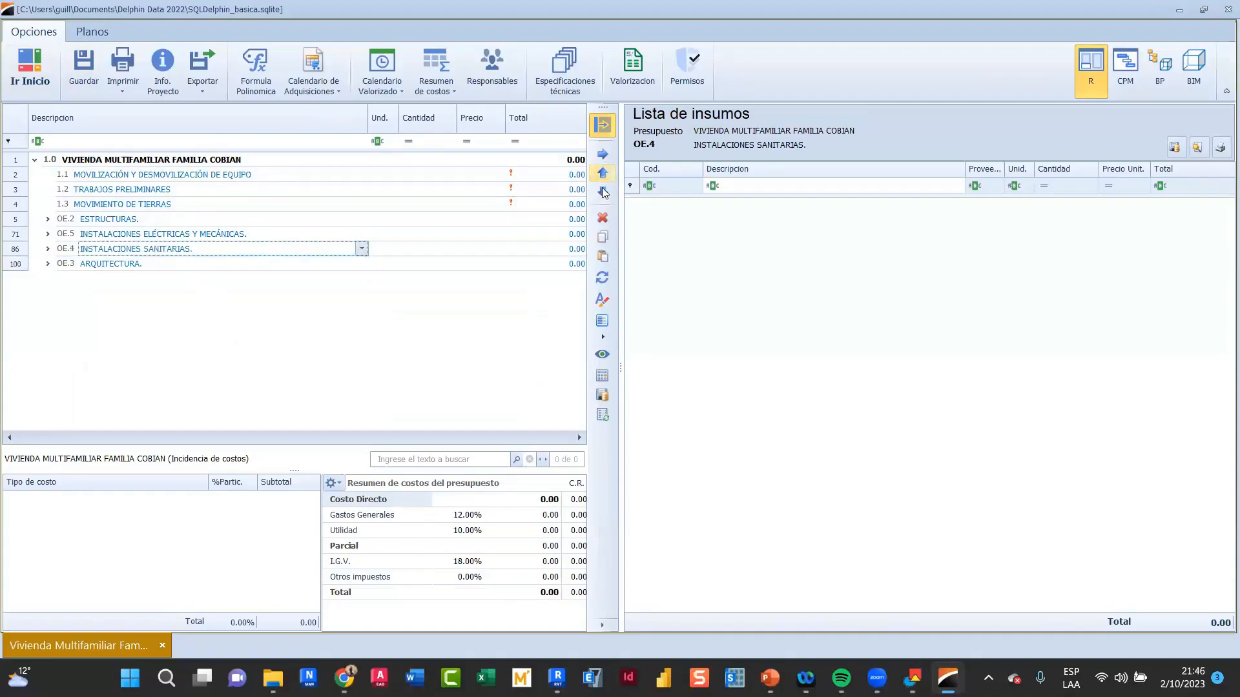
pyautogui.click(599, 179)
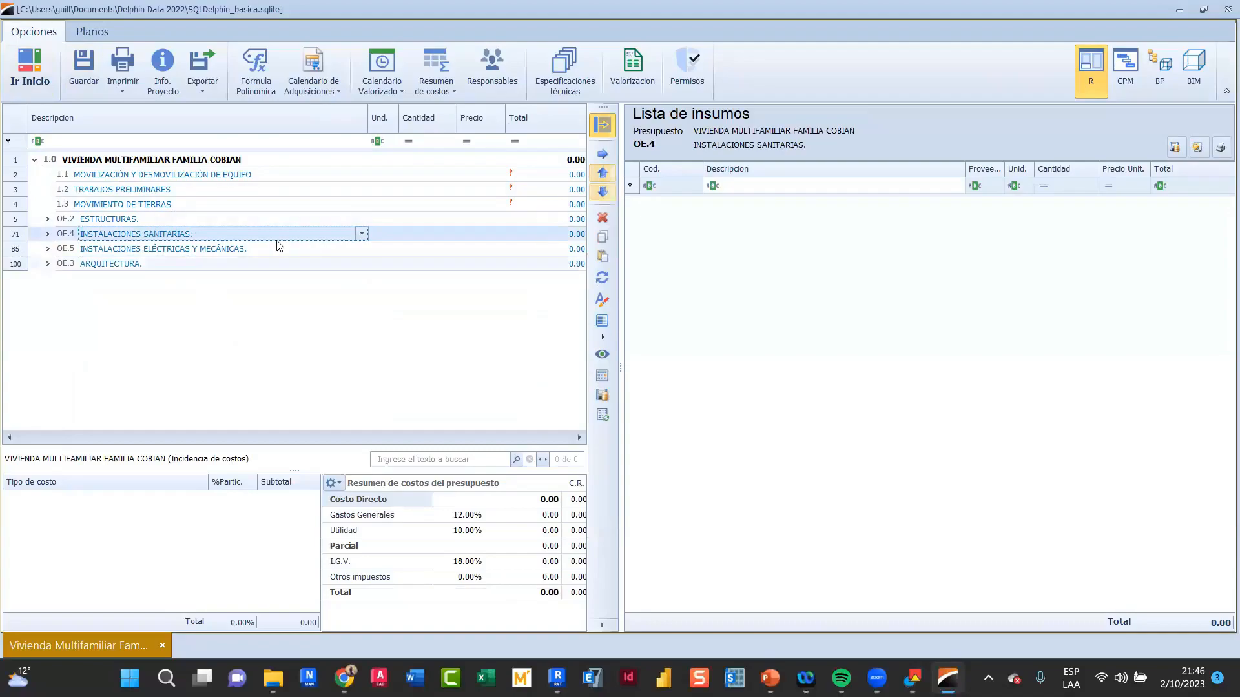
pyautogui.click(136, 262)
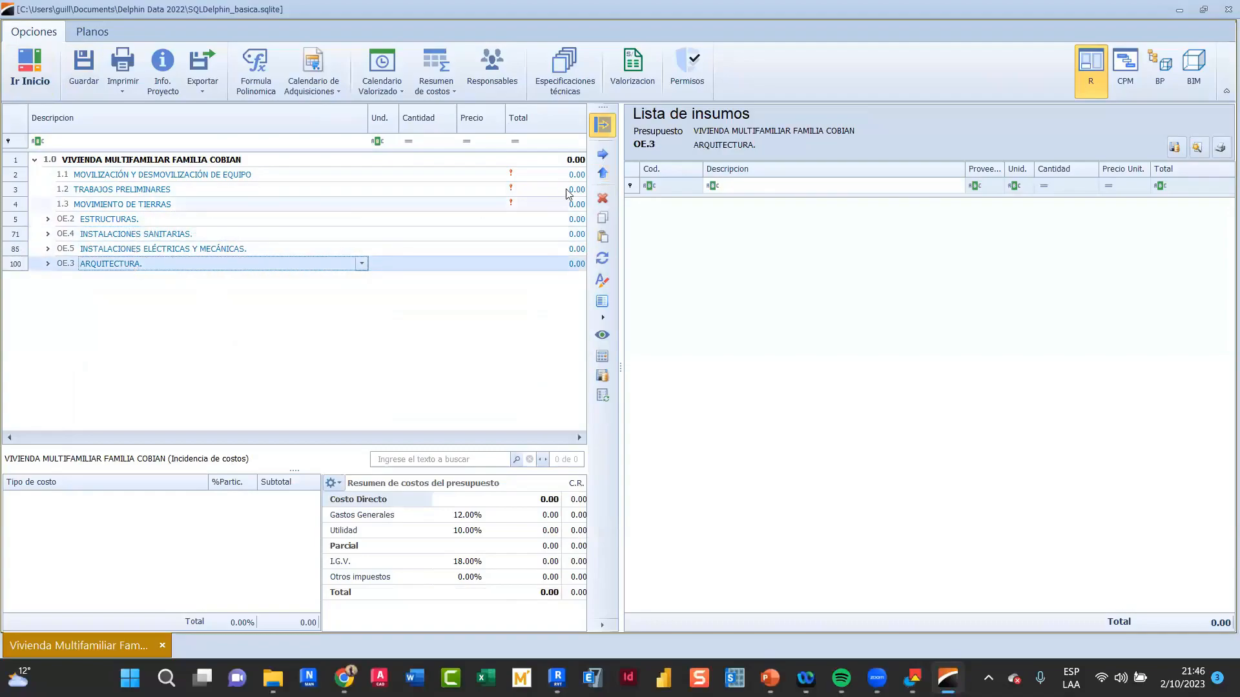
pyautogui.click(602, 172)
pyautogui.click(602, 172)
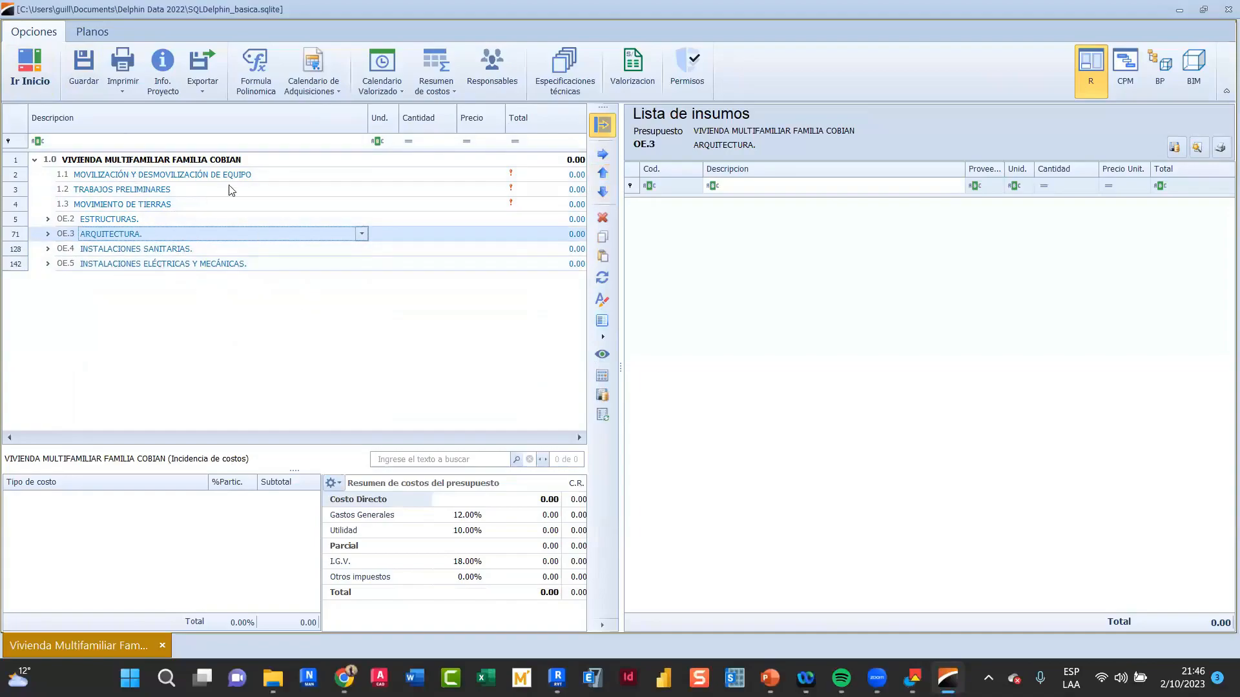
# Insert the catalogue entry MOVILIZACIÓN Y DESMOVILIZACIÓN DE EQUIPO as a subtitle under title 1.1 of the same name
pyautogui.click(180, 181)
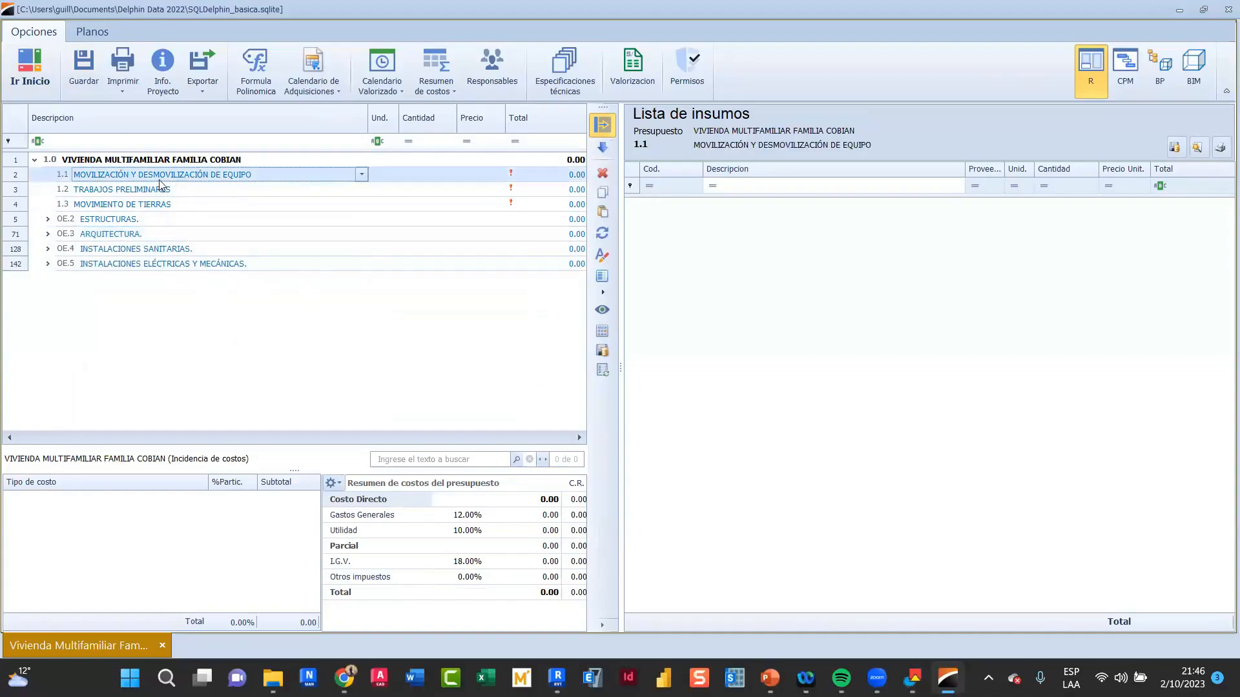
pyautogui.rightClick(159, 181)
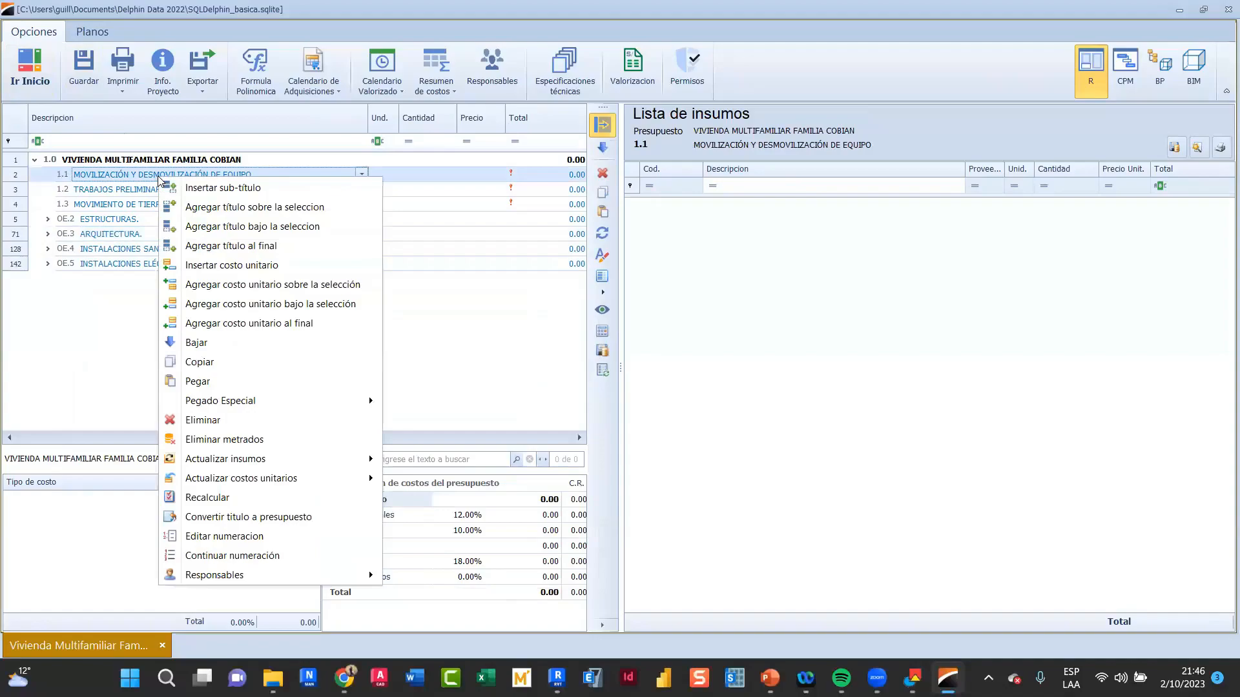
pyautogui.click(198, 187)
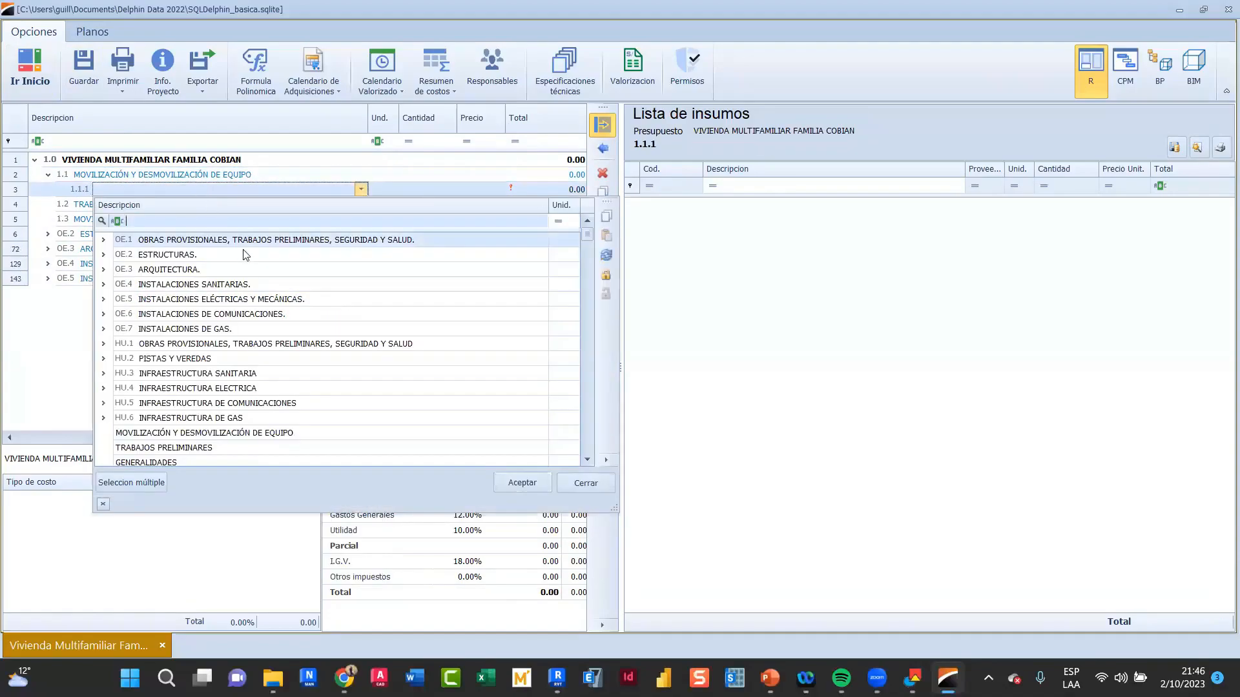
pyautogui.click(195, 442)
pyautogui.click(193, 436)
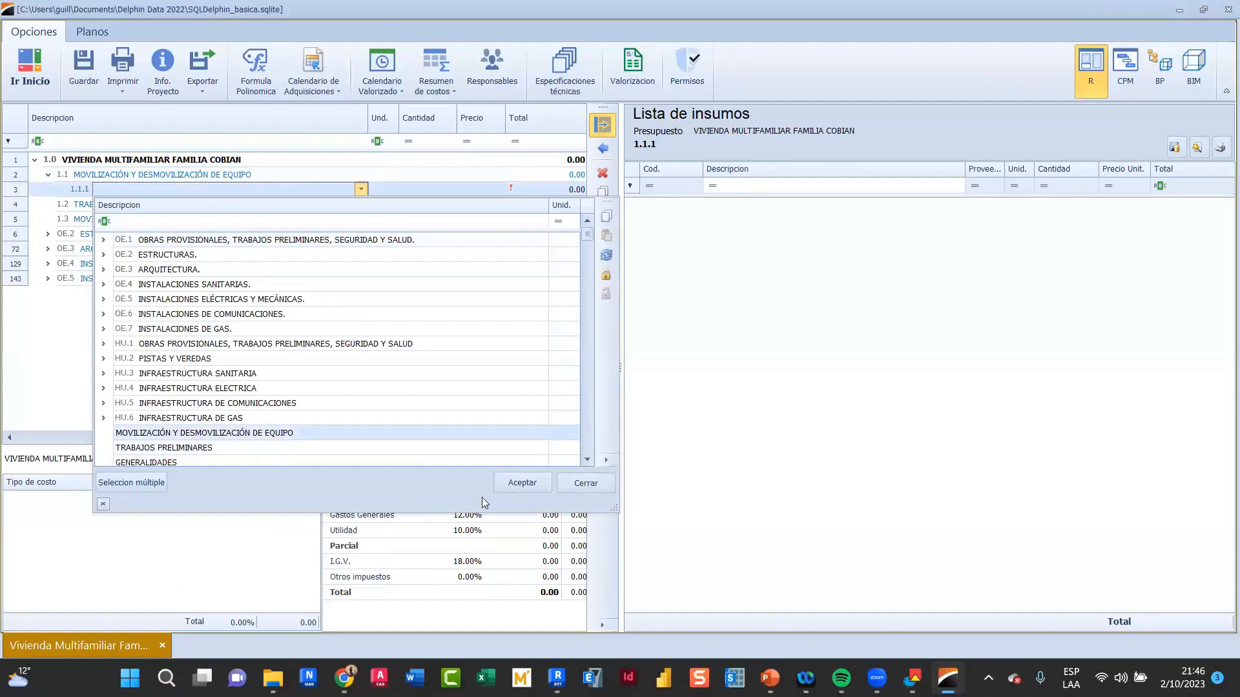
pyautogui.click(519, 484)
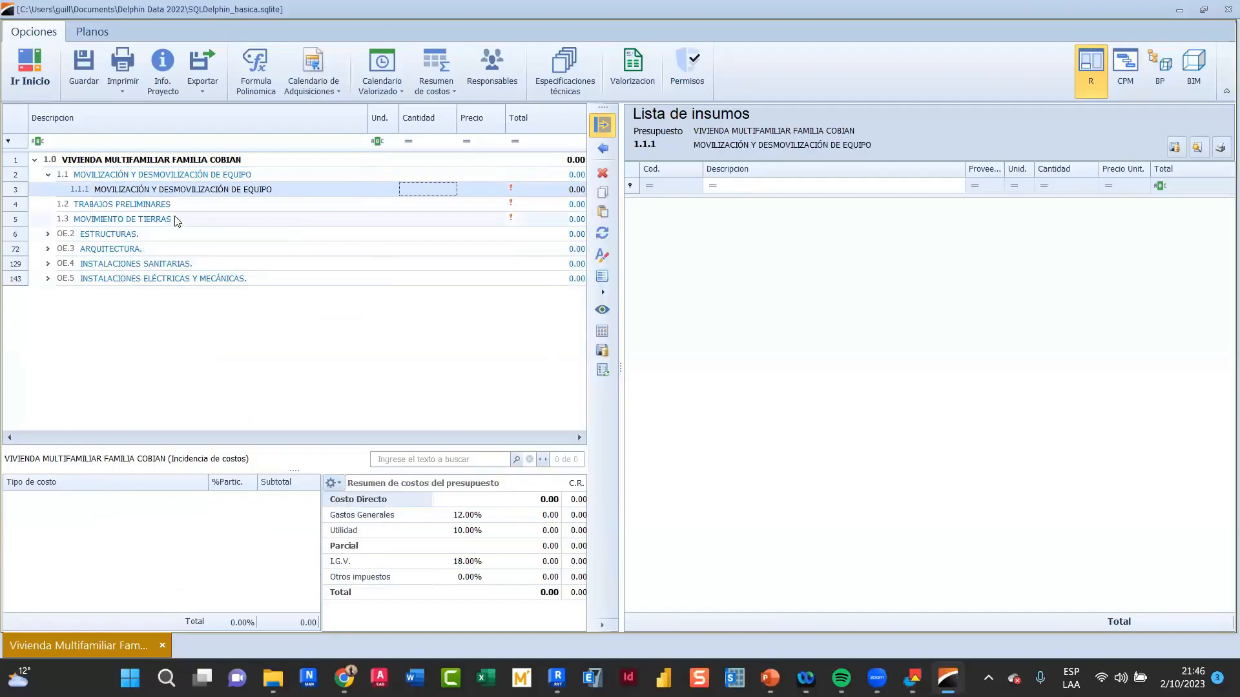
# Insert a blank subtitle under title 1.2 TRABAJOS PRELIMINARES
pyautogui.click(151, 205)
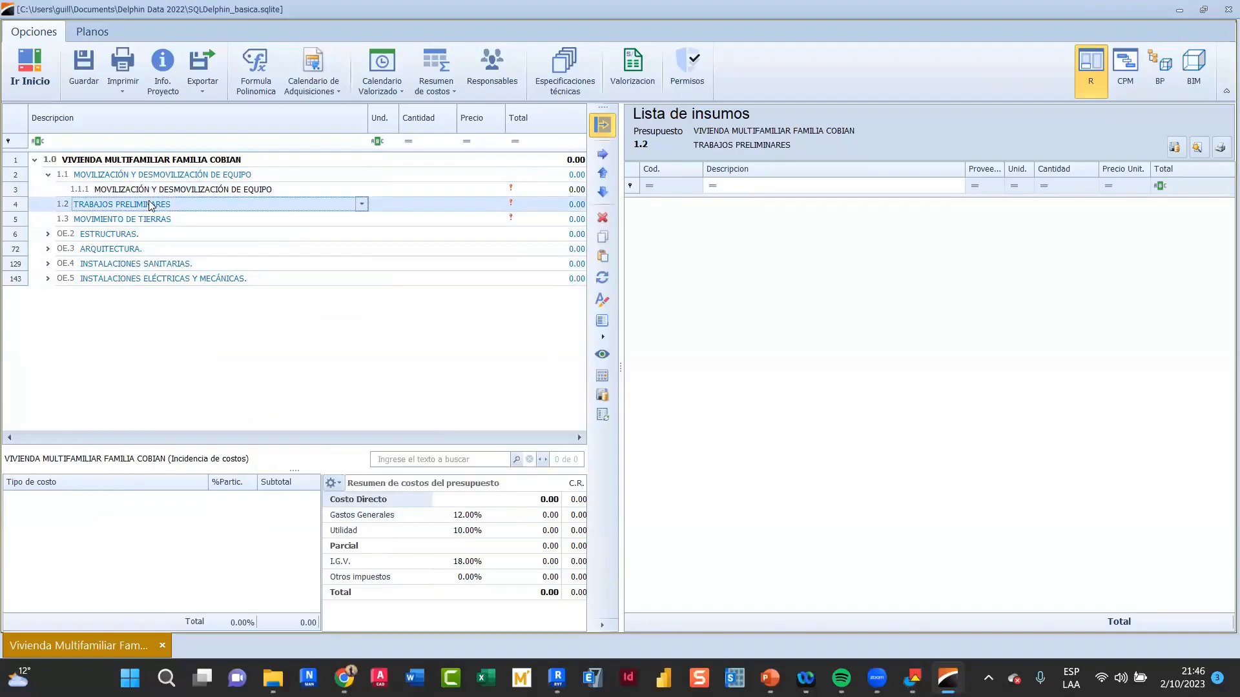
pyautogui.rightClick(172, 201)
pyautogui.click(194, 211)
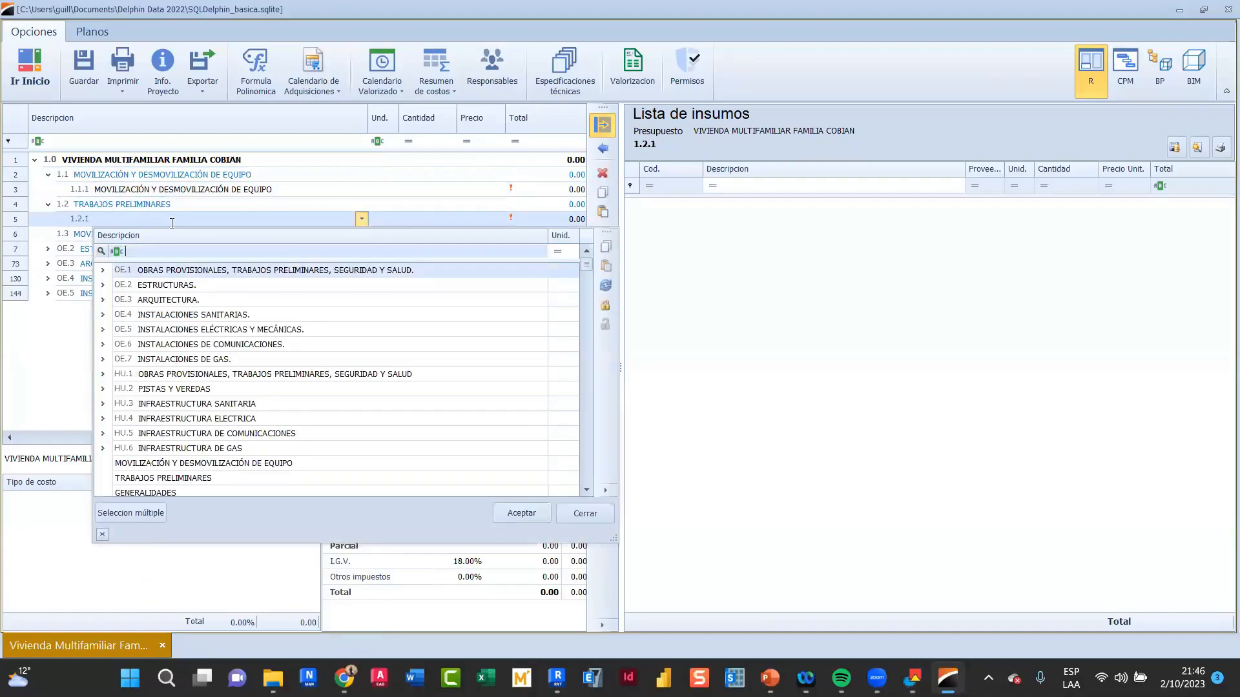
pyautogui.click(172, 223)
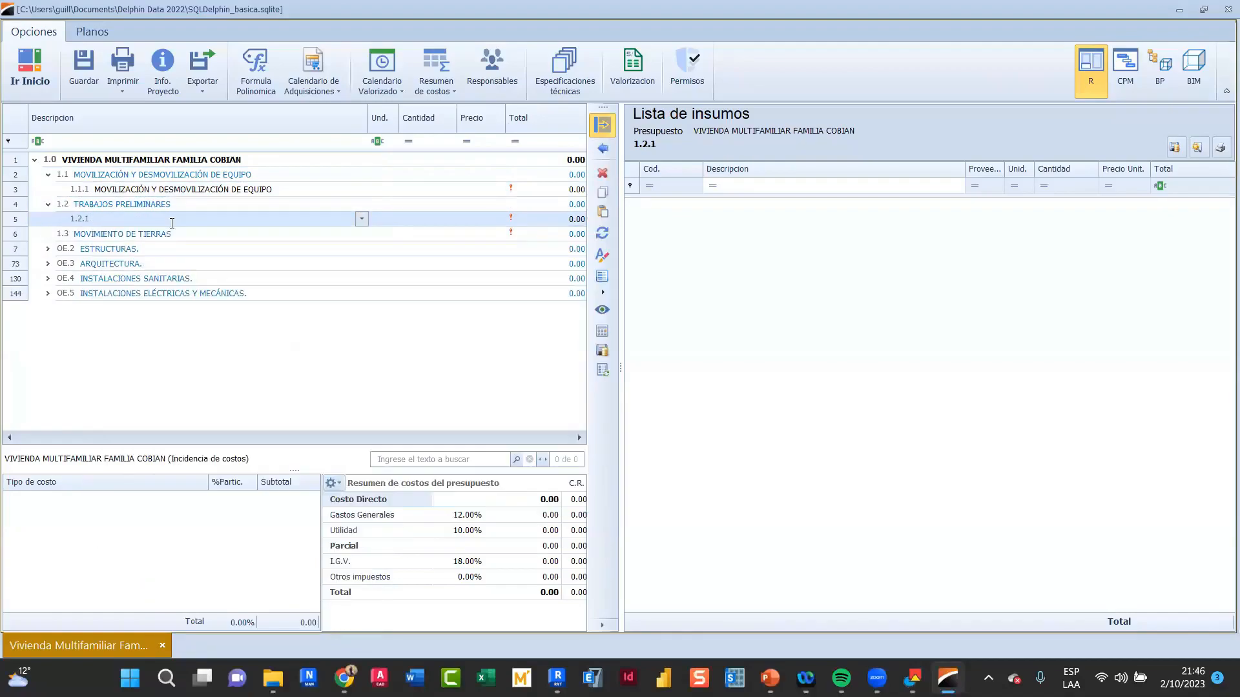
pyautogui.write('DEMO')
pyautogui.press('BackSpace')
pyautogui.press('BackSpace')
pyautogui.press('BackSpace')
pyautogui.press('BackSpace')
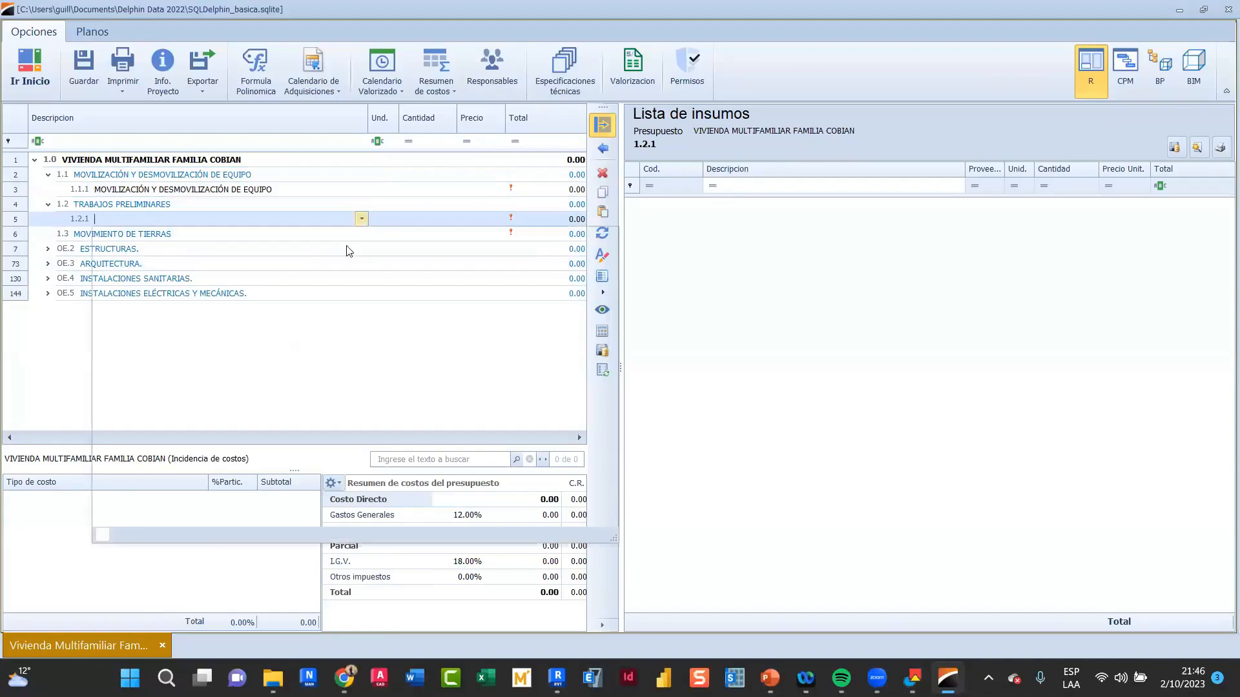
# Try to assign the catalogue entry DEMOLICIONES to the blank subtitle 1.2.1, filtering the catalogue by DEMO
pyautogui.click(362, 219)
pyautogui.write('DE')
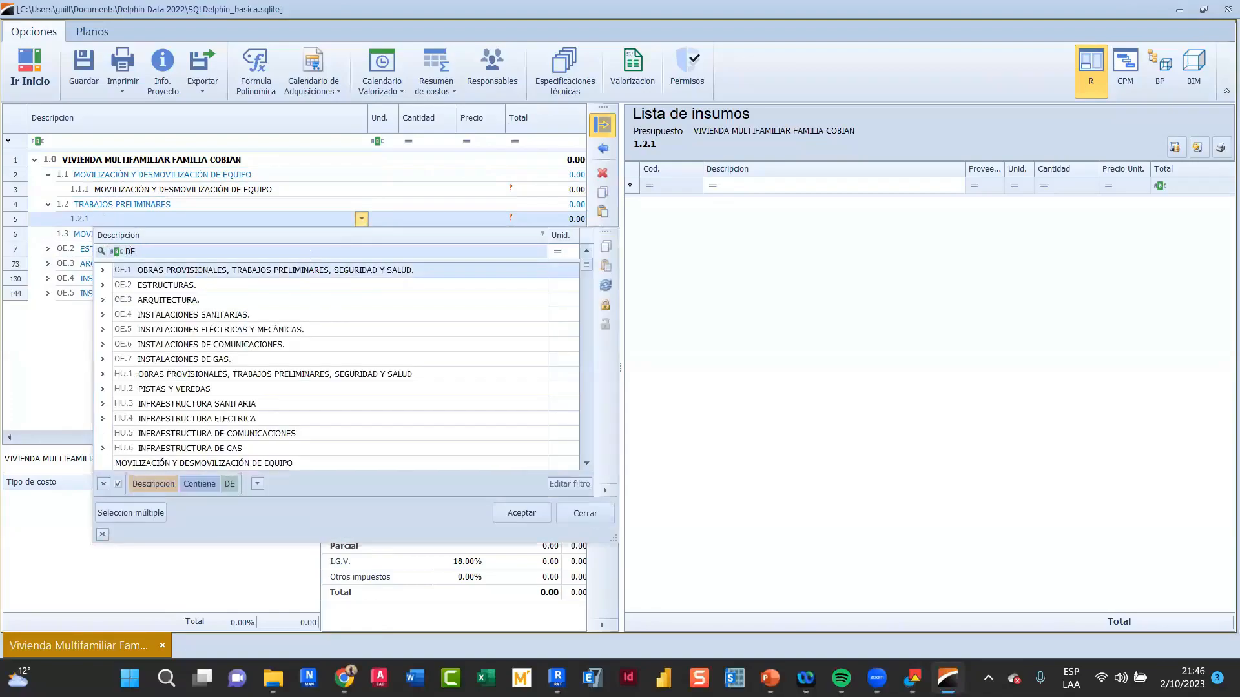
pyautogui.write('MO')
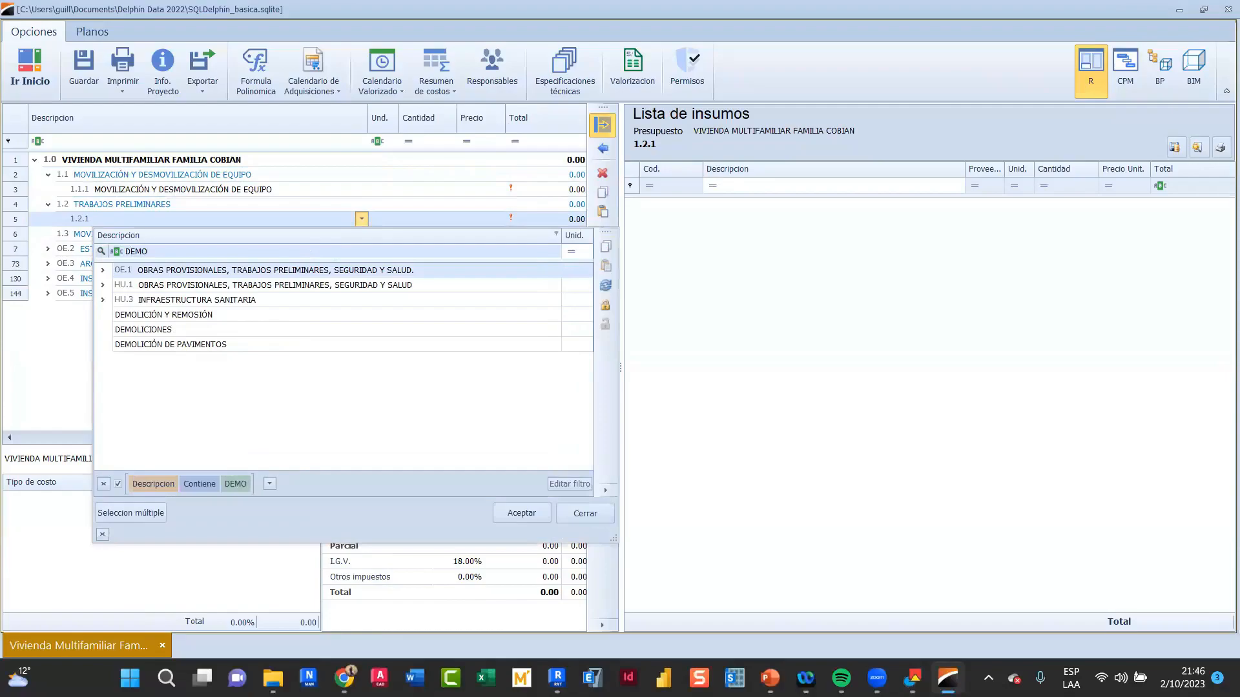
pyautogui.click(243, 330)
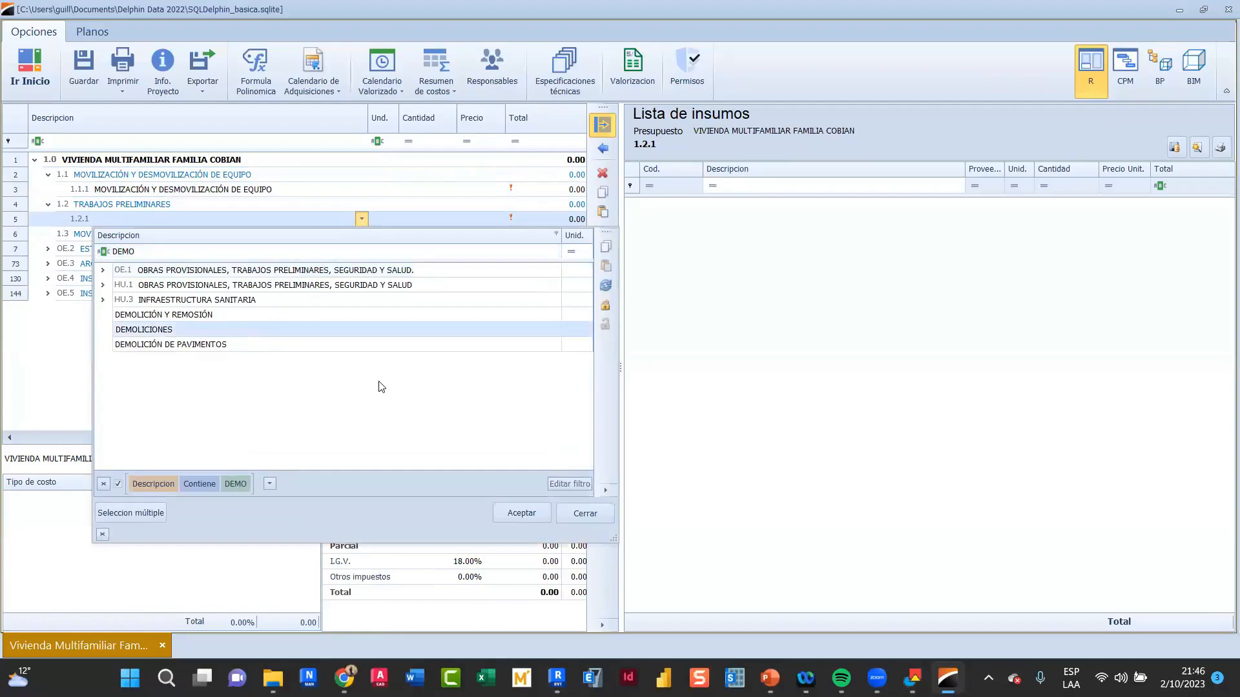
pyautogui.click(518, 515)
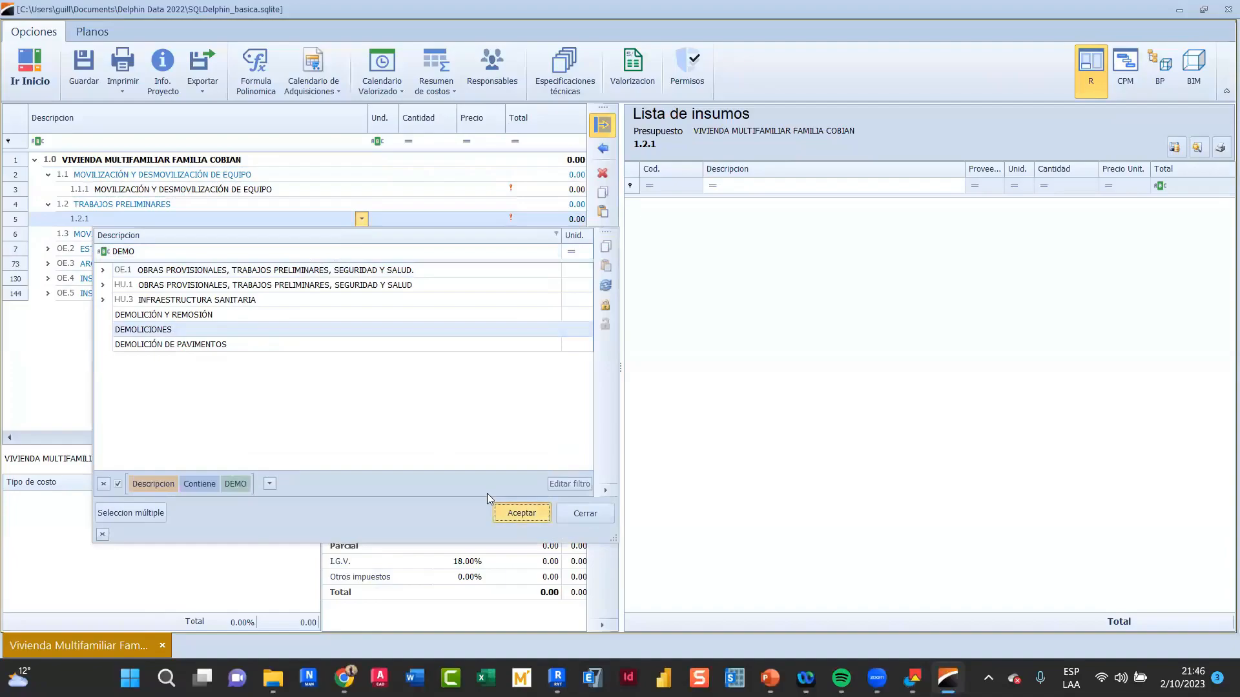
pyautogui.click(126, 249)
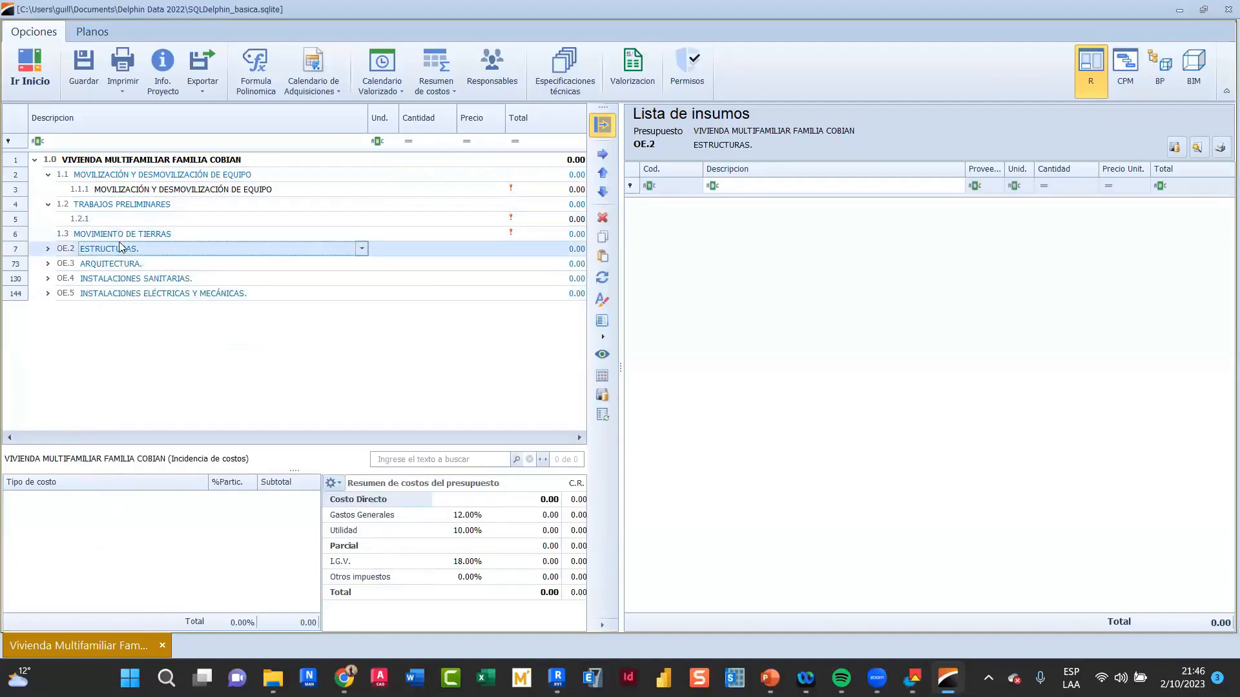
pyautogui.click(197, 218)
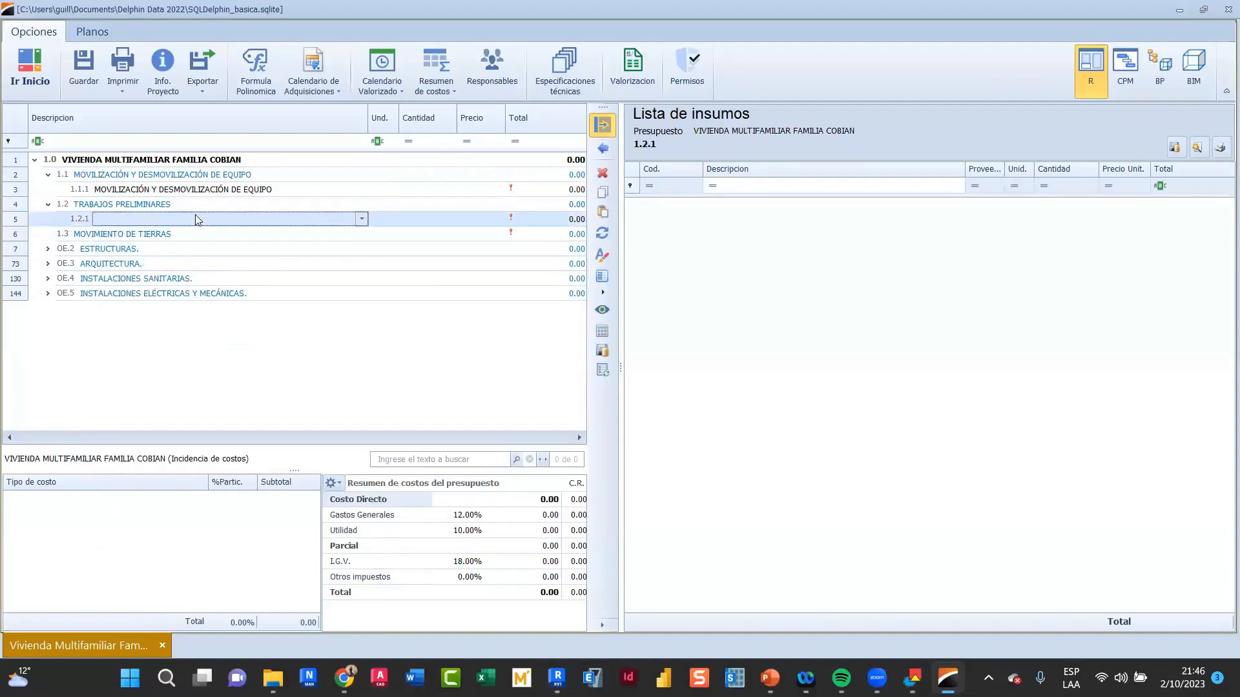
# Filter the title catalogue by demolition entries and assign DEMOLICIONES to subtitle 1.2.1
pyautogui.click(362, 218)
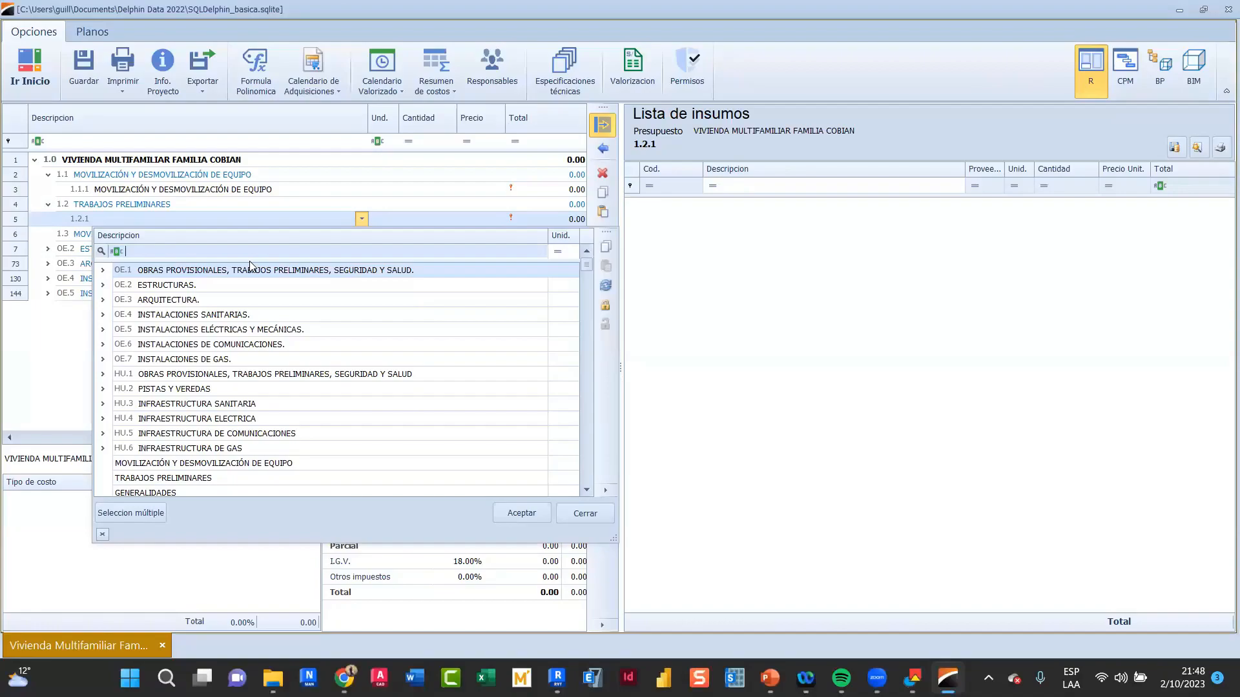
pyautogui.write('¿')
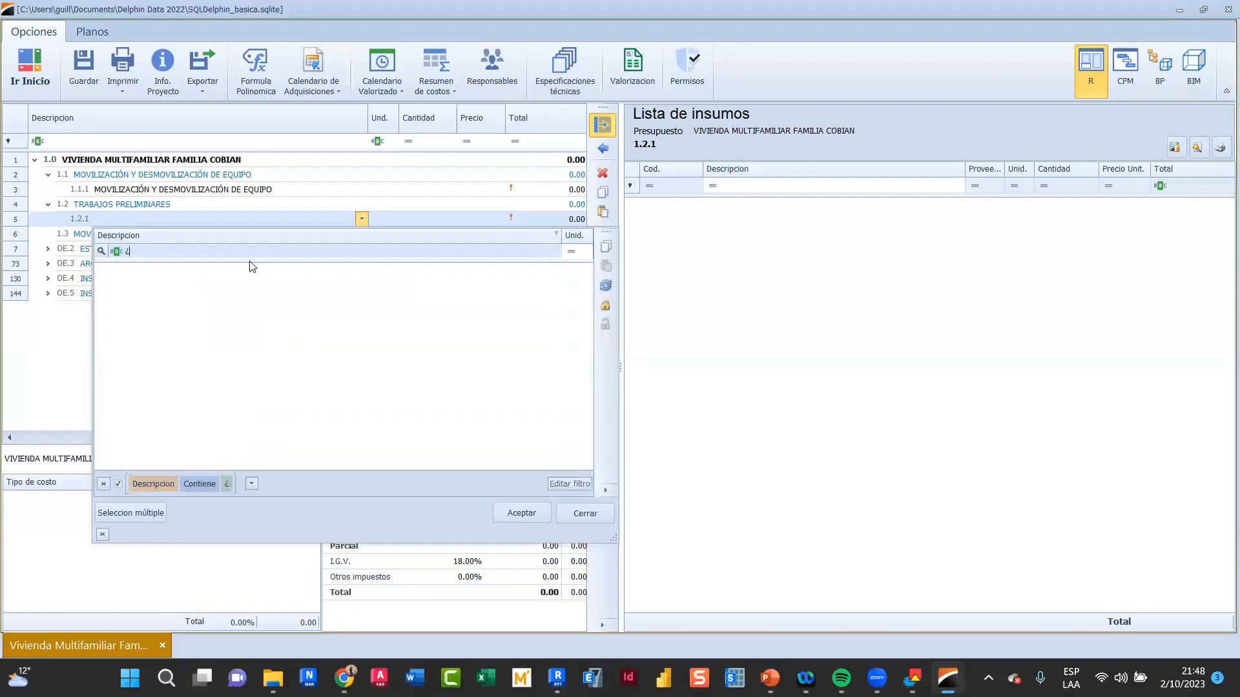
pyautogui.press('BackSpace')
pyautogui.write('DEMOLI')
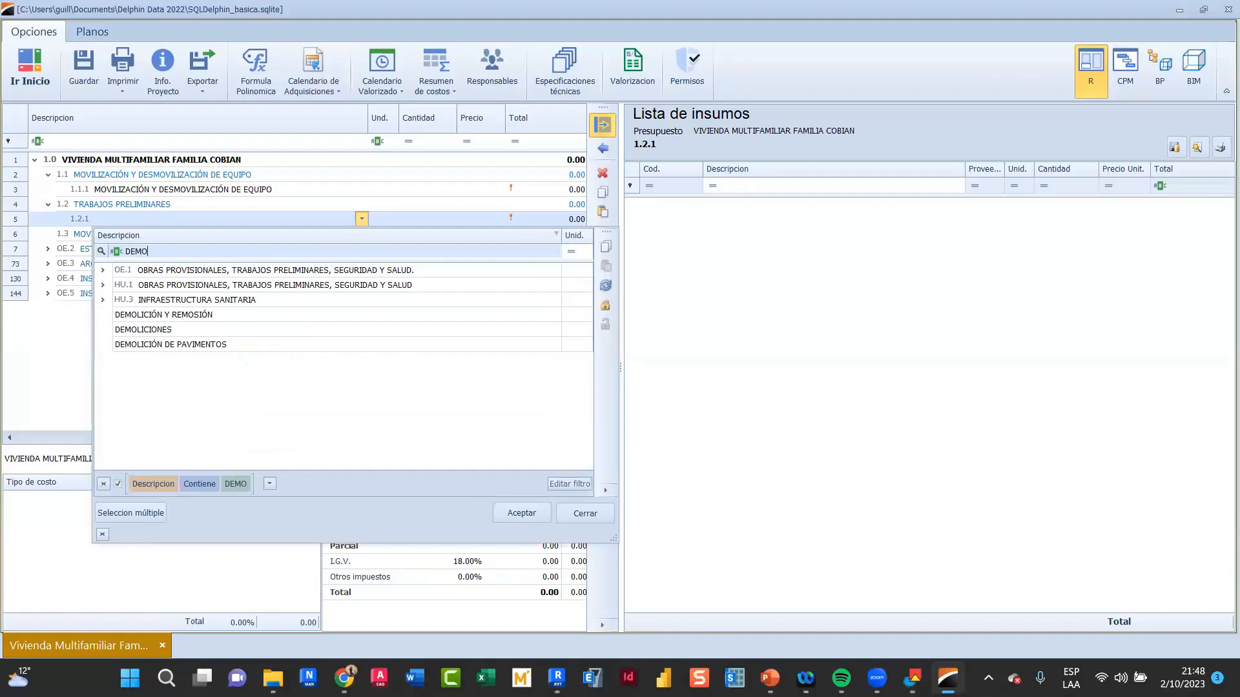
pyautogui.doubleClick(159, 329)
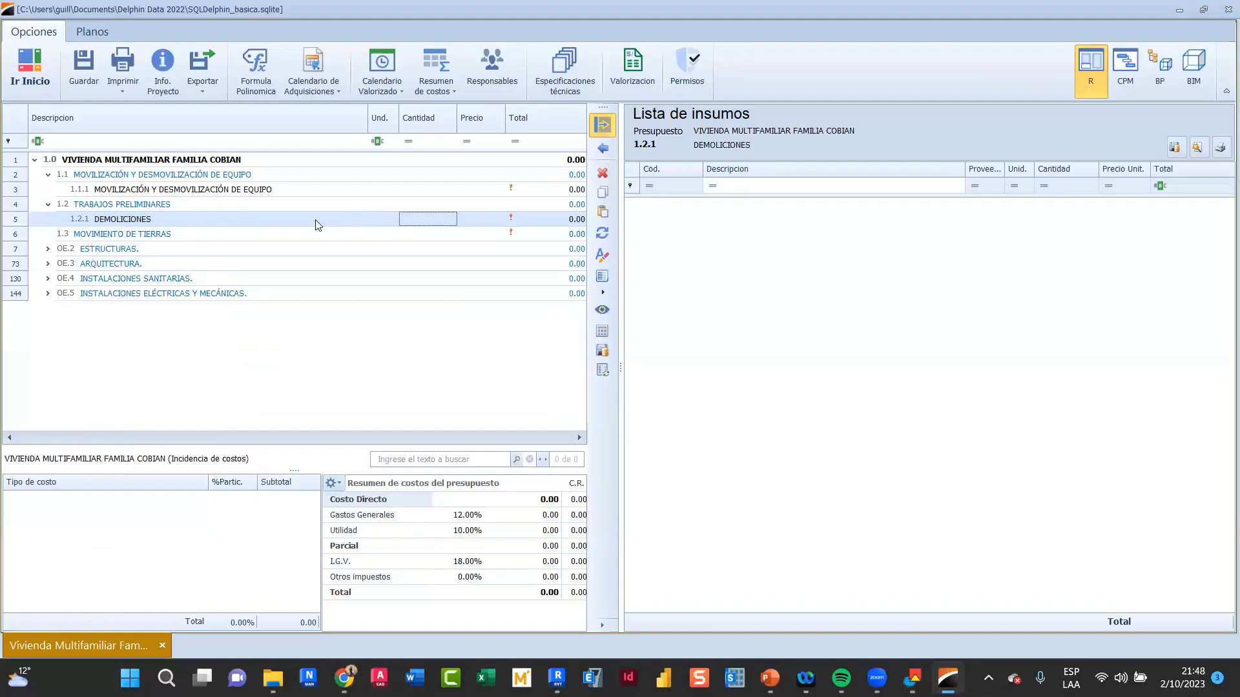
pyautogui.click(188, 235)
pyautogui.click(217, 215)
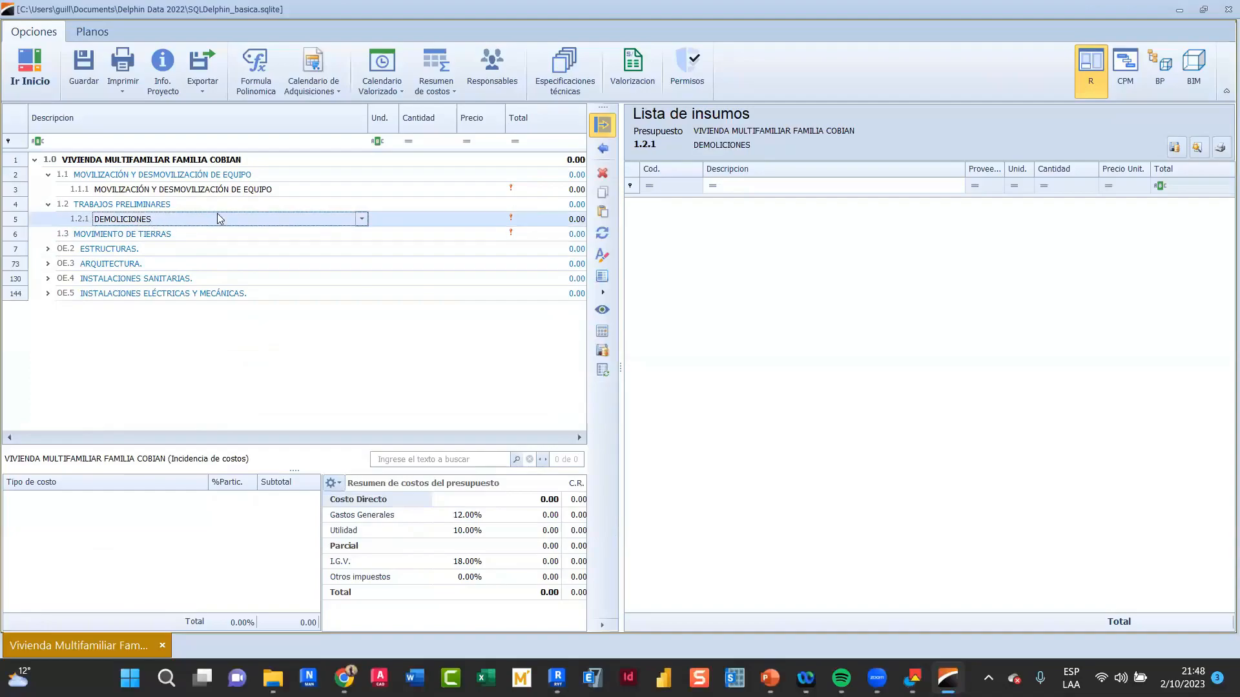
# Insert the catalogue entry LIMPIEZA DEL TERRENO as a second subtitle under TRABAJOS PRELIMINARES, filtering the catalogue by LIMPIE
pyautogui.click(119, 208)
pyautogui.rightClick(119, 212)
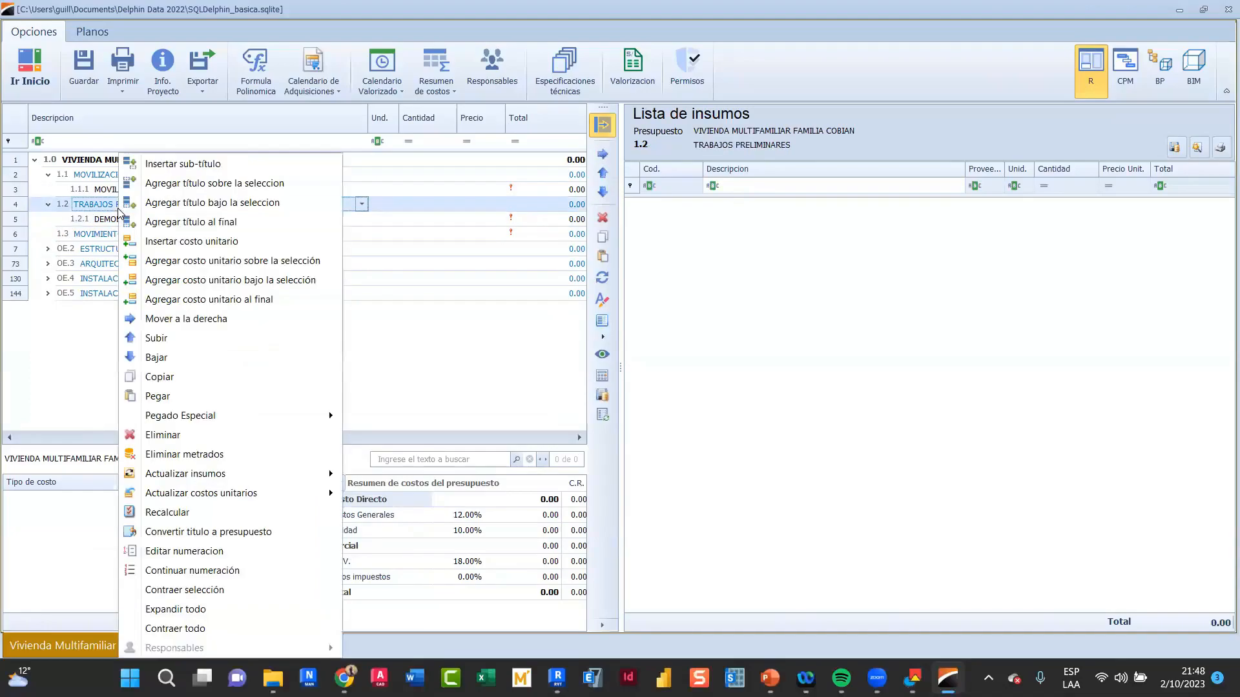
pyautogui.click(180, 161)
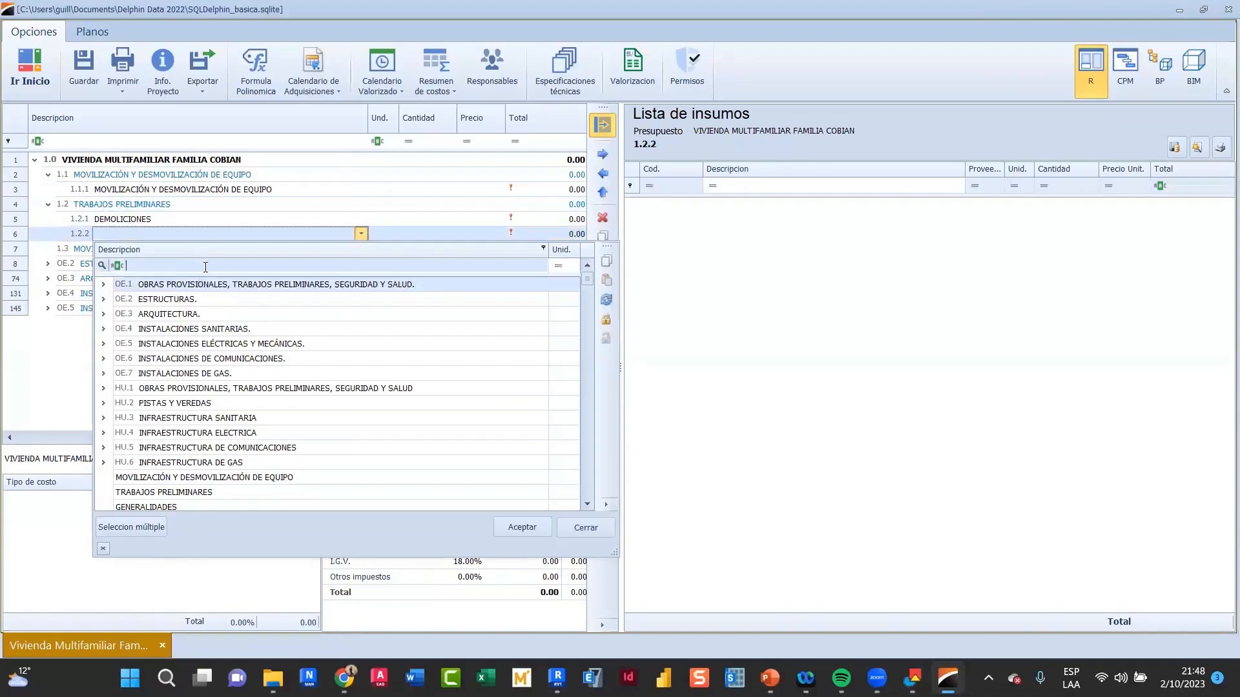
pyautogui.write('LIMPIE')
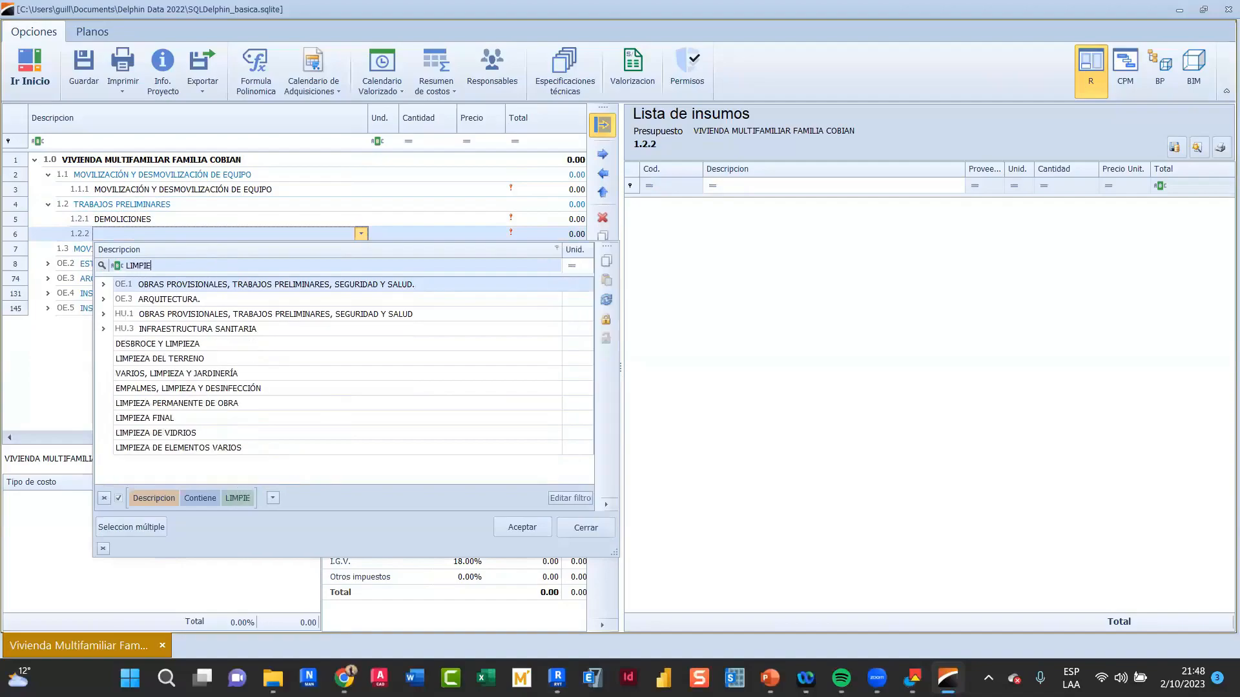
pyautogui.click(208, 360)
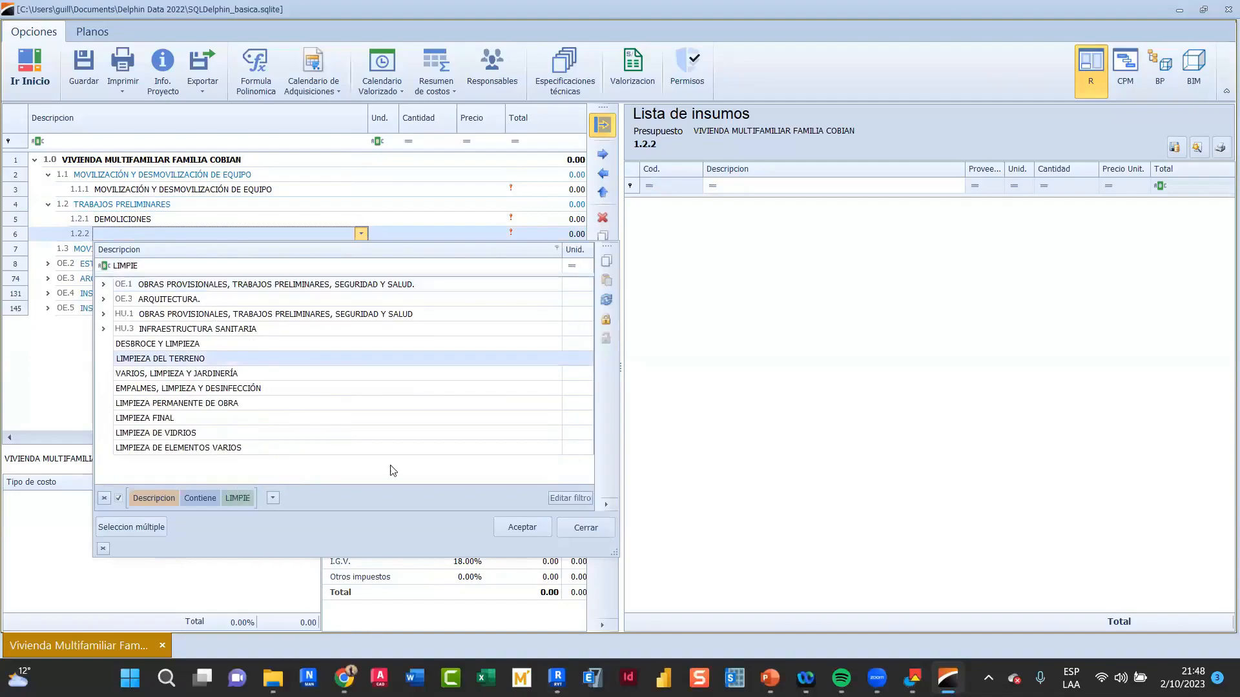
pyautogui.click(520, 526)
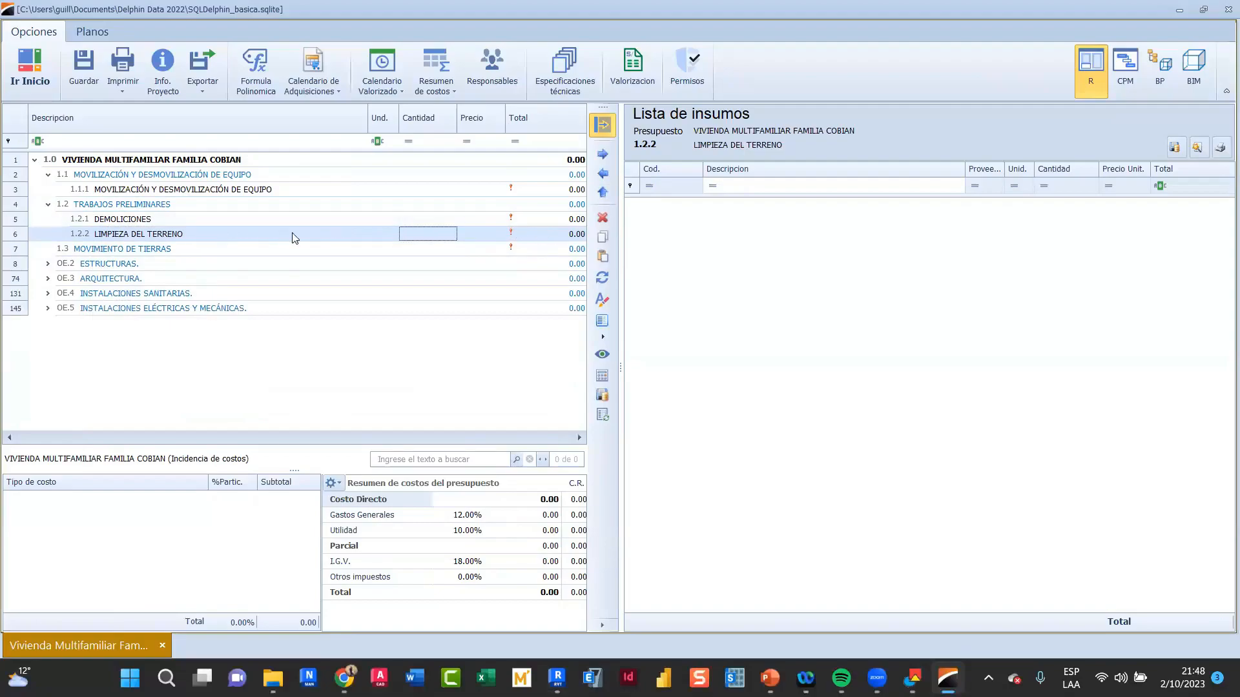
# Insert a unit cost under the subtitle LIMPIEZA DEL TERRENO and go to its unit cost analysis without choosing a catalogue item
pyautogui.click(151, 249)
pyautogui.click(152, 235)
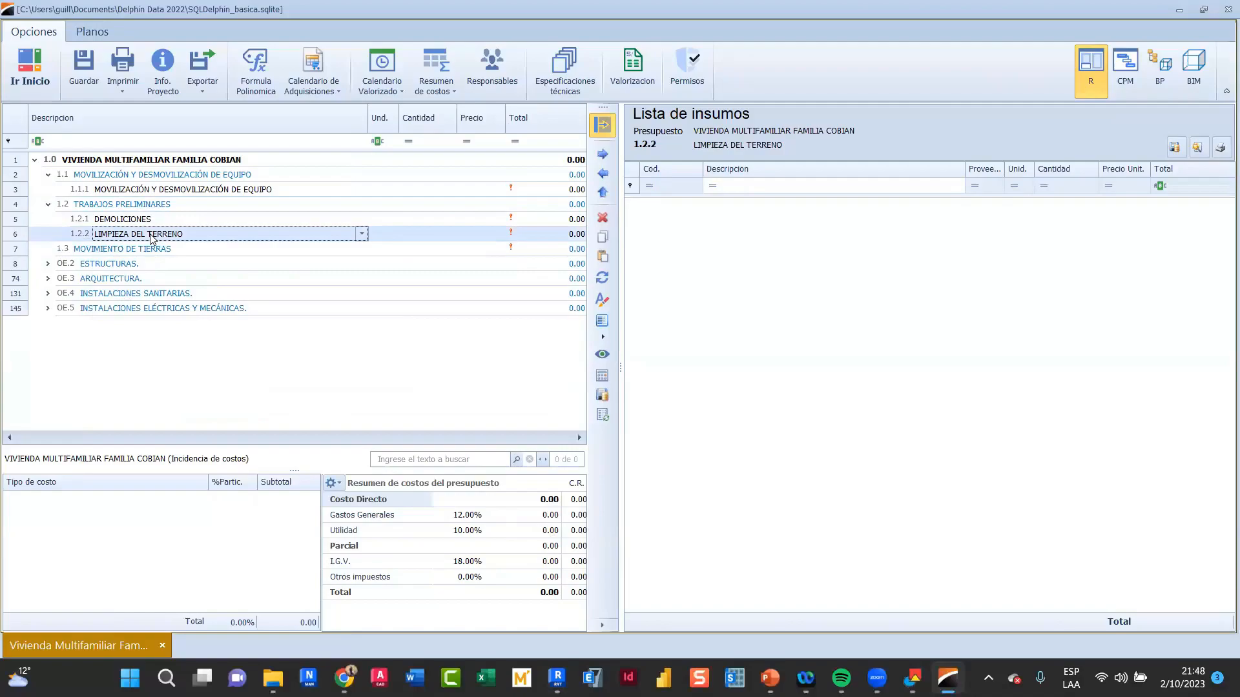
pyautogui.rightClick(153, 238)
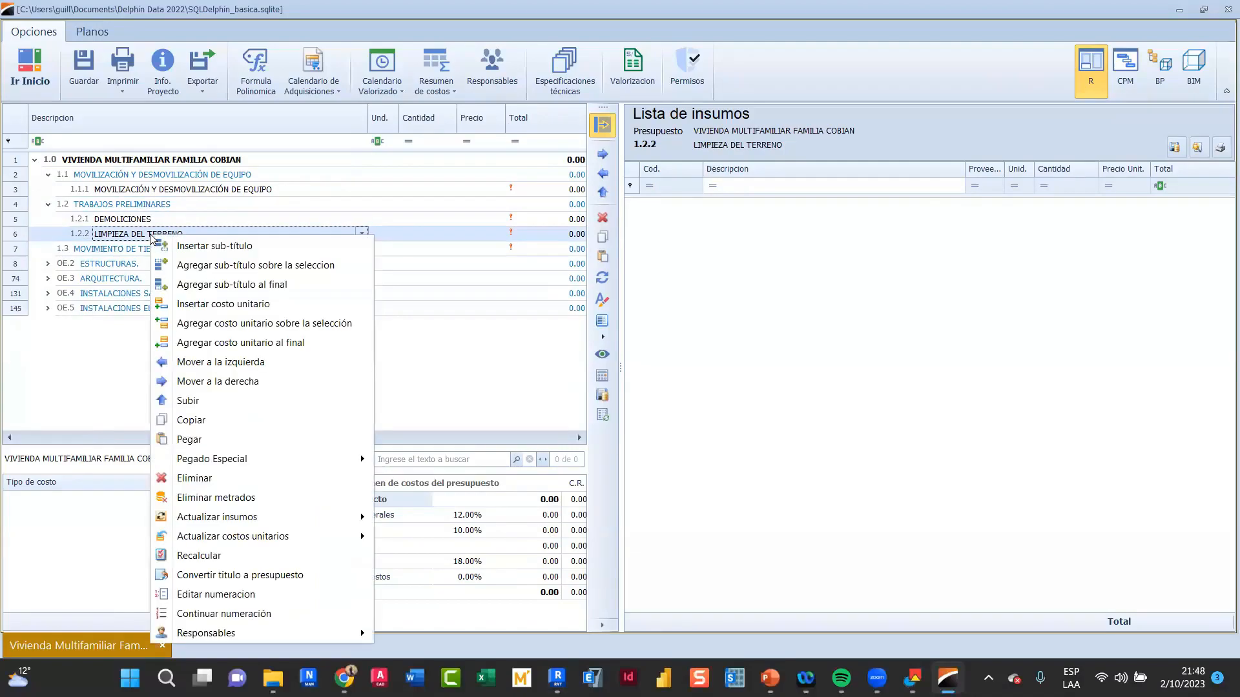
pyautogui.click(213, 303)
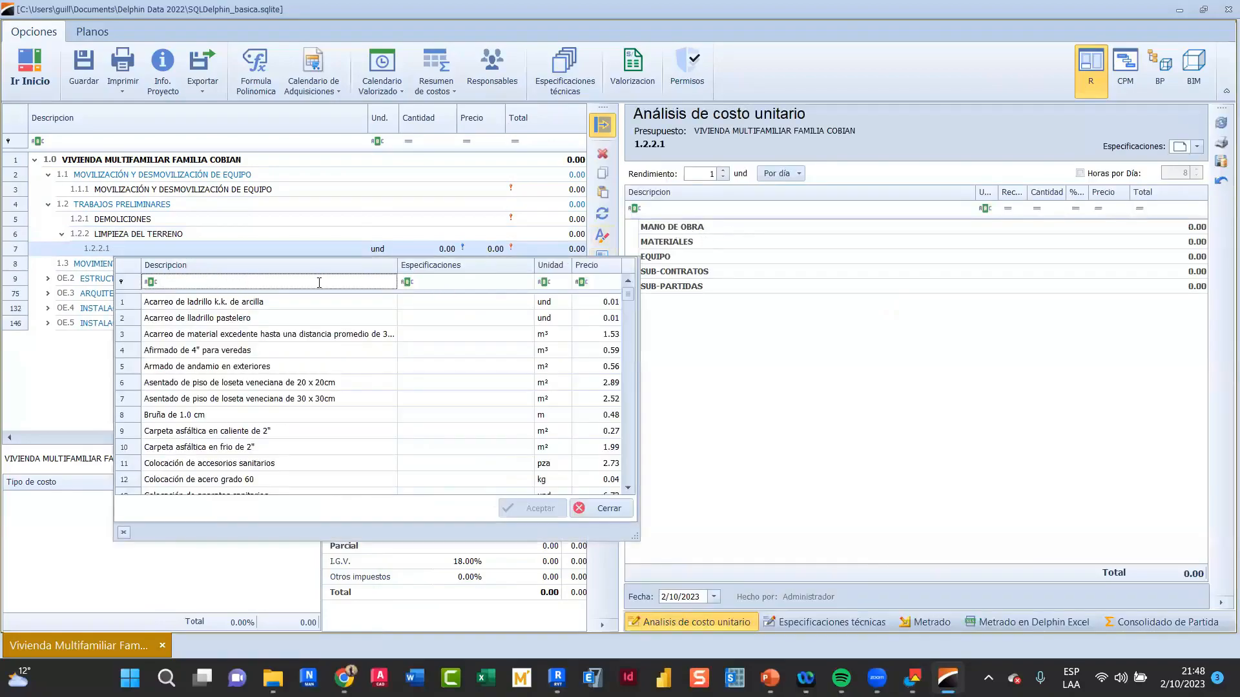
pyautogui.click(675, 229)
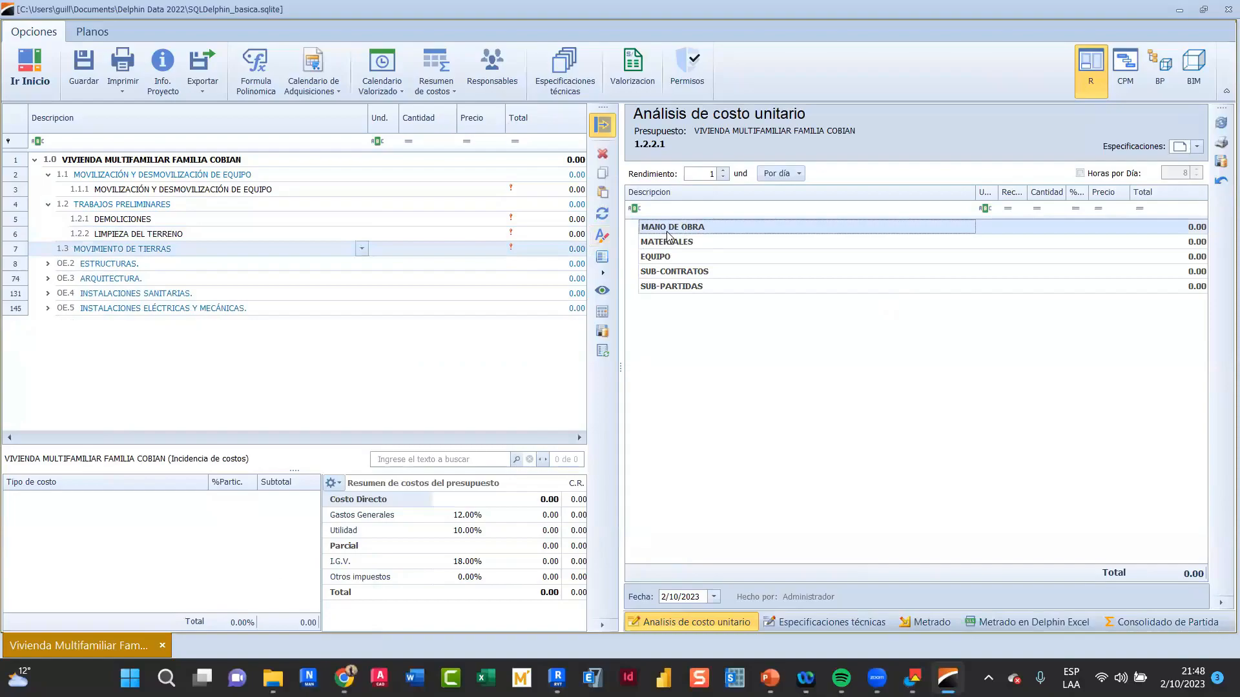
# Add the labour resource Peón to MANO DE OBRA in the unit cost analysis
pyautogui.click(669, 230)
pyautogui.rightClick(675, 231)
pyautogui.click(695, 241)
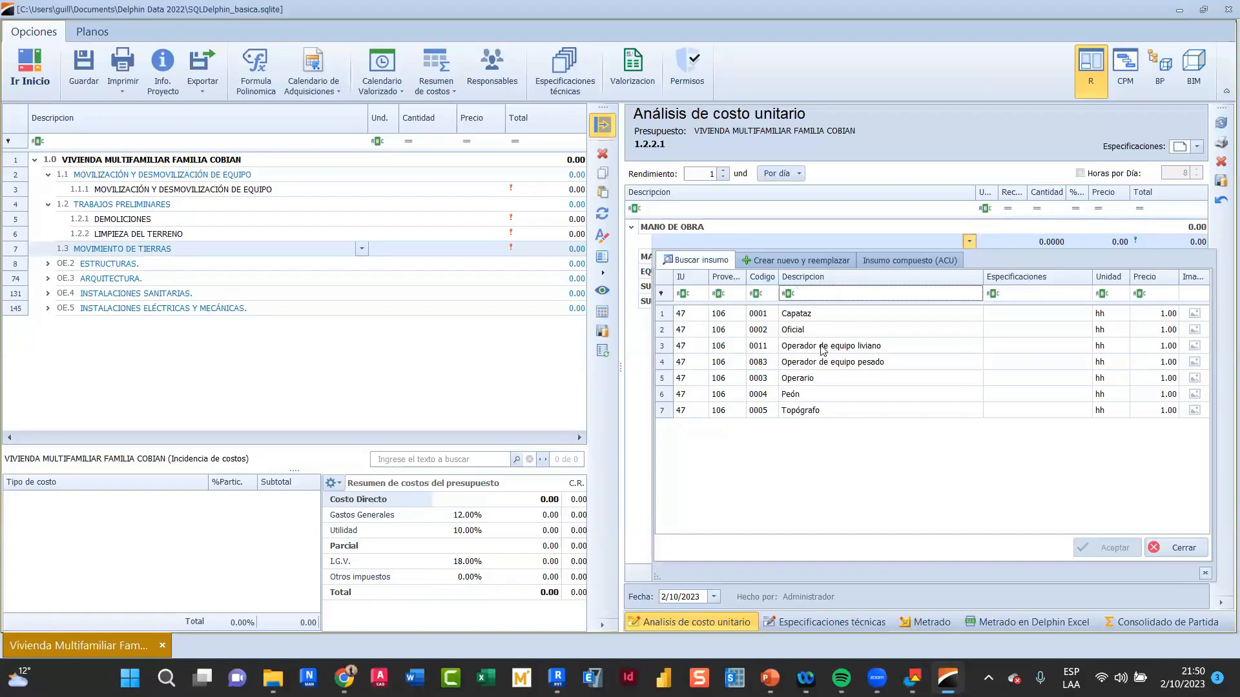
pyautogui.click(801, 395)
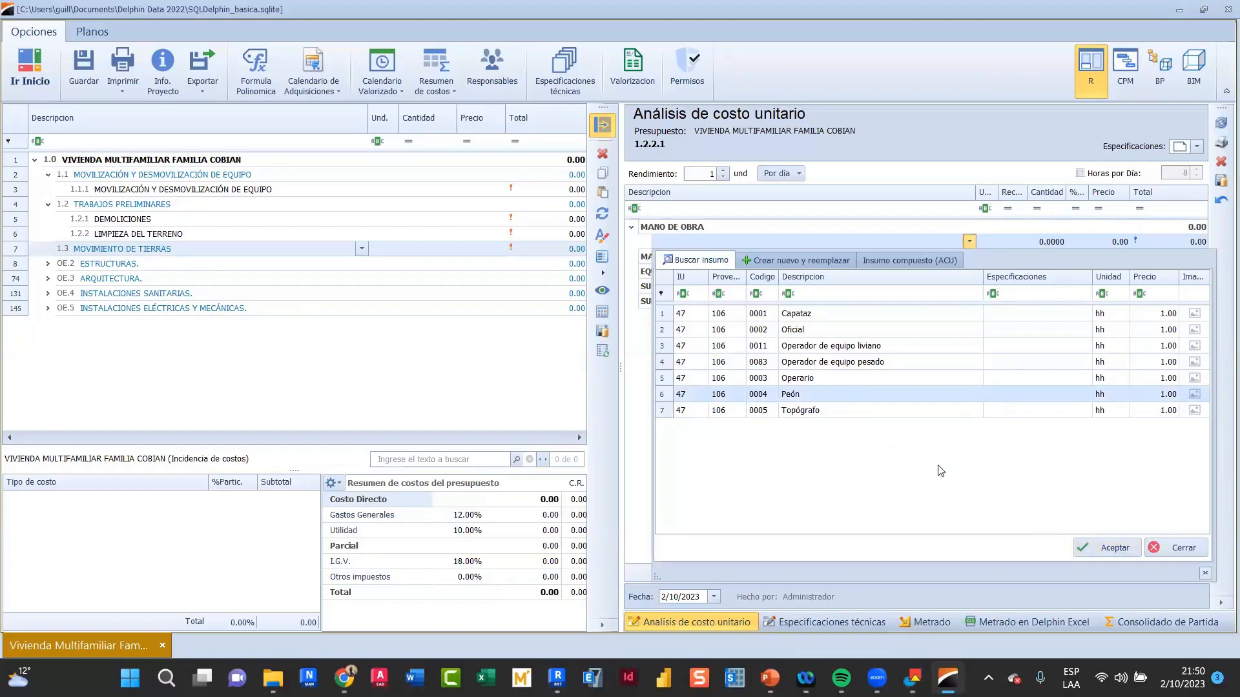
pyautogui.click(1102, 556)
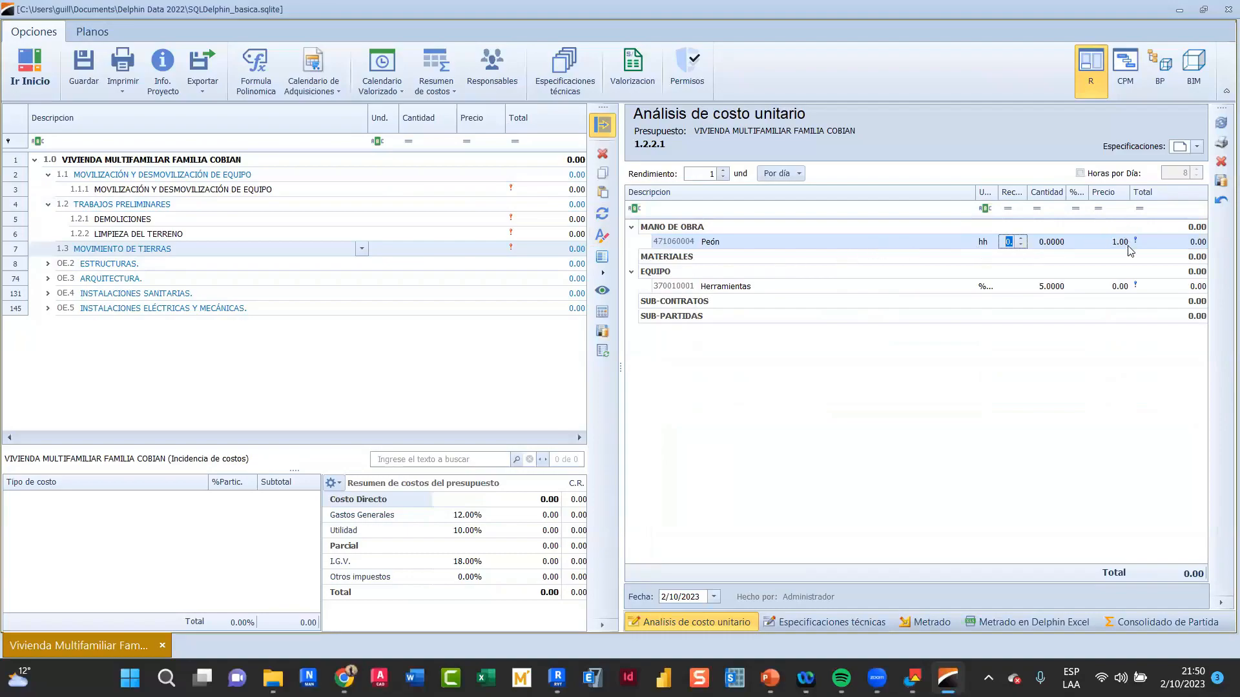
# Set the price of Peón to 4.00, updating only the selected unit cost
pyautogui.press('Tab')
pyautogui.click(1124, 242)
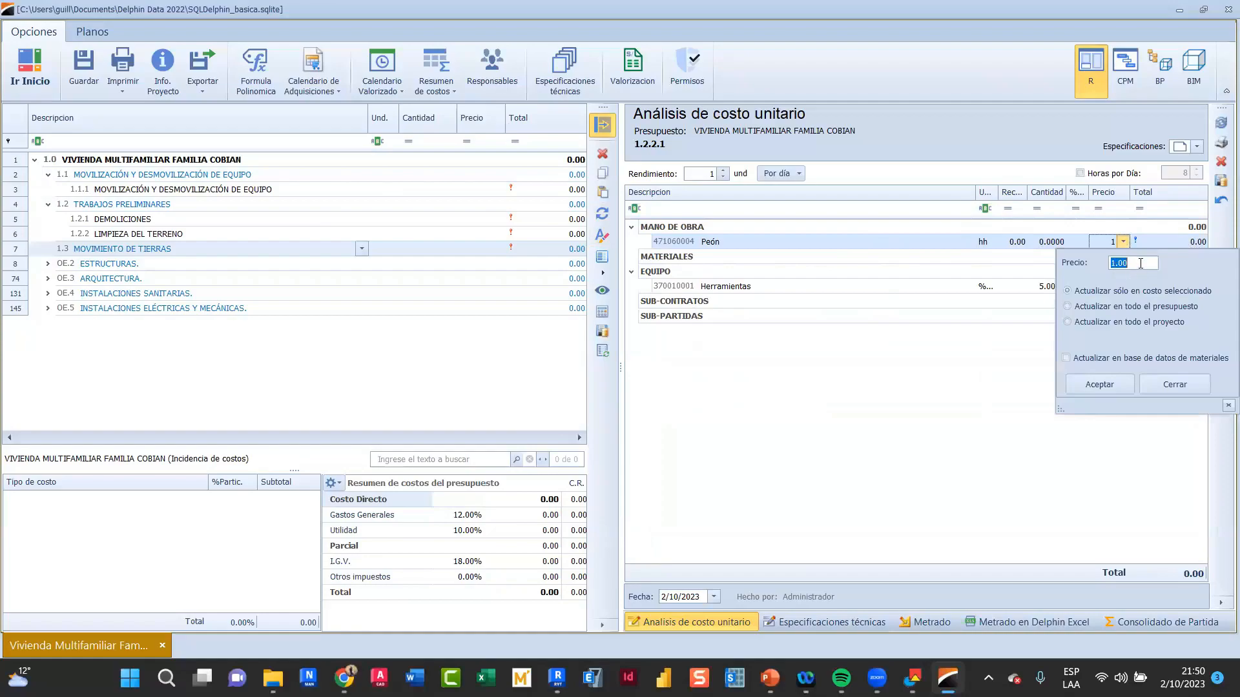
pyautogui.write('2')
pyautogui.click(1123, 386)
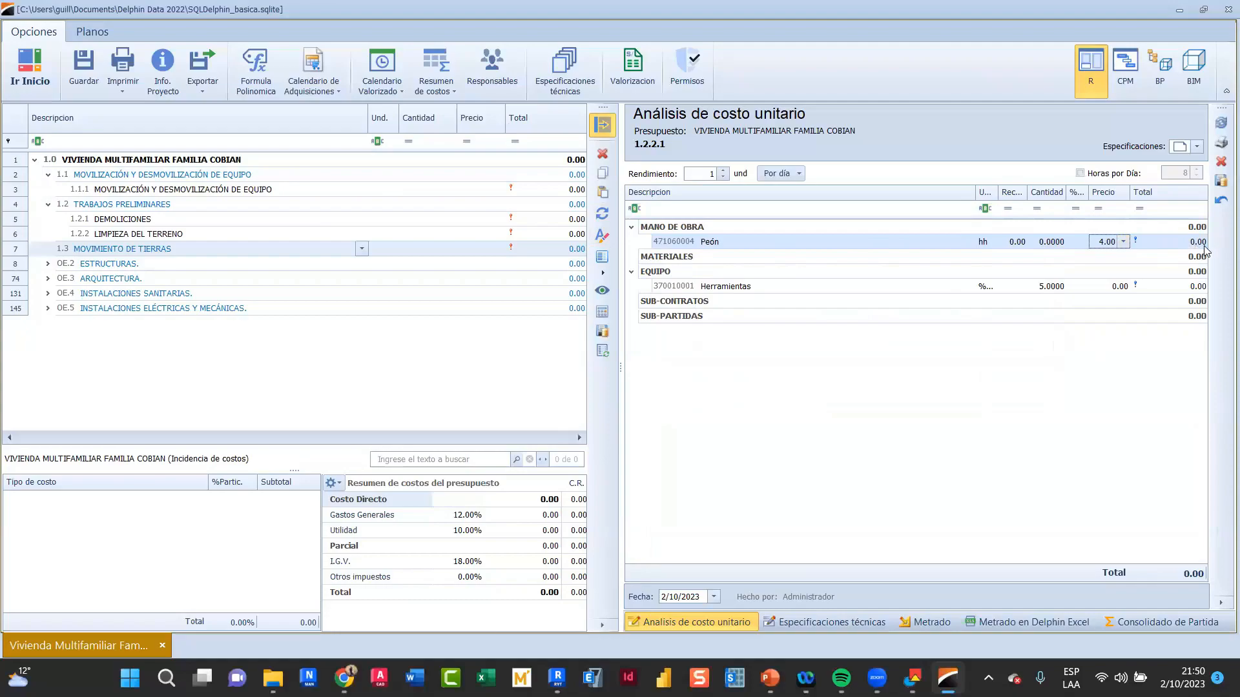
pyautogui.click(1155, 214)
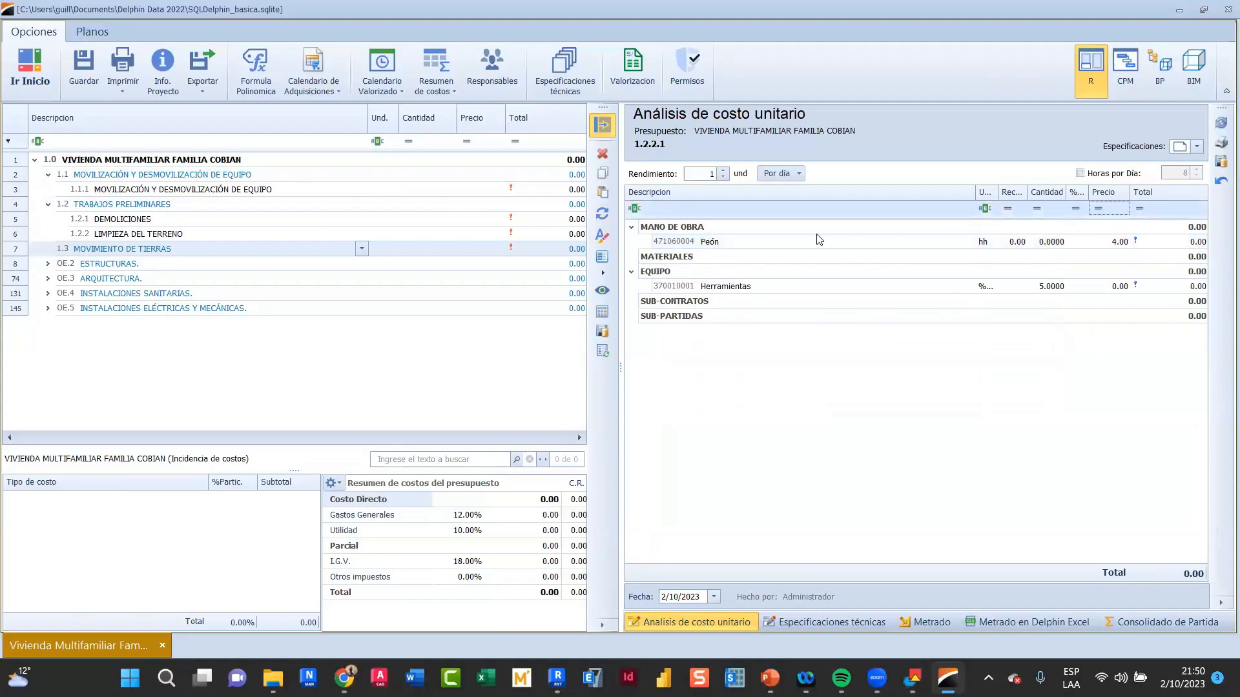
# Examine the yield period options, the hours-per-day setting and the specifications field of the unit cost analysis
pyautogui.click(682, 244)
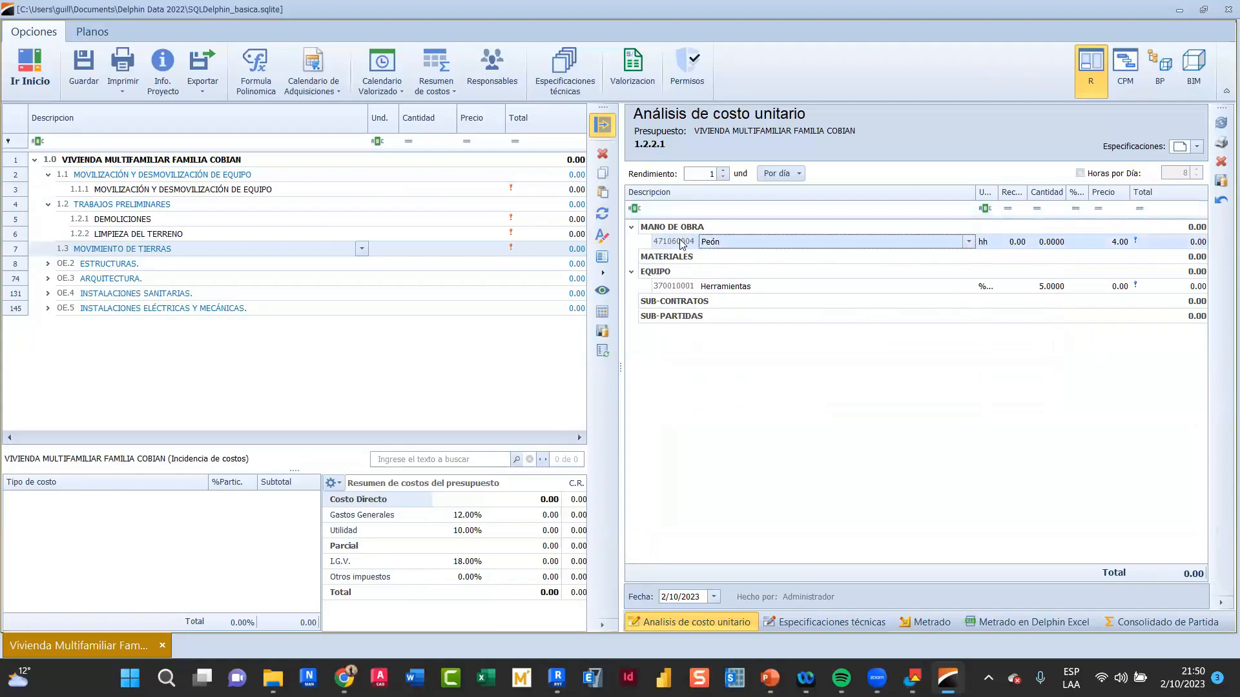
pyautogui.click(799, 173)
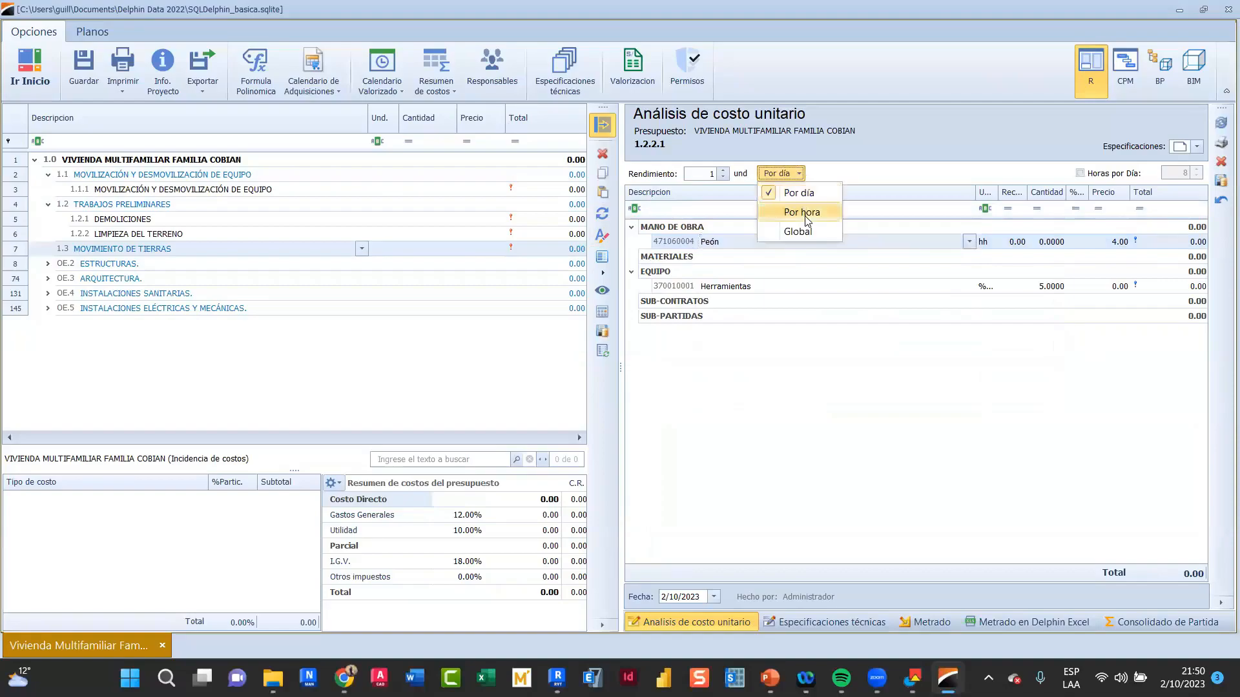
pyautogui.click(1080, 174)
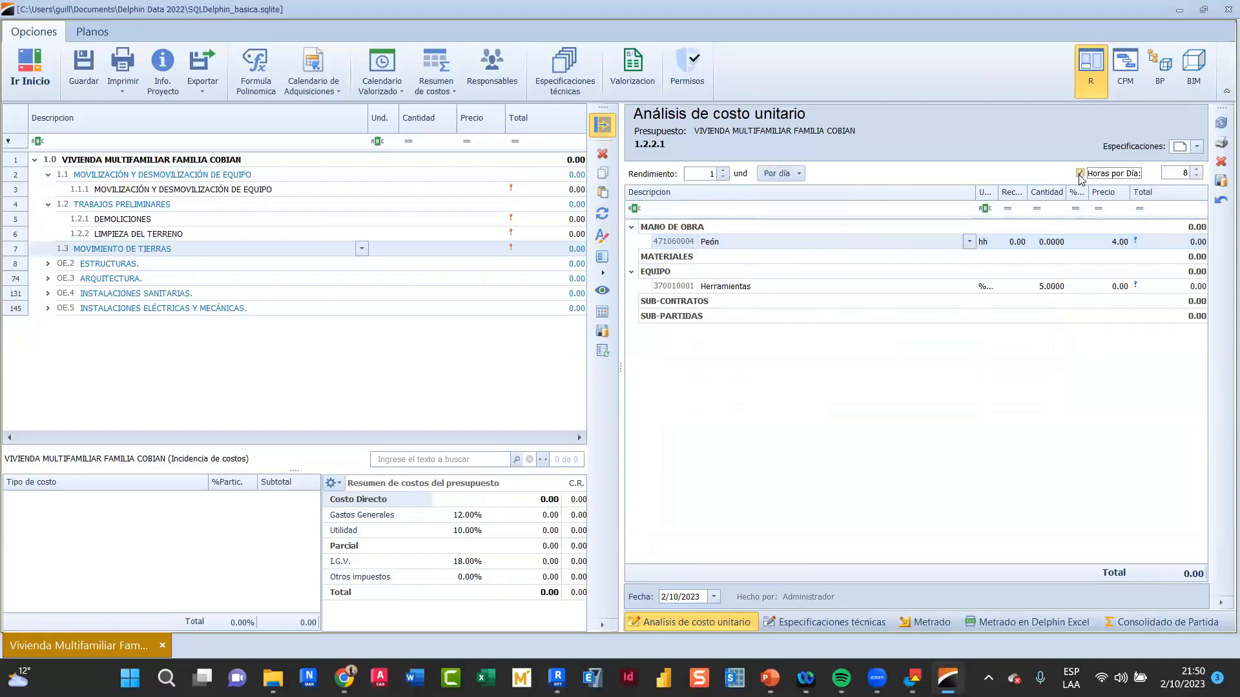
pyautogui.click(1079, 174)
pyautogui.click(1198, 147)
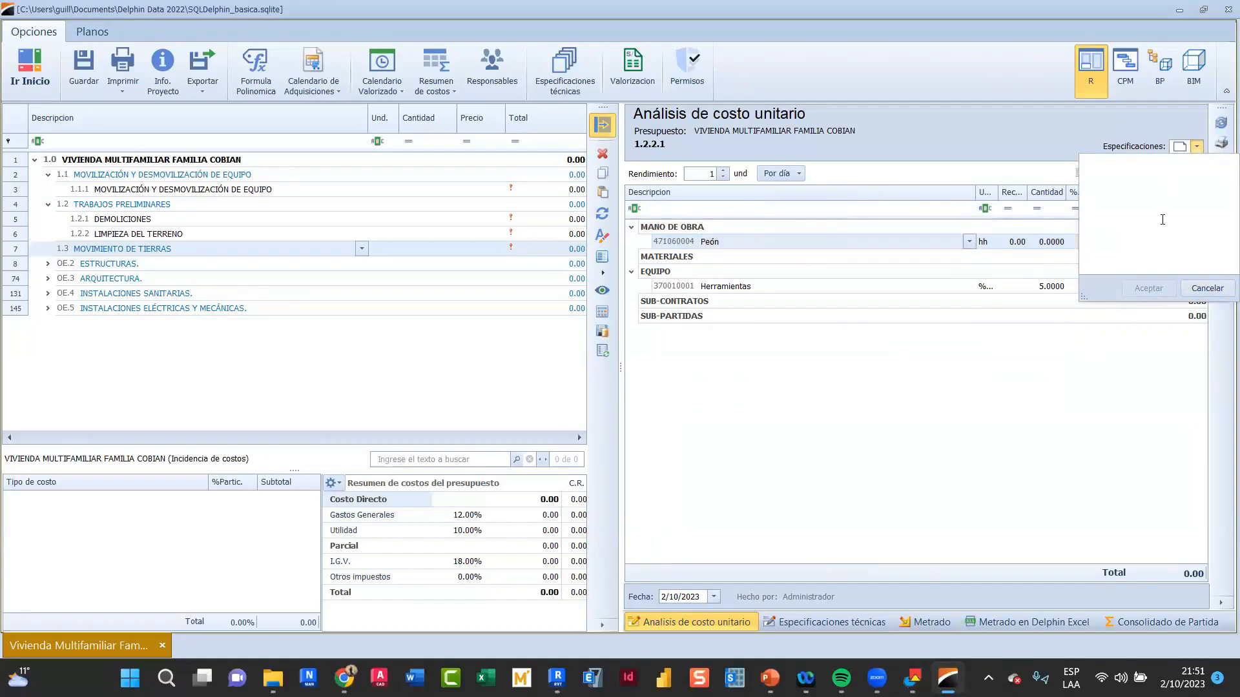
pyautogui.click(888, 337)
pyautogui.click(894, 286)
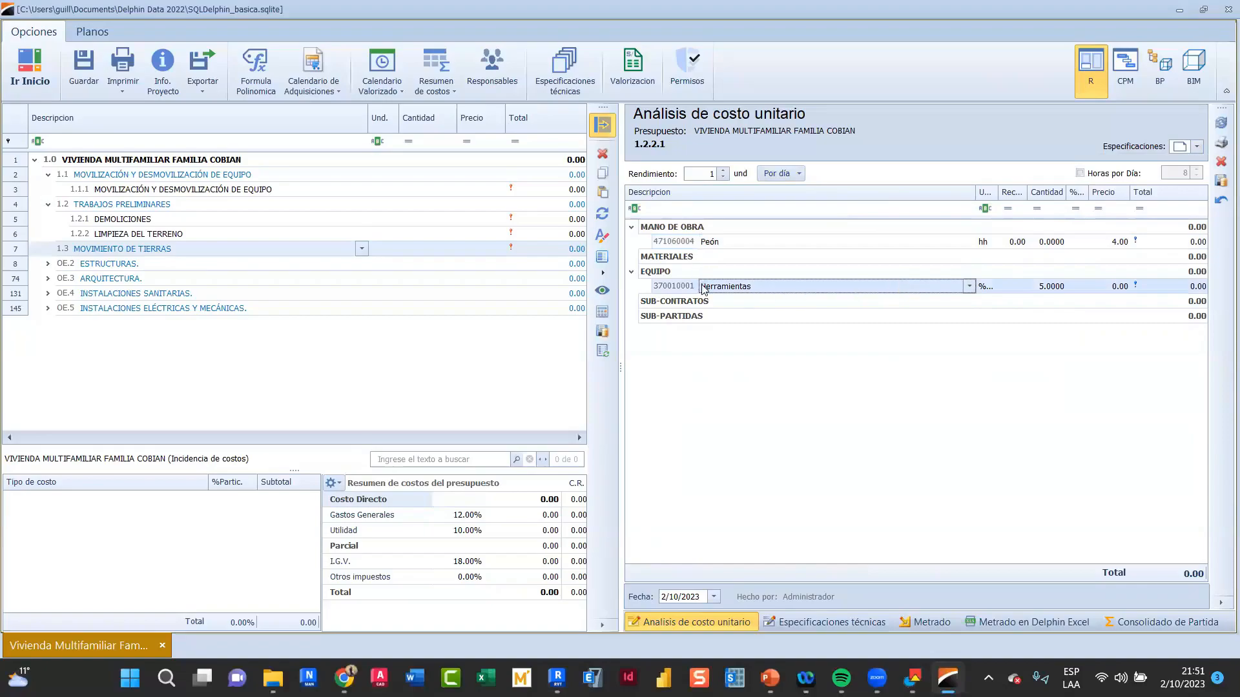
pyautogui.click(1062, 244)
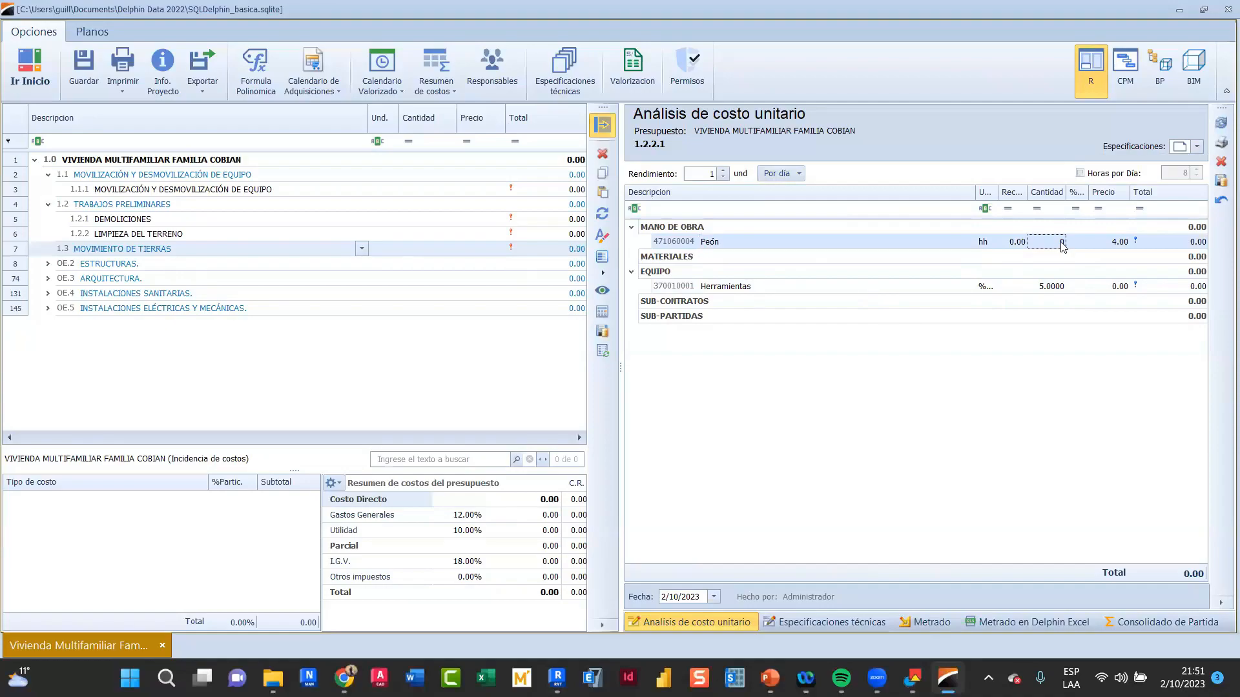
pyautogui.click(1112, 244)
pyautogui.click(212, 238)
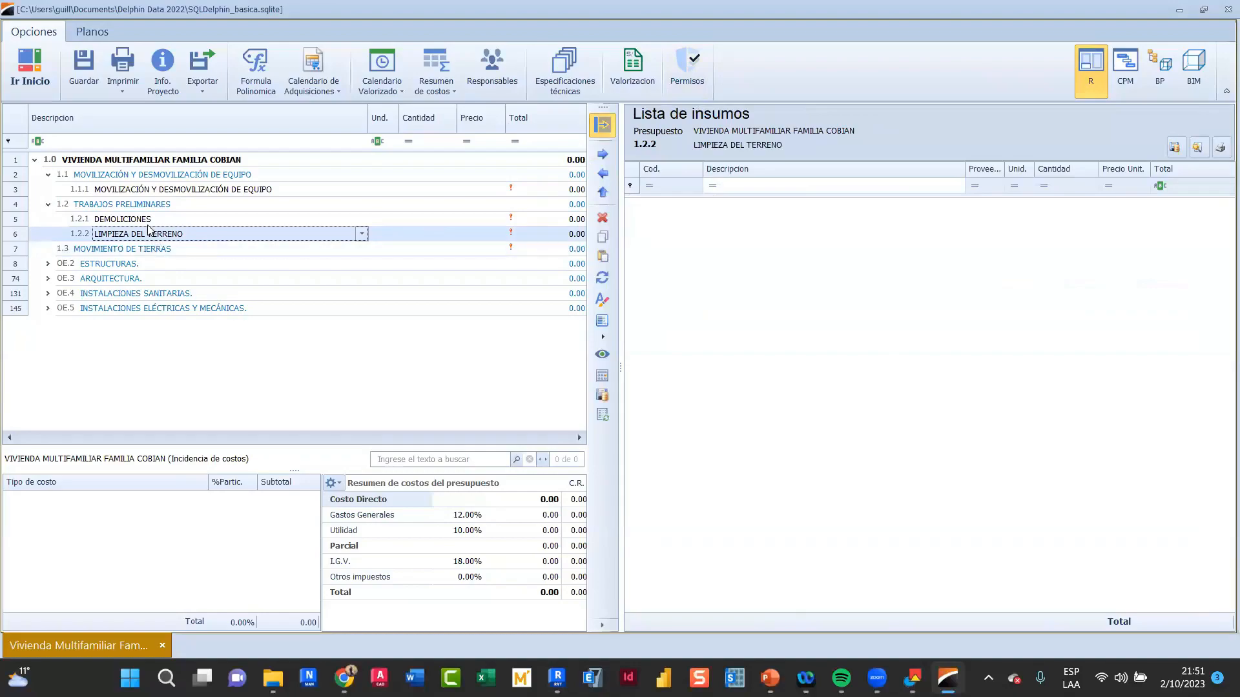
# Try to insert a unit cost under the subtitle DEMOLICIONES without choosing a catalogue item
pyautogui.click(148, 225)
pyautogui.rightClick(148, 226)
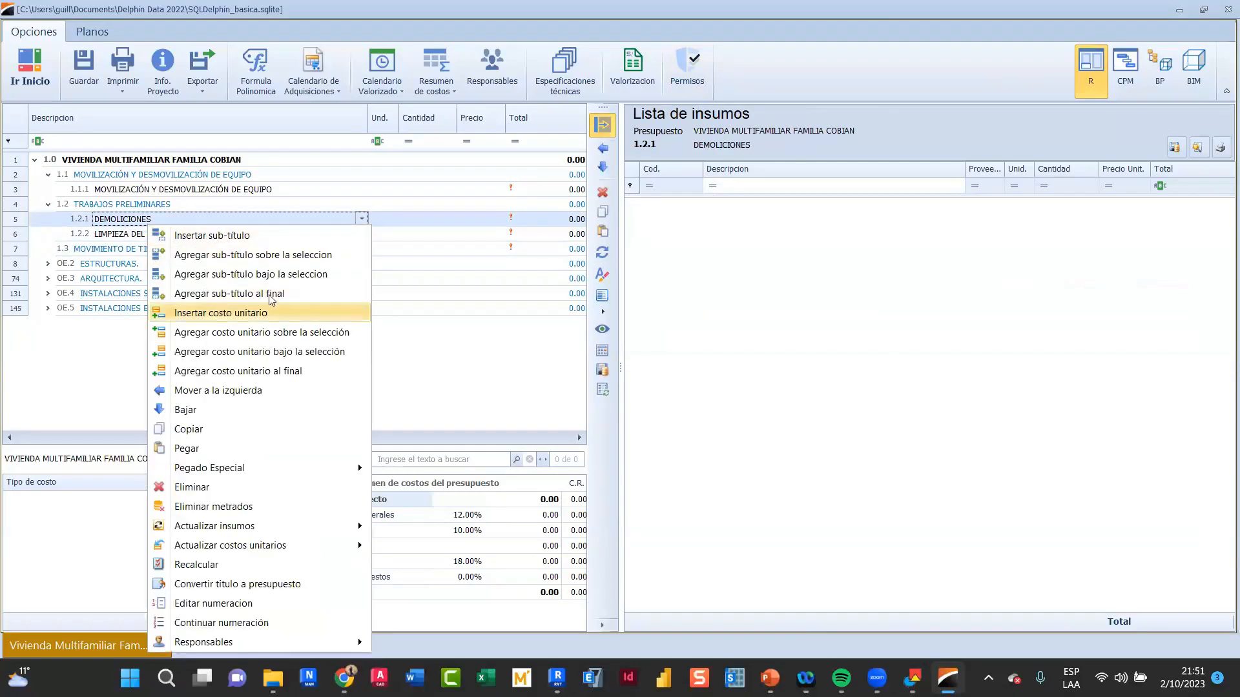
pyautogui.click(220, 312)
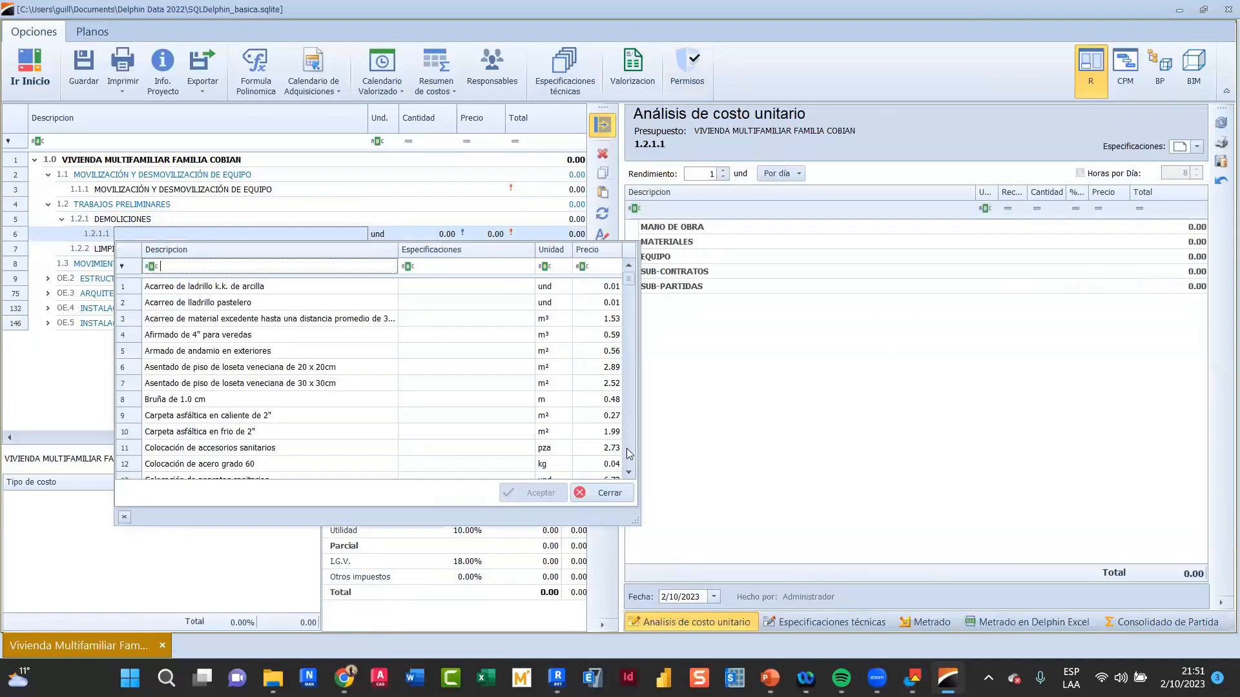
pyautogui.click(609, 493)
pyautogui.click(158, 250)
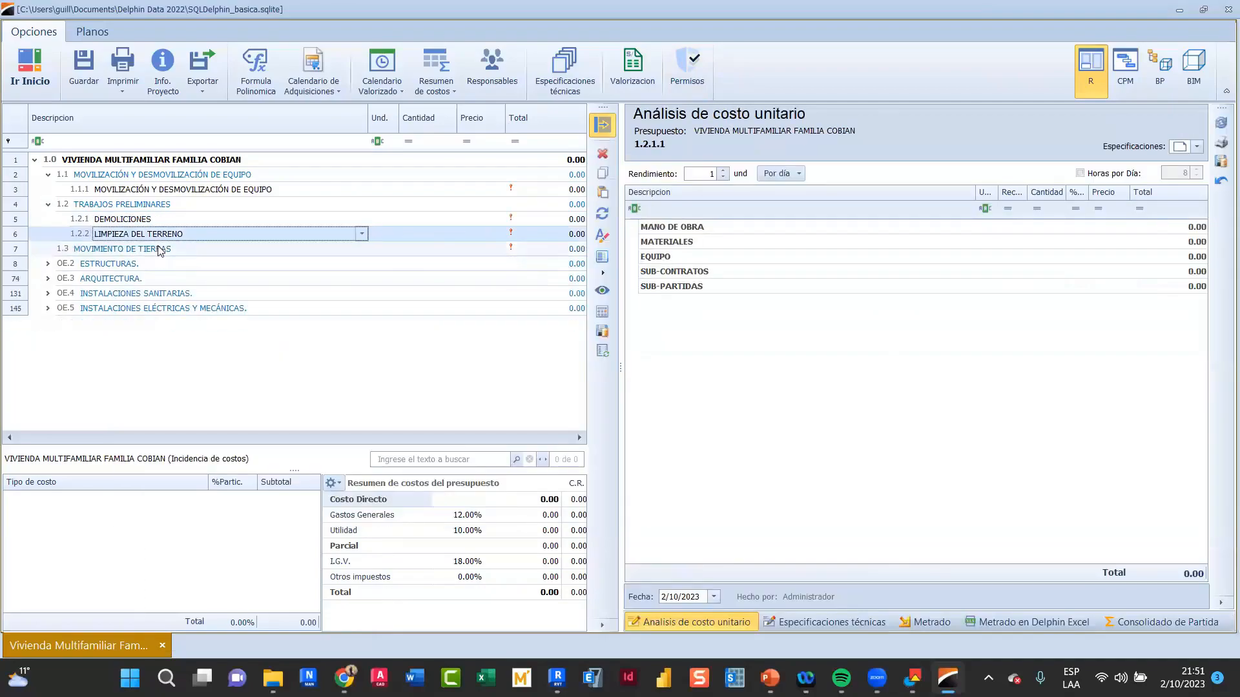
# Insert a unit cost under LIMPIEZA DEL TERRENO without a catalogue item and select MANO DE OBRA in its analysis
pyautogui.click(161, 237)
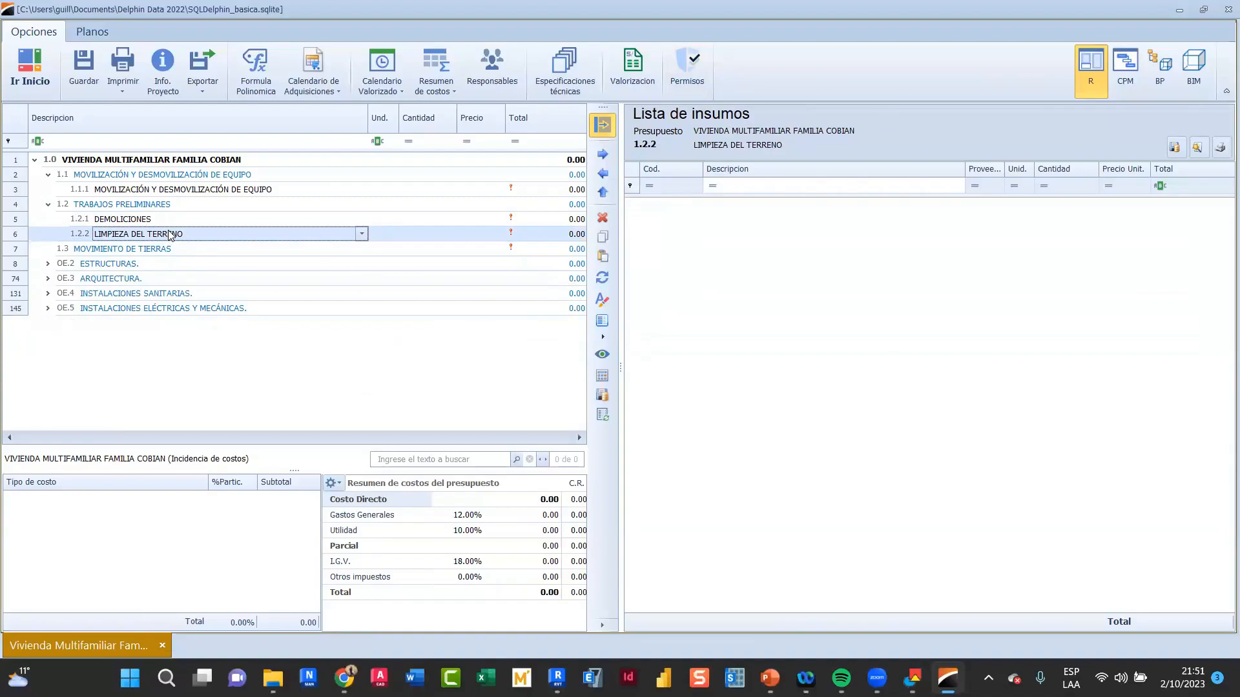
pyautogui.rightClick(179, 236)
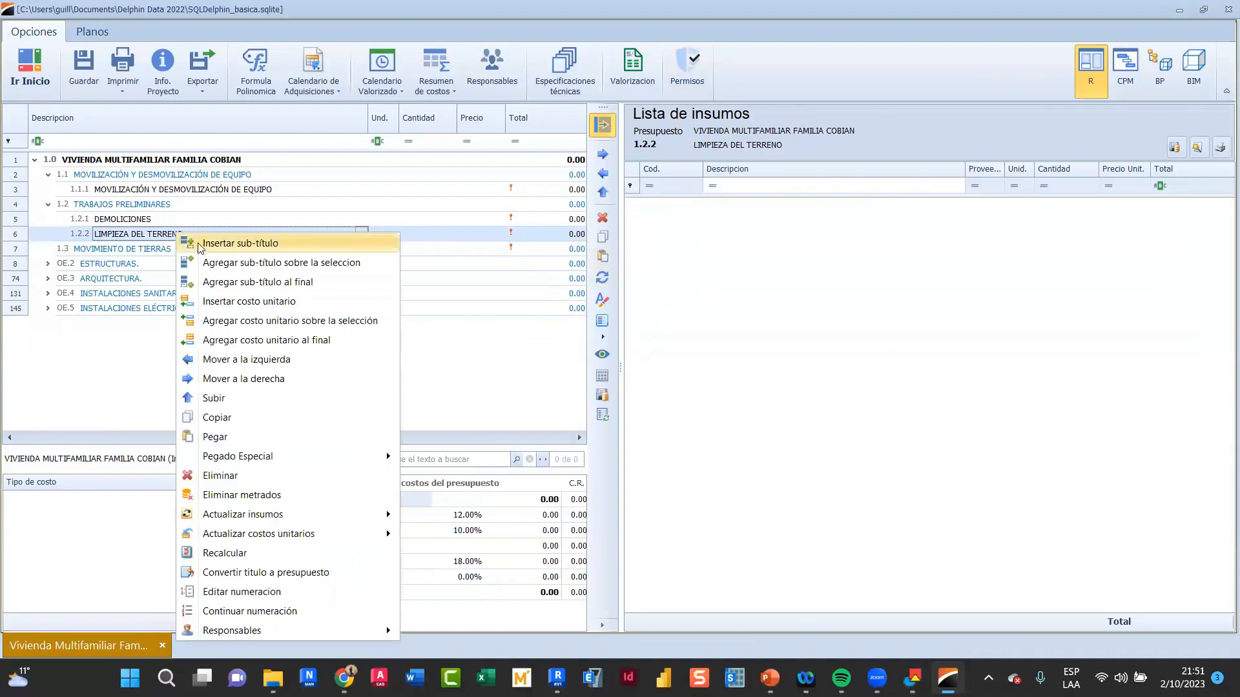
pyautogui.click(274, 301)
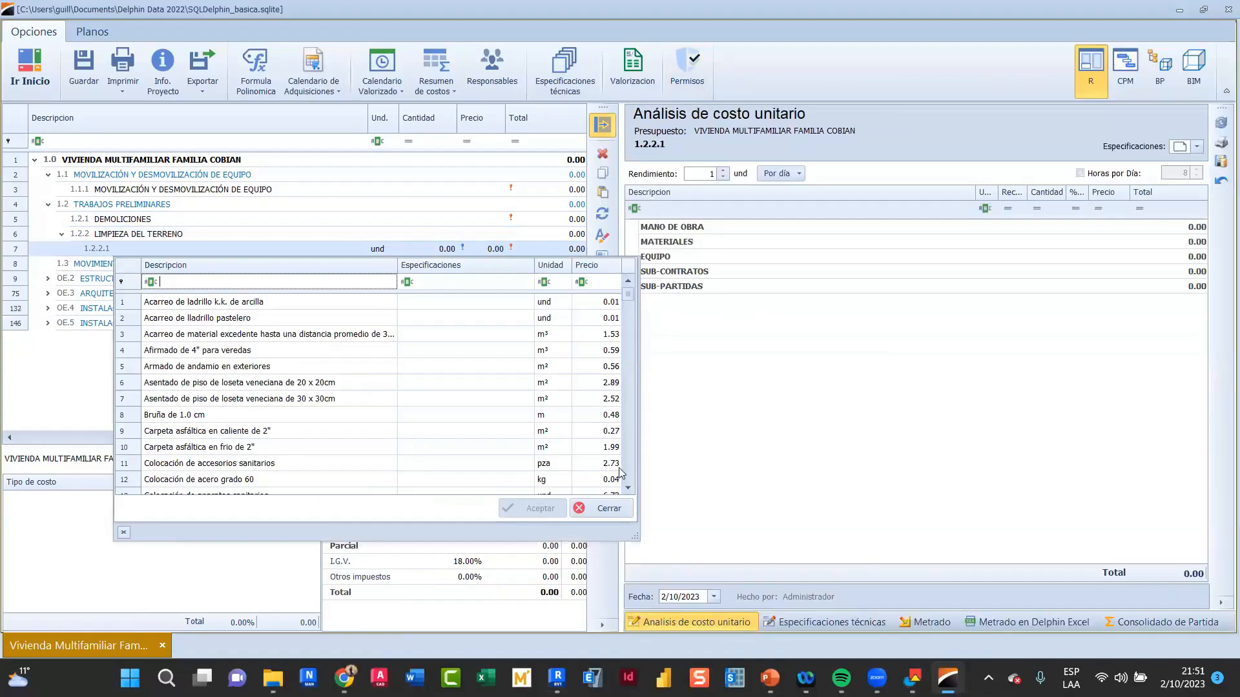
pyautogui.click(597, 508)
pyautogui.click(672, 230)
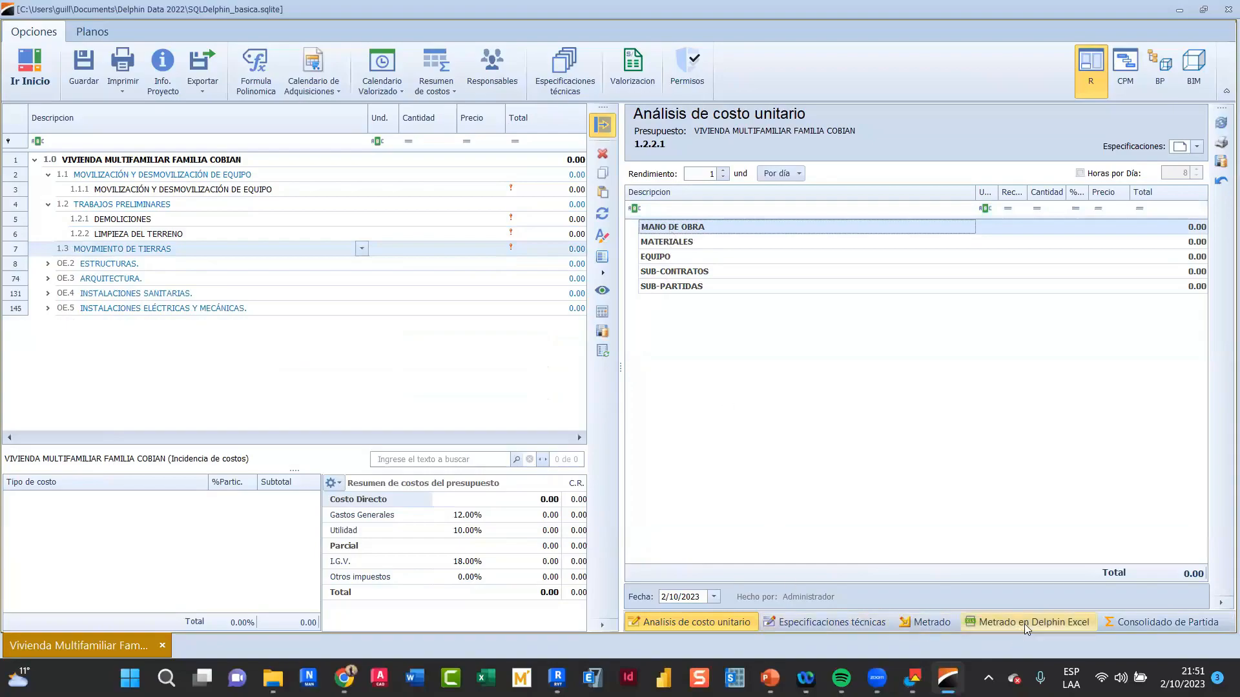
# Add the labour resource Peón to MANO DE OBRA in the unit cost analysis
pyautogui.rightClick(721, 233)
pyautogui.click(749, 245)
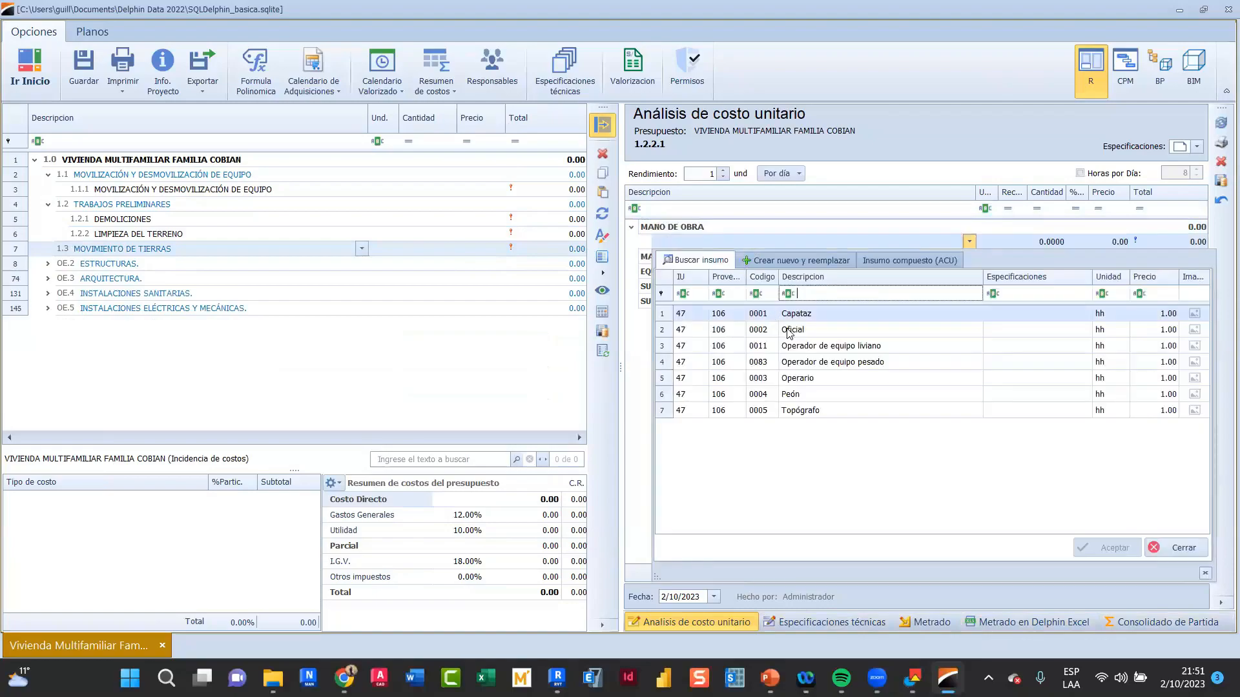
pyautogui.click(799, 395)
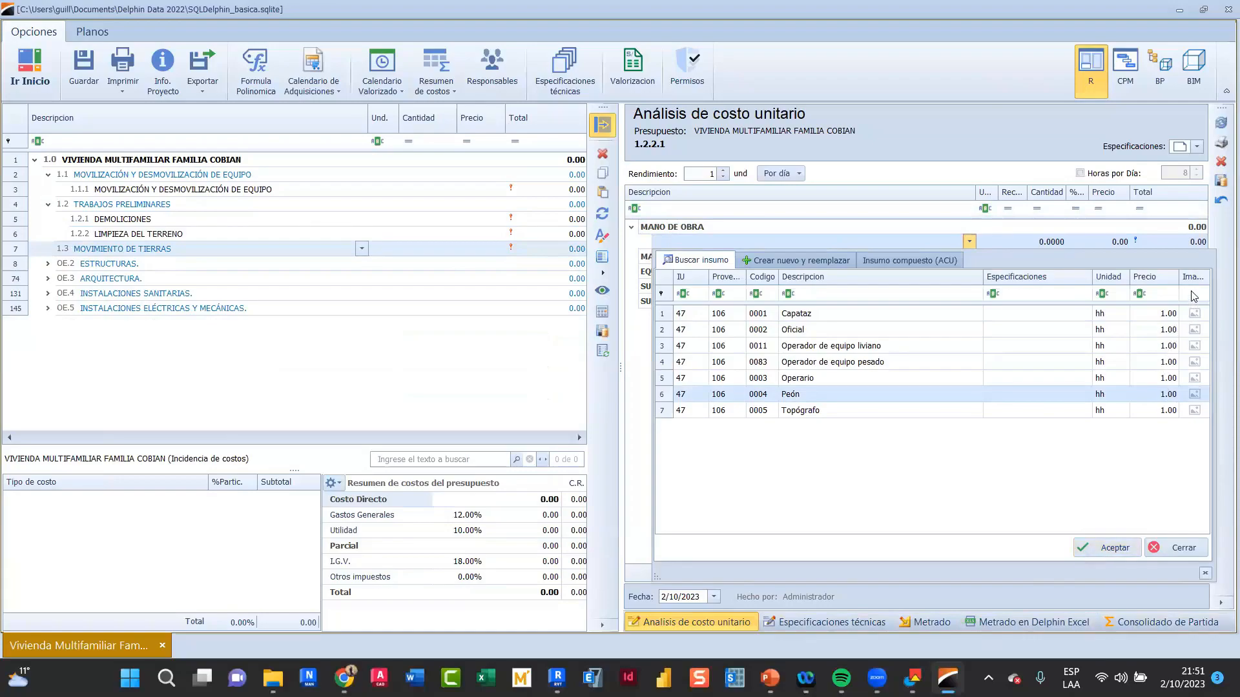
pyautogui.click(1111, 547)
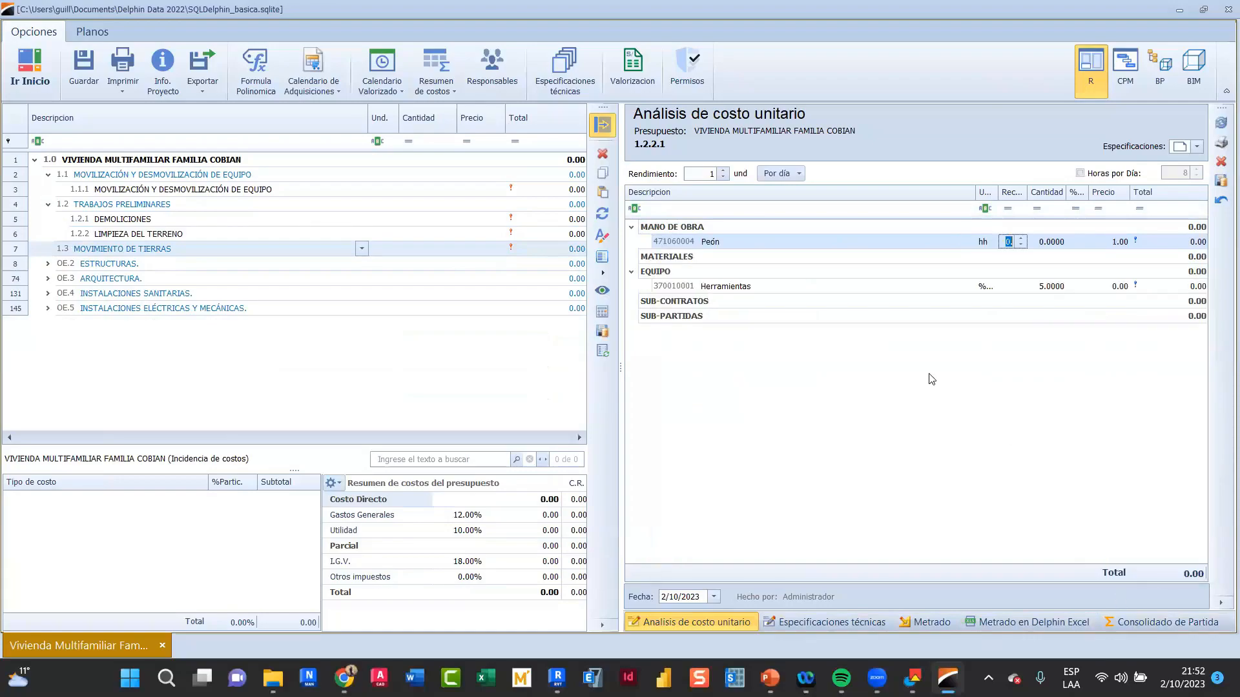
pyautogui.click(1019, 247)
pyautogui.click(697, 173)
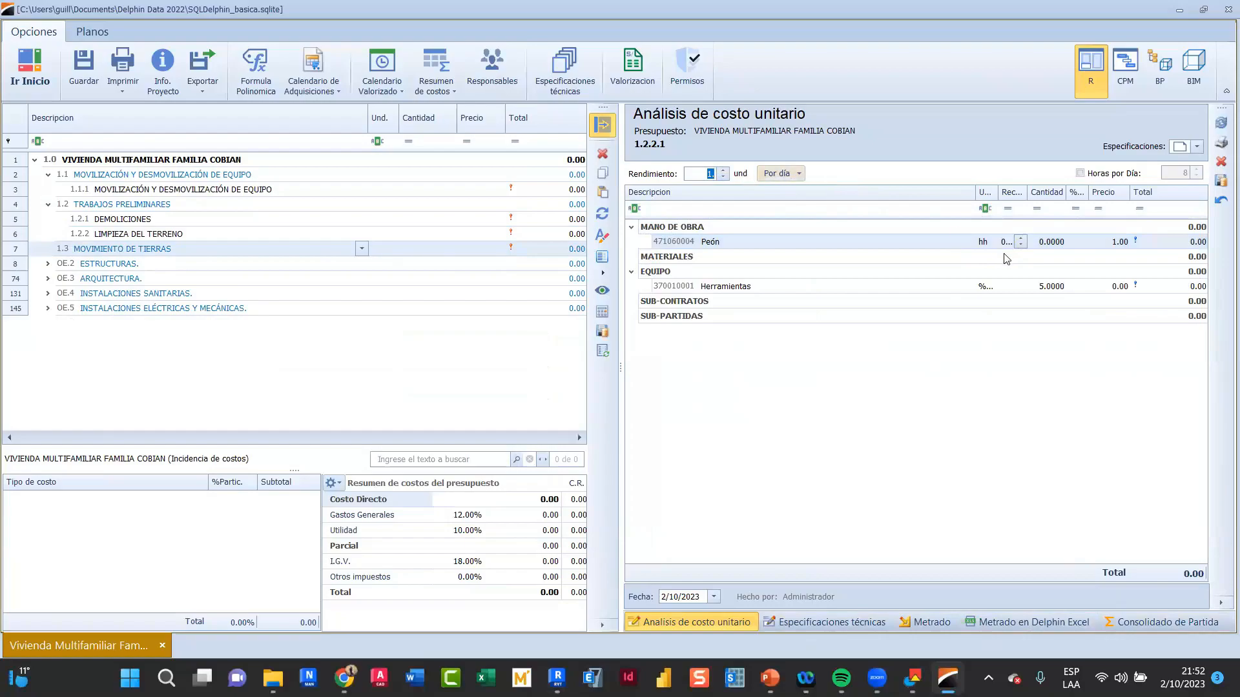
# Try to set the price of Peón to 4 with the update applied to the whole budget
pyautogui.click(1100, 244)
pyautogui.click(1123, 242)
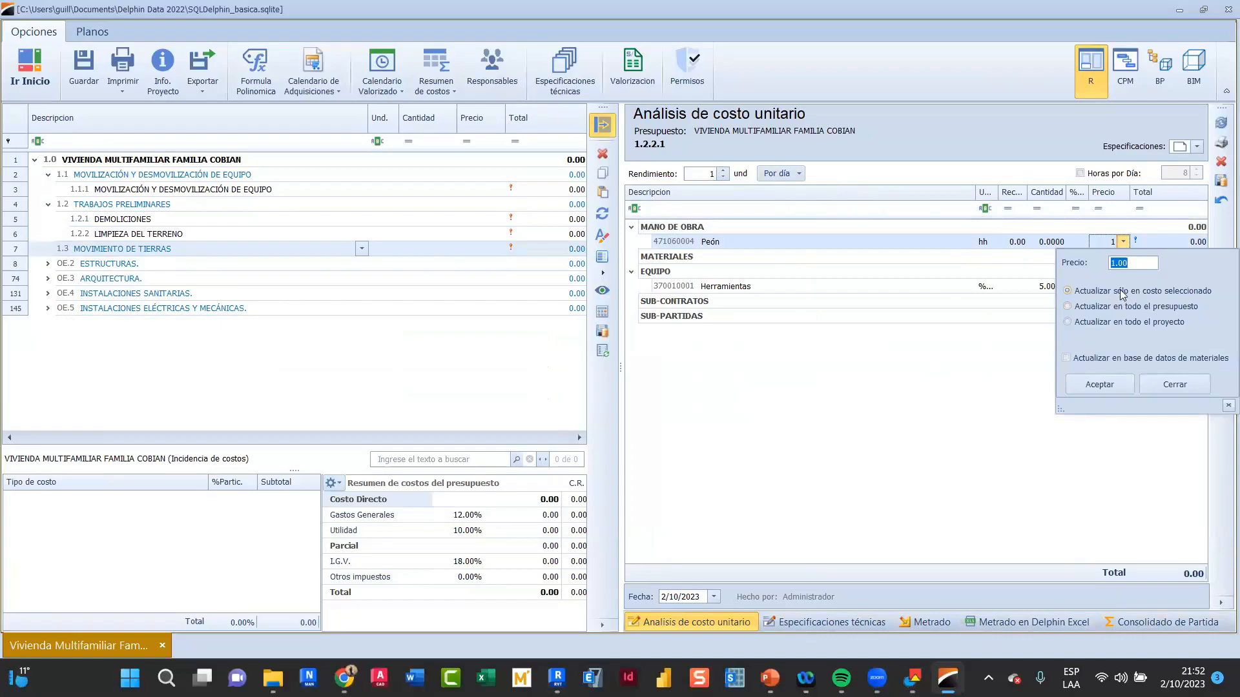
pyautogui.write('2')
pyautogui.moveTo(1132, 265); pyautogui.dragTo(1029, 265)
pyautogui.write('4')
pyautogui.click(1161, 310)
pyautogui.click(1099, 385)
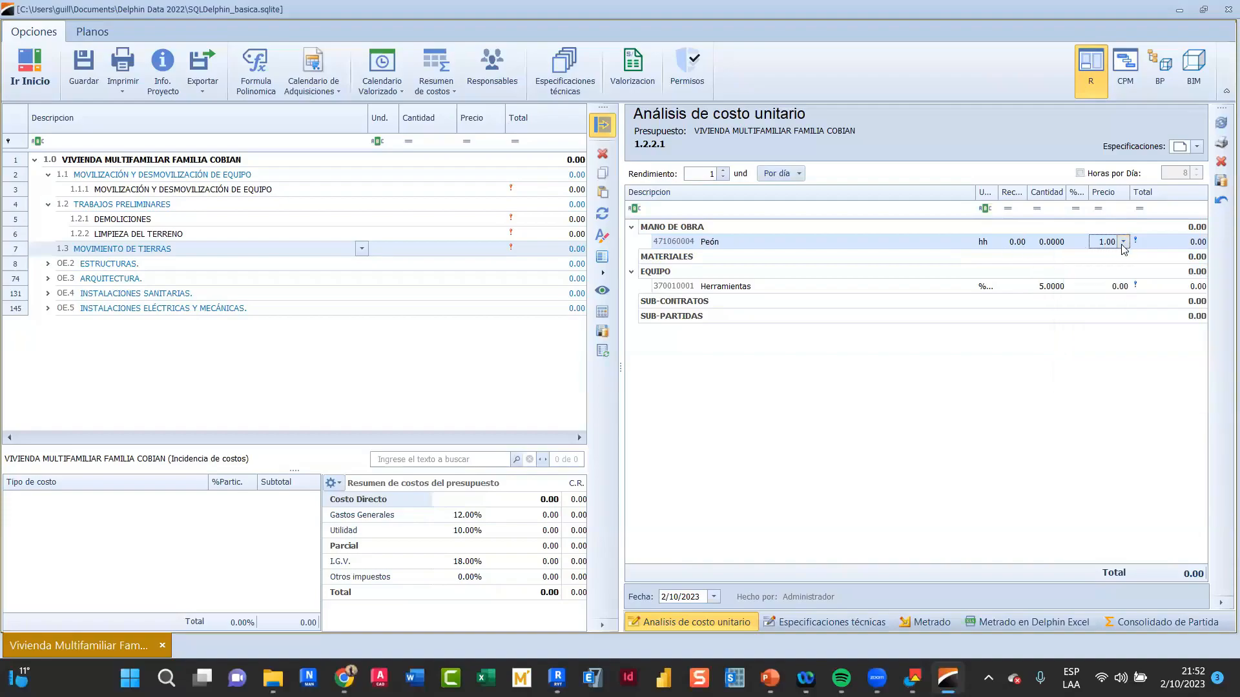
pyautogui.press('Return')
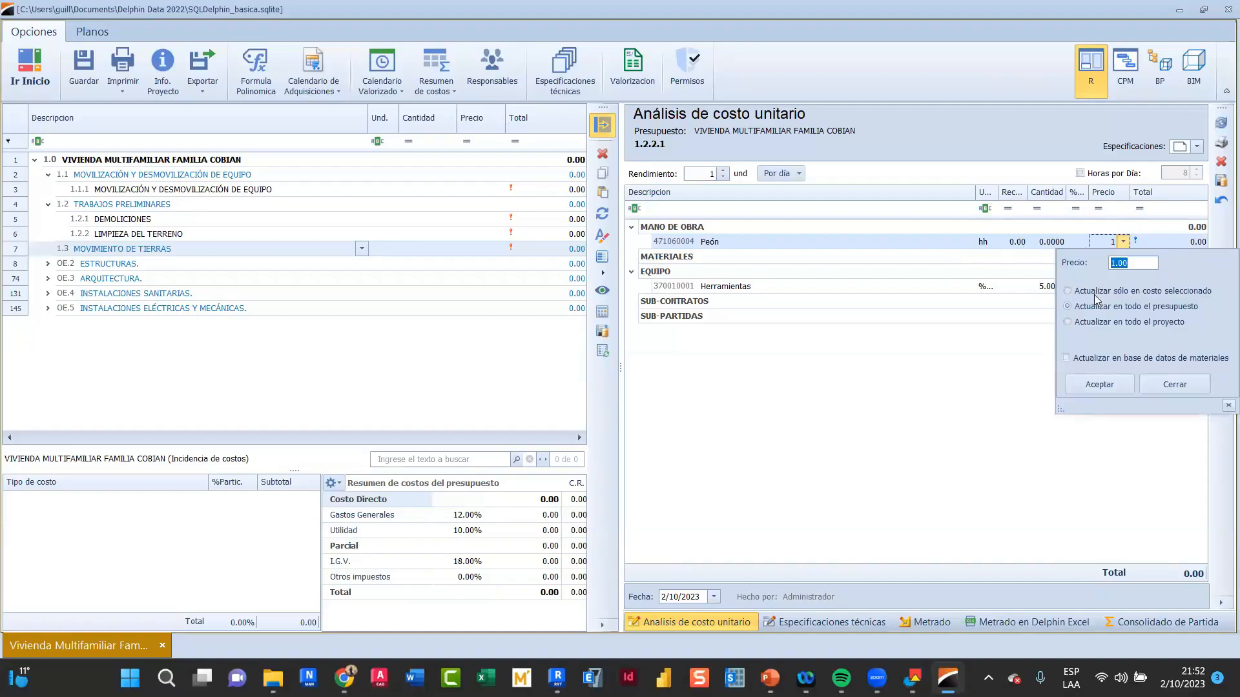
pyautogui.click(1094, 306)
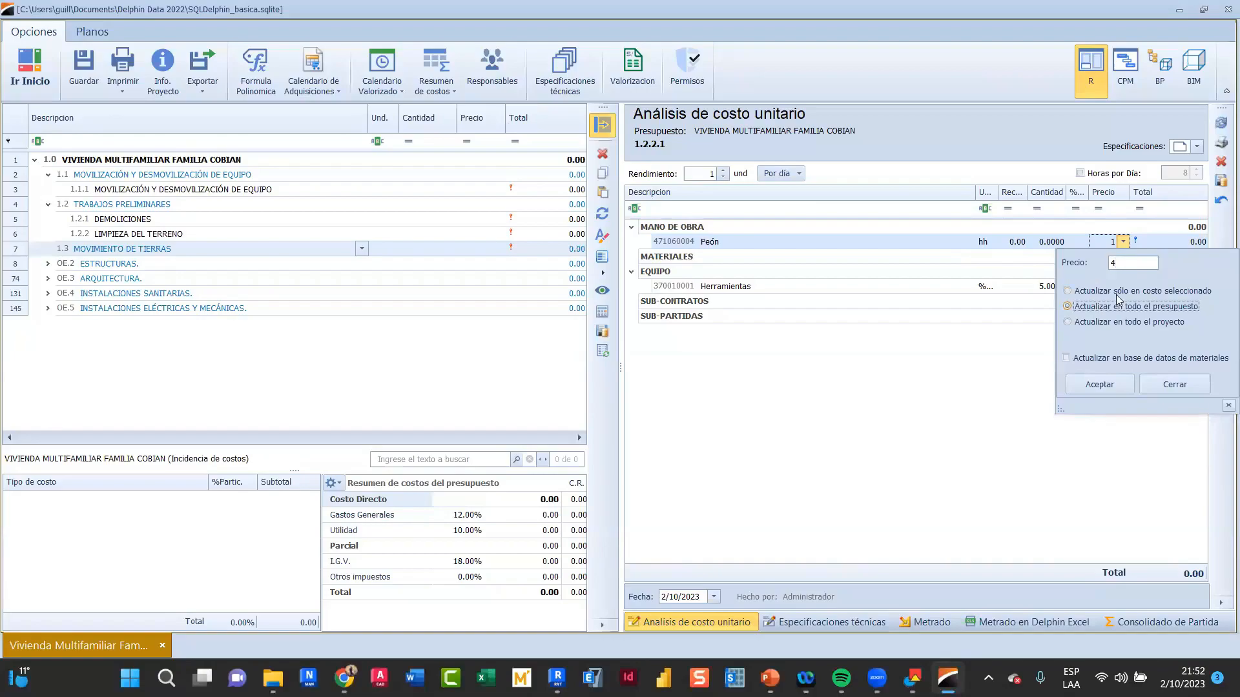
pyautogui.click(1097, 386)
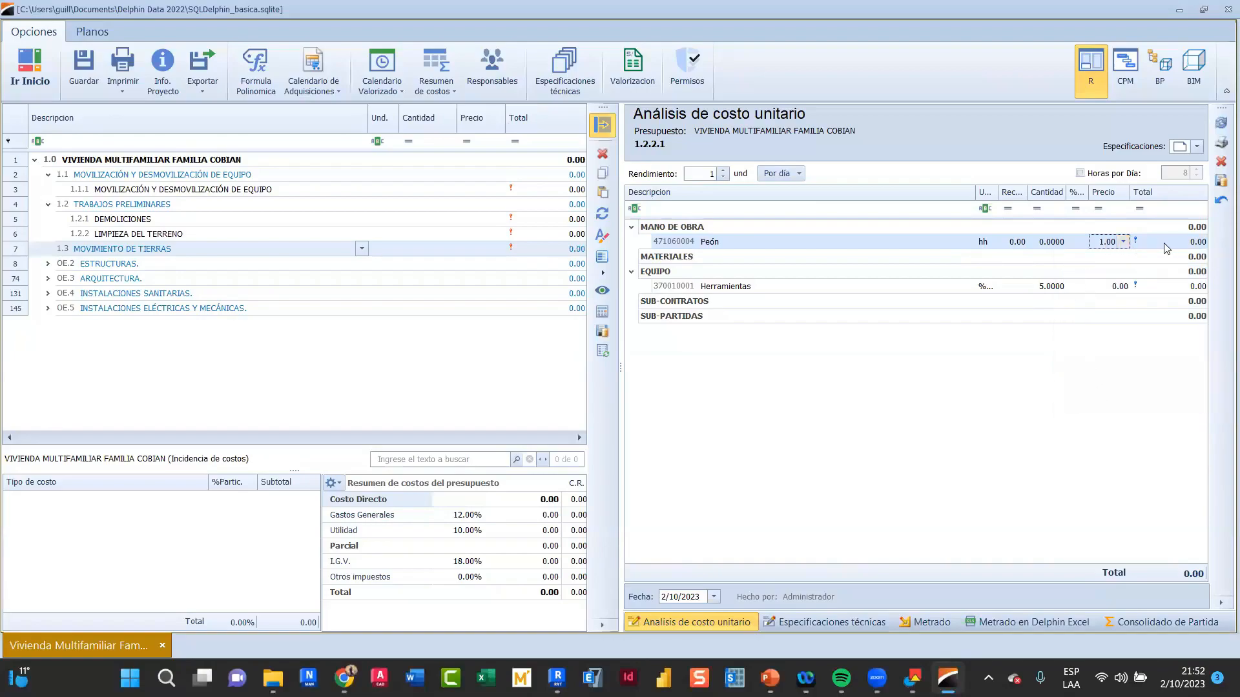
pyautogui.click(1218, 126)
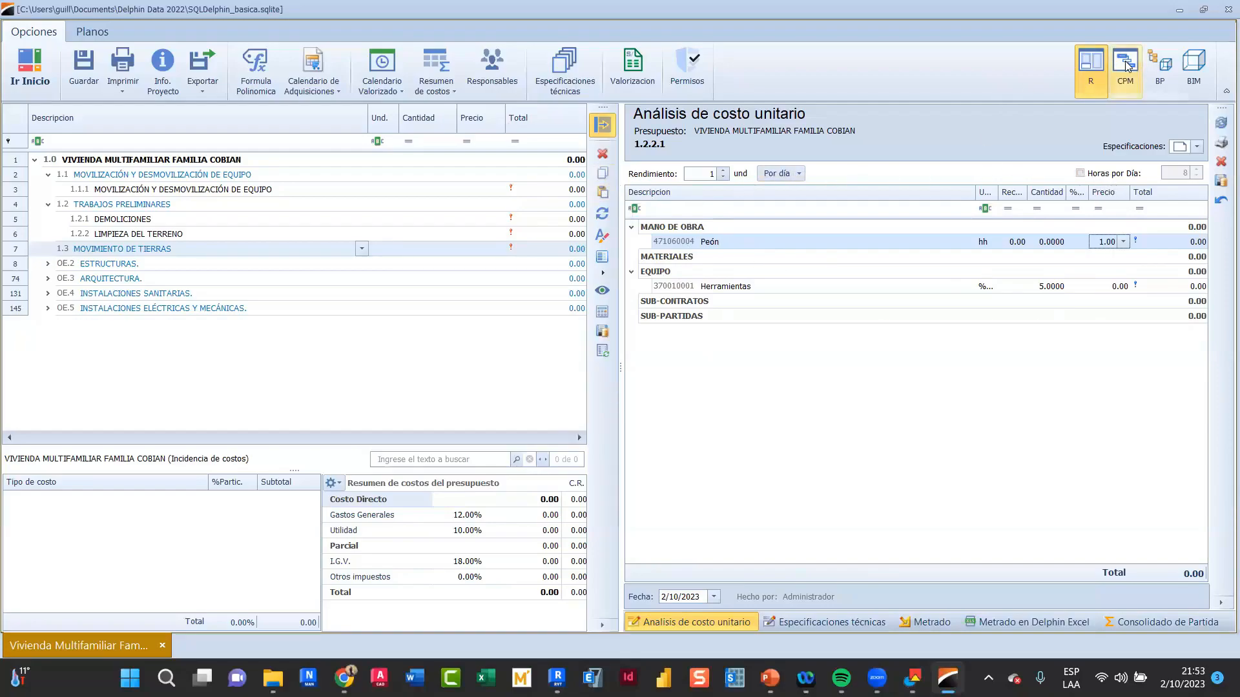
# Insert a new subtitle at the end of ESTRUCTURAS and search the catalogue for SOLAD
pyautogui.rightClick(129, 268)
pyautogui.click(193, 164)
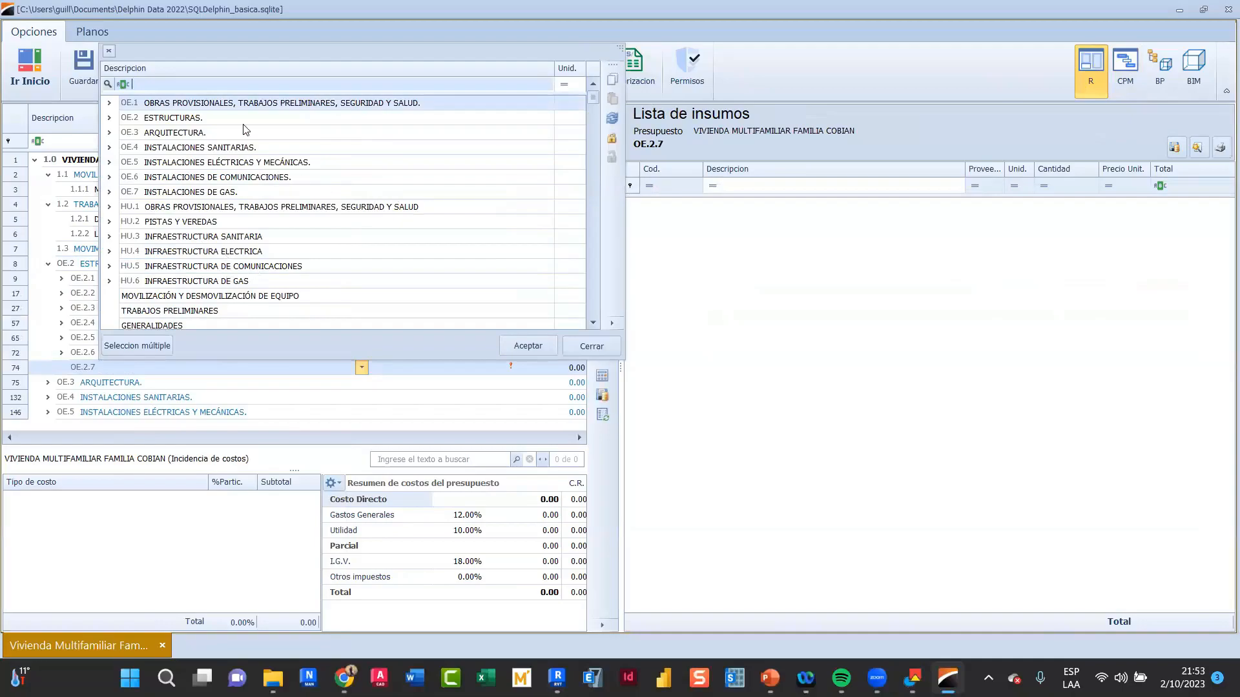
pyautogui.write('SOLAD')
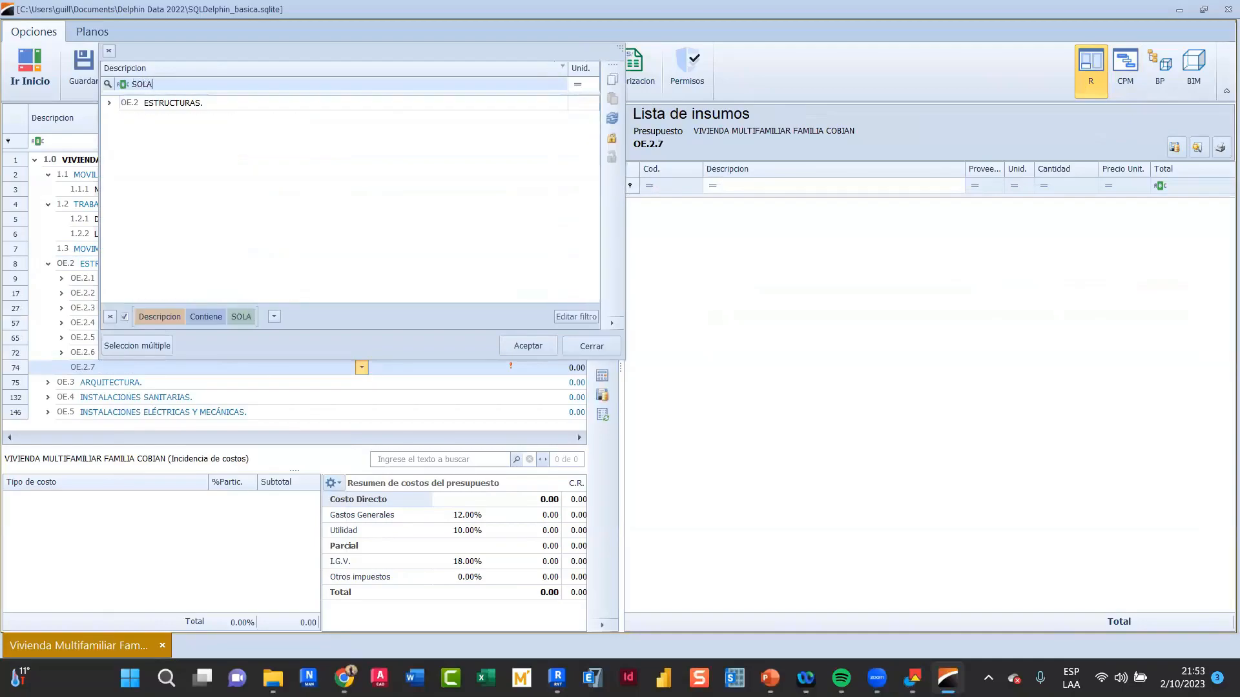
pyautogui.press('BackSpace')
pyautogui.press('BackSpace')
pyautogui.press('BackSpace')
pyautogui.press('BackSpace')
pyautogui.press('BackSpace')
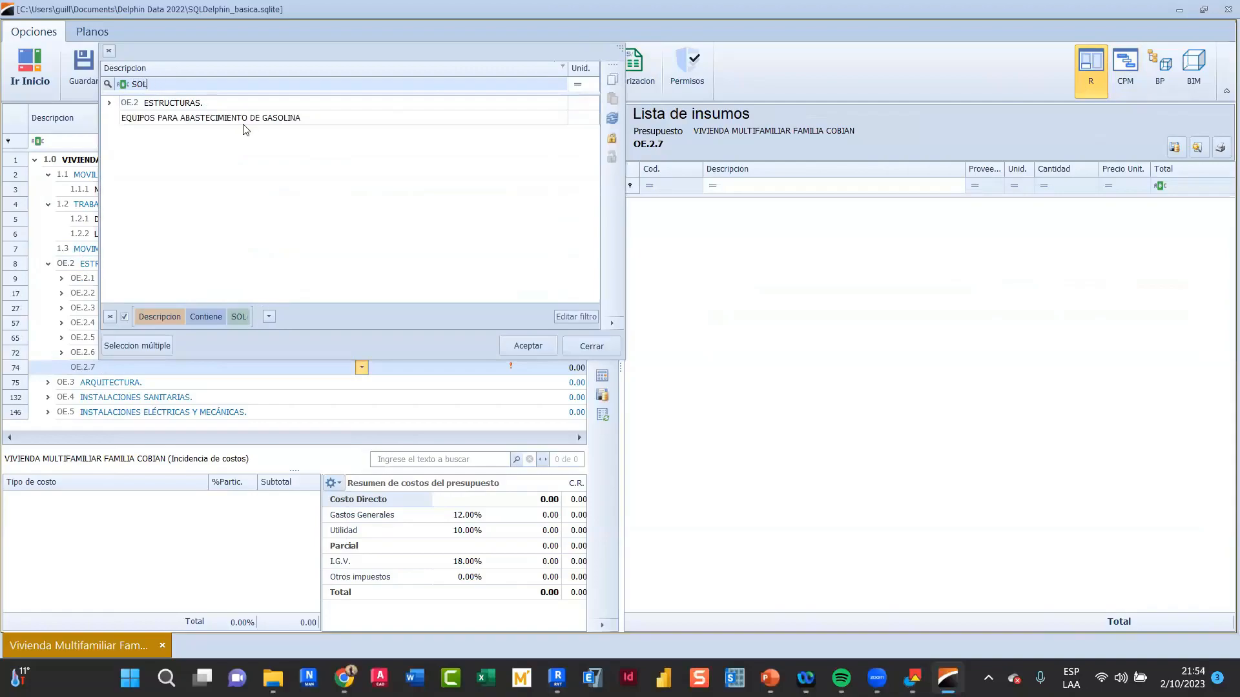
# Filter the subtitle catalogue by CONCRETO and try to add CONCRETO SIMPLE under ESTRUCTURAS
pyautogui.write('CONCRETO')
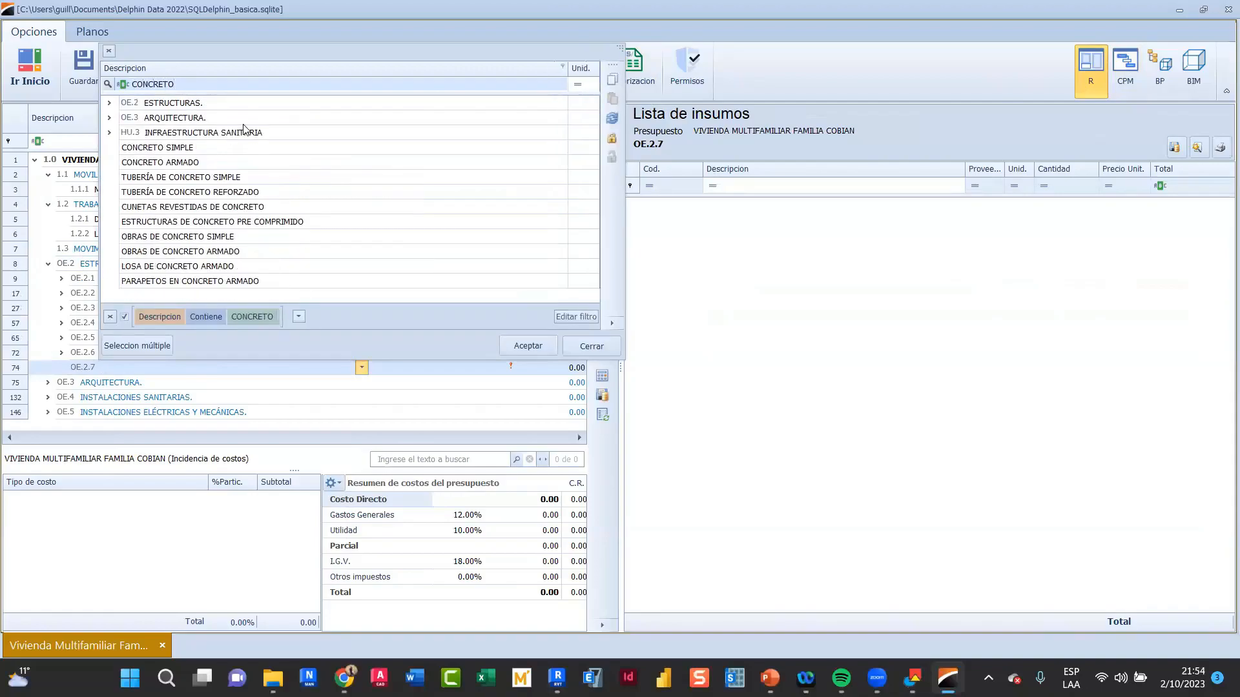
pyautogui.click(174, 148)
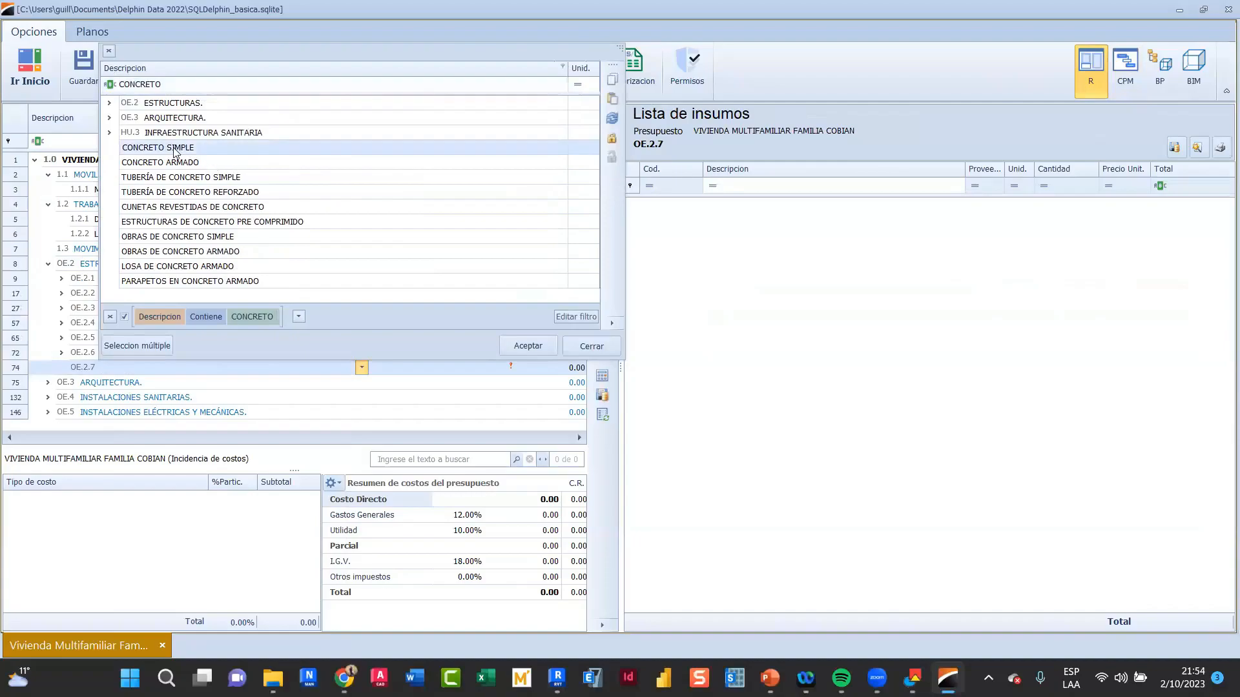
pyautogui.click(522, 347)
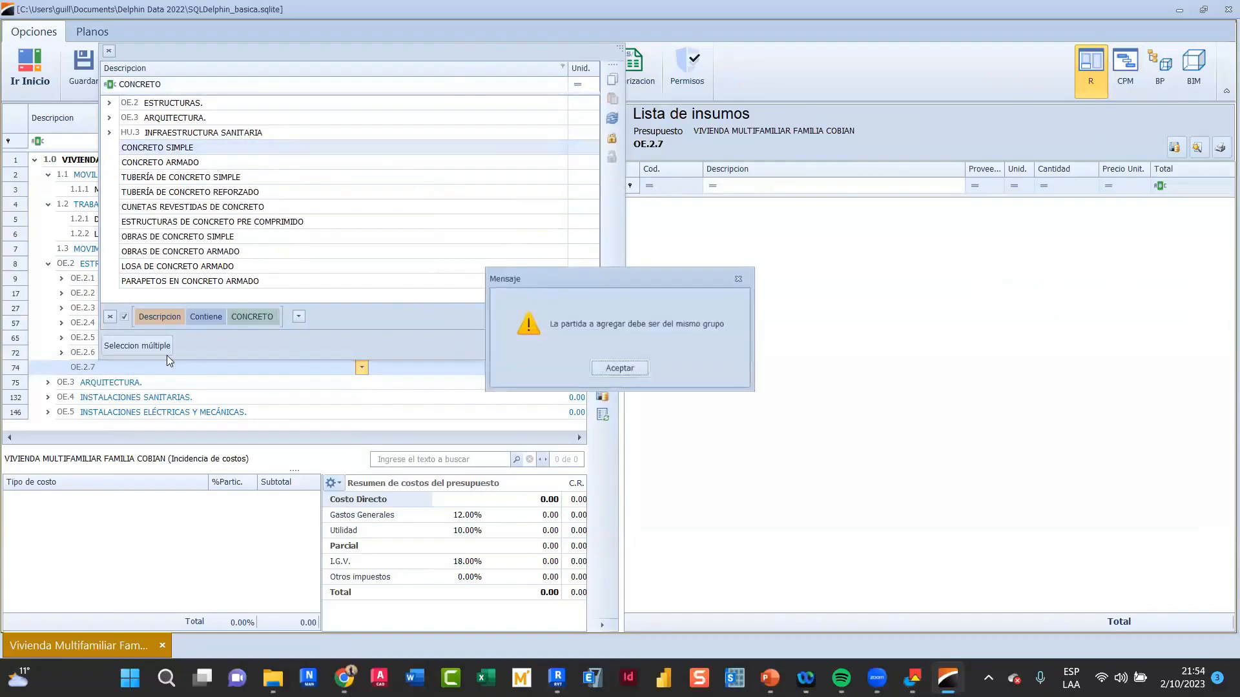
pyautogui.click(619, 368)
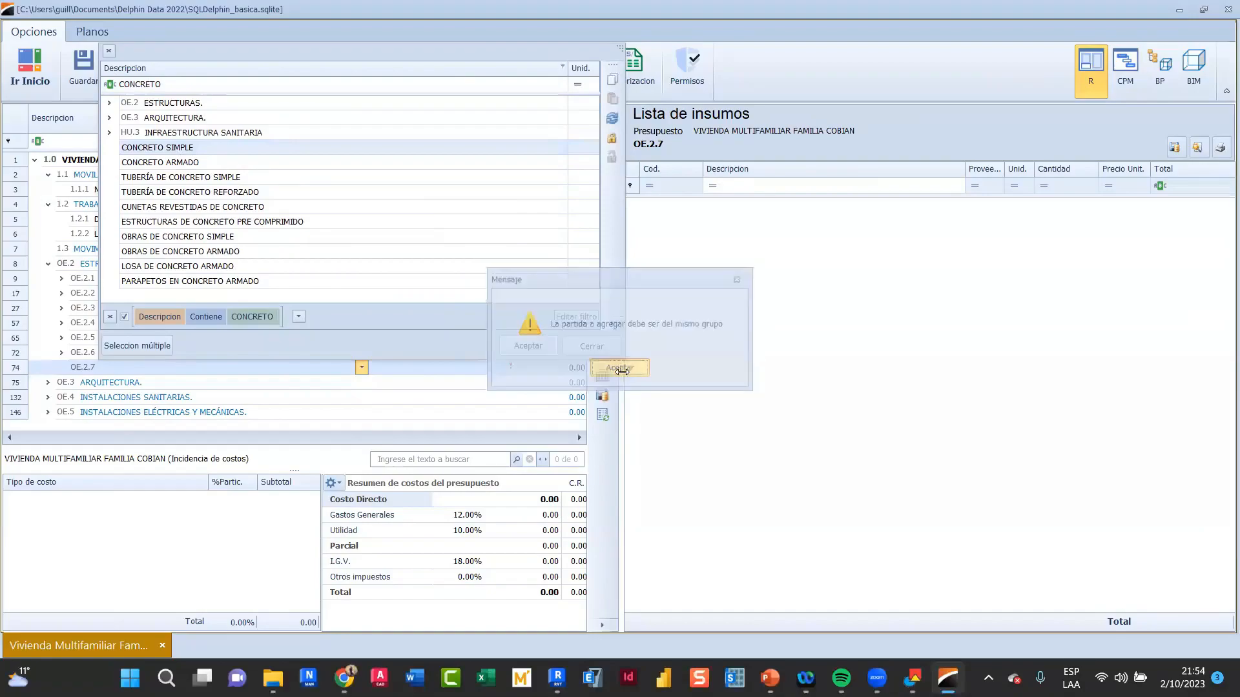
# Try to add OBRAS DE CONCRETO SIMPLE instead, and leave the catalogue, discarding the empty subtitle under ESTRUCTURAS
pyautogui.click(207, 252)
pyautogui.click(193, 237)
pyautogui.click(528, 346)
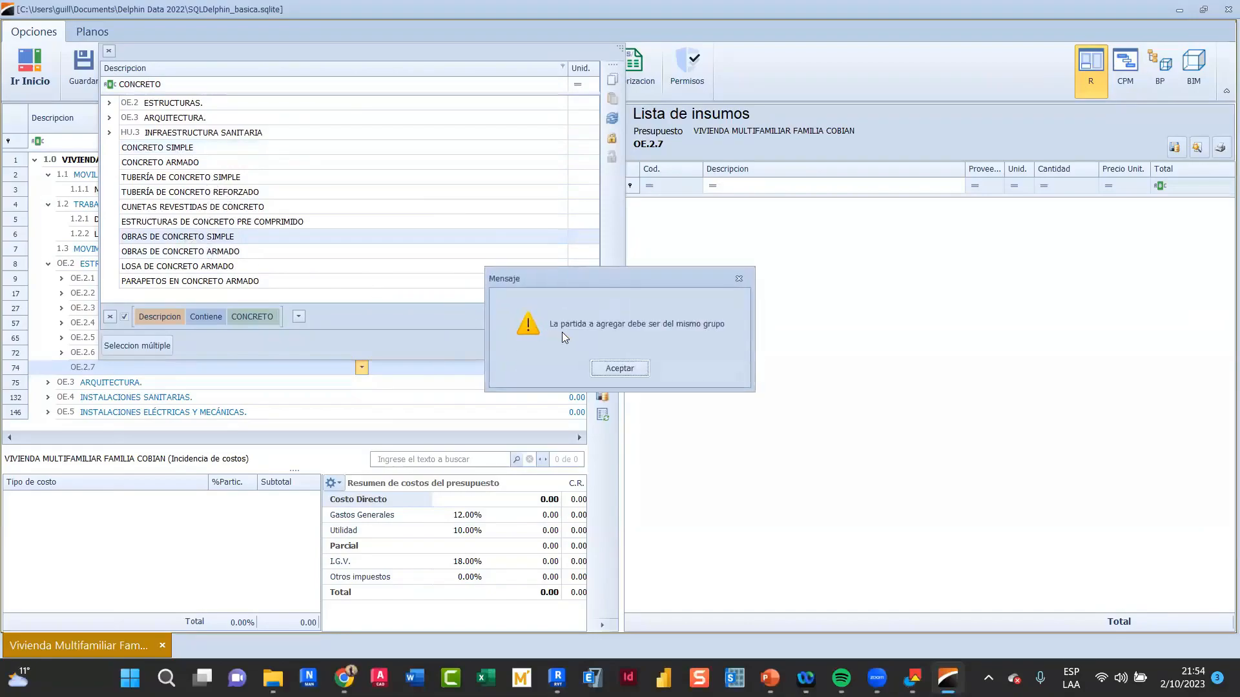
pyautogui.click(620, 368)
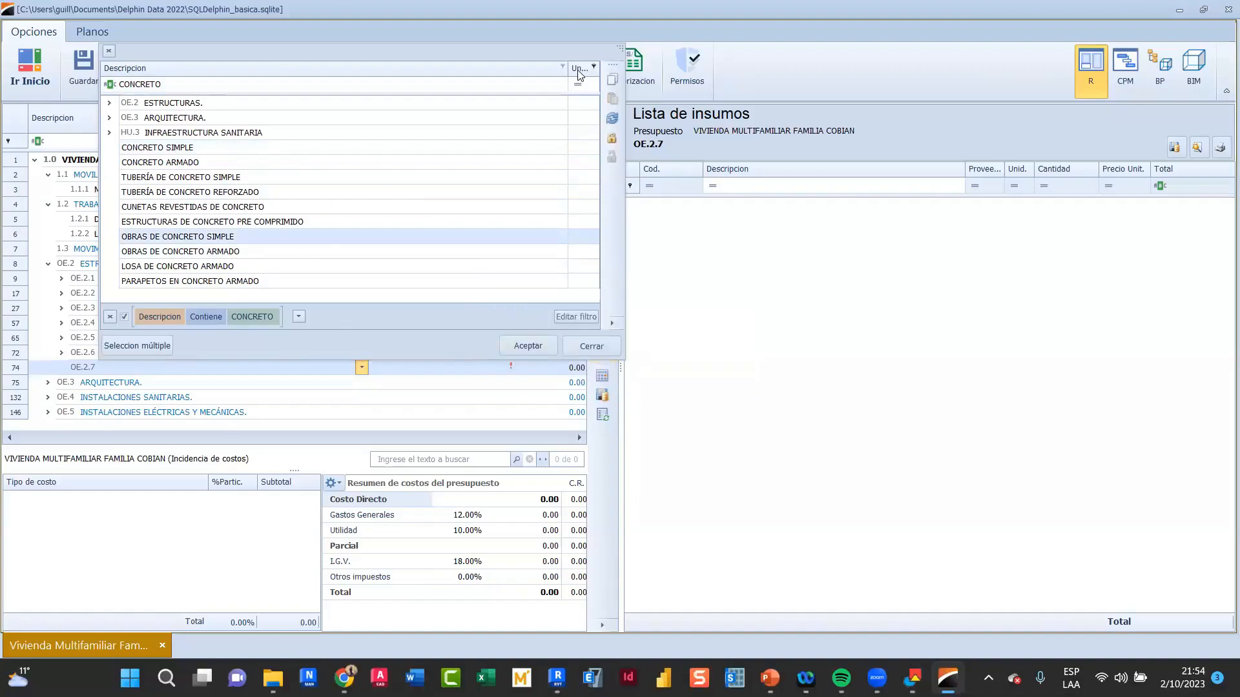
pyautogui.click(109, 50)
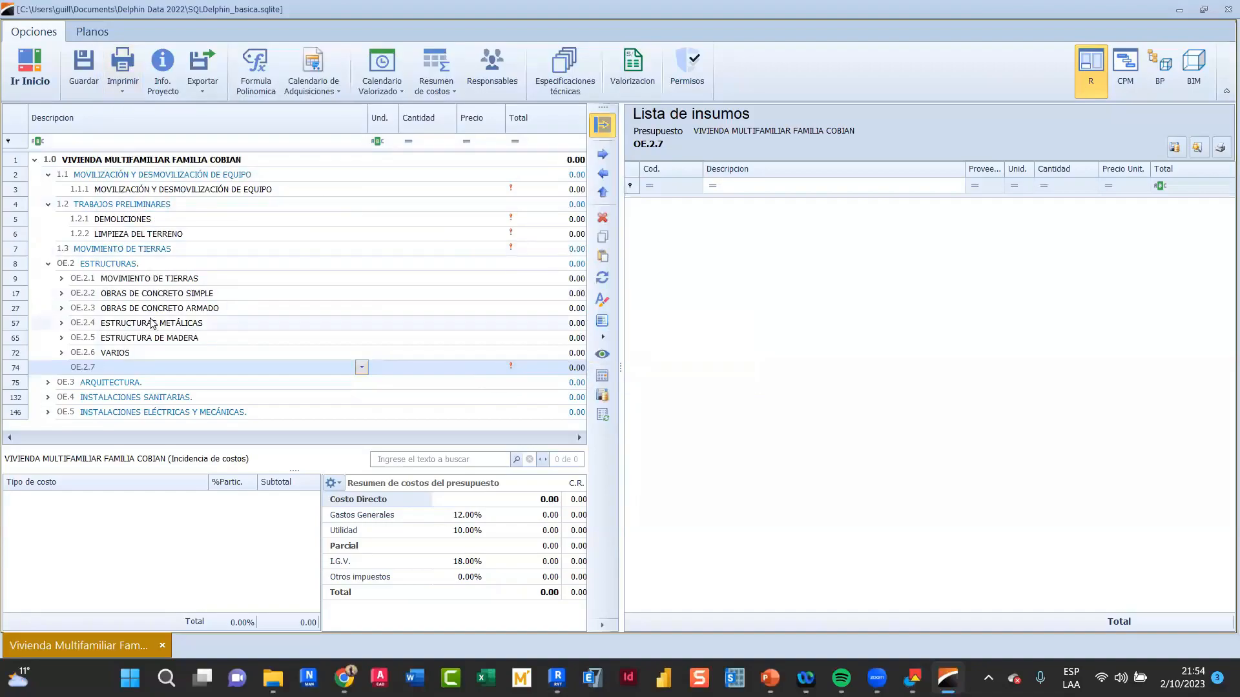
pyautogui.click(149, 356)
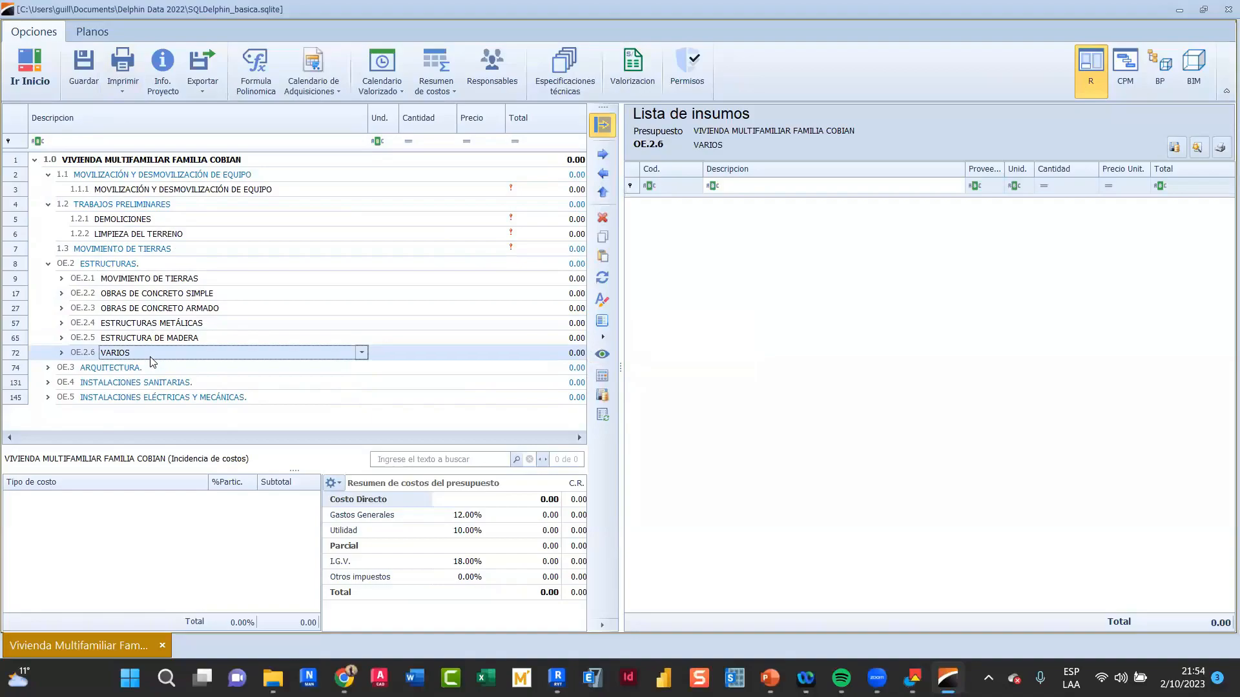
# Delete the subtitle ESTRUCTURA DE MADERA from ESTRUCTURAS
pyautogui.click(163, 338)
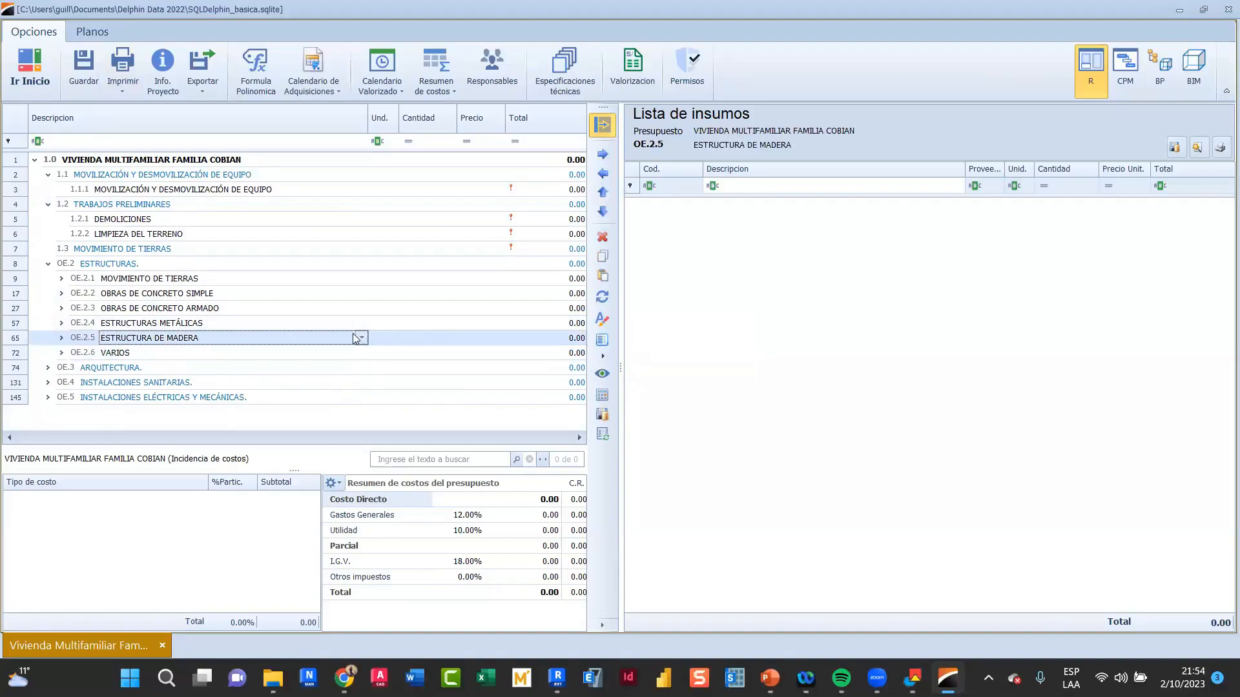
pyautogui.rightClick(281, 338)
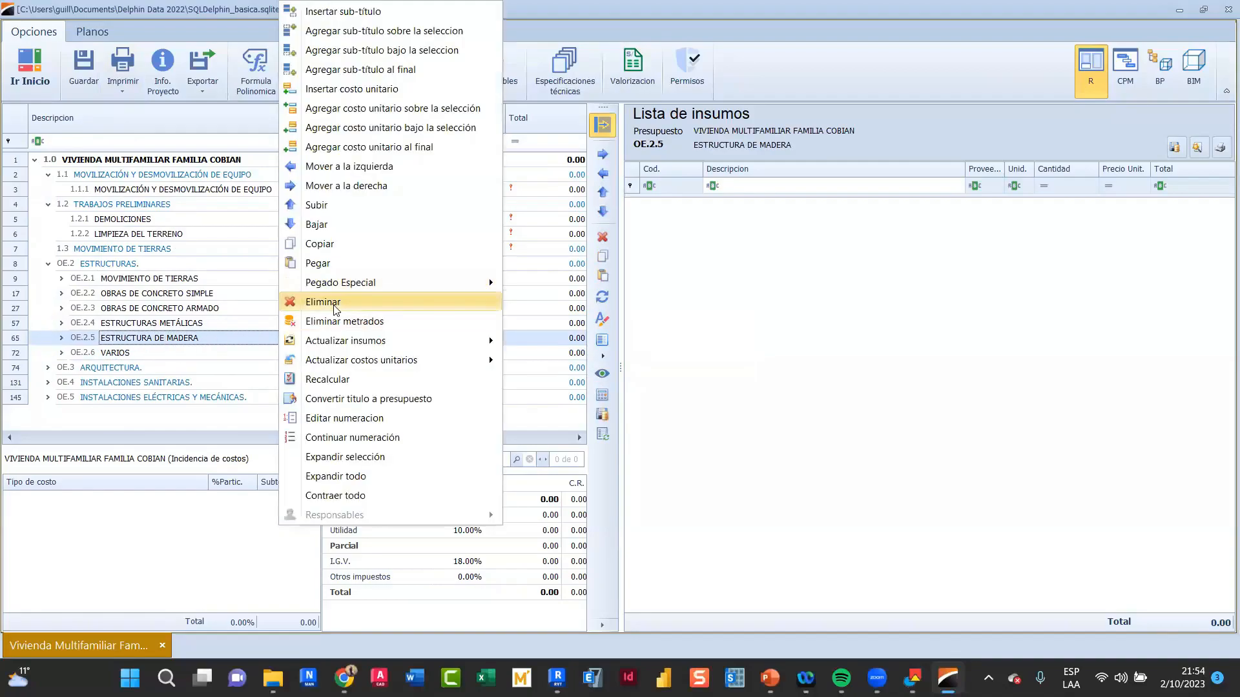
pyautogui.click(336, 303)
pyautogui.click(564, 366)
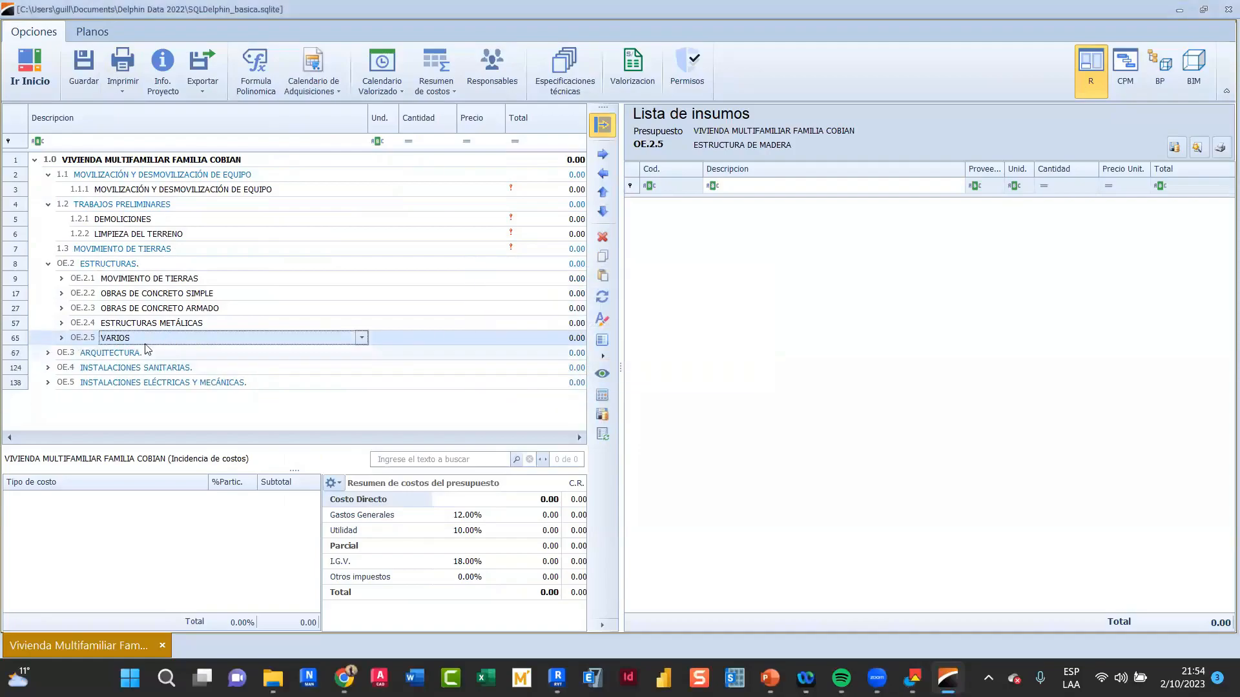
# Delete the subtitle VARIOS from ESTRUCTURAS
pyautogui.rightClick(130, 341)
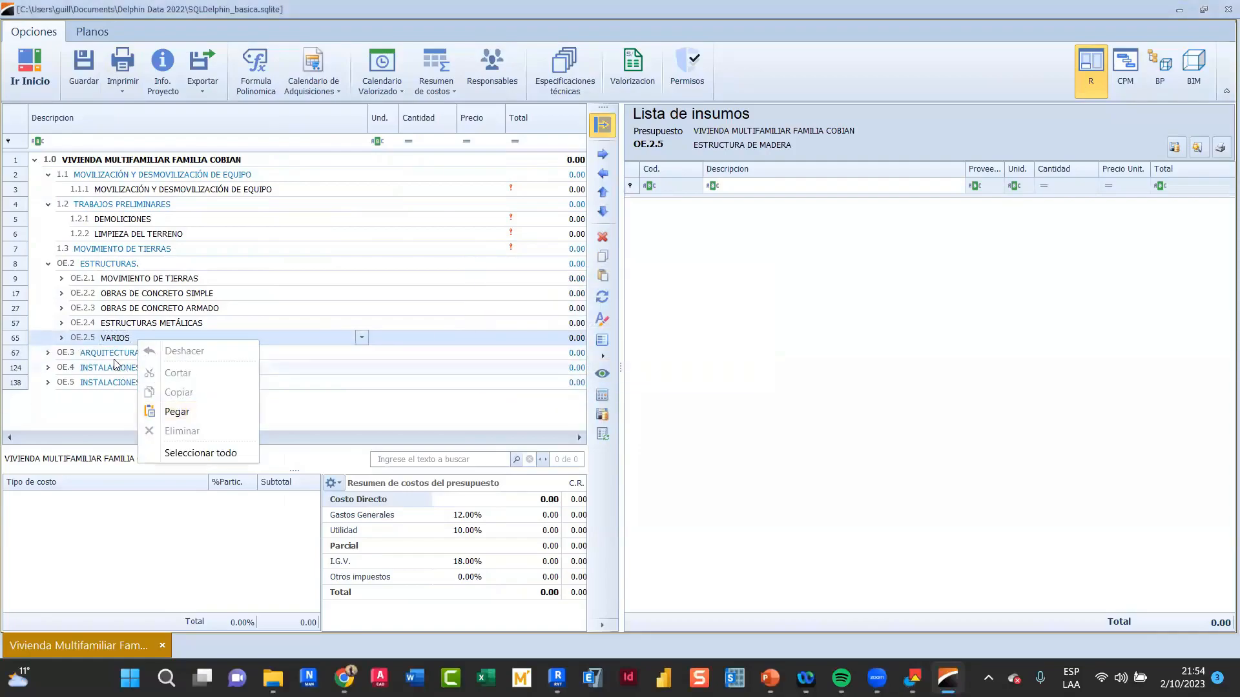
pyautogui.click(83, 345)
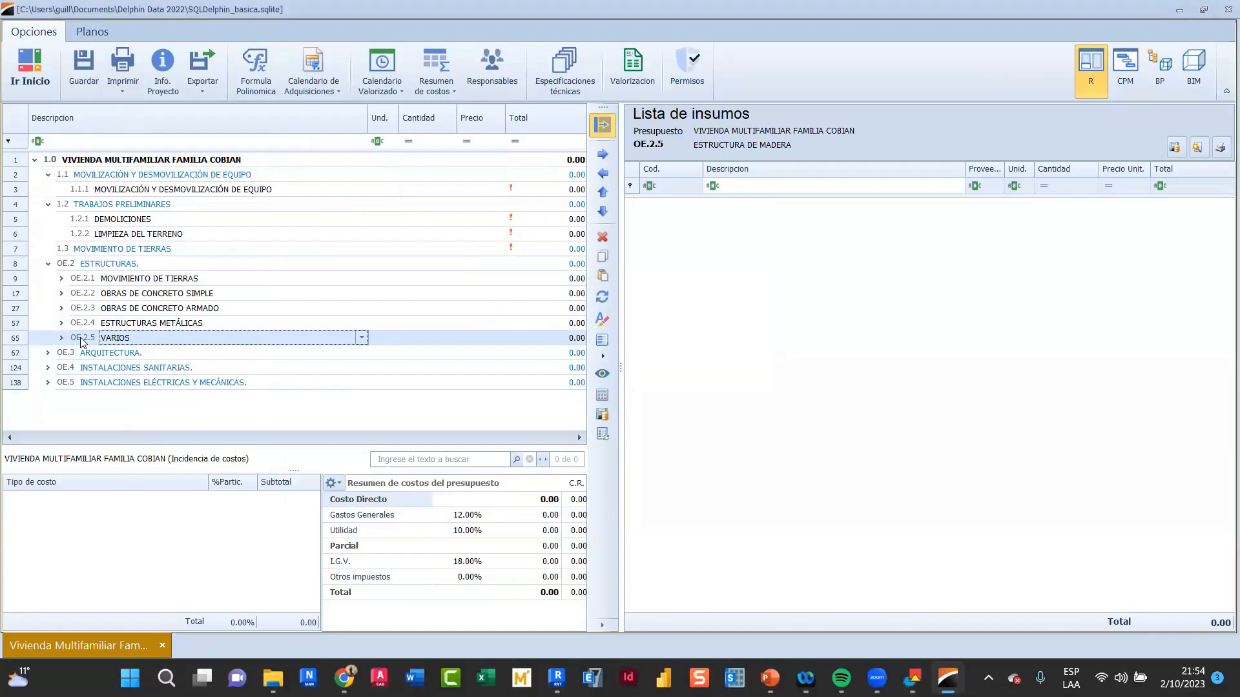
pyautogui.rightClick(80, 339)
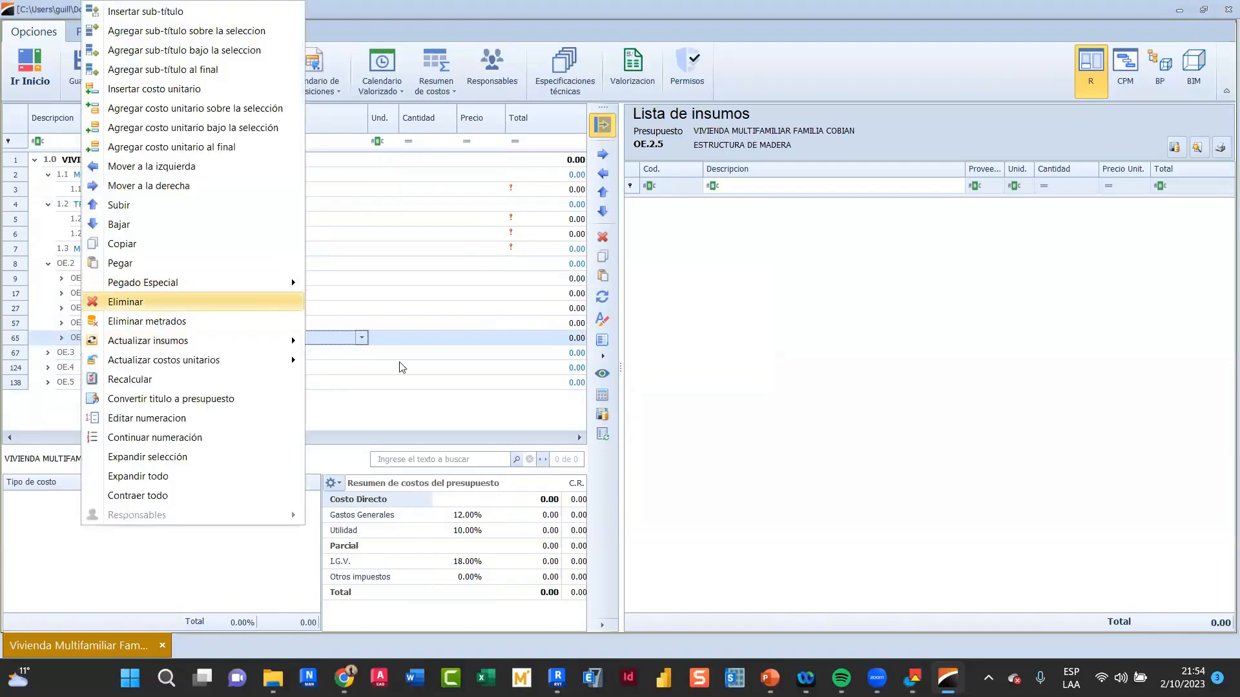
pyautogui.click(136, 303)
pyautogui.click(589, 368)
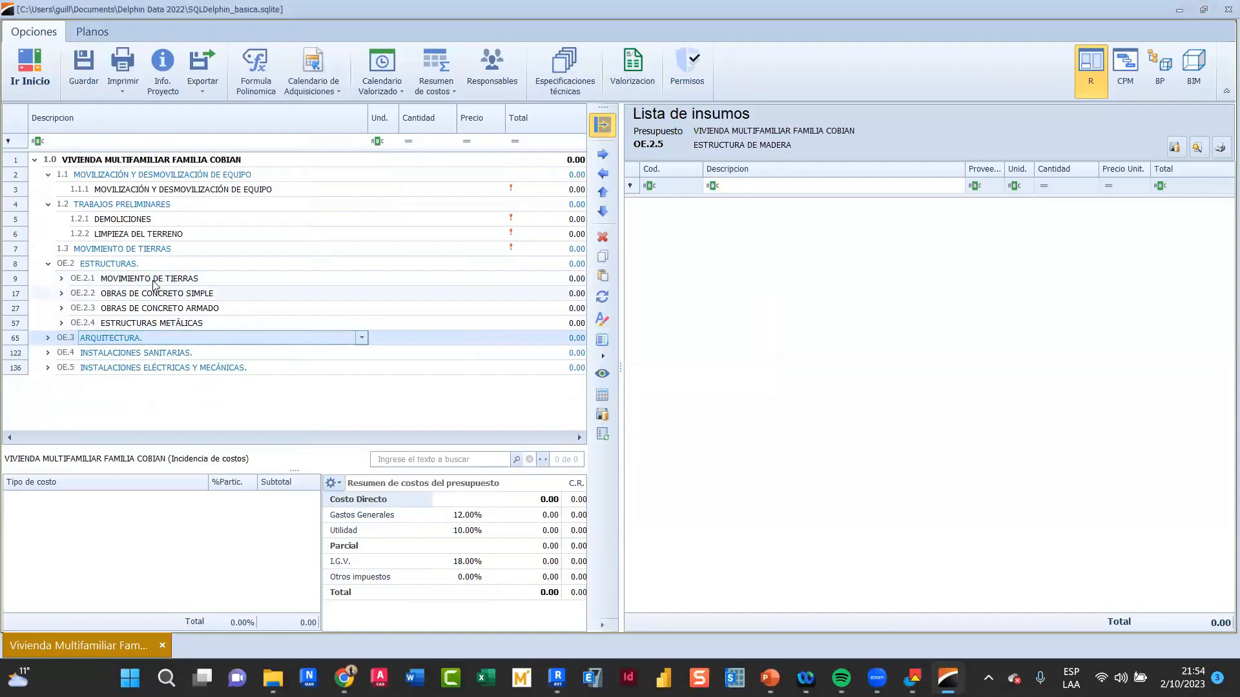
# Delete the subtitle MOVIMIENTO DE TIERRAS from ESTRUCTURAS, keeping the separate title 1.3 of the same name
pyautogui.click(153, 279)
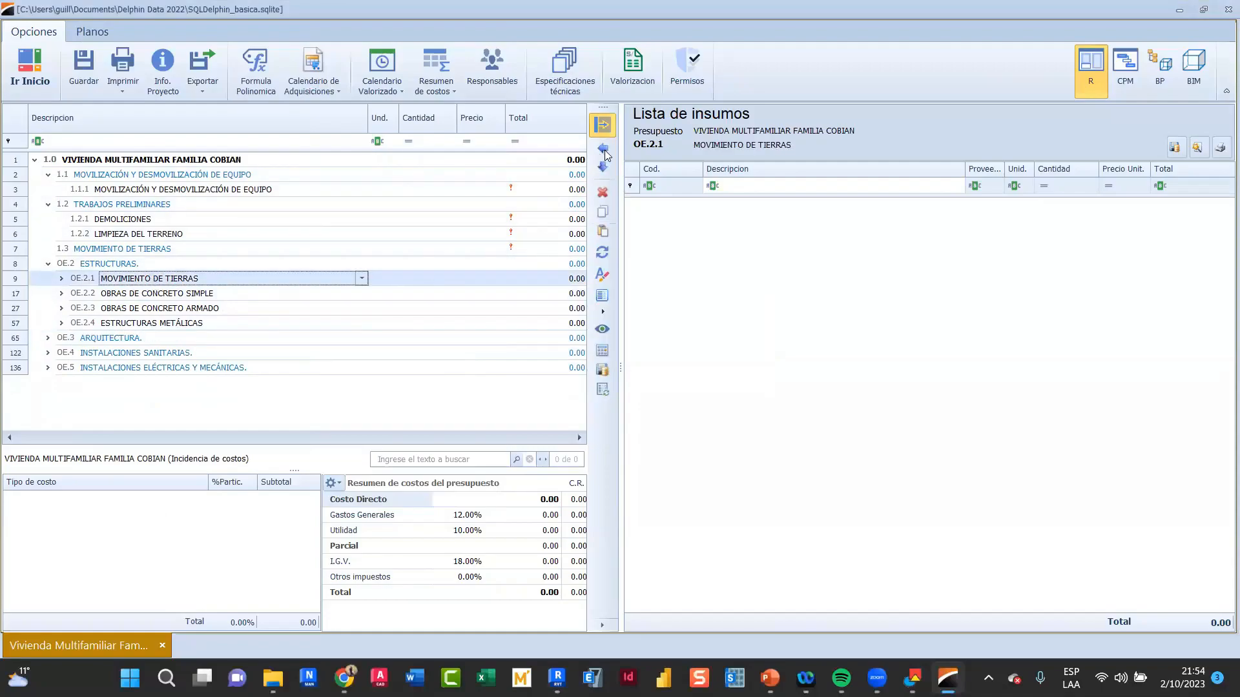
pyautogui.click(113, 250)
pyautogui.click(120, 279)
pyautogui.rightClick(120, 280)
pyautogui.click(176, 434)
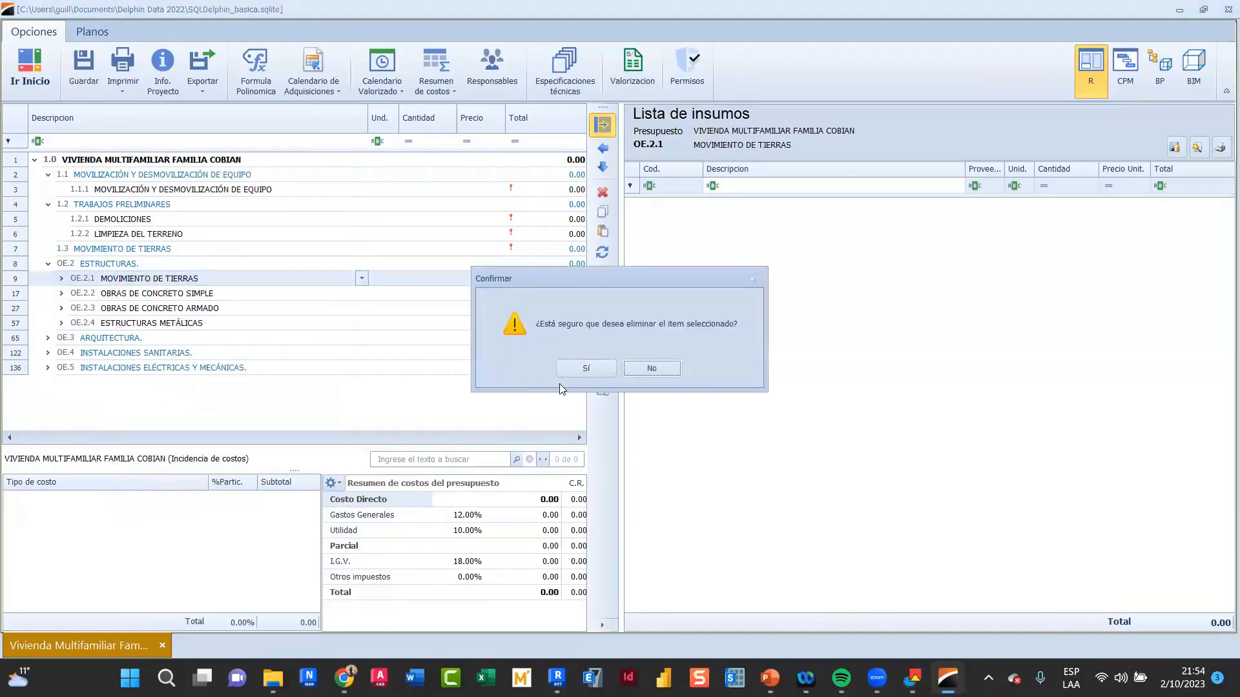
pyautogui.click(586, 368)
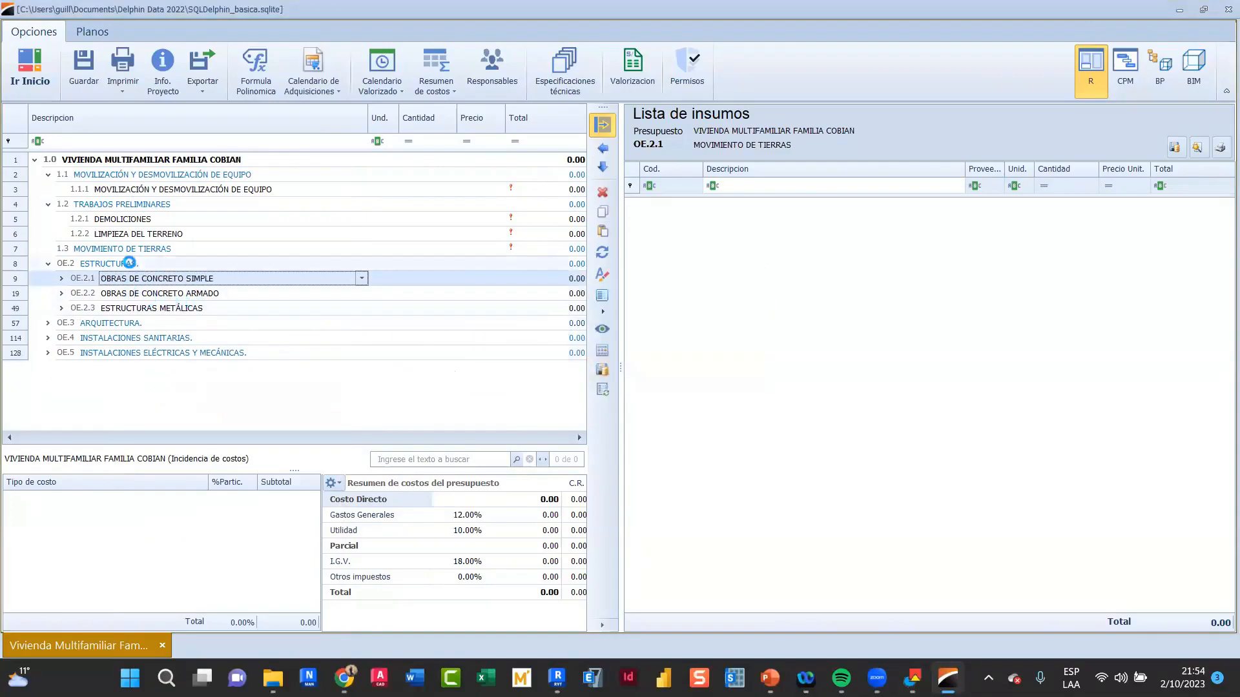
# Delete the subtitle ESTRUCTURAS METÁLICAS from ESTRUCTURAS
pyautogui.click(176, 307)
pyautogui.rightClick(176, 307)
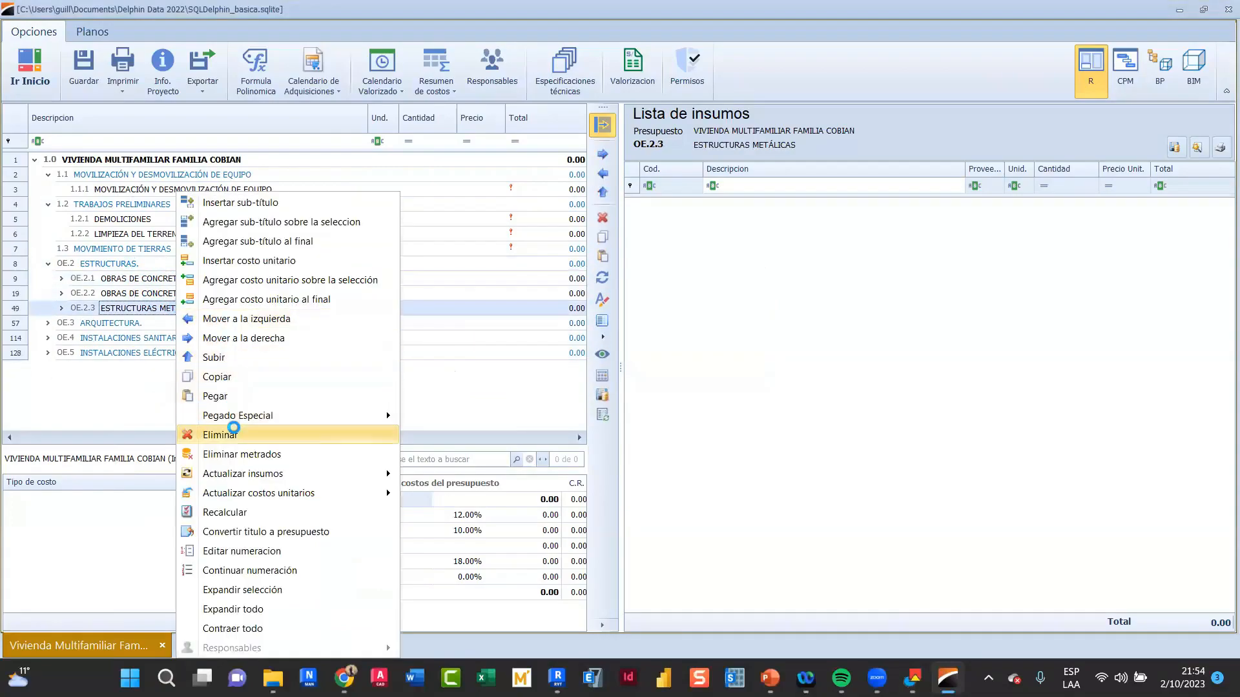
pyautogui.click(176, 432)
pyautogui.click(587, 368)
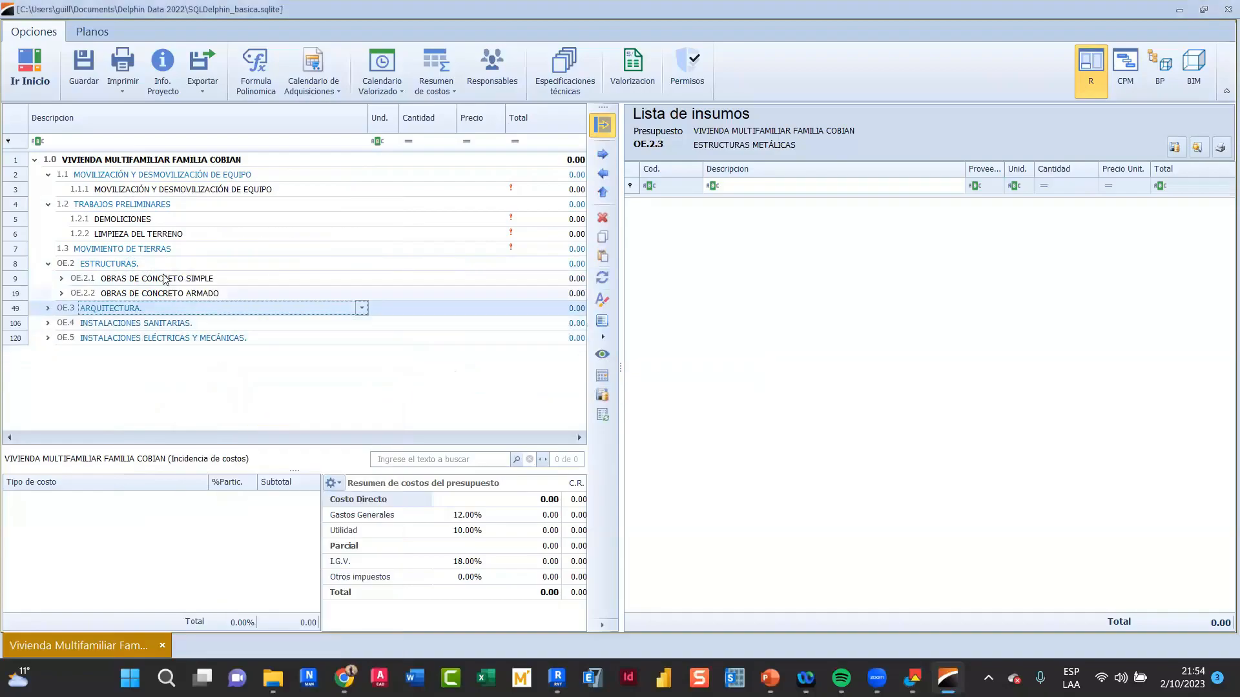
pyautogui.click(206, 298)
pyautogui.rightClick(207, 295)
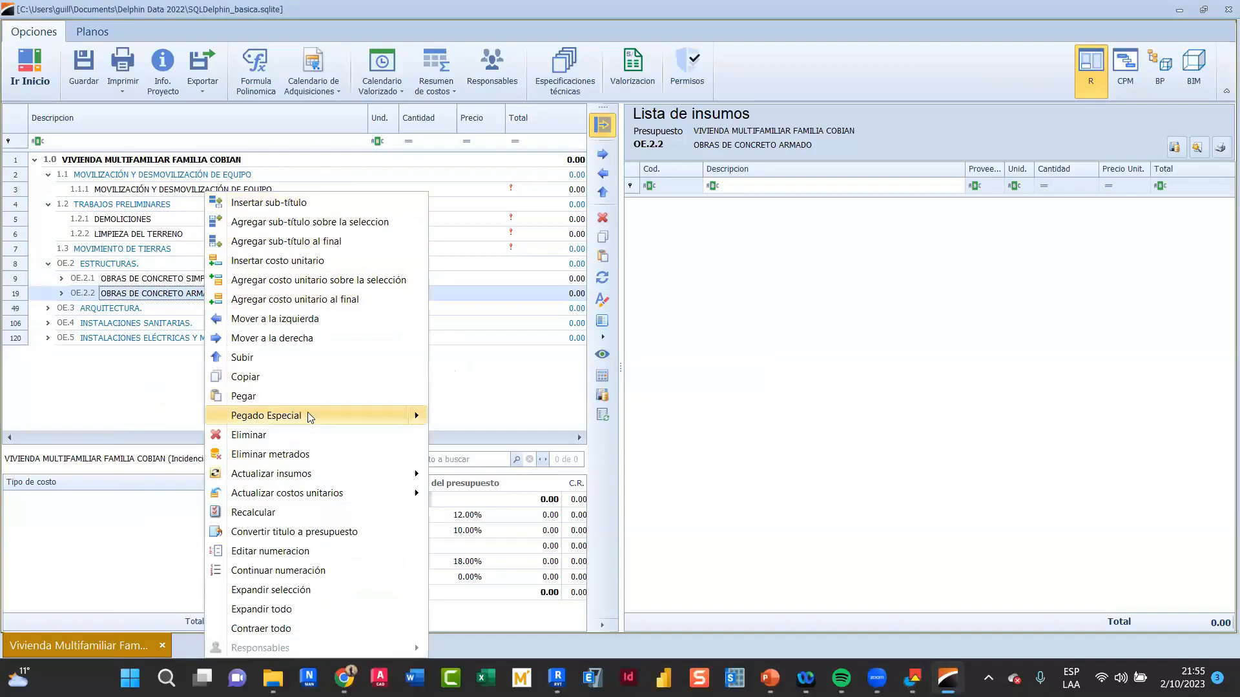
pyautogui.moveTo(310, 418)
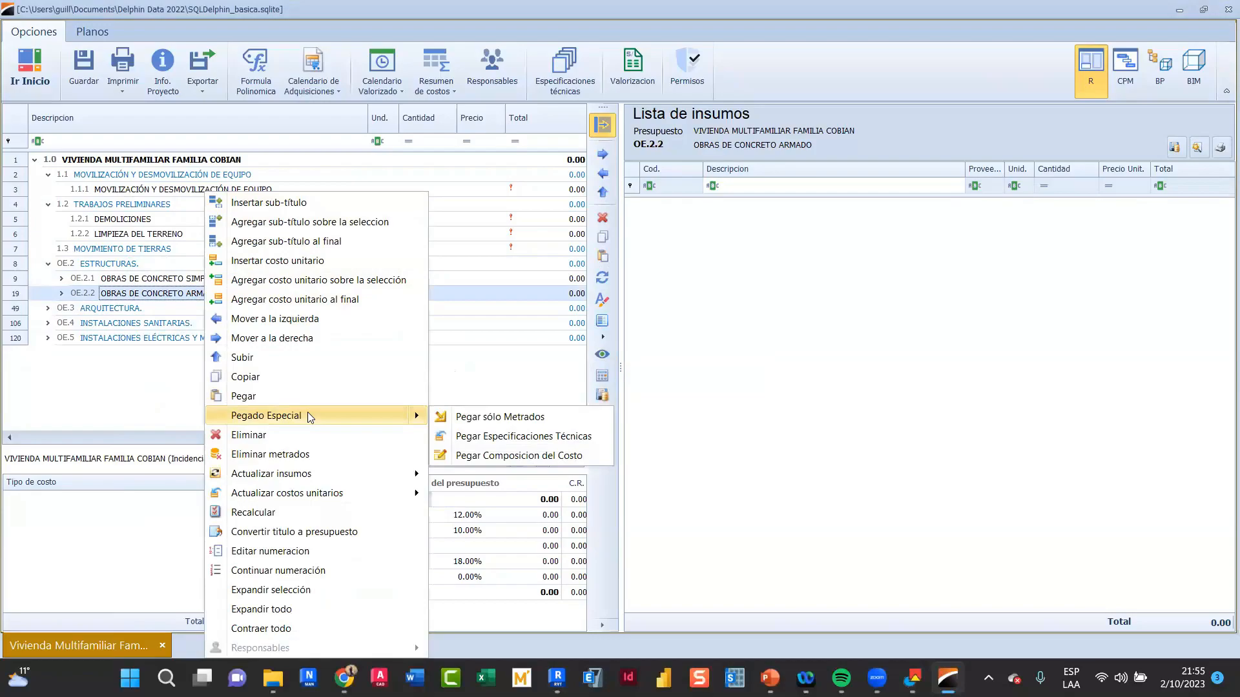
pyautogui.click(544, 341)
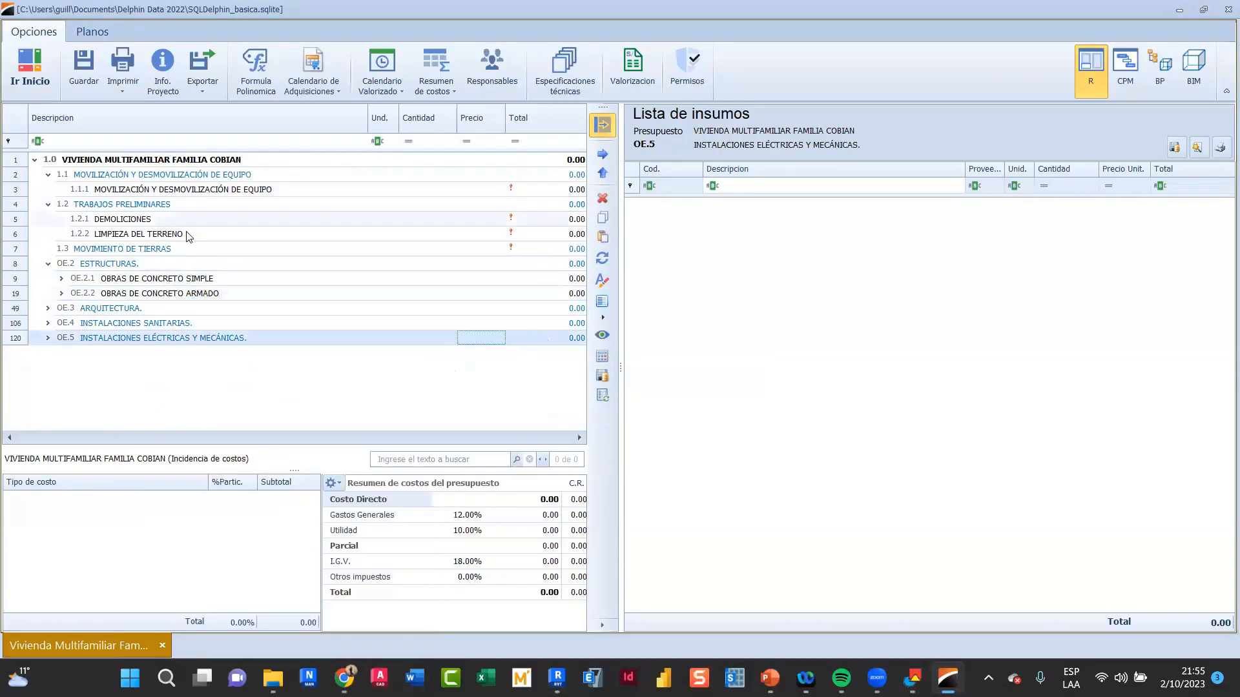
pyautogui.click(166, 237)
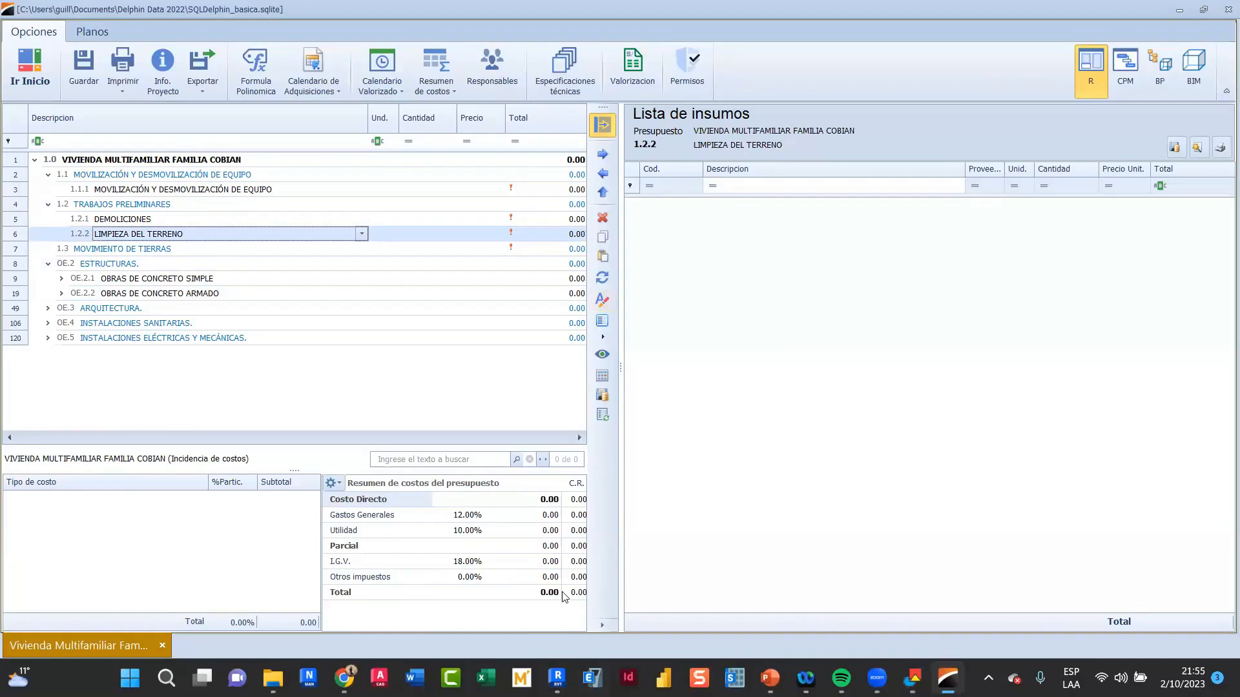
pyautogui.click(92, 31)
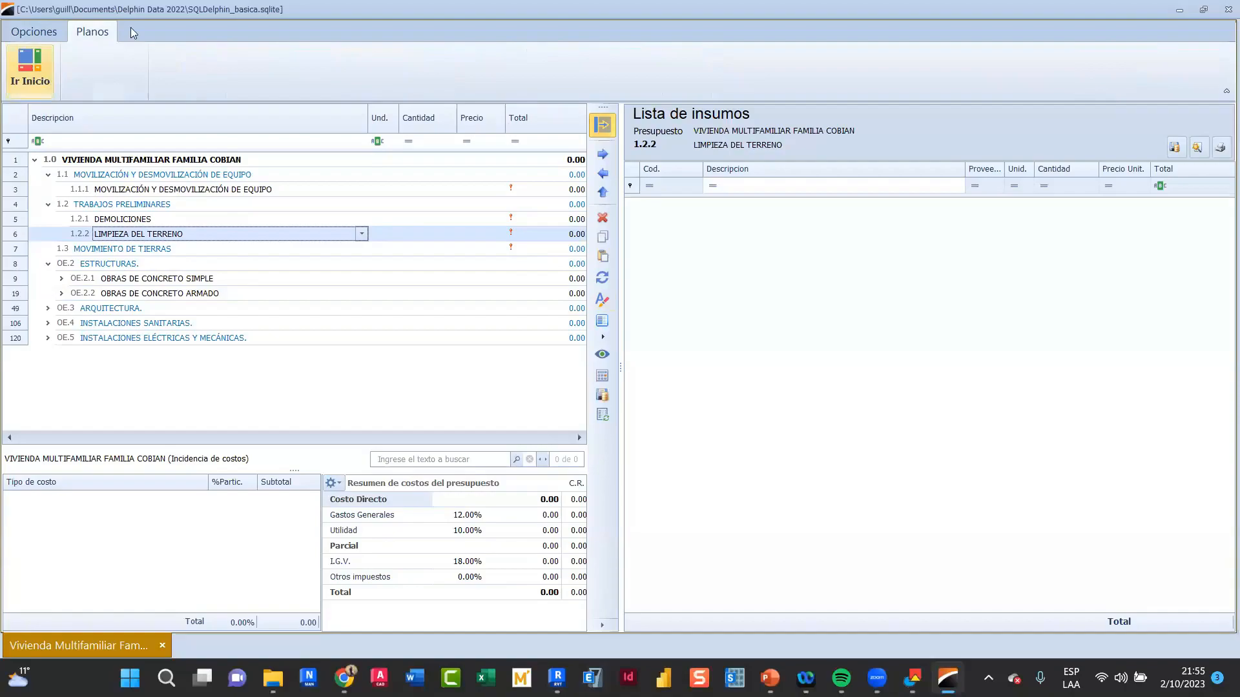
pyautogui.click(30, 33)
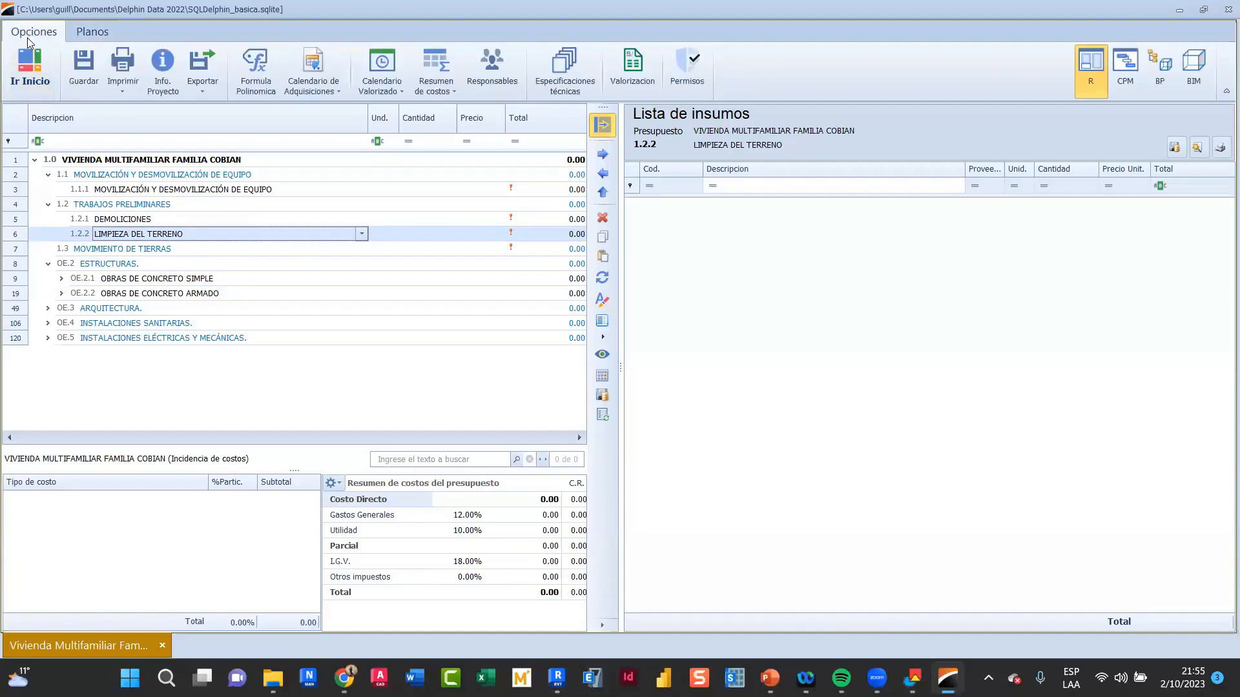
pyautogui.click(796, 467)
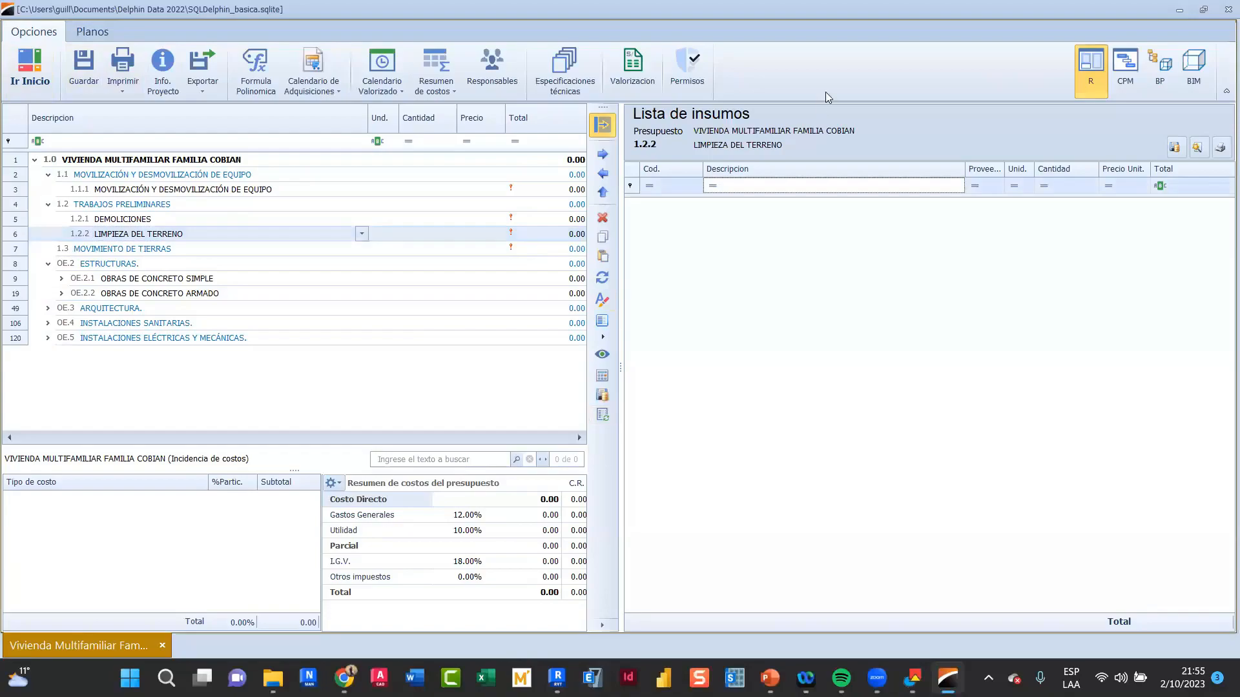